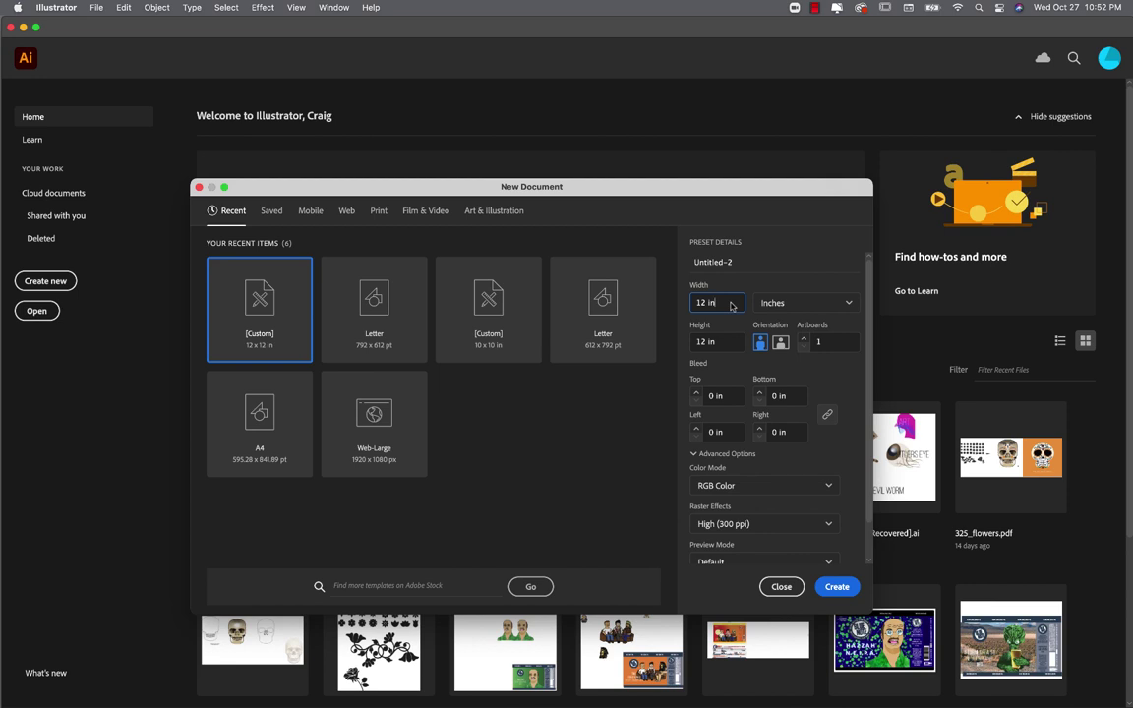
Step: Set the measurement units of the new 12 x 12 in document to picas
left_click(782, 304)
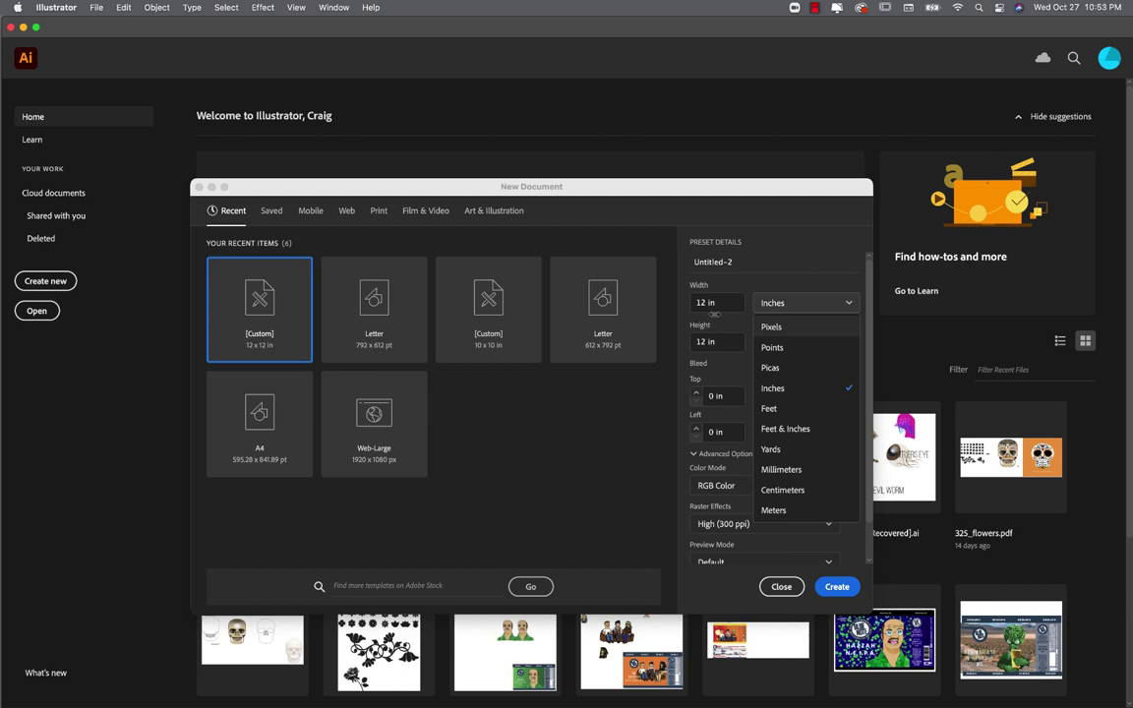
left_click(786, 307)
left_click(787, 306)
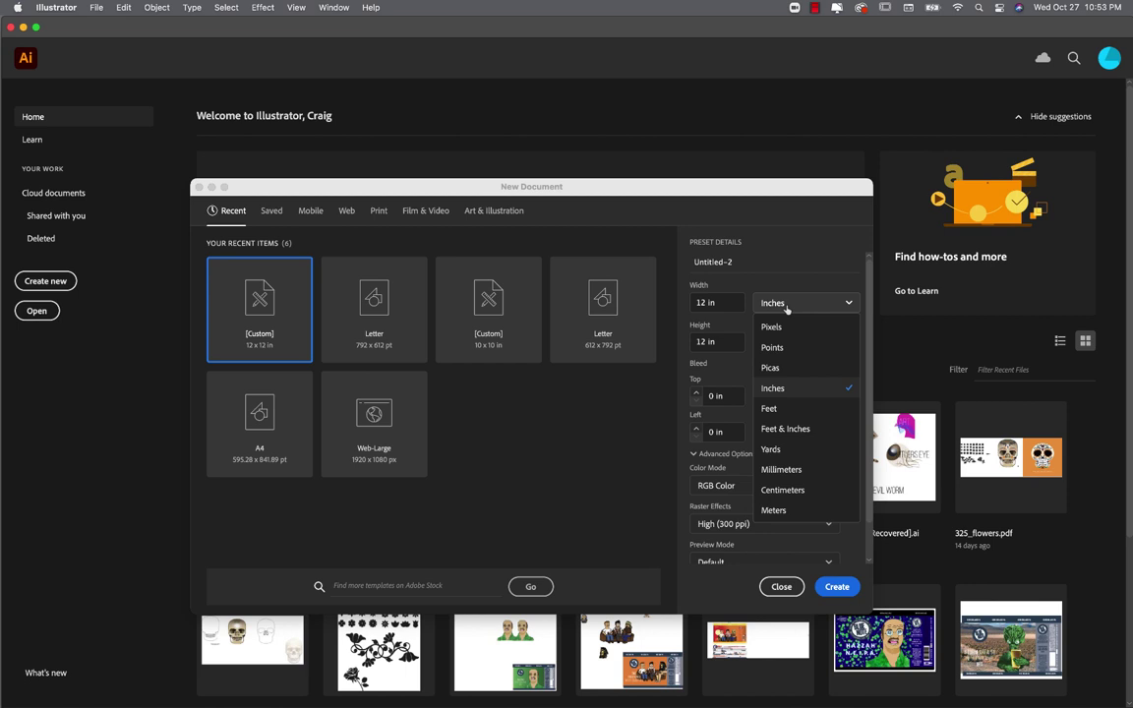
left_click(772, 367)
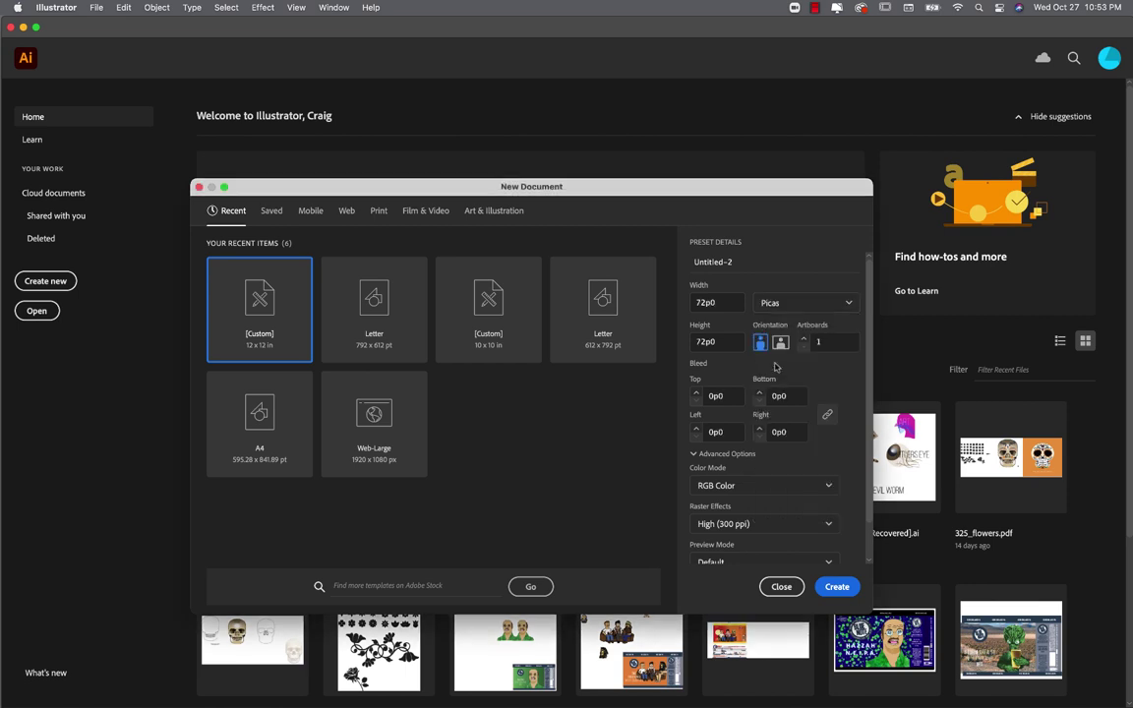
left_click(787, 302)
left_click(784, 369)
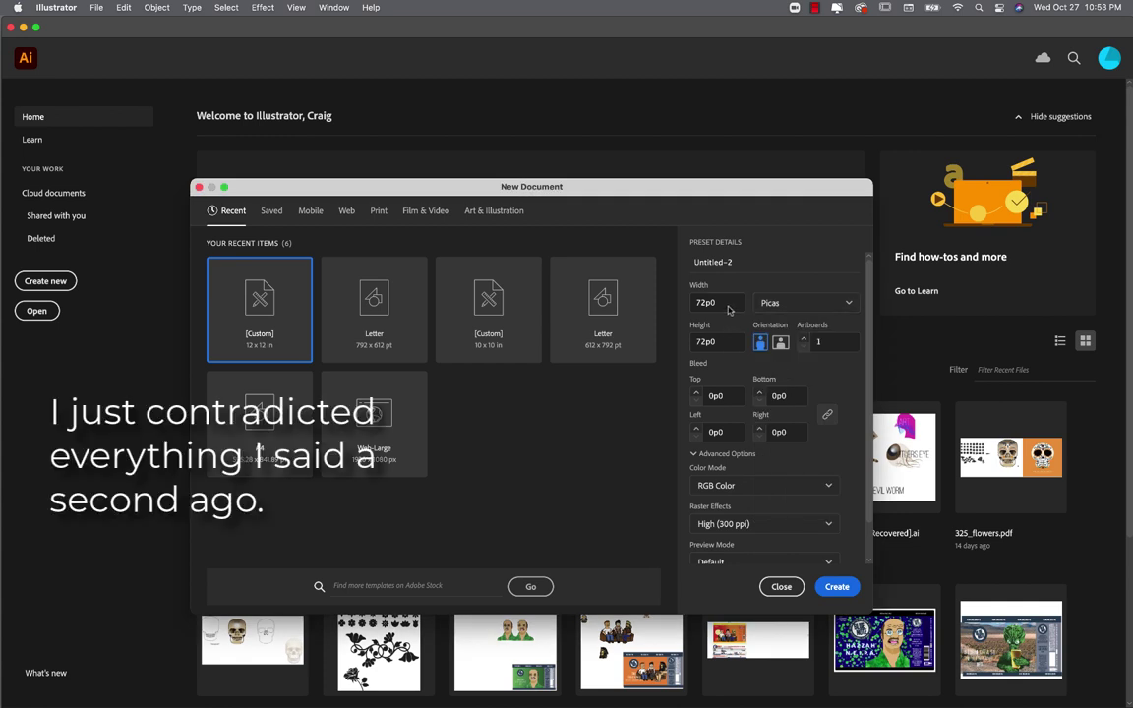
Step: Keep the color mode at RGB Color and create the new document
left_click(754, 485)
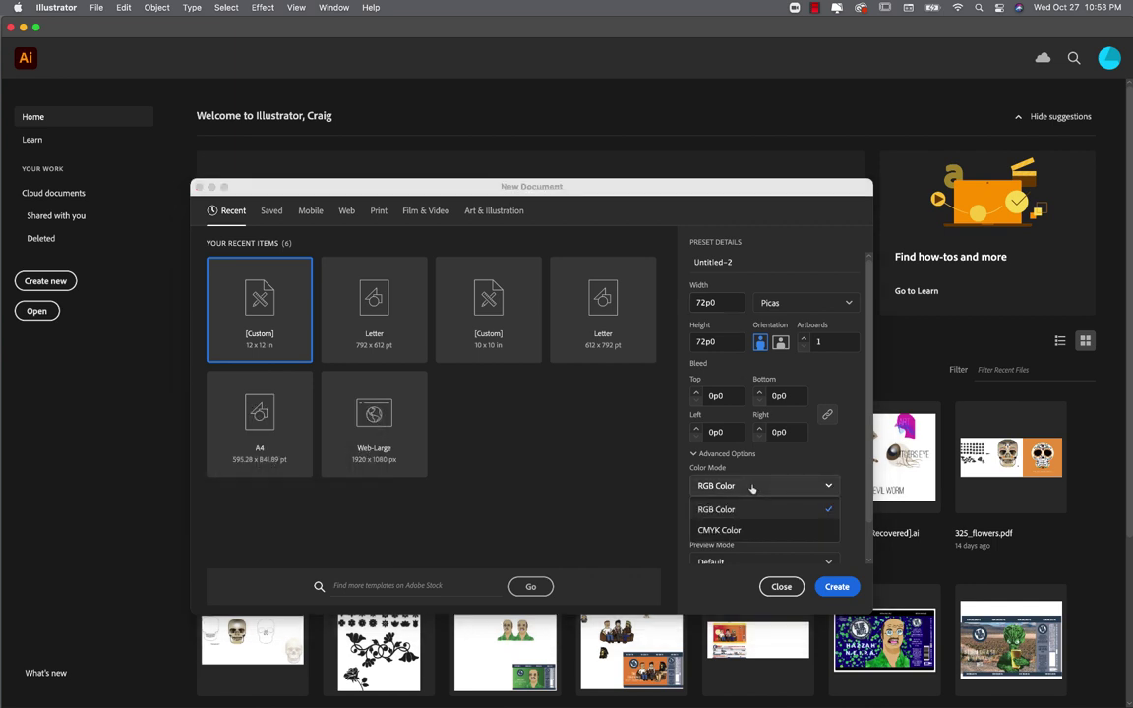
left_click(763, 510)
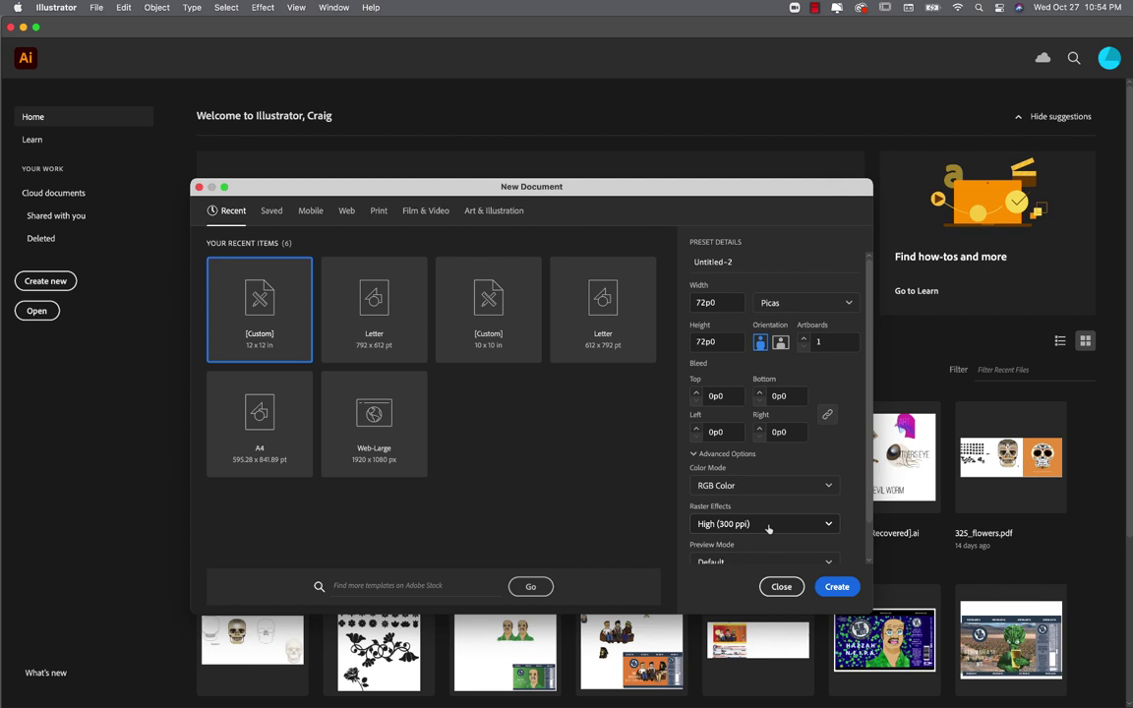
key("Return")
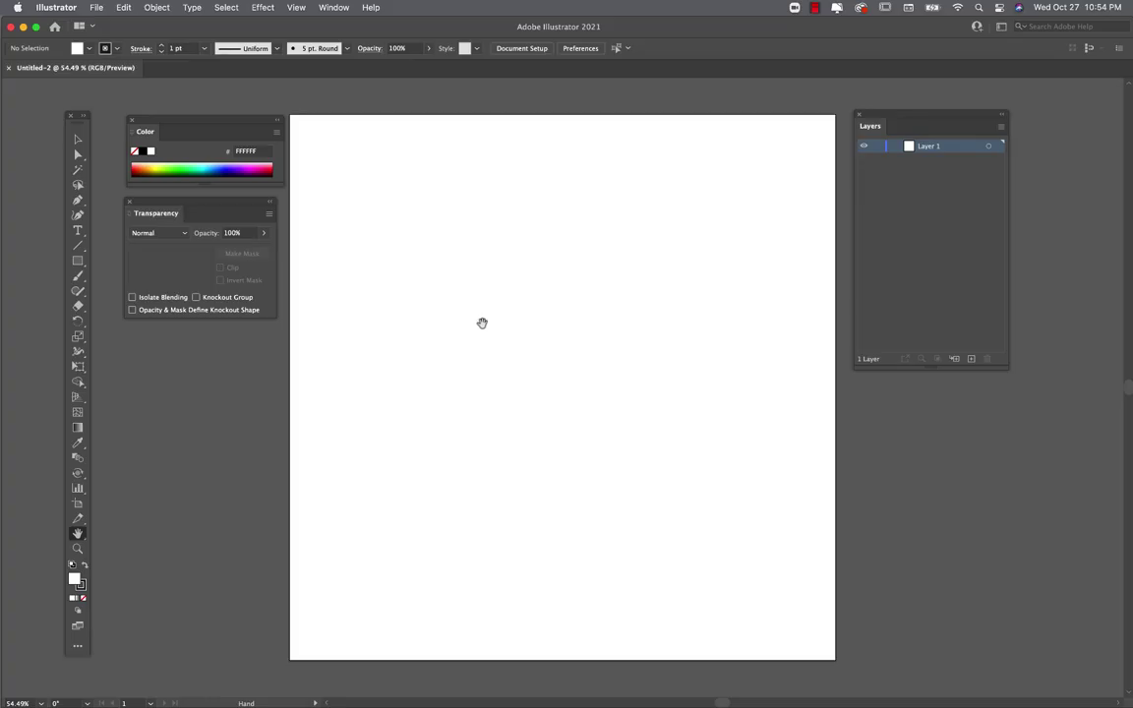
Step: Arrange the Color, Transparency and Layers panels in a column between the toolbar and the artboard
left_click_drag(197, 119, 183, 115)
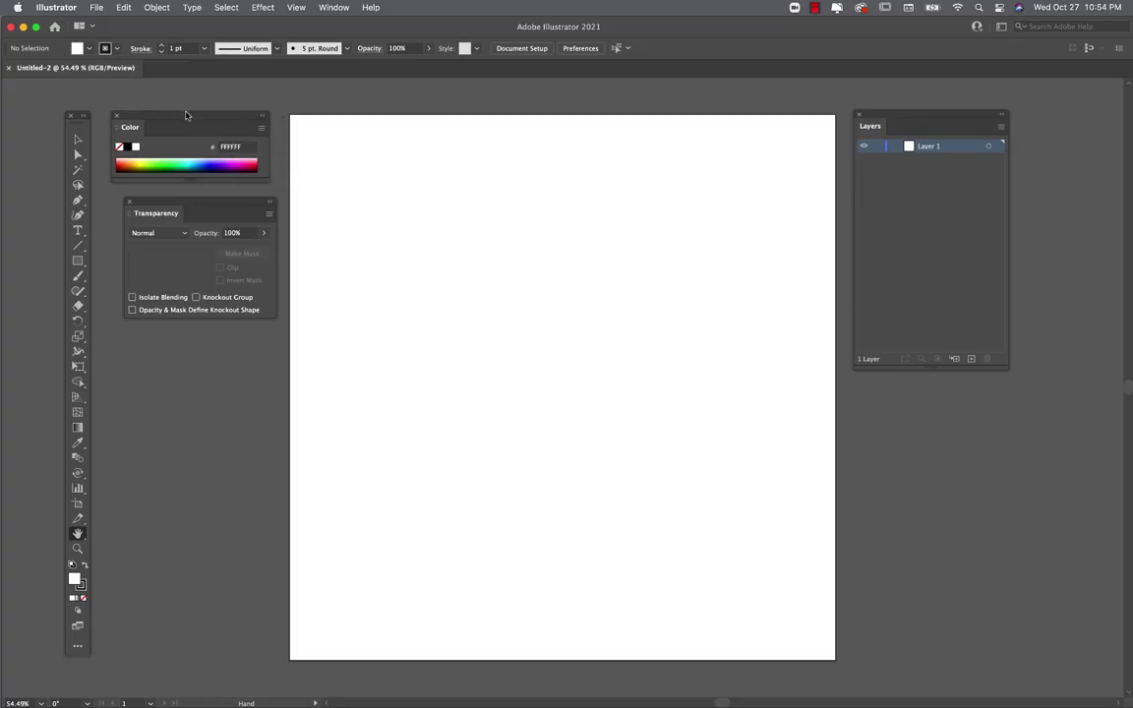
left_click_drag(190, 211, 174, 195)
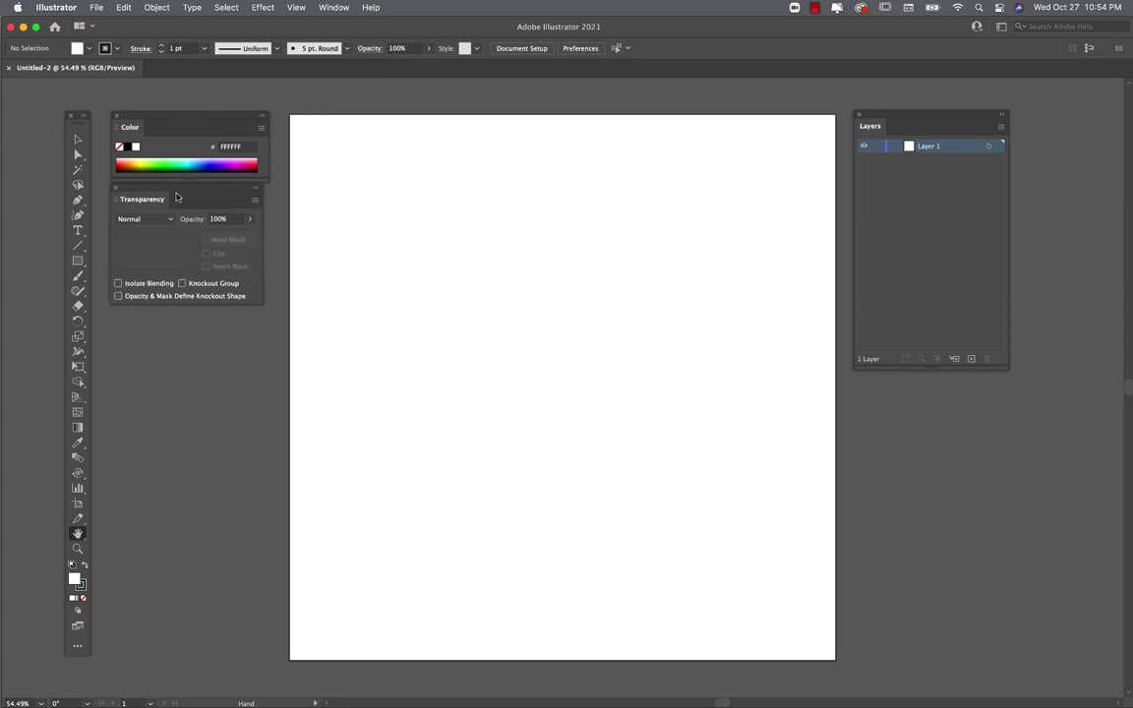
left_click_drag(897, 117, 152, 318)
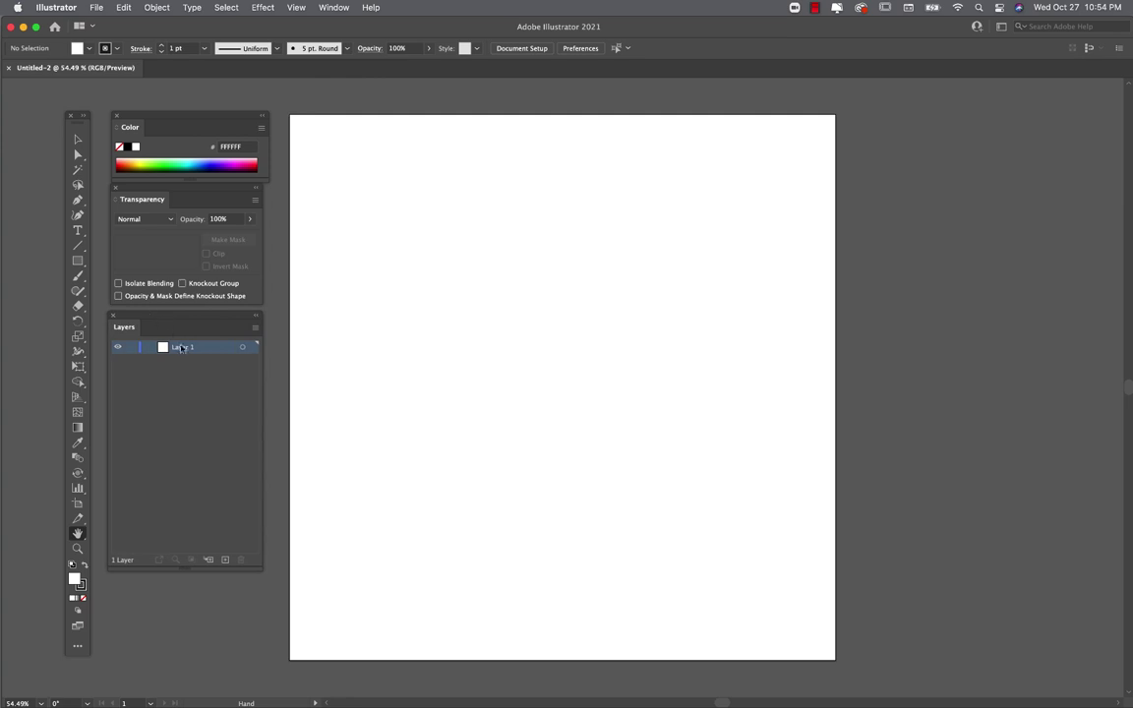
Step: Rename Layer 1 as "magic cigarett" and shorten the Layers panel
double_click(183, 347)
type("mag")
type("ic c")
type("igaret")
type("t")
key("Return")
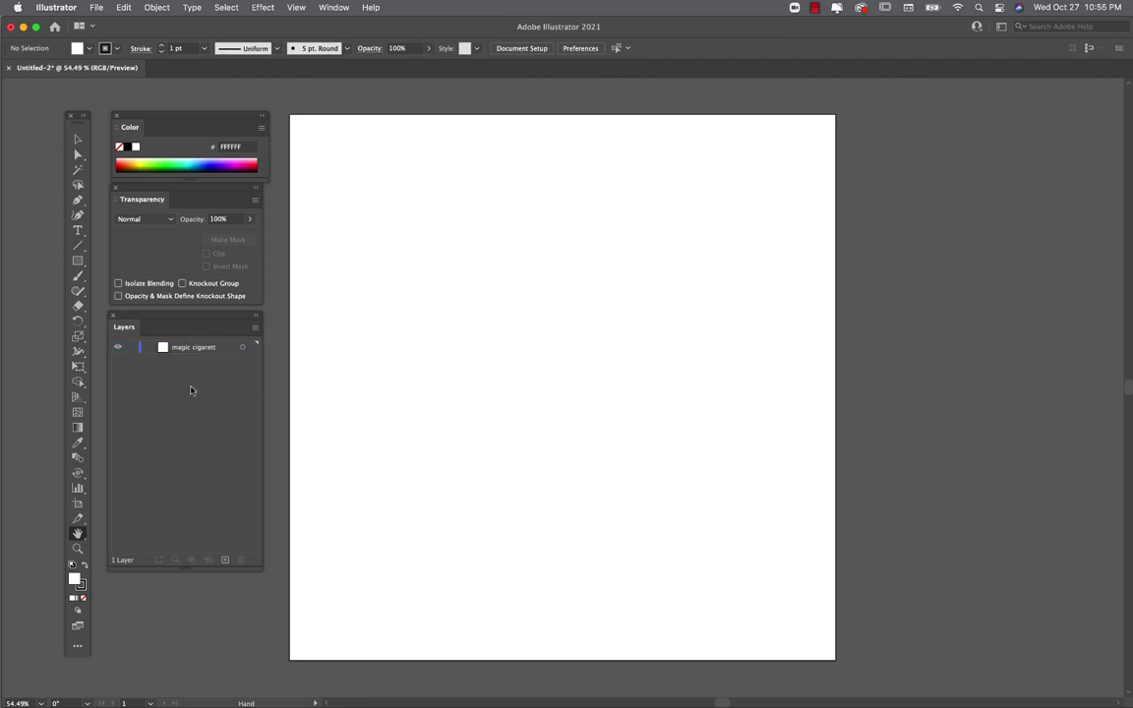
left_click_drag(185, 569, 187, 436)
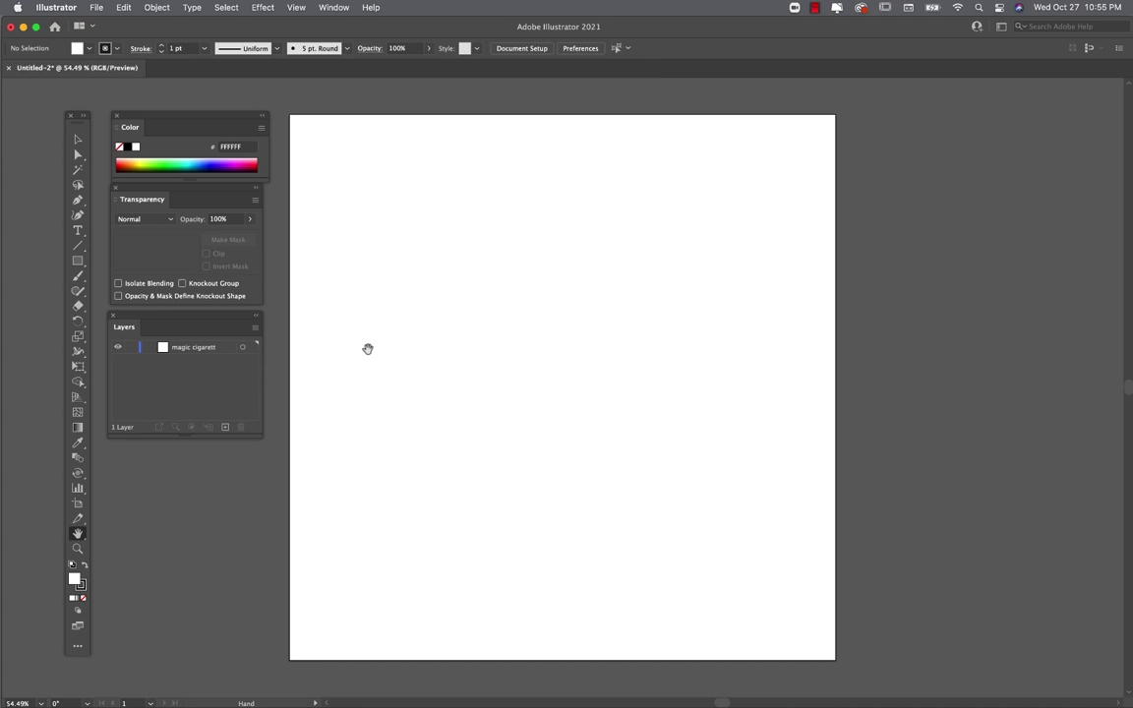
Step: Place joint.jpg as a linked image at the artboard's upper-left corner
left_click(97, 7)
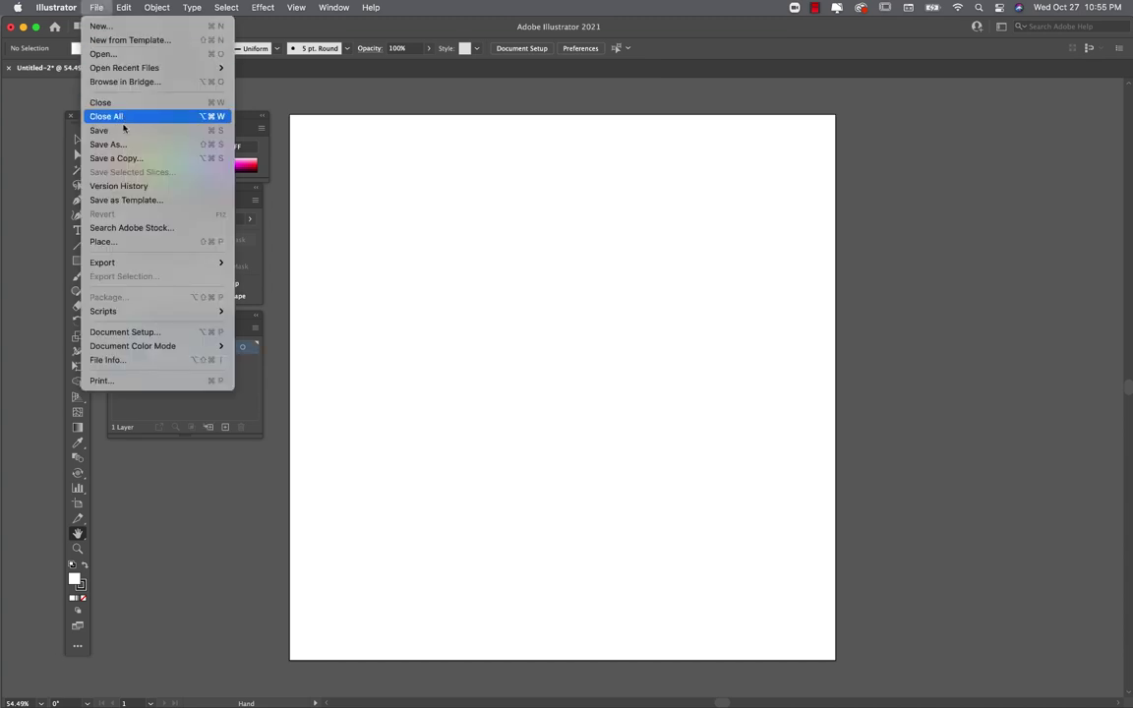
left_click(118, 242)
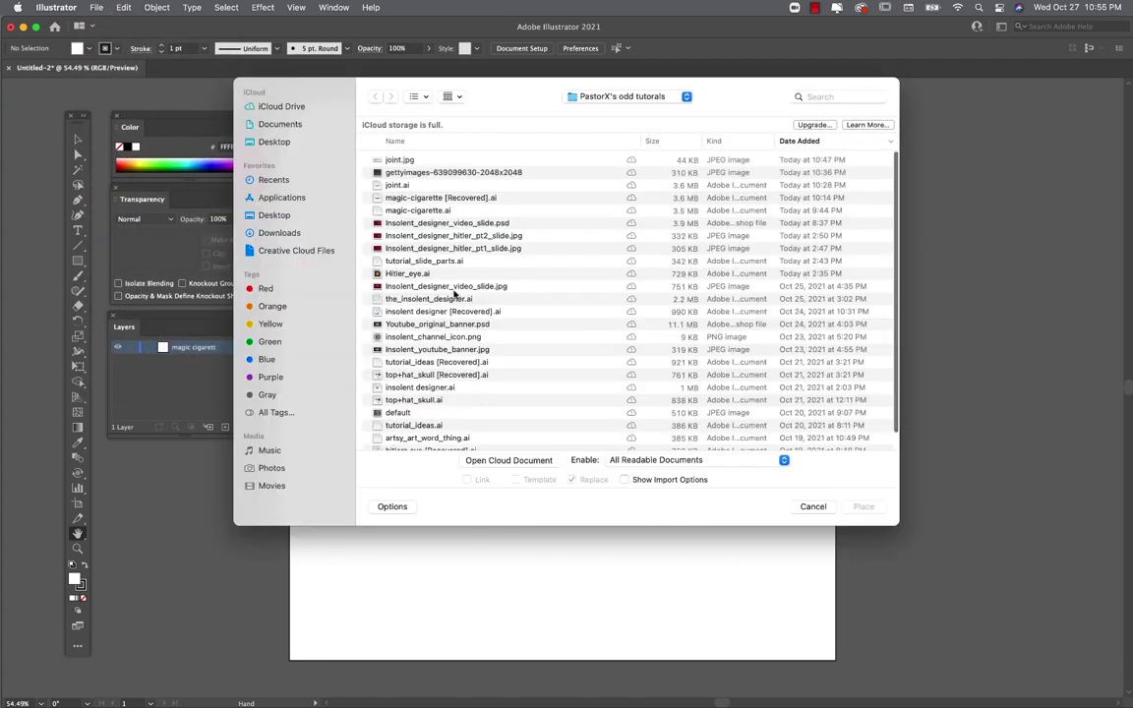
left_click(387, 158)
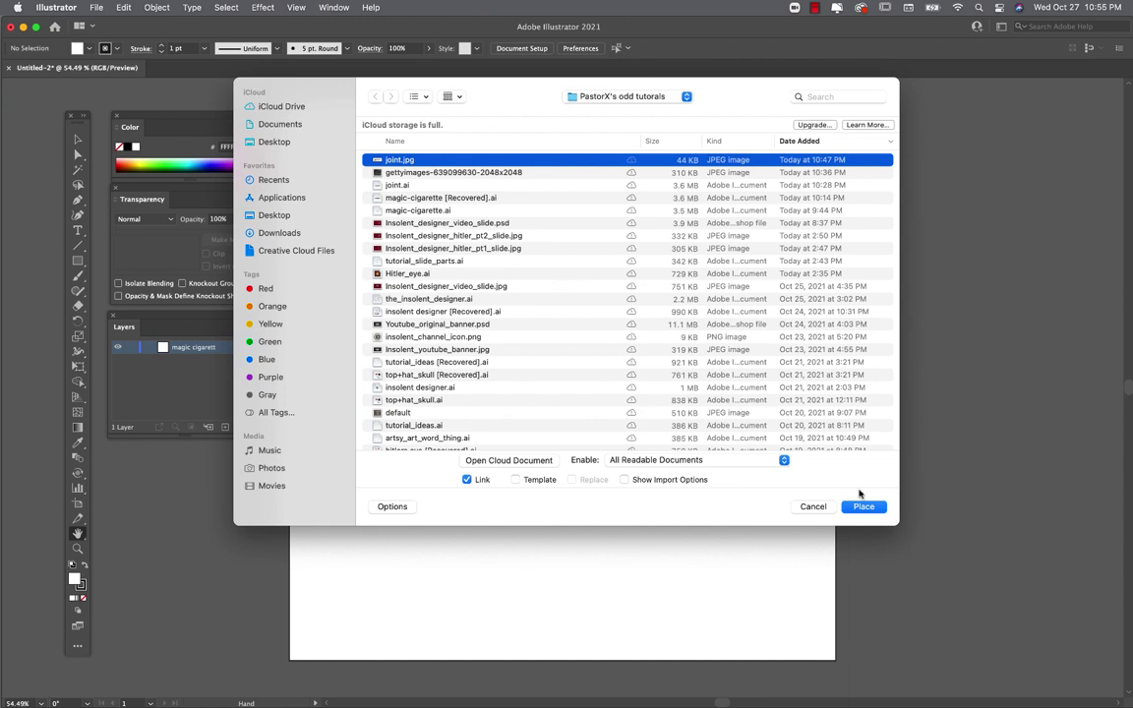
left_click(863, 506)
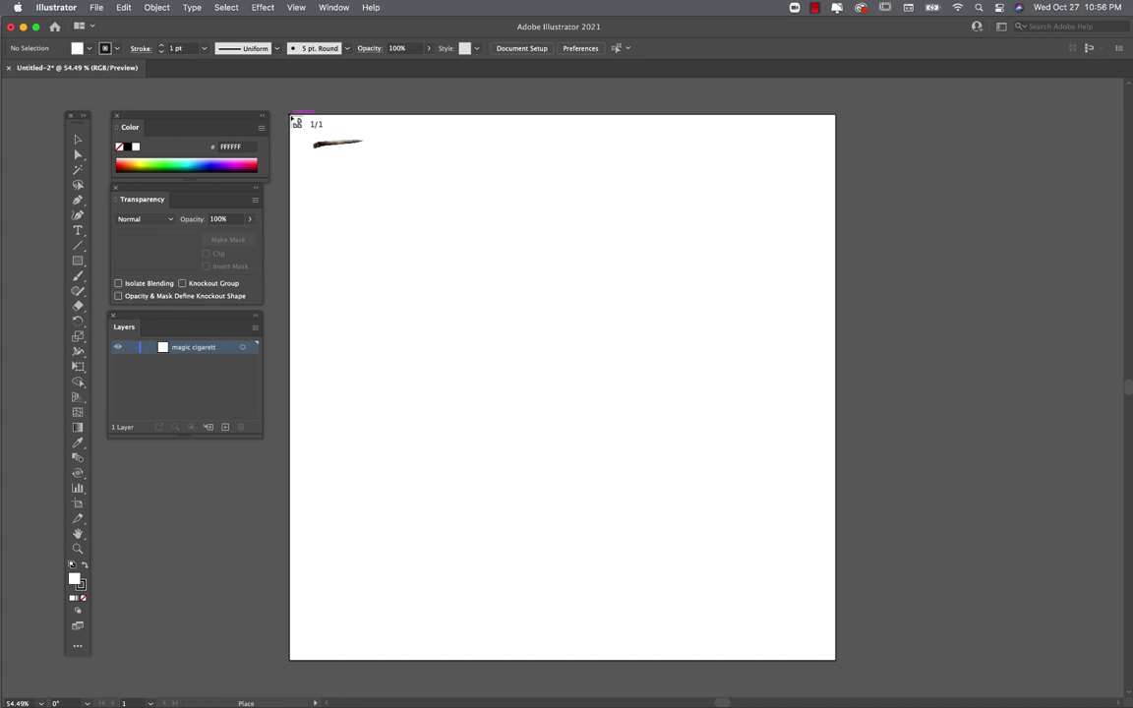
left_click(292, 117)
Step: Move the placed joint image toward the artboard's middle, to about X 22p8 and Y 28p1
key("space")
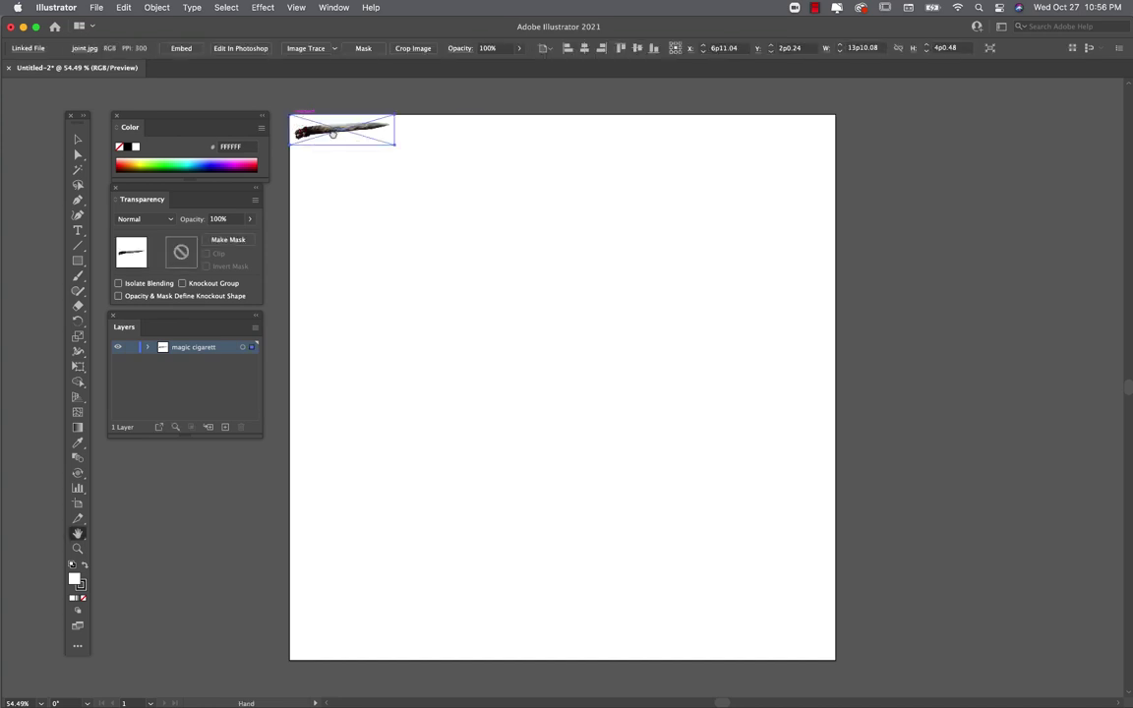
mouse_move(333, 133)
left_mouse_down()
mouse_move(419, 321)
mouse_move(328, 153)
left_mouse_up()
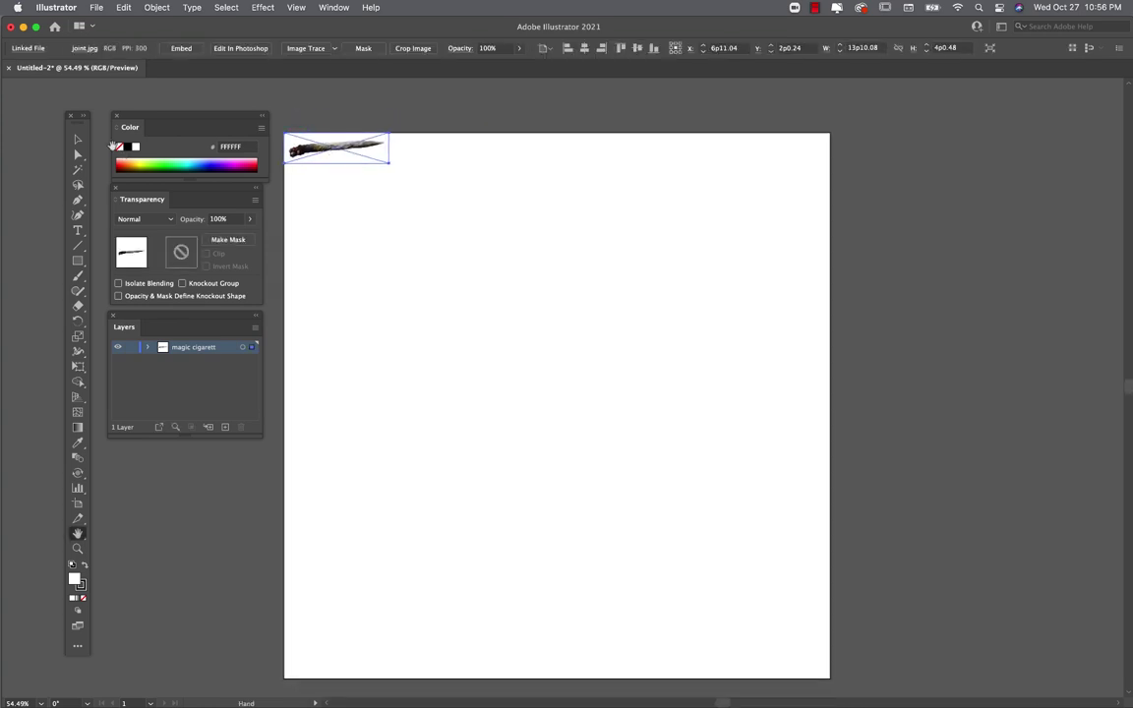
left_click(78, 139)
left_click_drag(344, 155, 462, 350)
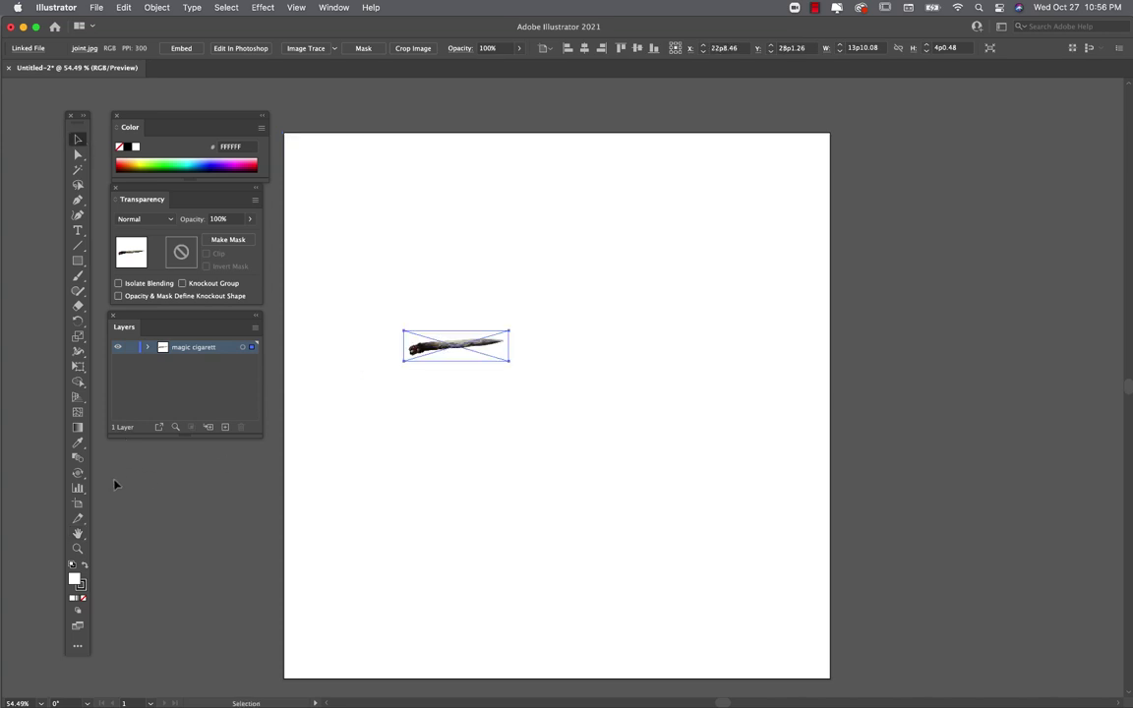
Step: Scale the joint image up uniformly about its centre, with strokes and effects included, to a width of about 51p7
double_click(78, 335)
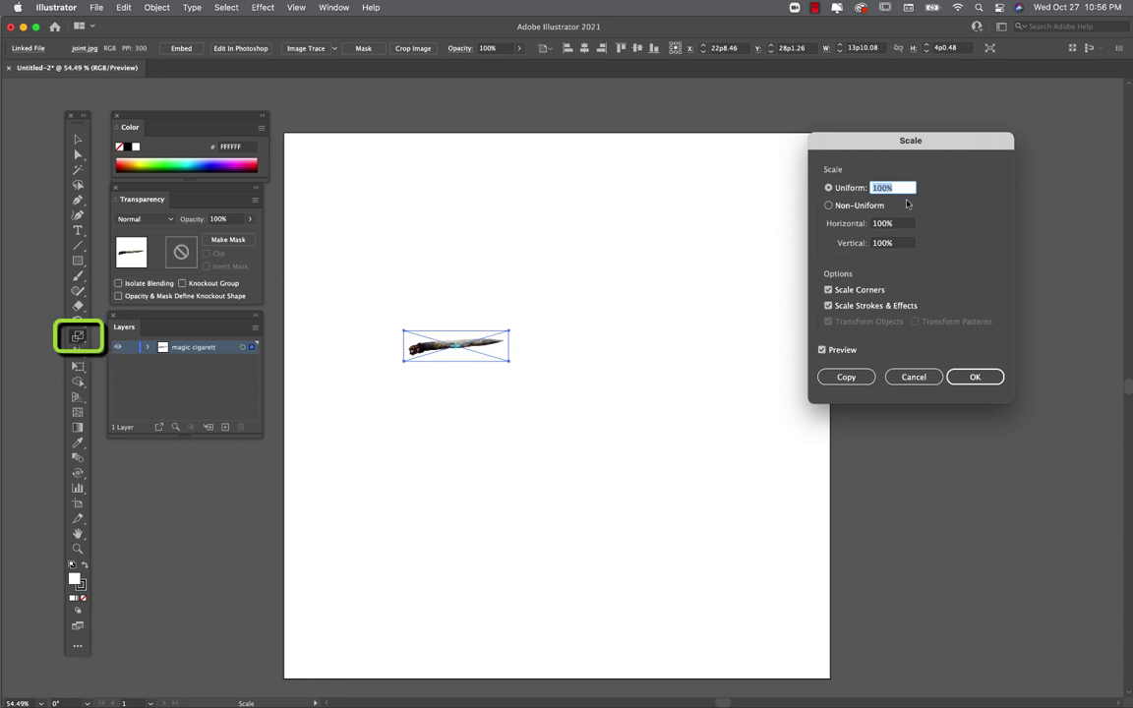
left_click(899, 187)
key("BackSpace")
key("BackSpace")
key("BackSpace")
key("BackSpace")
type("118")
key("Tab")
key("Up")
key("Up")
key("Up")
key("Up")
key("Up")
key("Up")
key("Up")
key("Up")
key("Up")
key("Up")
key("Up")
key("Up")
key("Up")
key("Up")
key("Up")
key("Up")
key("Up")
key("Up")
key("Up")
key("Up")
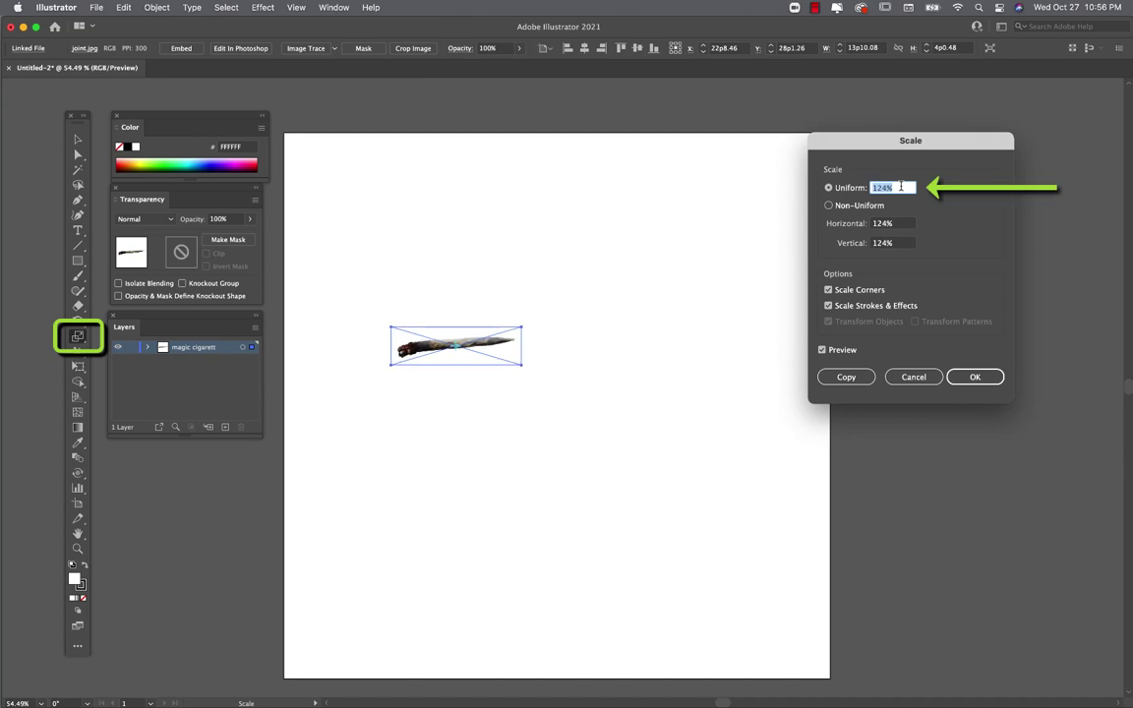
key("Up")
key("Up")
key("Up")
key("Up")
key("Up")
key("Up")
key("Up")
key("Up")
key("Up")
key("Up")
key("Up")
key("Up")
key("Up")
key("Up")
key("Up")
key("Up")
key("Up")
key("Up")
key("Up")
key("Up")
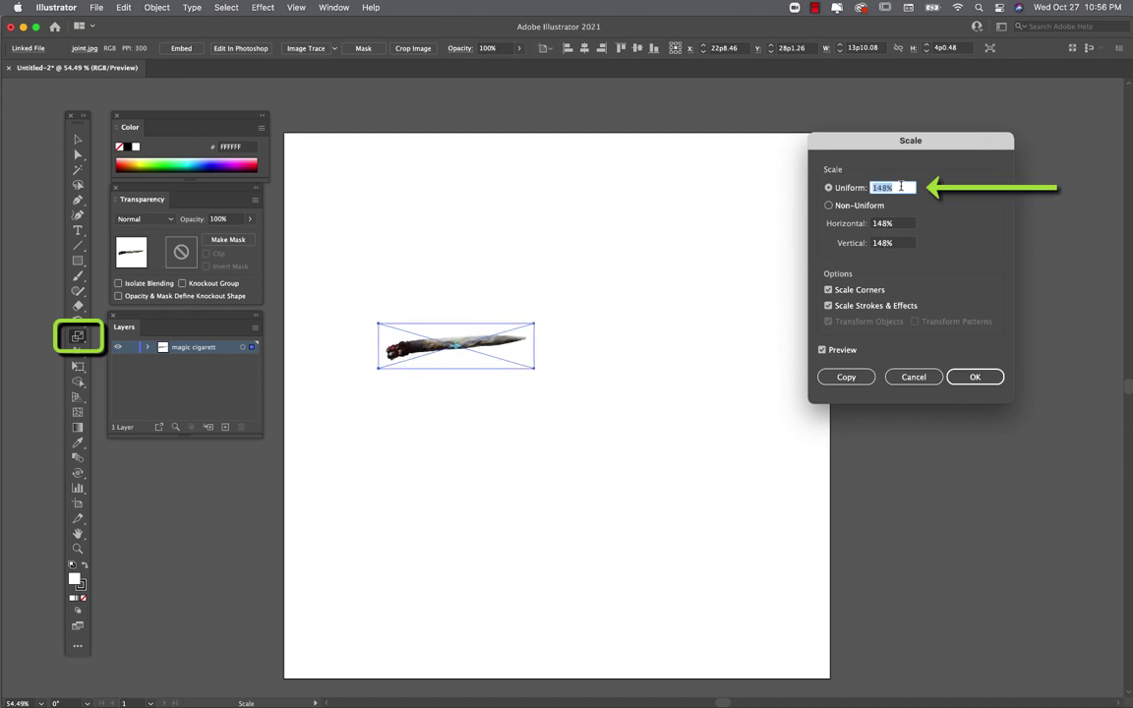
key("Up")
key("Up")
key("Up")
key("Up")
key("Up")
key("Up")
key("Up")
key("Up")
key("Up")
key("Up")
key("Up")
key("Up")
key("Up")
key("Up")
key("Up")
key("Up")
key("Up")
key("Up")
key("Up")
key("Up")
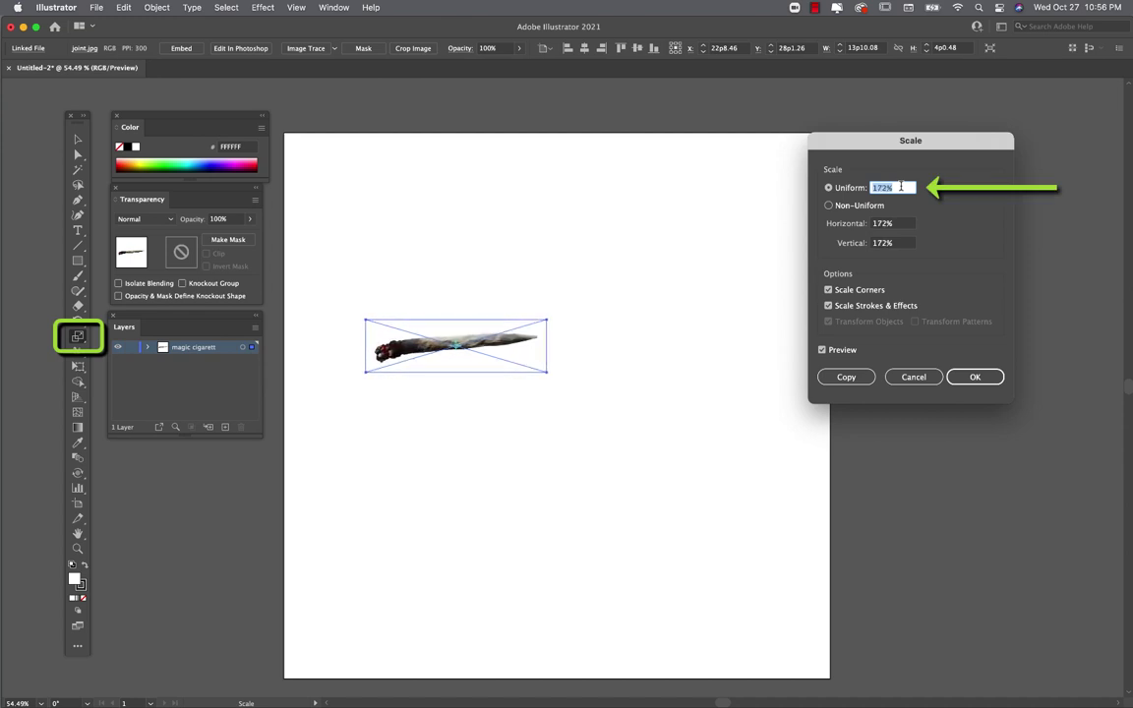
key("Up")
key("Up")
key("Up")
key("Up")
key("Up")
key("Up")
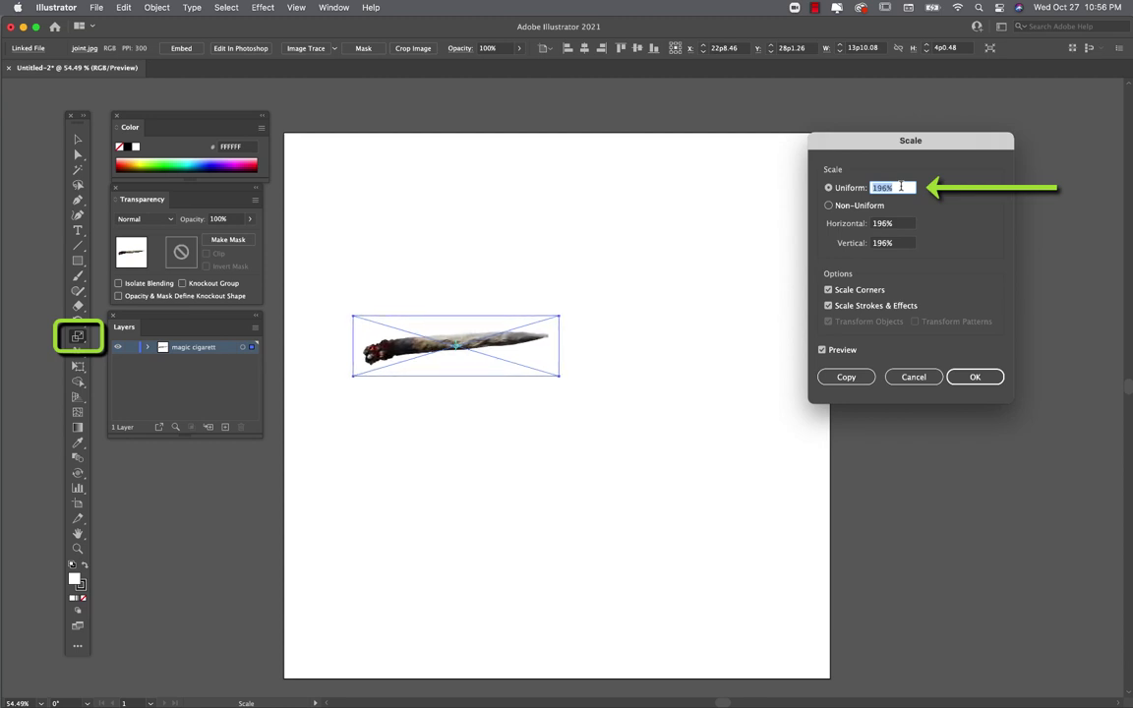
key("Up")
key("Up")
key("Up")
key("Up")
key("Up")
key("Up")
key("Up")
key("Up")
key("Up")
key("Up")
key("Up")
key("Up")
key("Up")
key("Up")
key("Up")
key("Up")
key("Up")
key("Up")
key("Up")
key("Up")
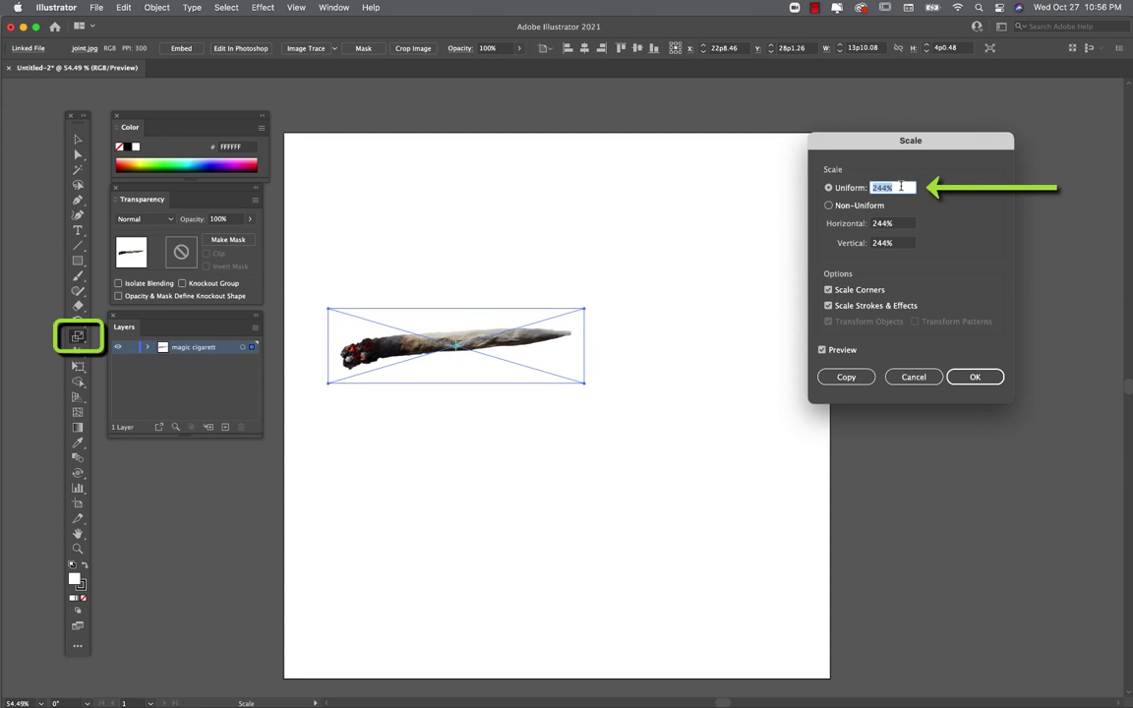
key("Up")
key("Up")
key("Up")
key("Up")
key("Up")
key("Up")
key("Up")
key("Up")
key("Up")
key("Up")
key("Up")
key("Up")
key("Up")
key("Up")
key("Up")
key("Up")
key("Up")
key("Up")
key("Up")
key("Up")
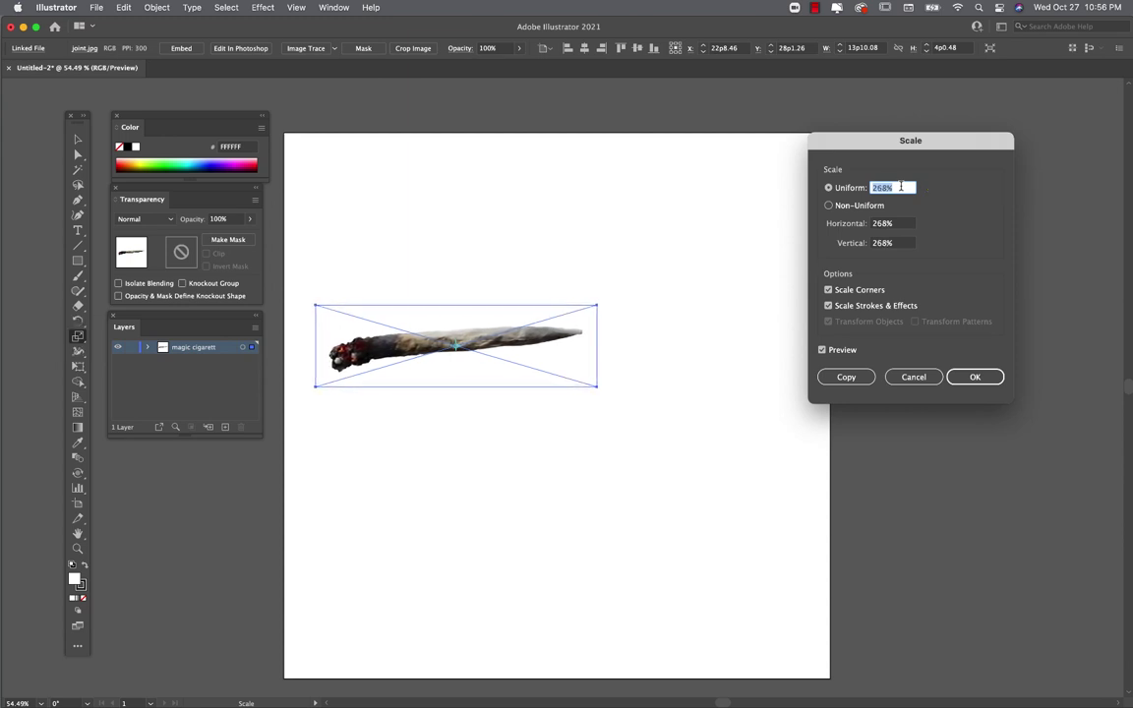
key("Up")
key("Up")
key("Up")
key("Up")
key("Up")
key("Up")
key("Up")
key("Up")
key("Up")
key("Up")
key("Up")
key("Up")
key("Up")
key("Up")
key("Up")
key("Up")
key("Up")
key("Up")
key("Up")
key("Up")
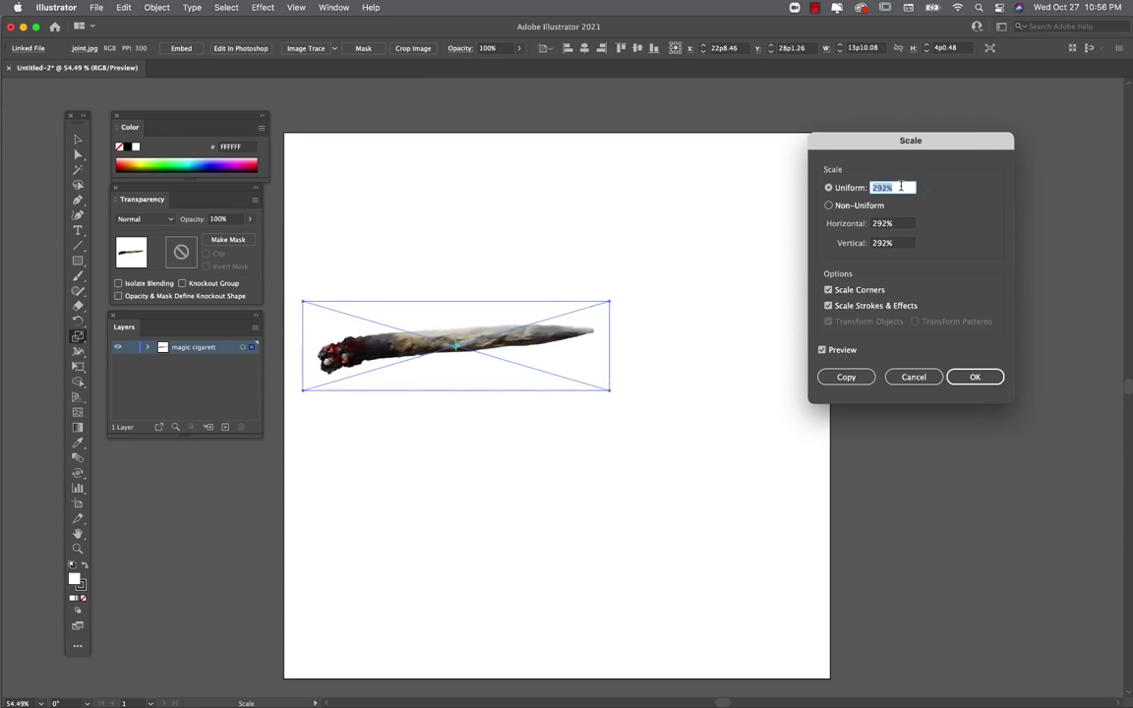
key("Up")
key("Up")
key("Up")
key("Up")
key("Up")
key("Up")
key("Up")
key("Up")
key("Up")
key("Up")
key("Up")
key("Up")
key("Up")
key("Up")
key("Up")
key("Up")
key("Up")
key("Up")
key("Up")
key("Up")
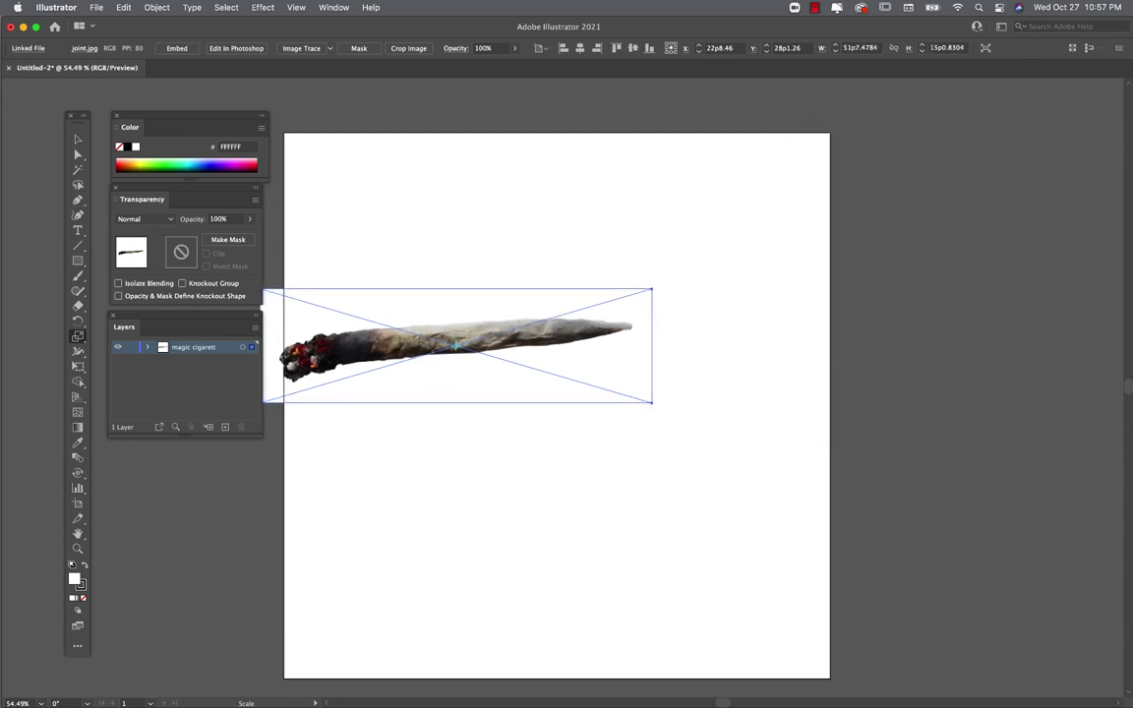
Step: Move the enlarged joint image to the artboard's middle, at about X 35p4 and Y 33p4, keeping it selected
left_click(79, 140)
left_click_drag(369, 339, 465, 392)
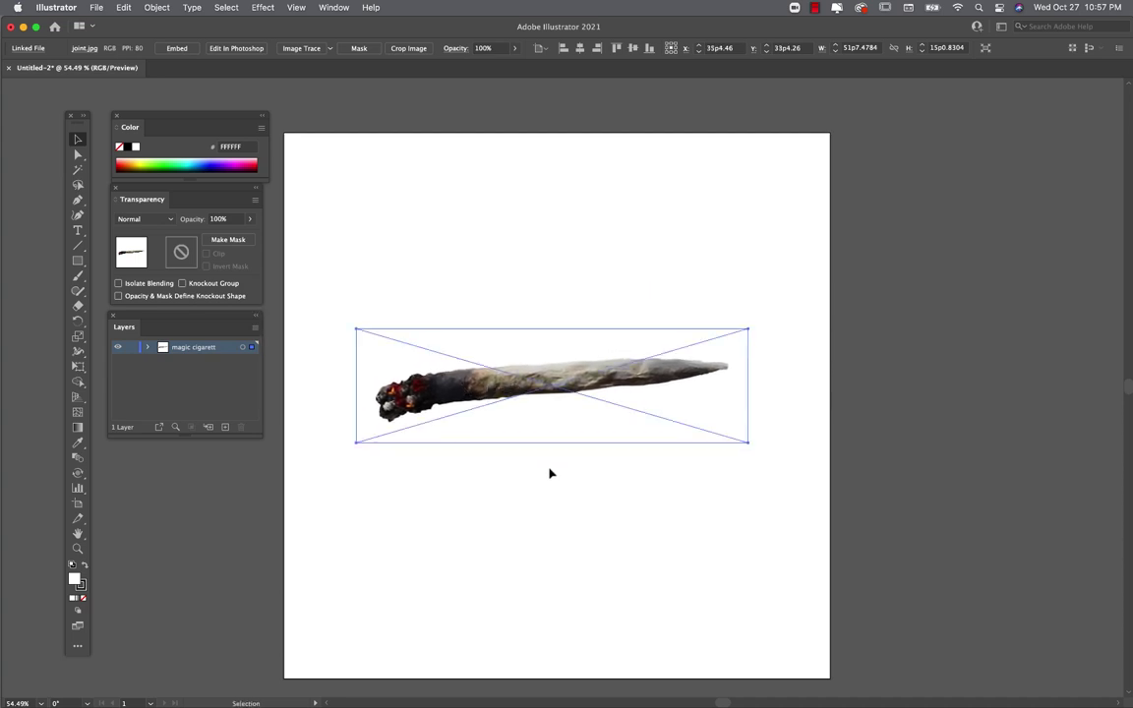
left_click(550, 473)
left_click(501, 383)
Step: Show the Navigator panel for an overview of the artboard
left_click(334, 7)
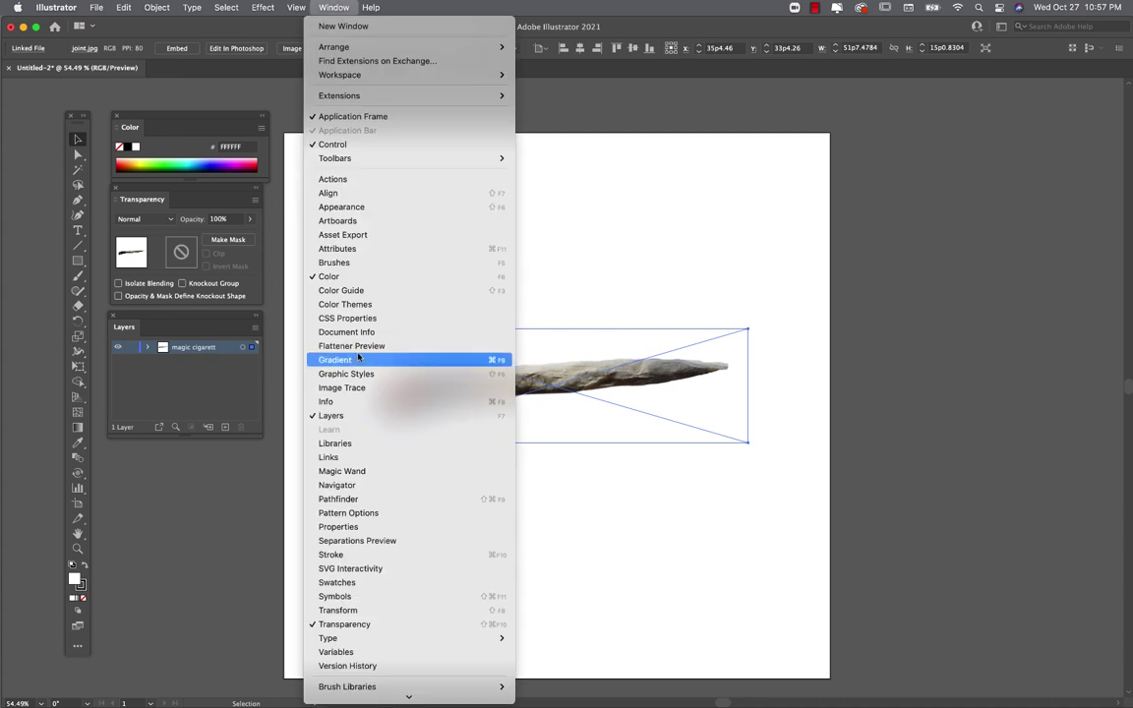
left_click(361, 489)
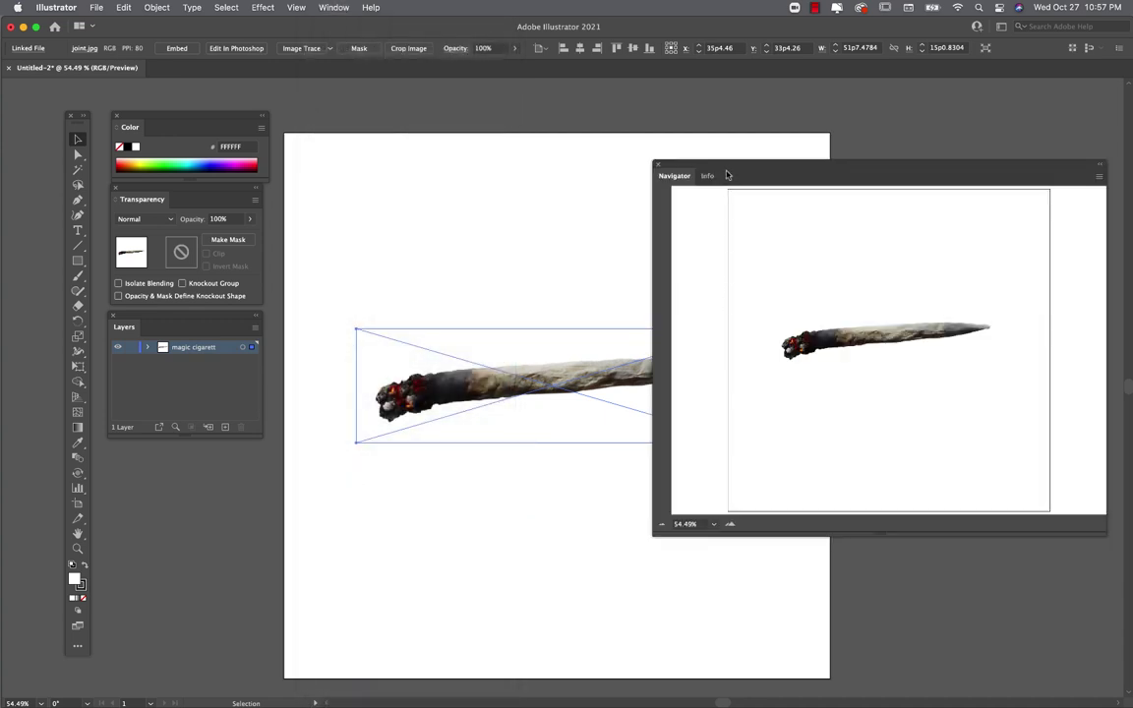
Step: Resize the Navigator panel, place it beside the artwork, and reposition the view so the joint image stays in sight
left_click_drag(734, 178, 685, 119)
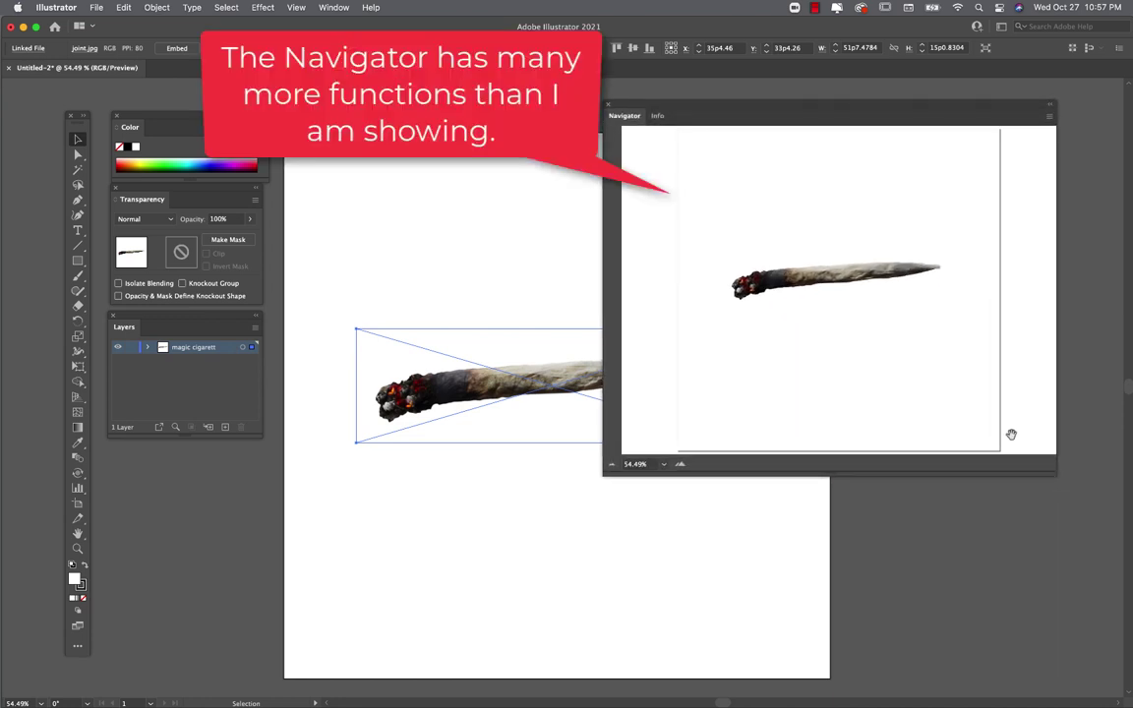
left_click_drag(1055, 474, 970, 326)
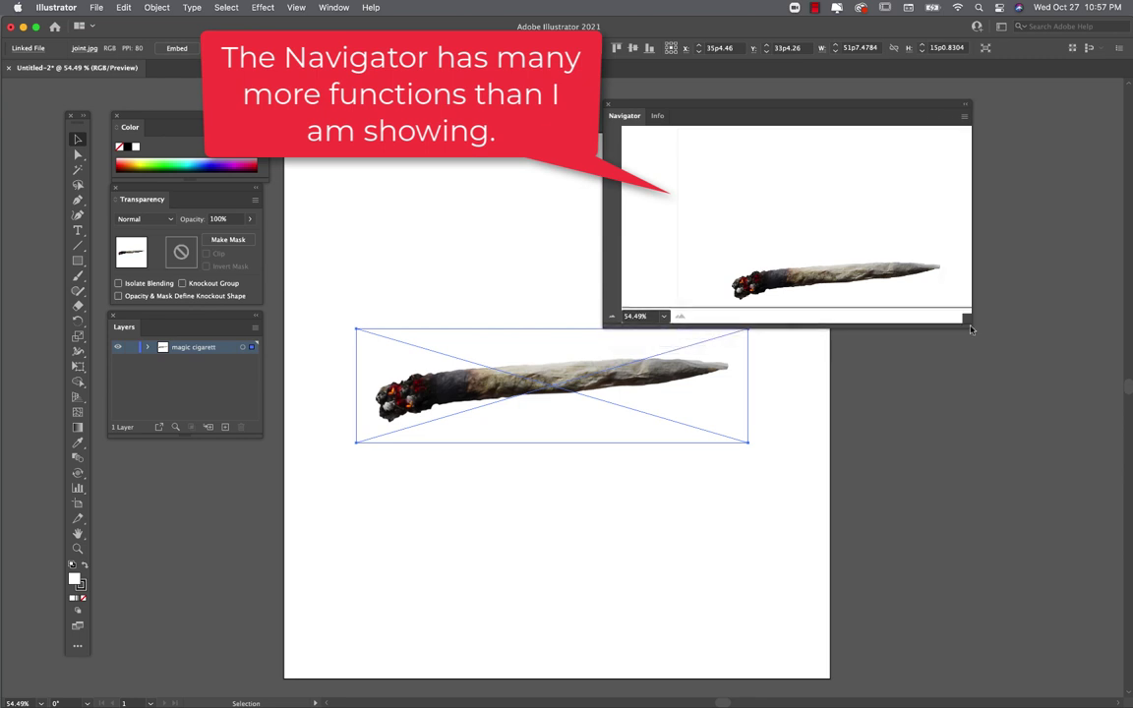
left_click(822, 251)
left_click_drag(823, 250, 817, 229)
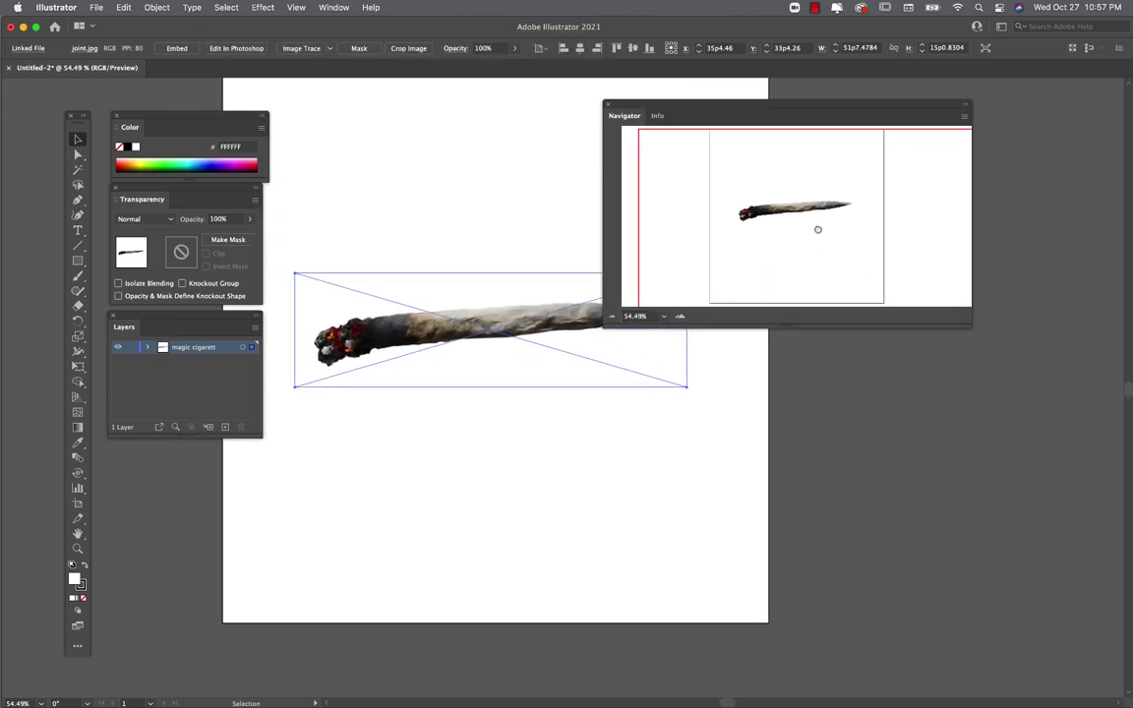
left_click_drag(971, 326, 1035, 413)
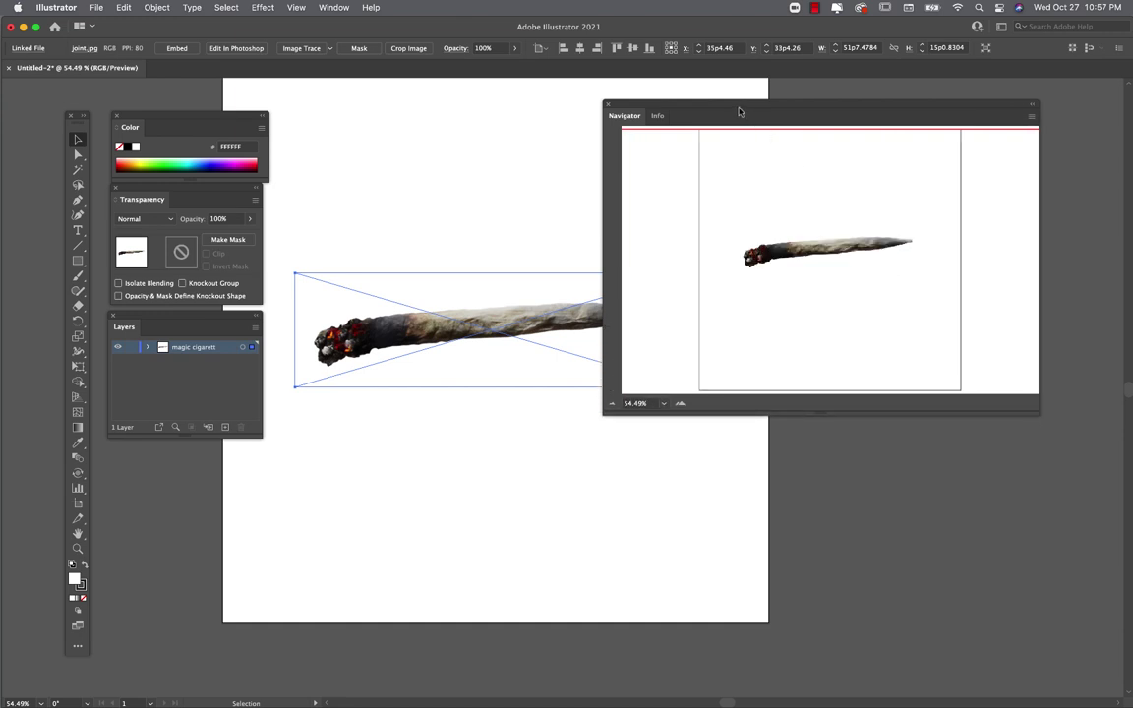
left_click_drag(748, 111, 807, 106)
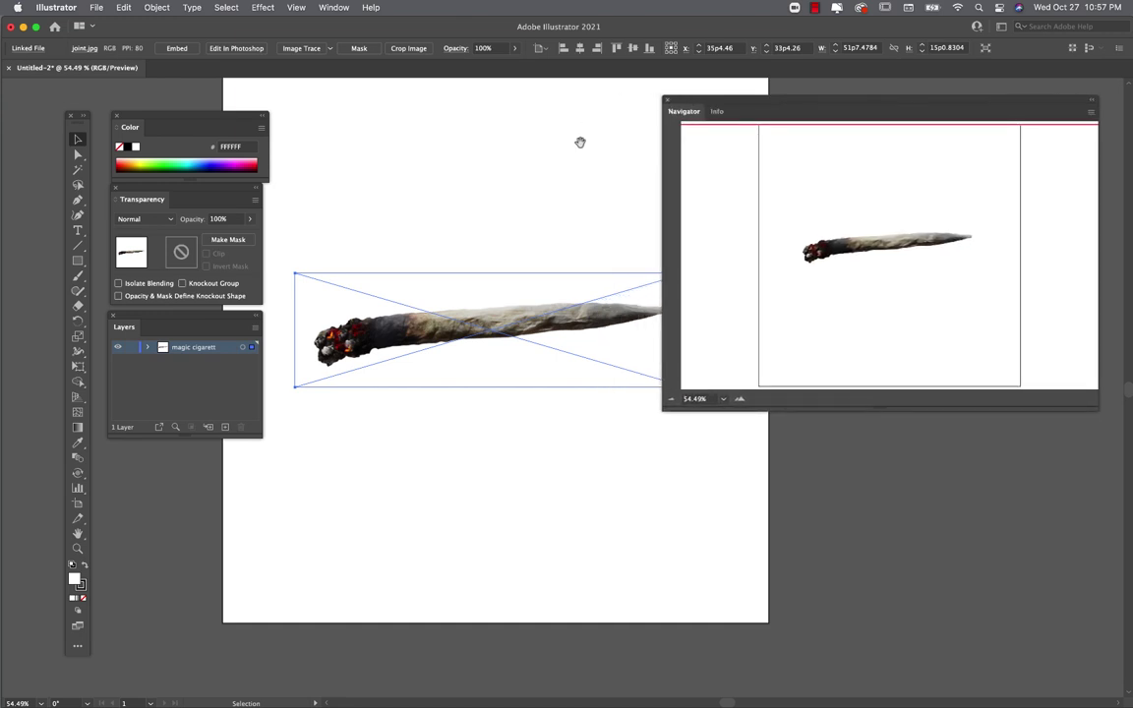
left_click_drag(580, 145, 546, 186)
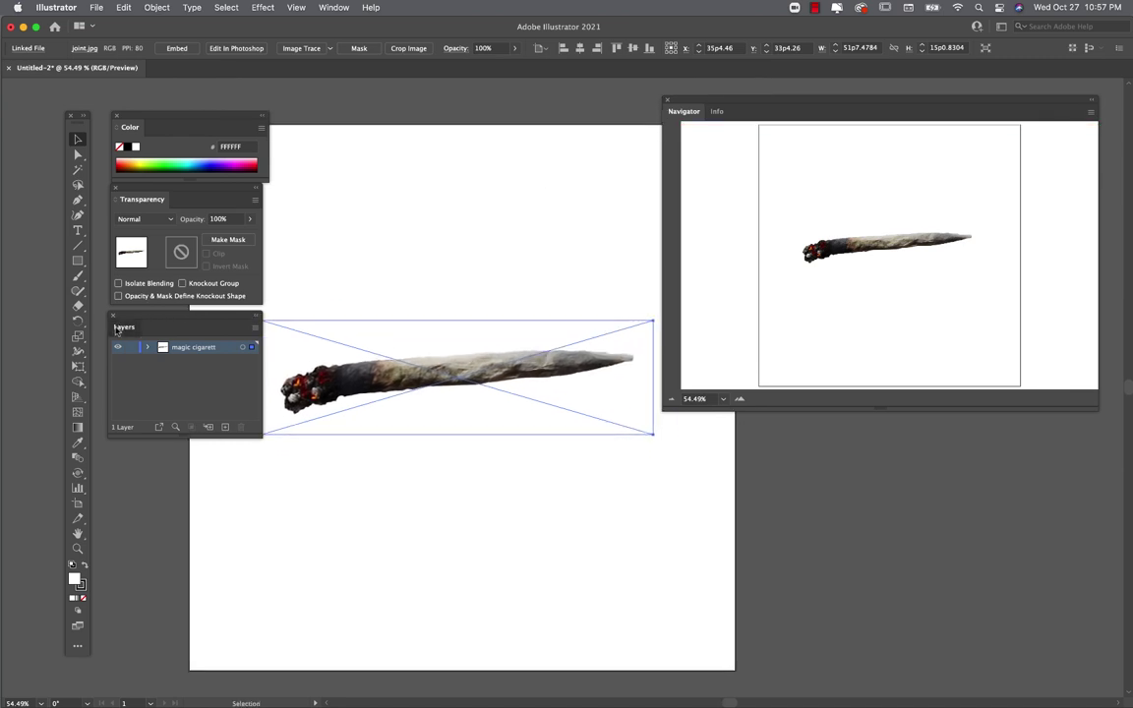
Step: Lock the magic cigarett layer that holds the joint photo
double_click(116, 331)
double_click(116, 331)
left_click(130, 347)
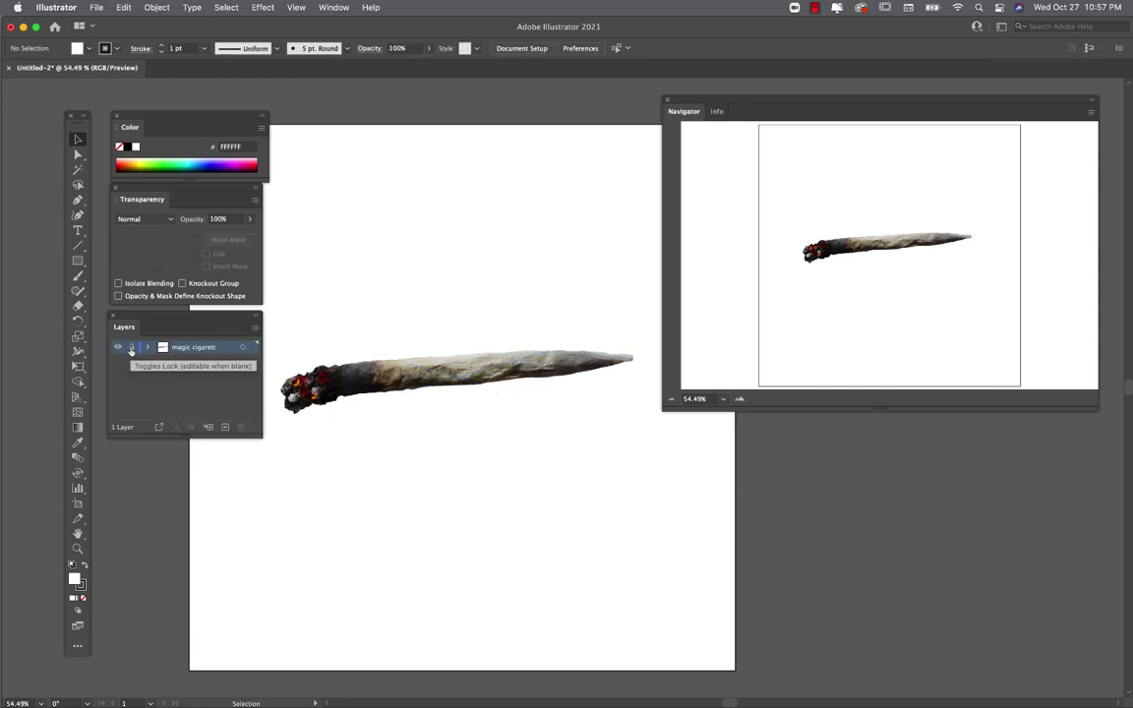
Step: Add a new layer above the photo layer and name it "cigarett art"
left_click(225, 428)
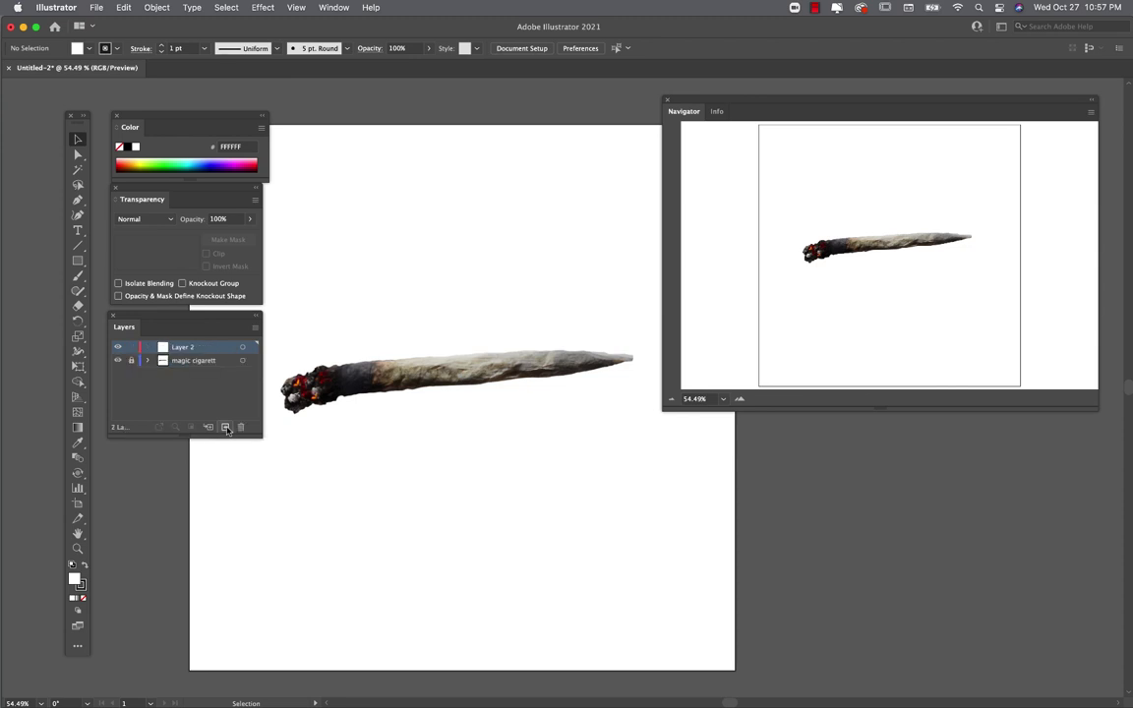
double_click(184, 347)
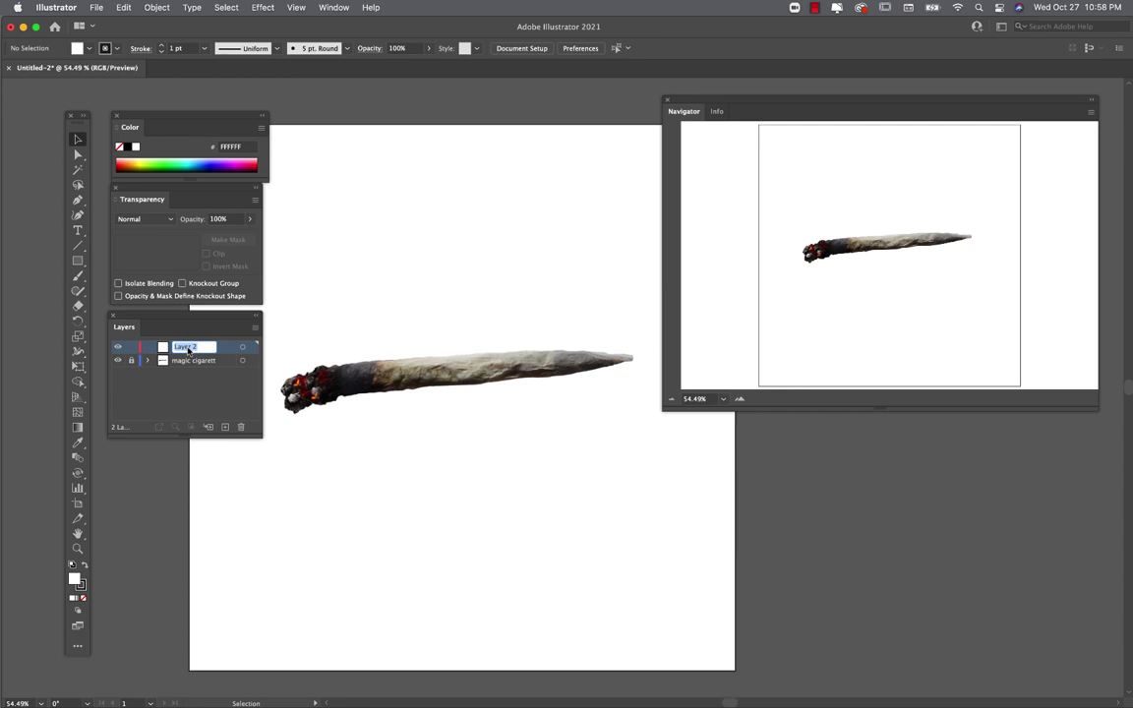
type("d")
type("igarett art")
key("Return")
Step: Draw a closed four-cornered Pen path over the joint's paper body, from the tapered tip to the edge of the burnt end
left_click(77, 413)
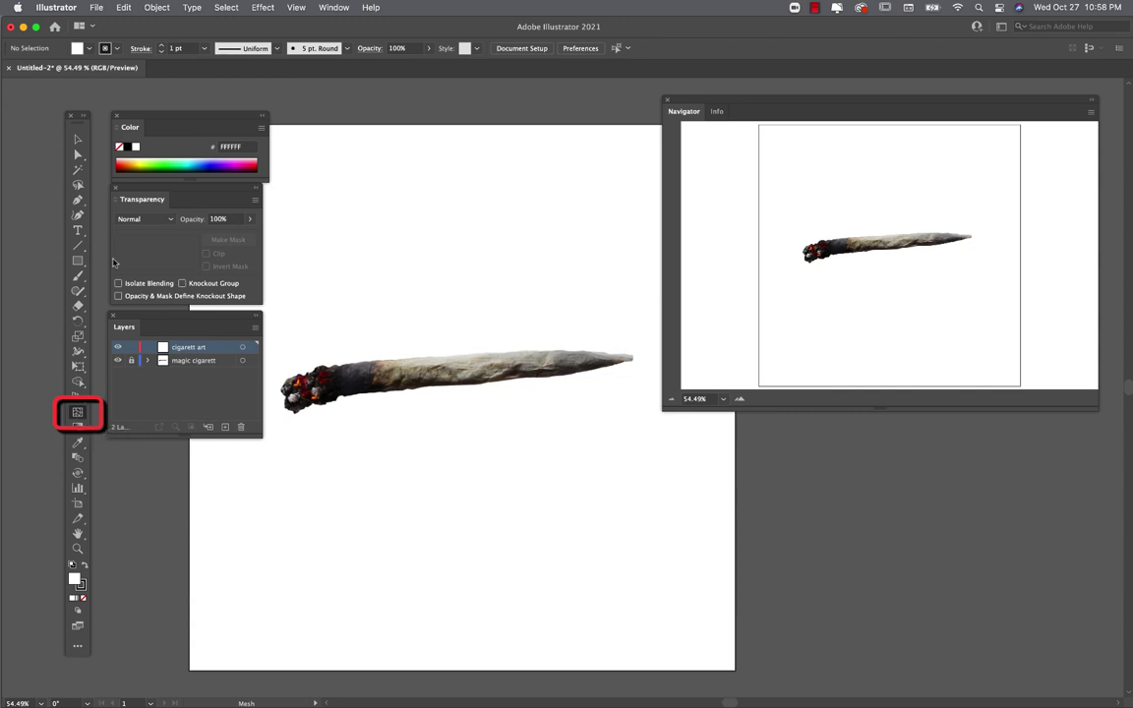
left_click(77, 199)
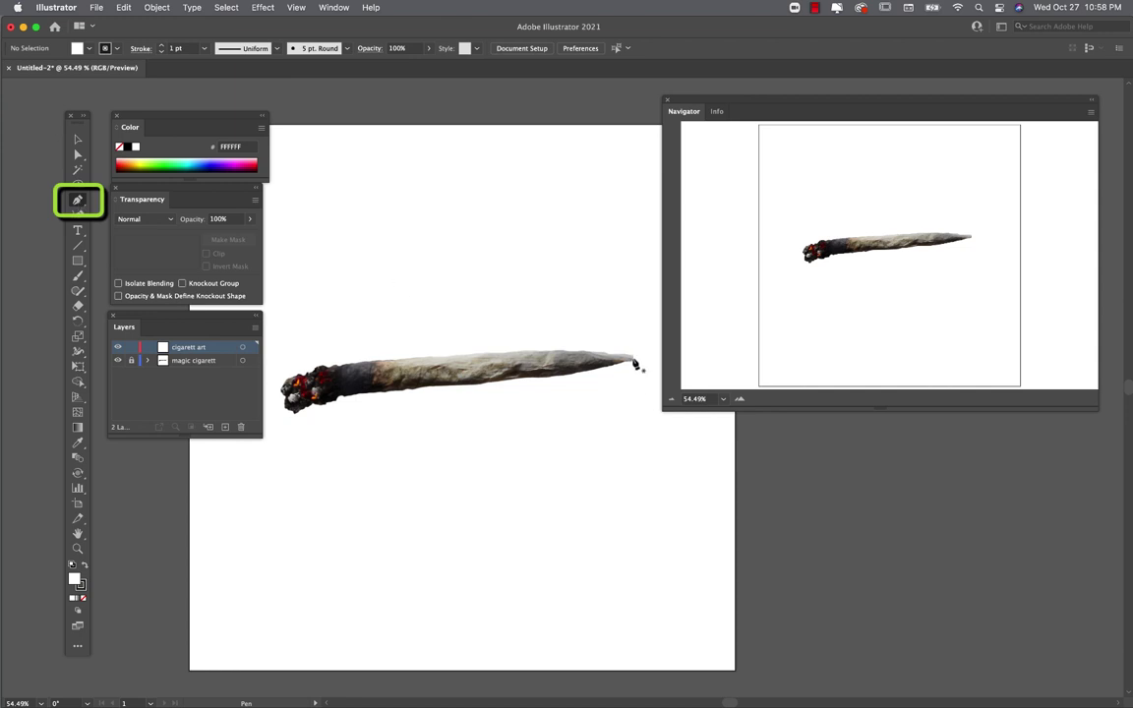
left_click(632, 352)
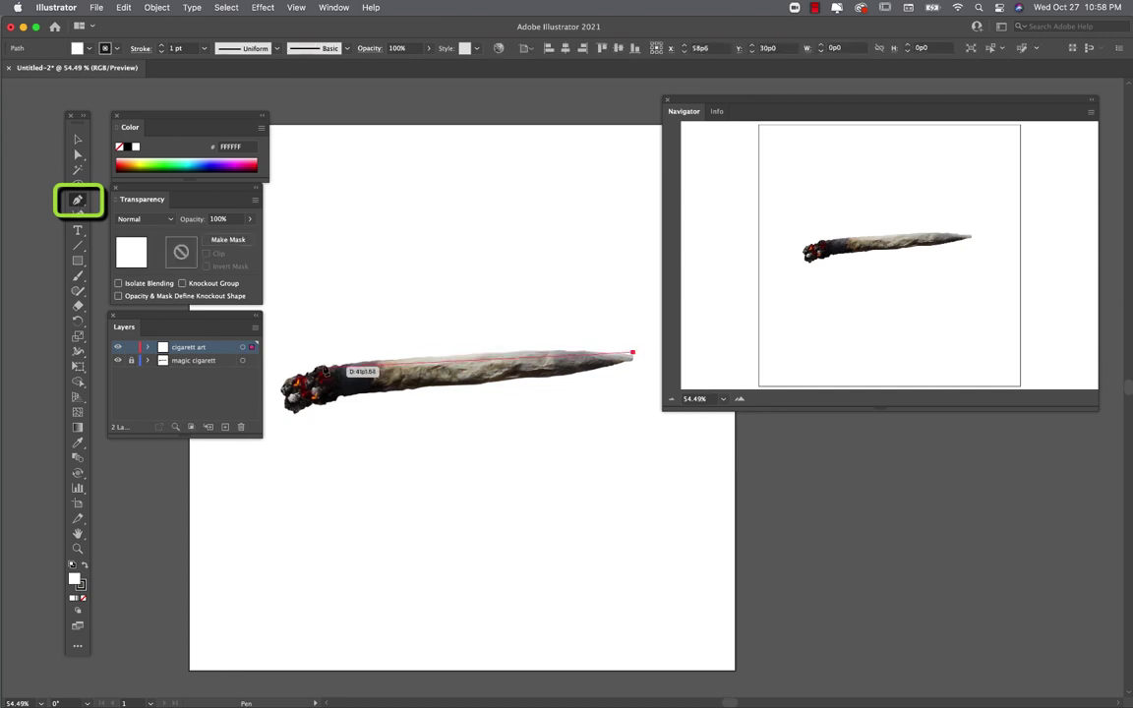
left_click(327, 367)
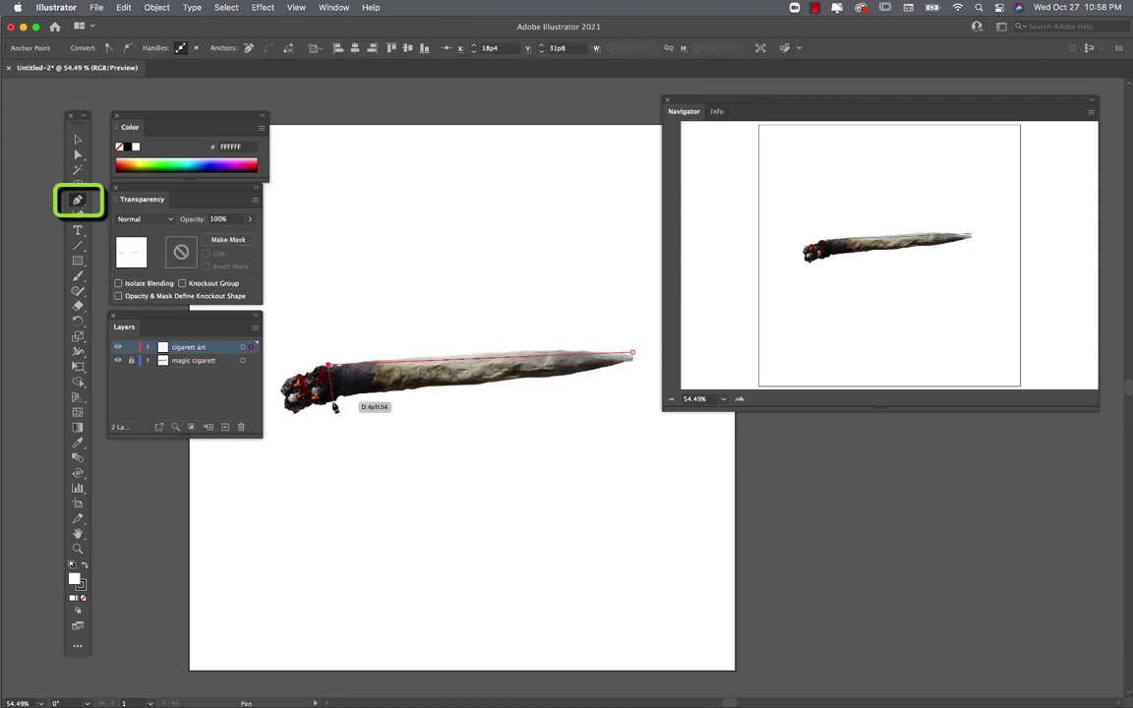
left_click(331, 401)
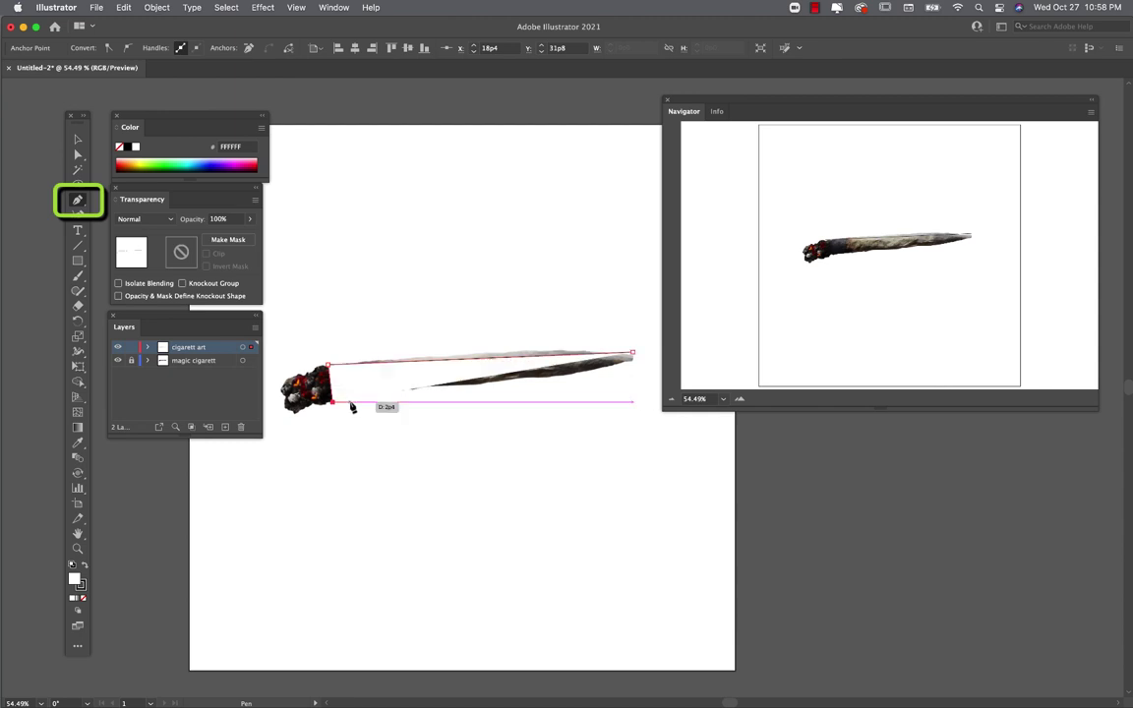
left_click(634, 356)
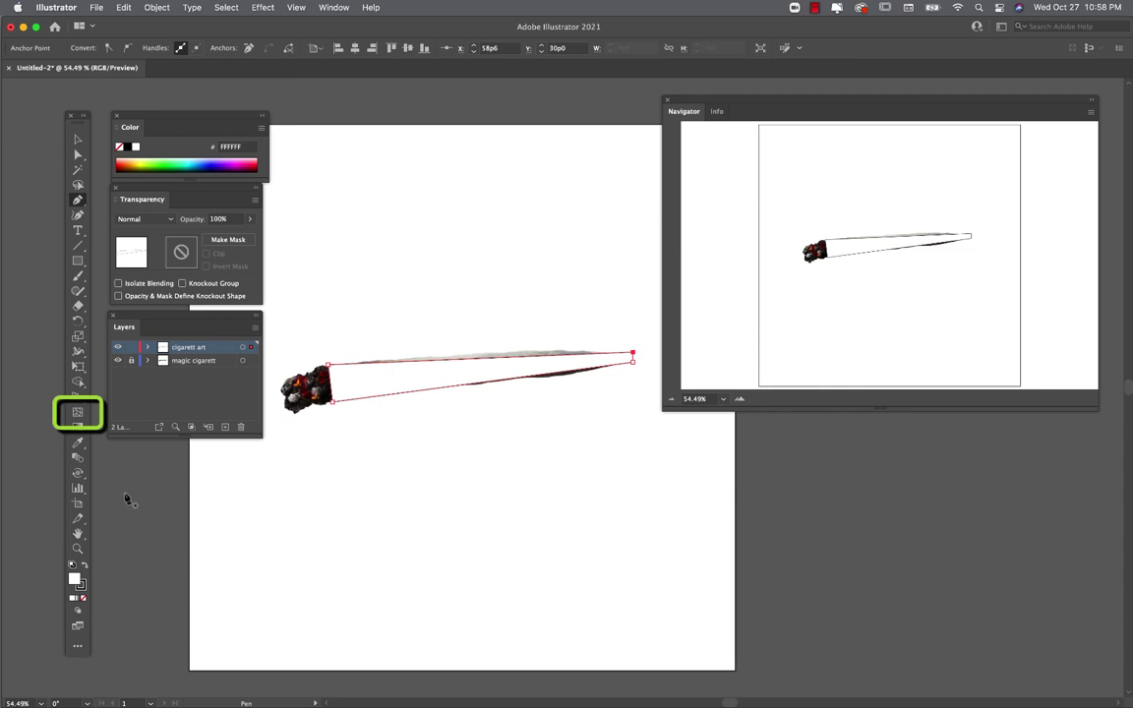
Step: Add gradient mesh points to the white body shape close to the burnt end, at its upper, middle and lower parts
left_click(78, 413)
left_click(346, 367)
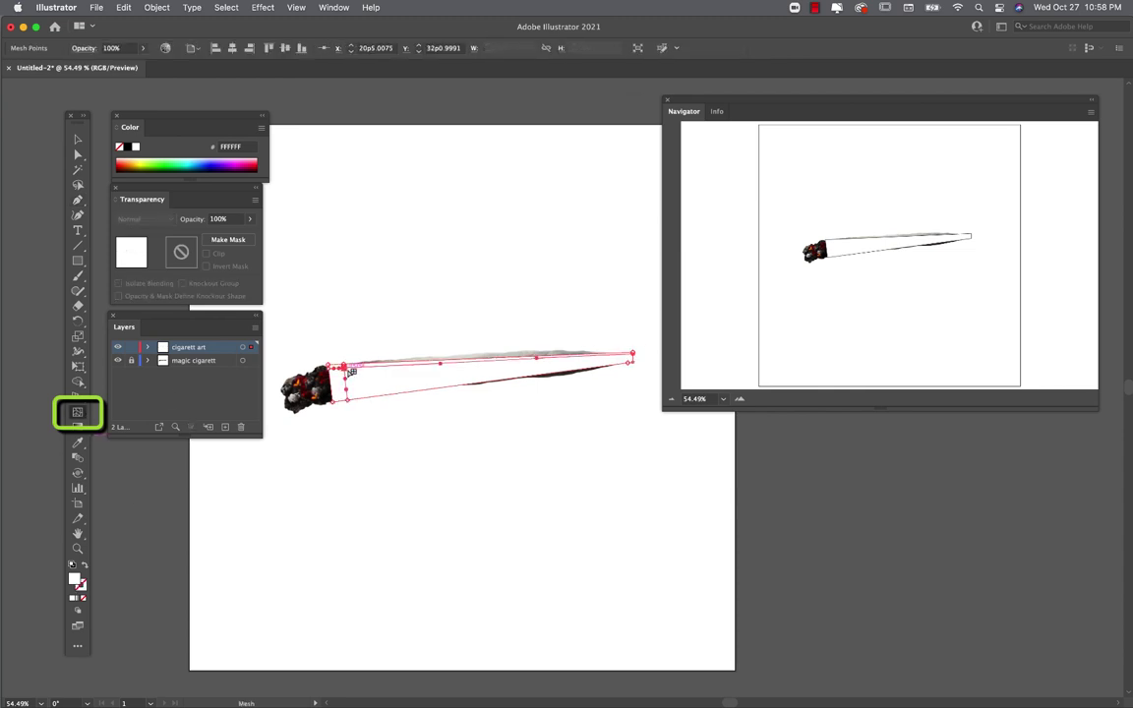
left_click(339, 379)
left_click(343, 394)
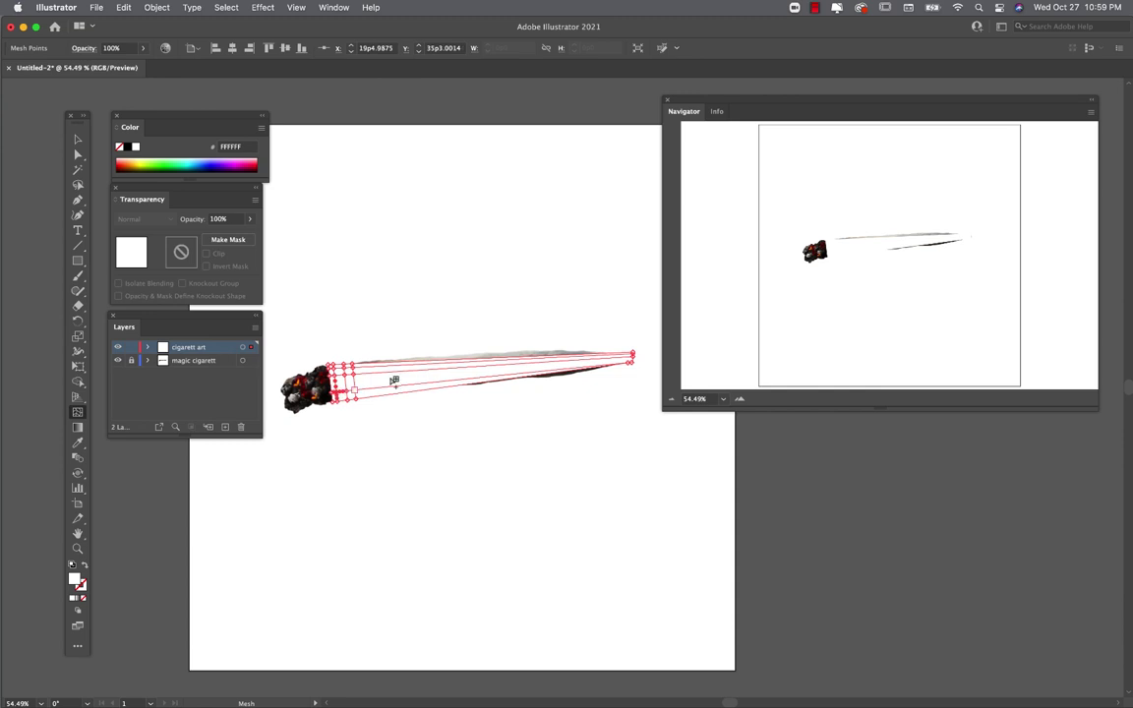
Step: Add more mesh points along the middle and tapered part of the body shape, dividing its length into further columns
left_click(427, 373)
left_click(450, 365)
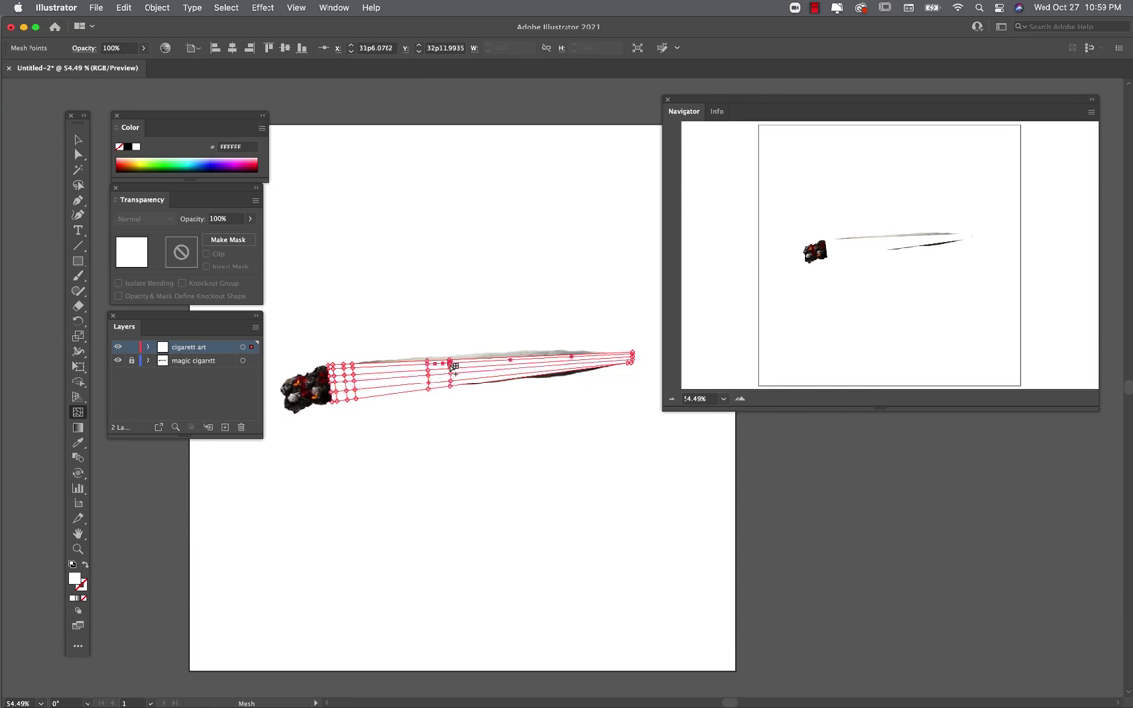
left_click(583, 362)
left_click(529, 366)
left_click(439, 379)
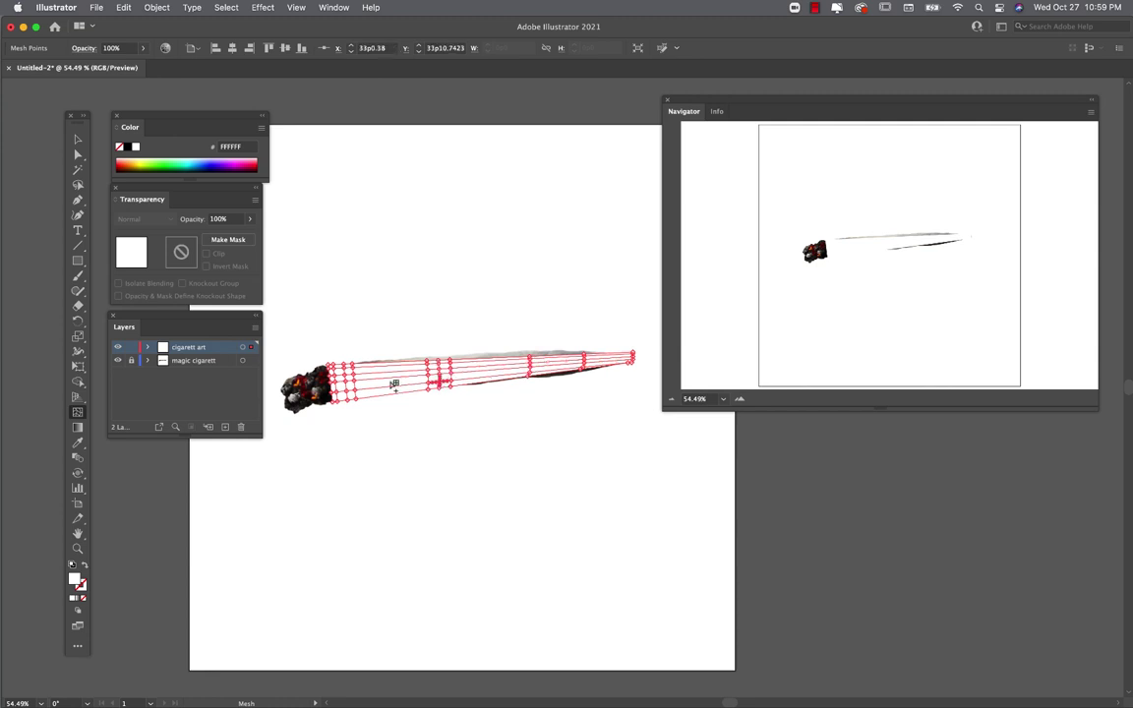
left_click(389, 380)
left_click(501, 375)
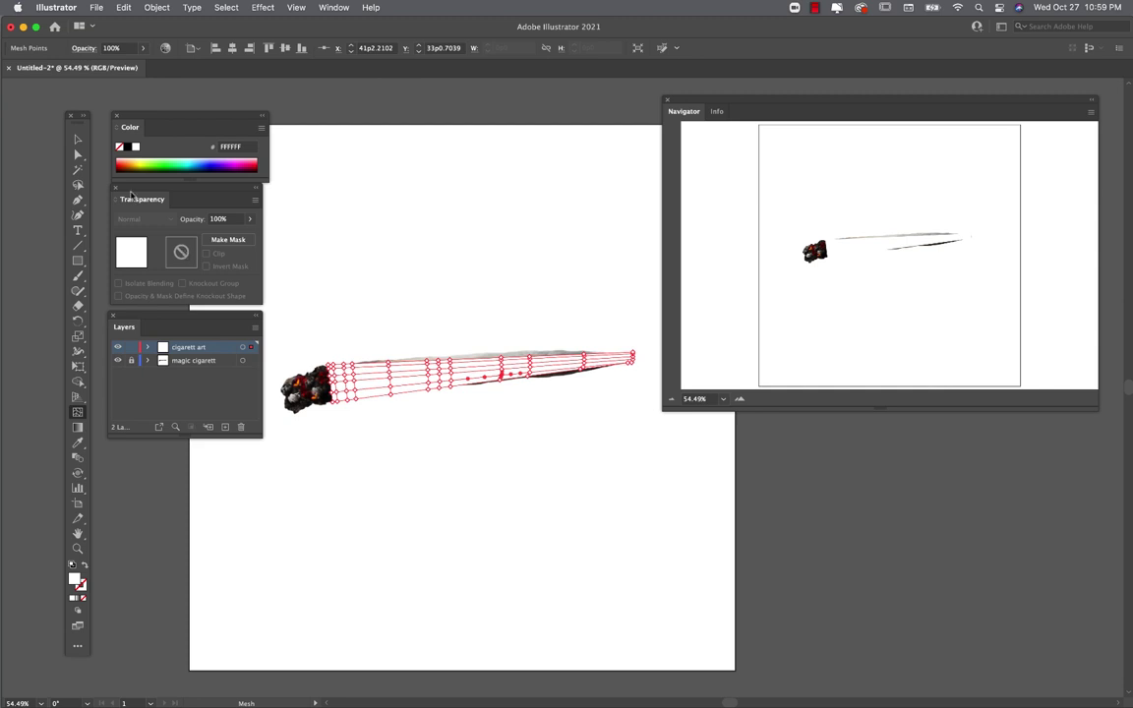
Step: At 150% zoom, reshape the mesh's upper edge from the burnt end to the middle to follow the photographed paper
left_click(78, 155)
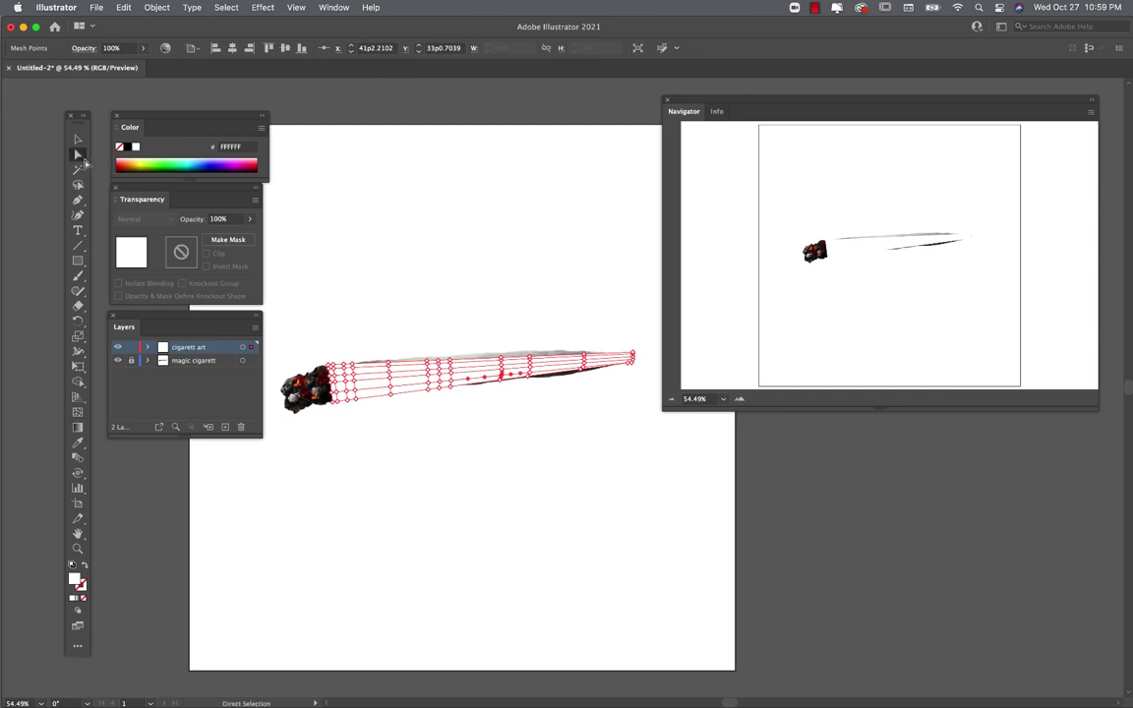
key("z")
key("a")
key("z")
left_click(471, 376)
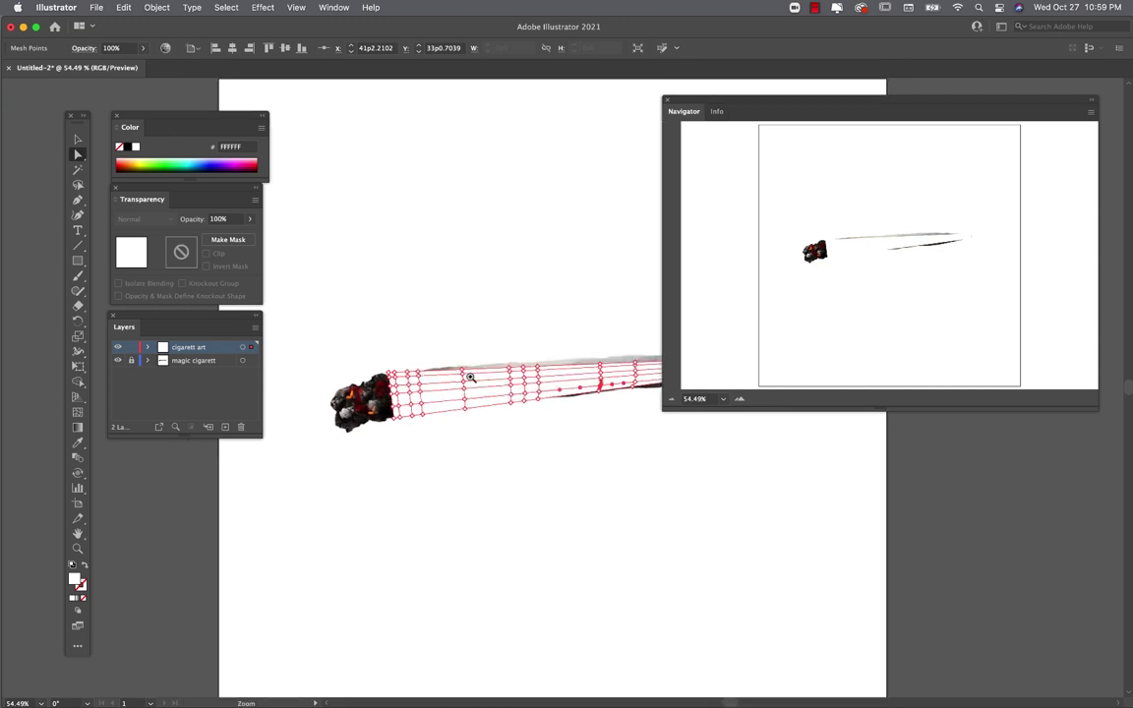
left_click(511, 384)
left_click(559, 393)
left_click_drag(558, 392, 393, 435)
key("a")
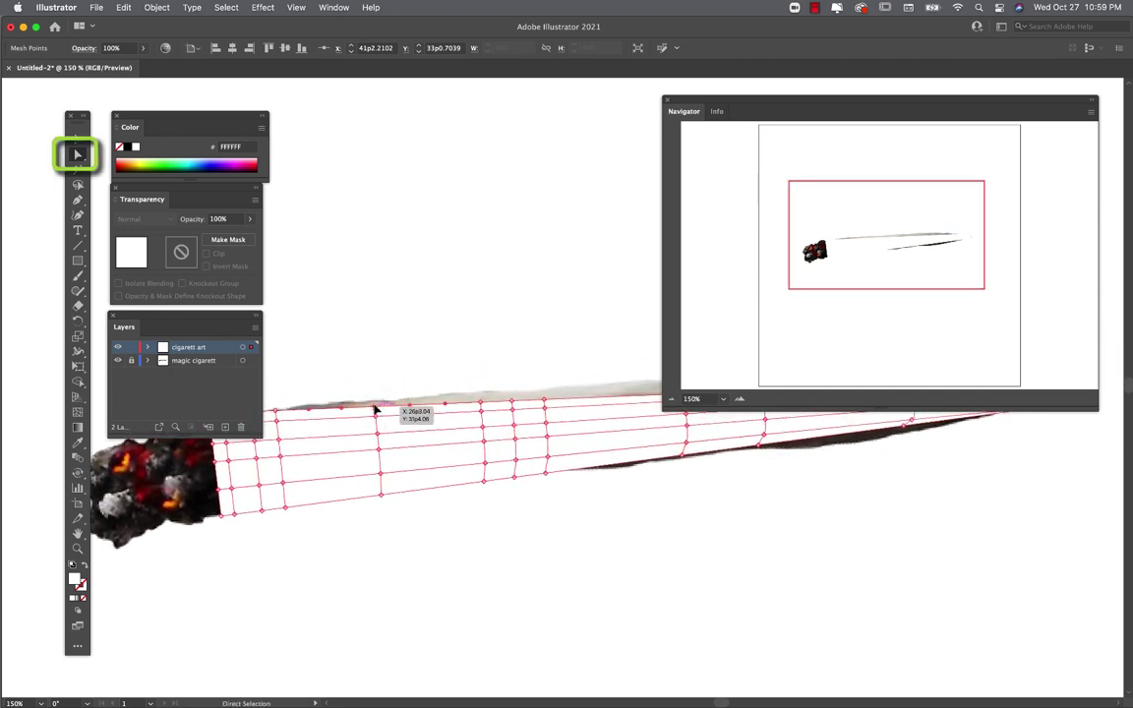
left_click(373, 402)
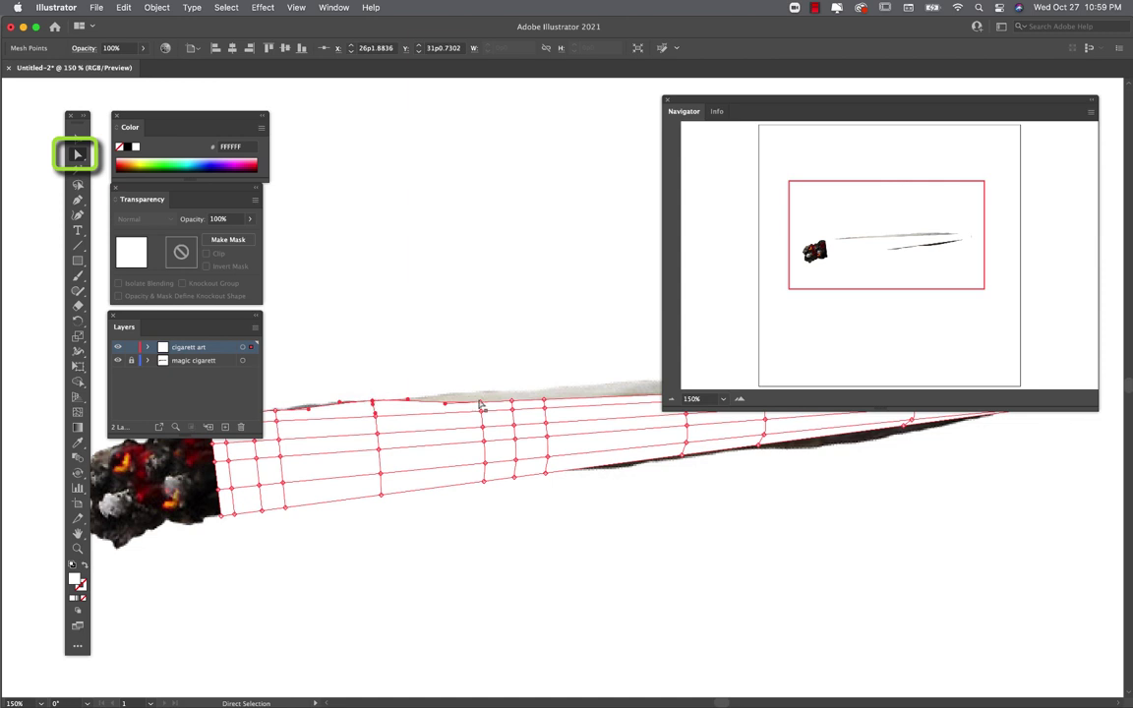
left_click_drag(481, 401, 512, 398)
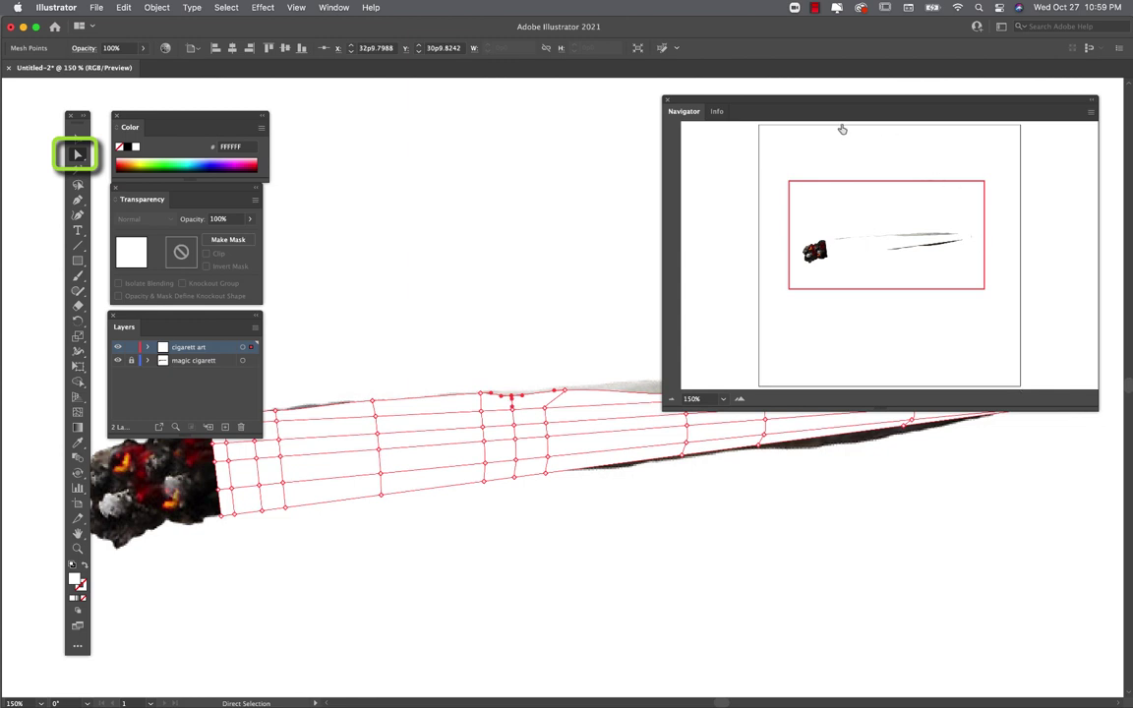
Step: Move the Navigator clear of the artwork and fit the mesh's upper edge near the tip and its lower edge to the photo
left_click_drag(829, 108, 475, 62)
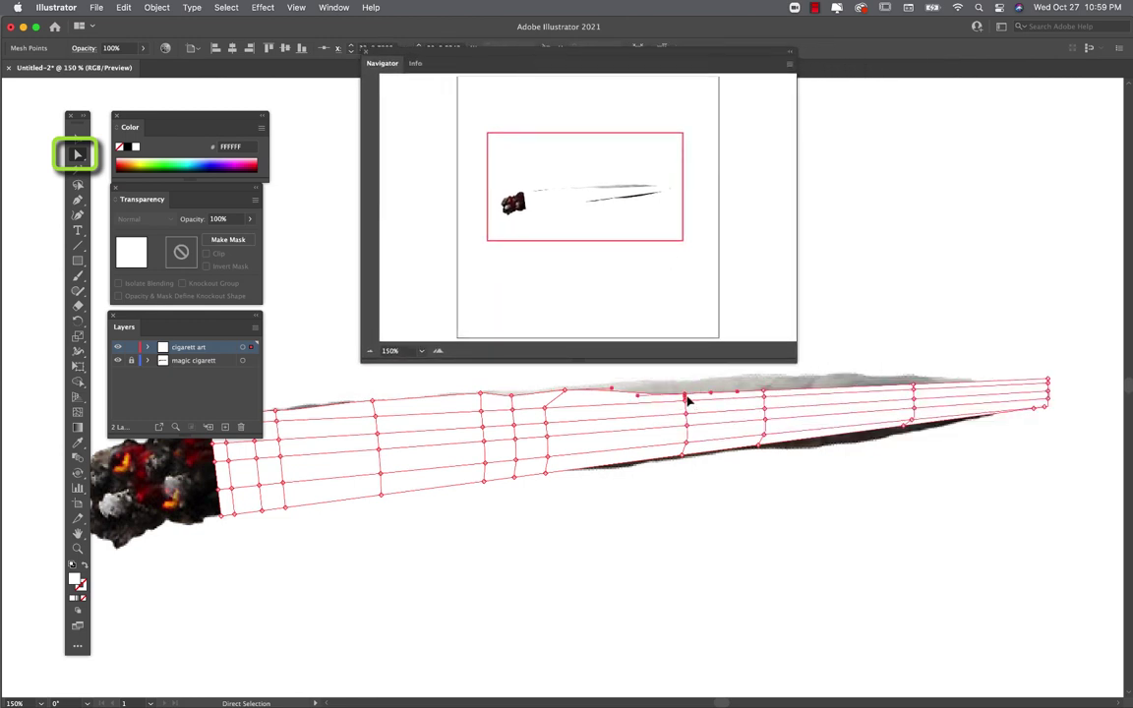
left_click_drag(688, 399, 679, 385)
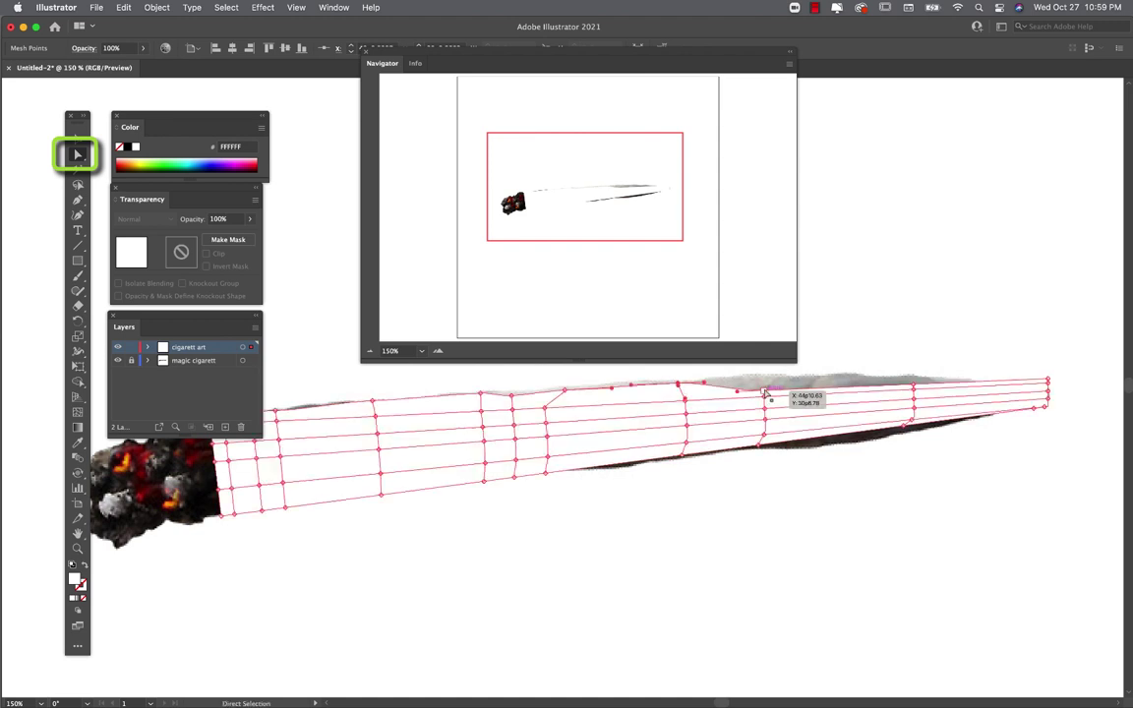
left_click_drag(762, 393, 745, 380)
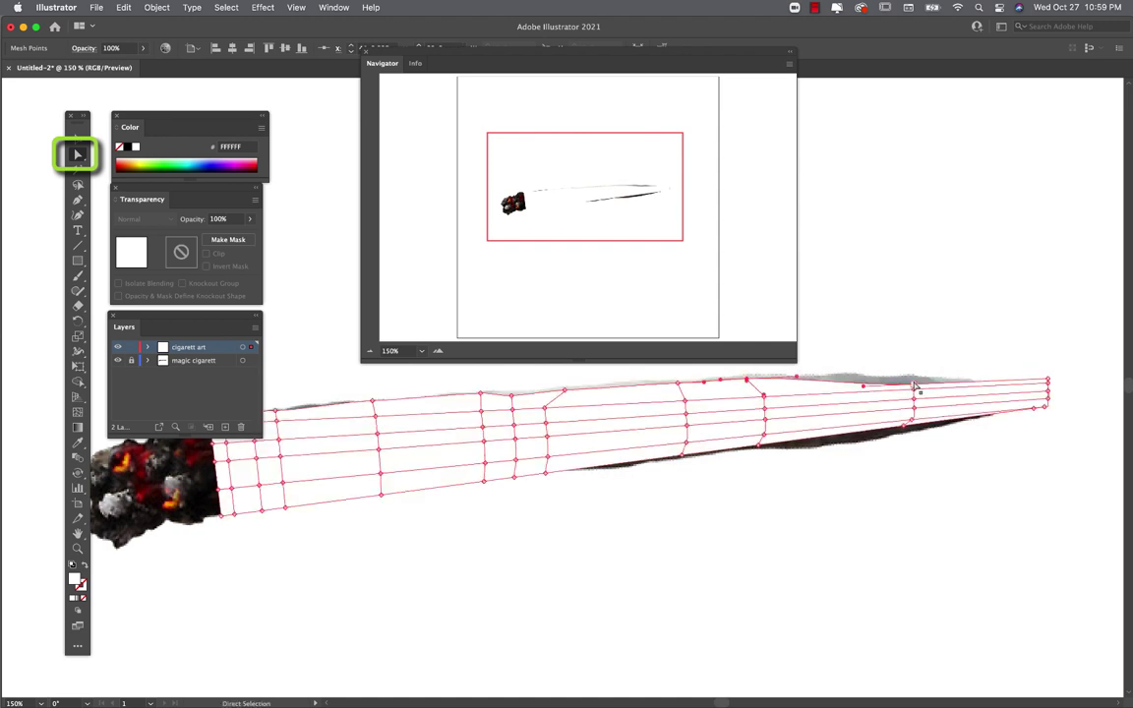
left_click_drag(878, 385, 909, 380)
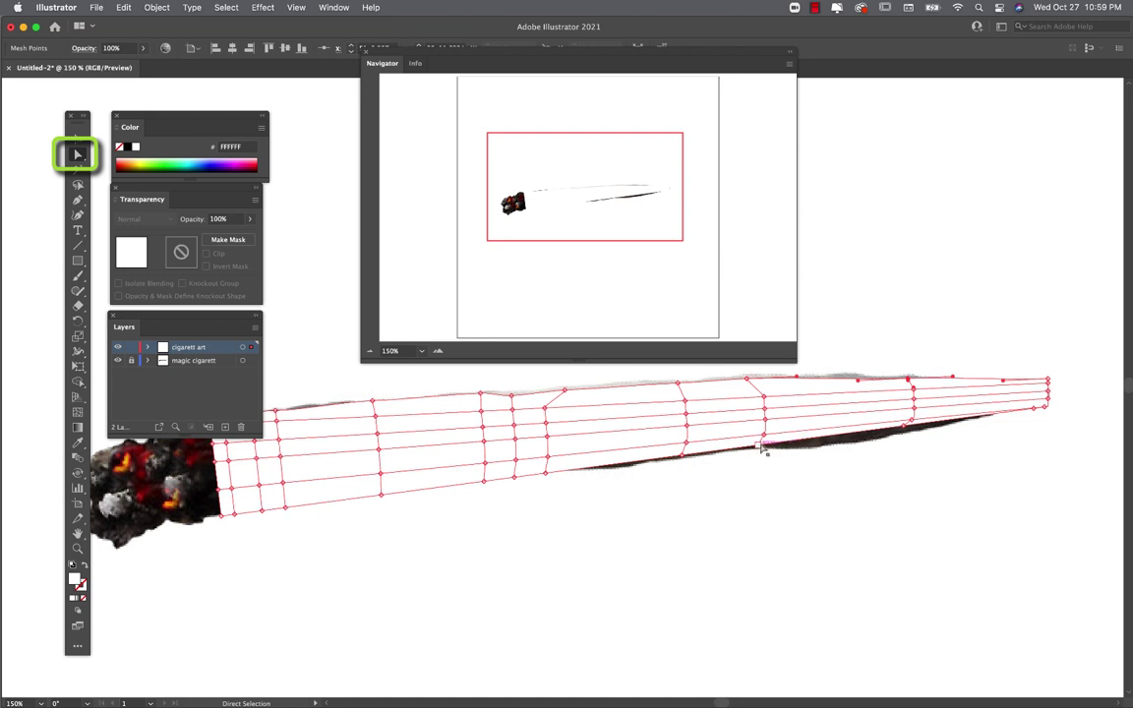
left_click_drag(762, 448, 807, 447)
left_click_drag(707, 452, 666, 464)
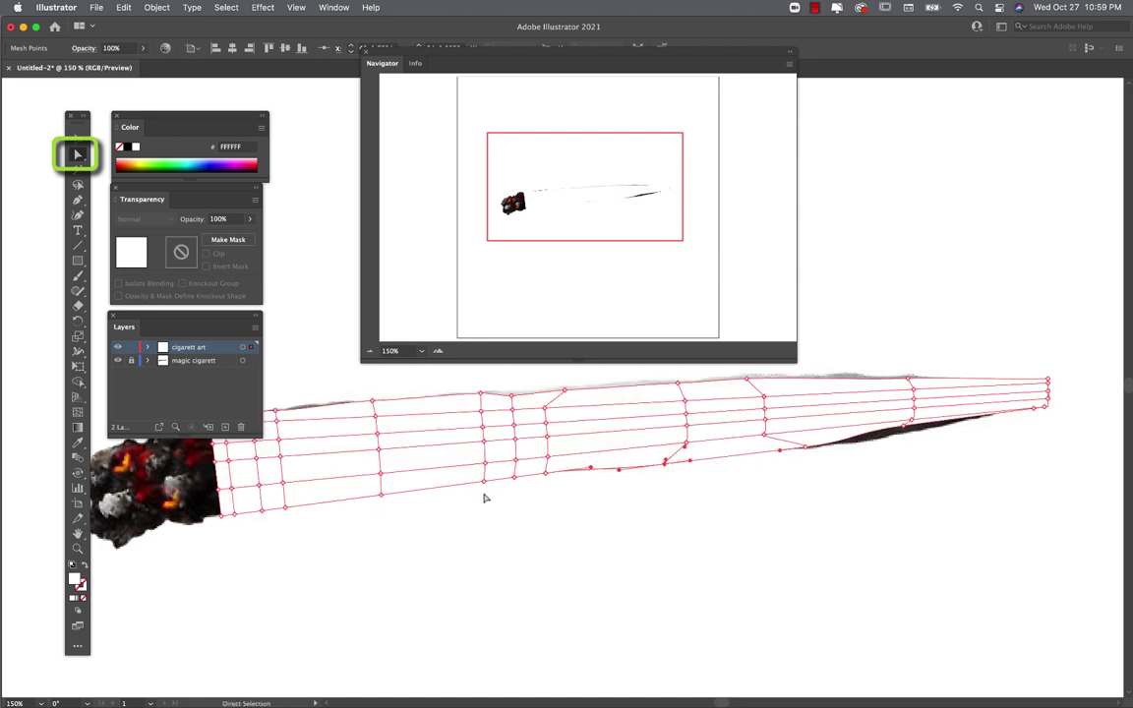
Step: Move the Layers panel aside and toggle the cigarett art layer's visibility to compare the mesh with the photo
left_click_drag(139, 325, 173, 341)
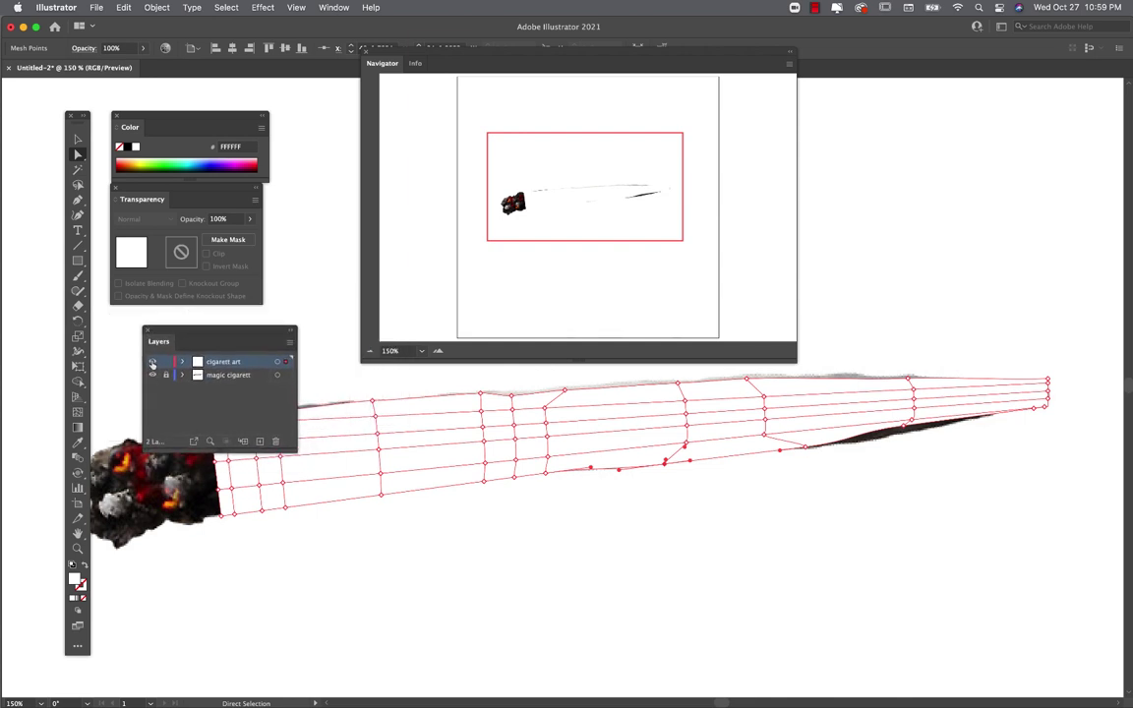
left_click(153, 362)
left_click(152, 362)
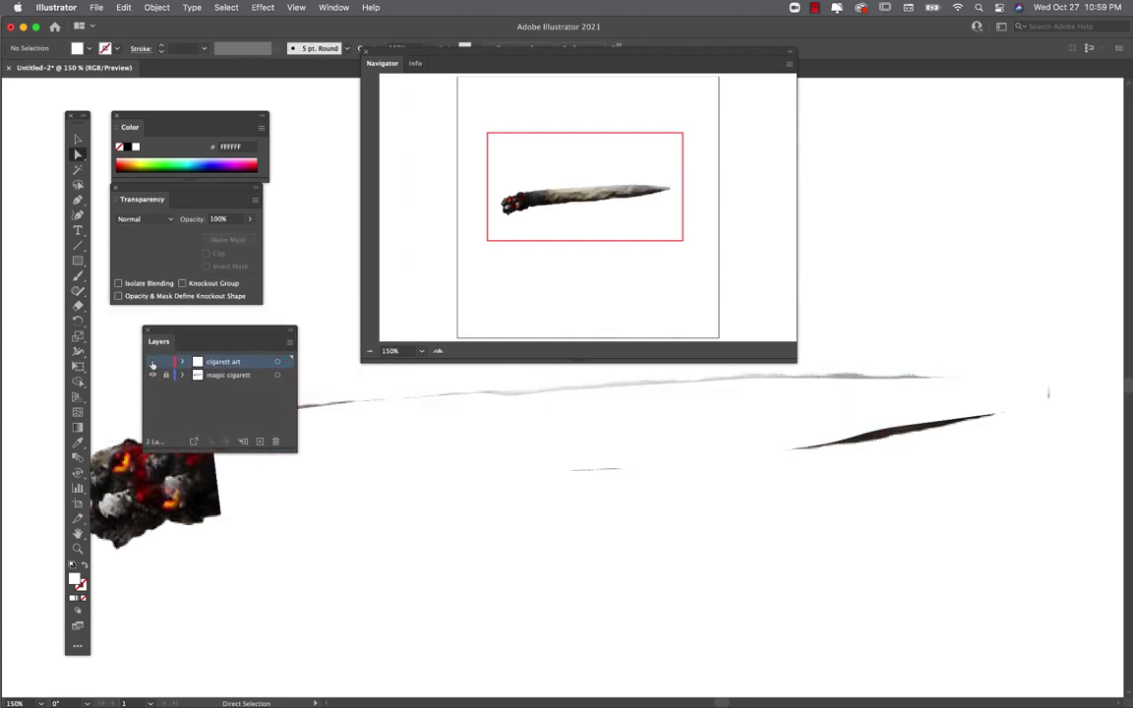
left_click(153, 362)
left_click(152, 362)
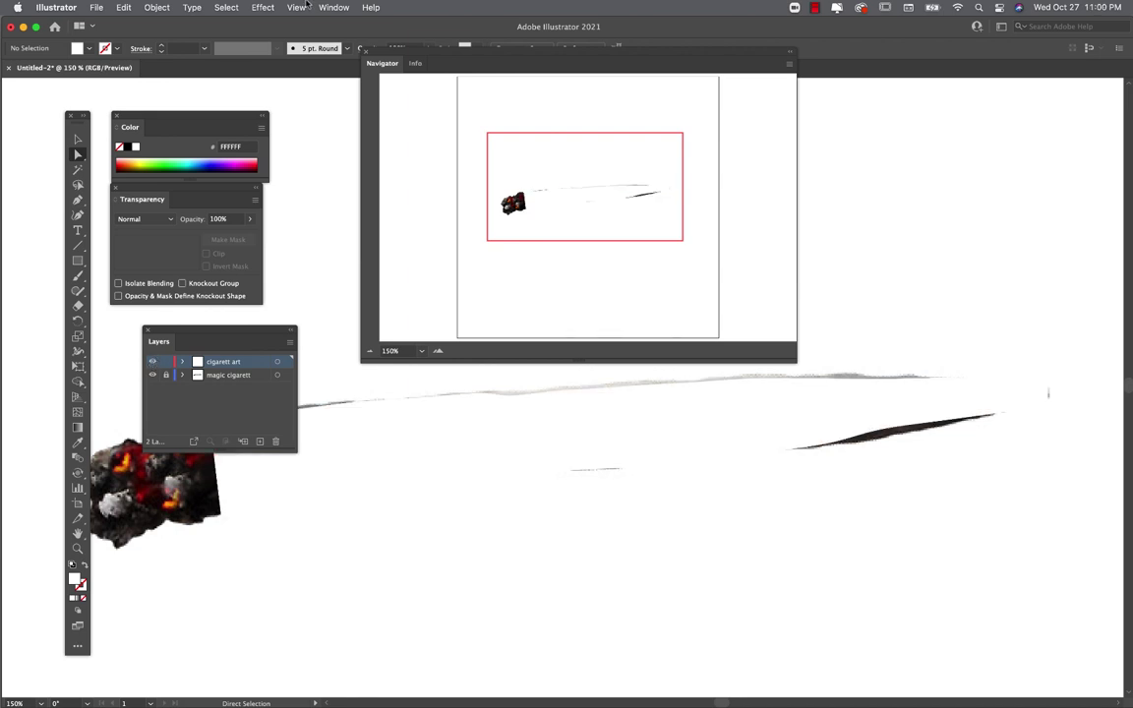
Step: Display the artwork in Outline mode and hide the magic cigarett photo layer, leaving only the mesh on show
left_click(297, 6)
left_click(301, 40)
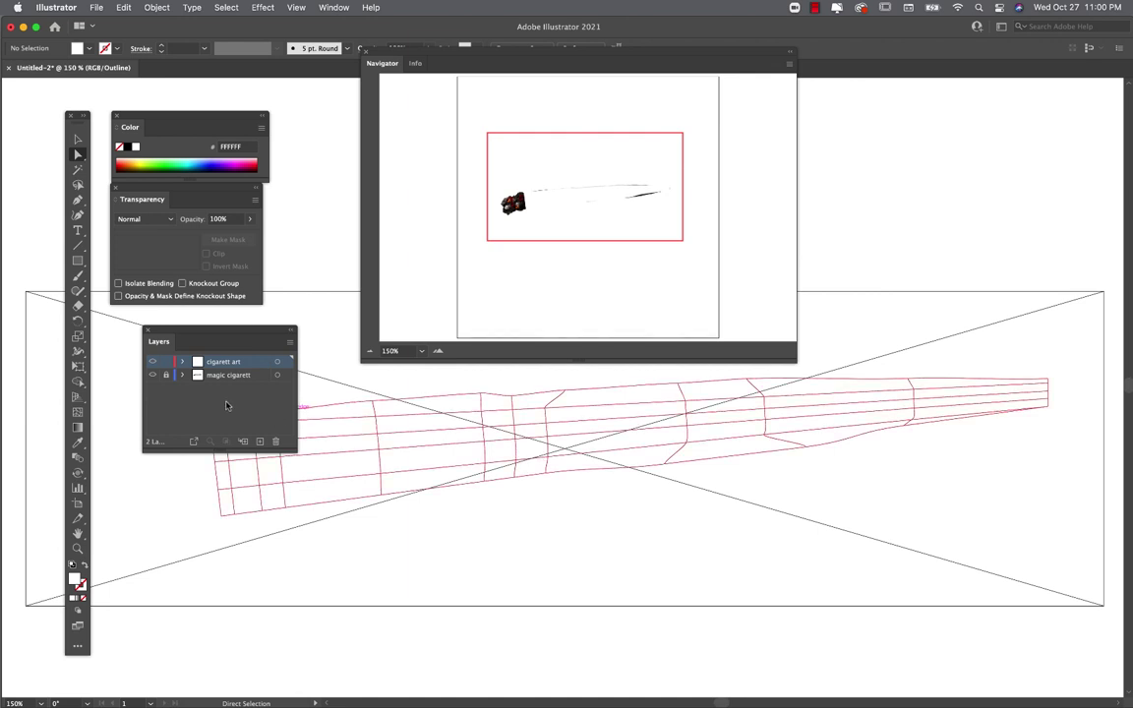
left_click(152, 375)
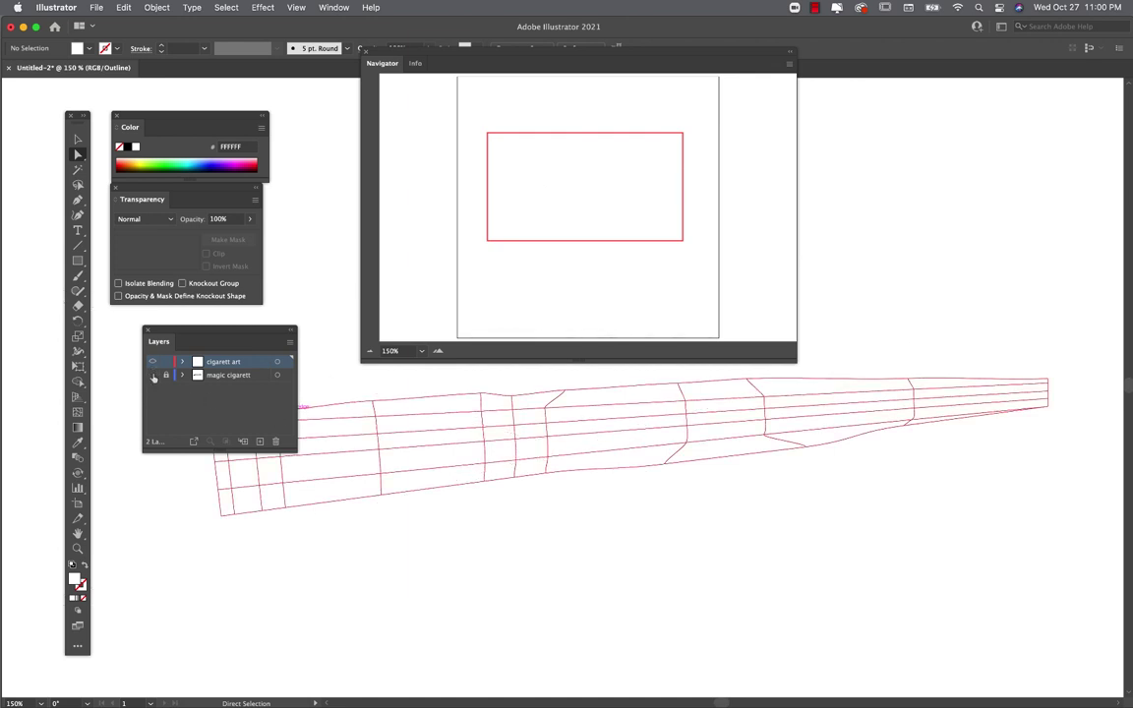
Step: Show the magic cigarett photo layer, display only the cigarett art layer as outlines, and move the Layers panel beneath Transparency
left_click(153, 375)
key("ctrl+y")
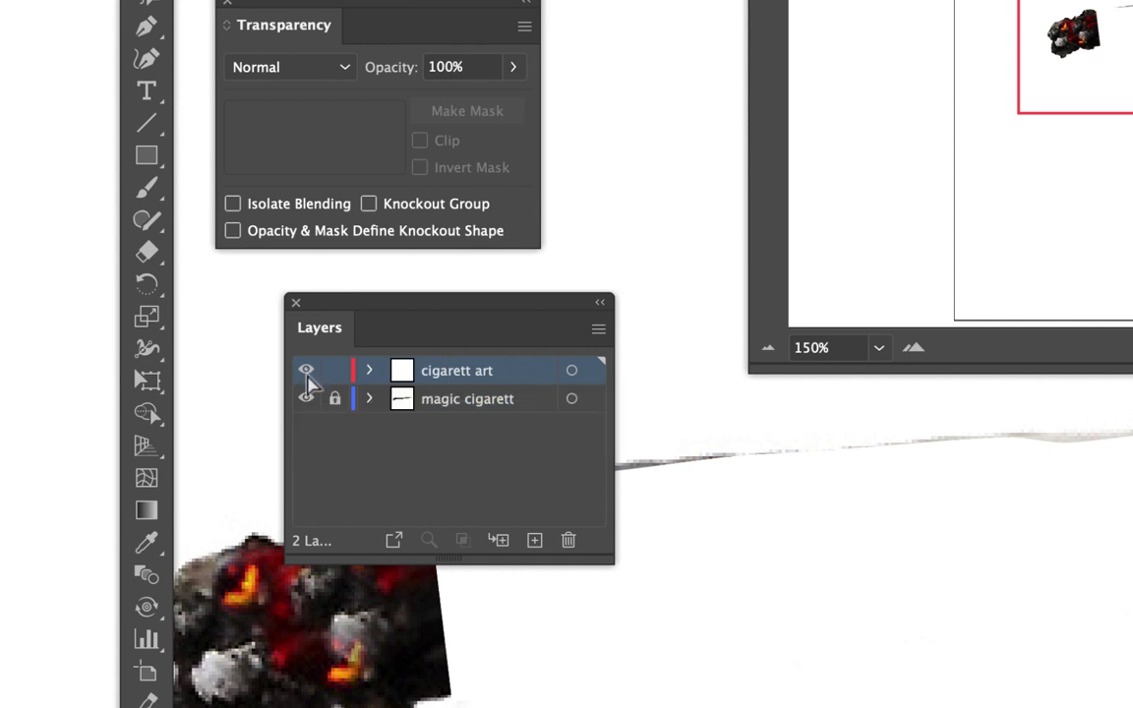
left_click(305, 371)
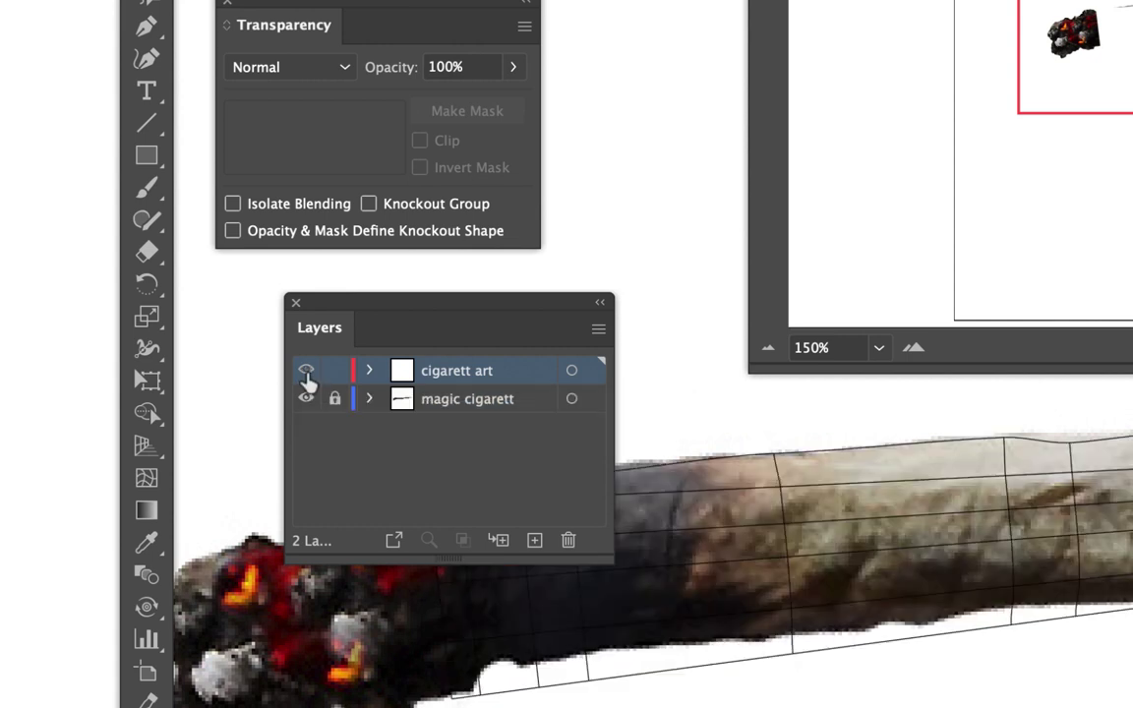
left_click_drag(337, 309, 266, 269)
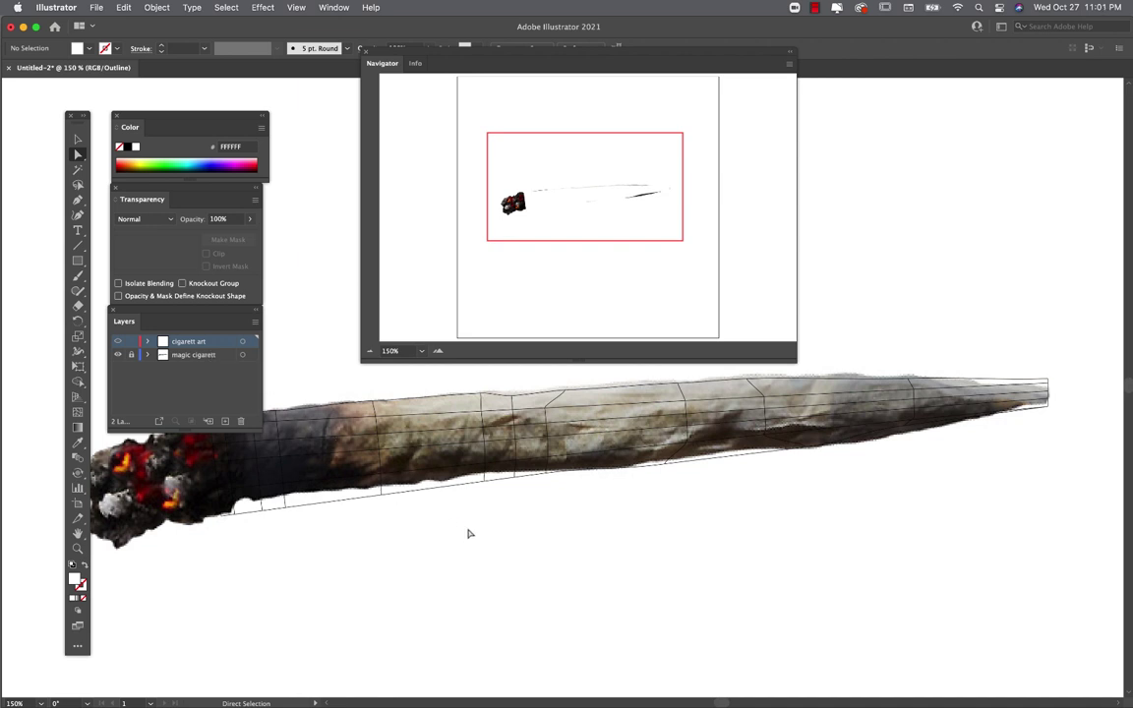
Step: Select the mesh point beside the dark crease mid-body and fill it with the photo's dark brown 584D35 using the Eyedropper
left_click(424, 480)
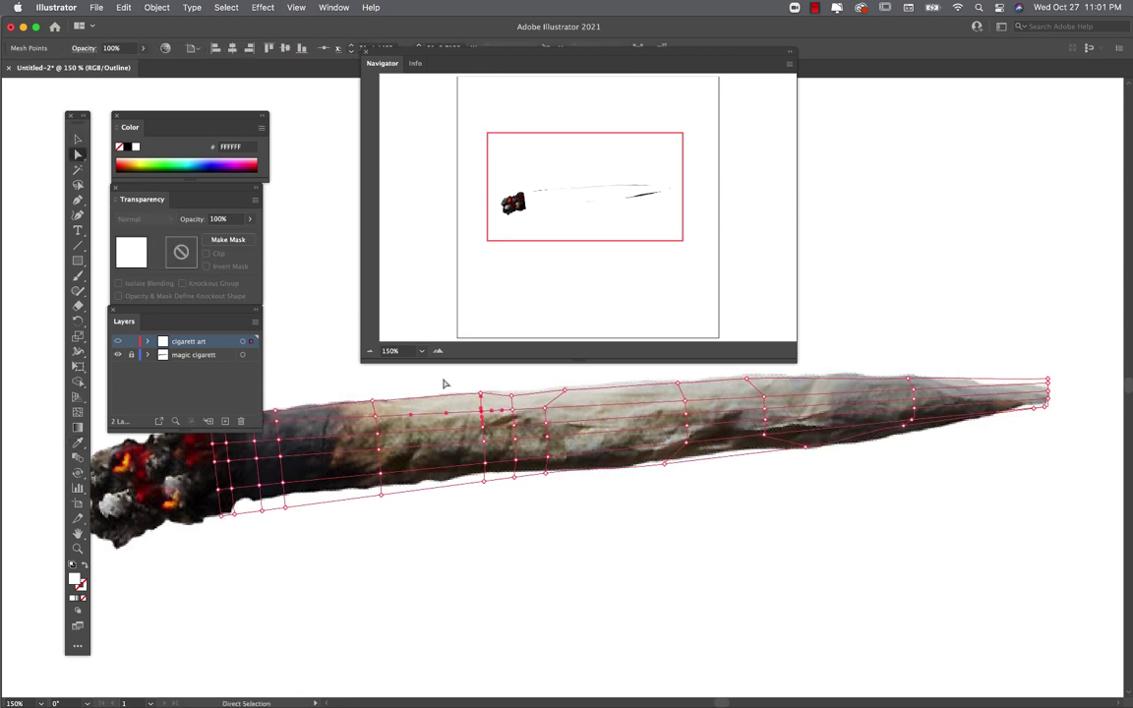
left_click(482, 431)
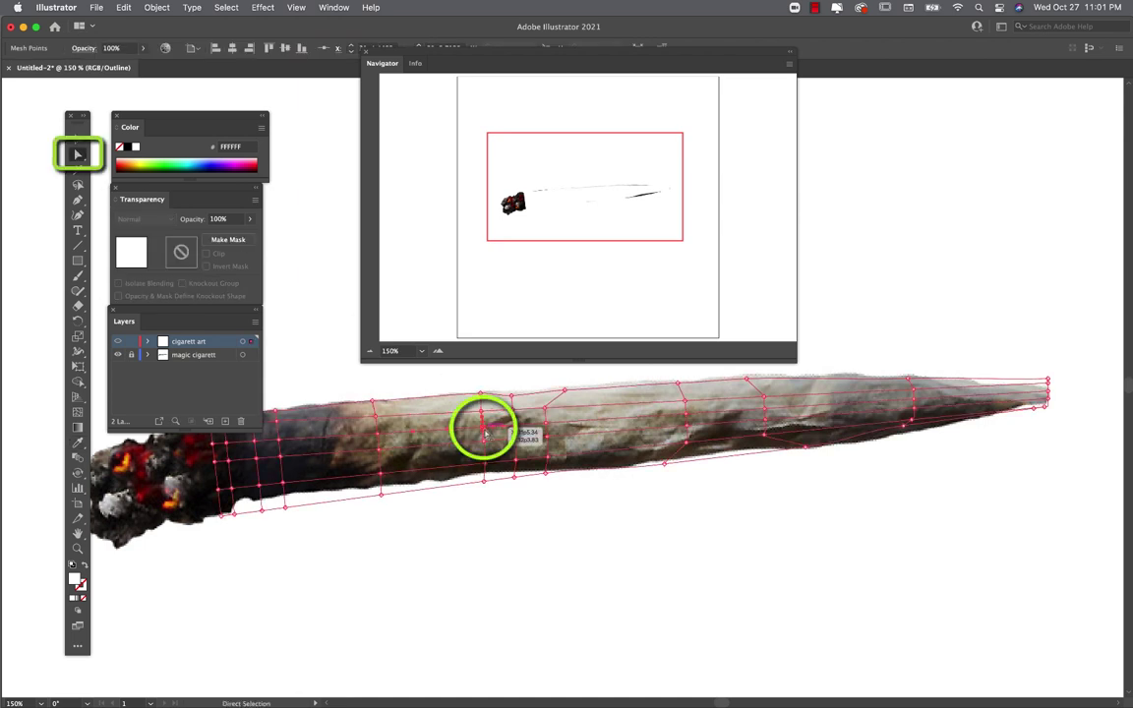
scroll(483, 431, "up", 5)
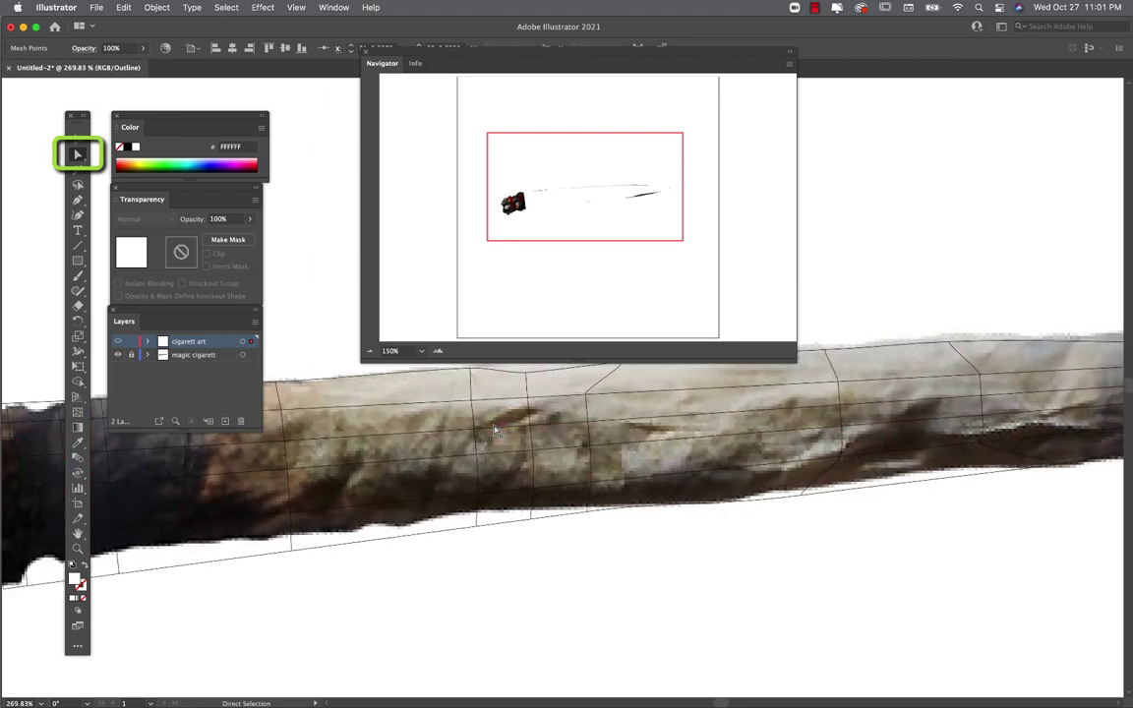
left_click(78, 444)
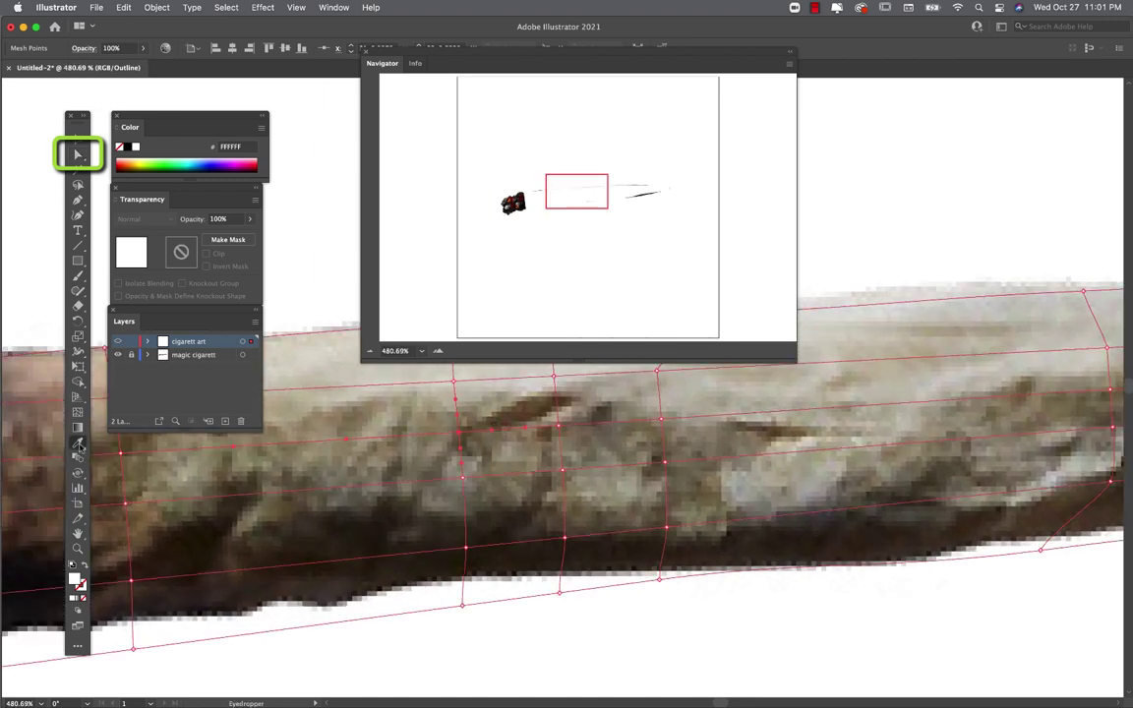
left_click(470, 433)
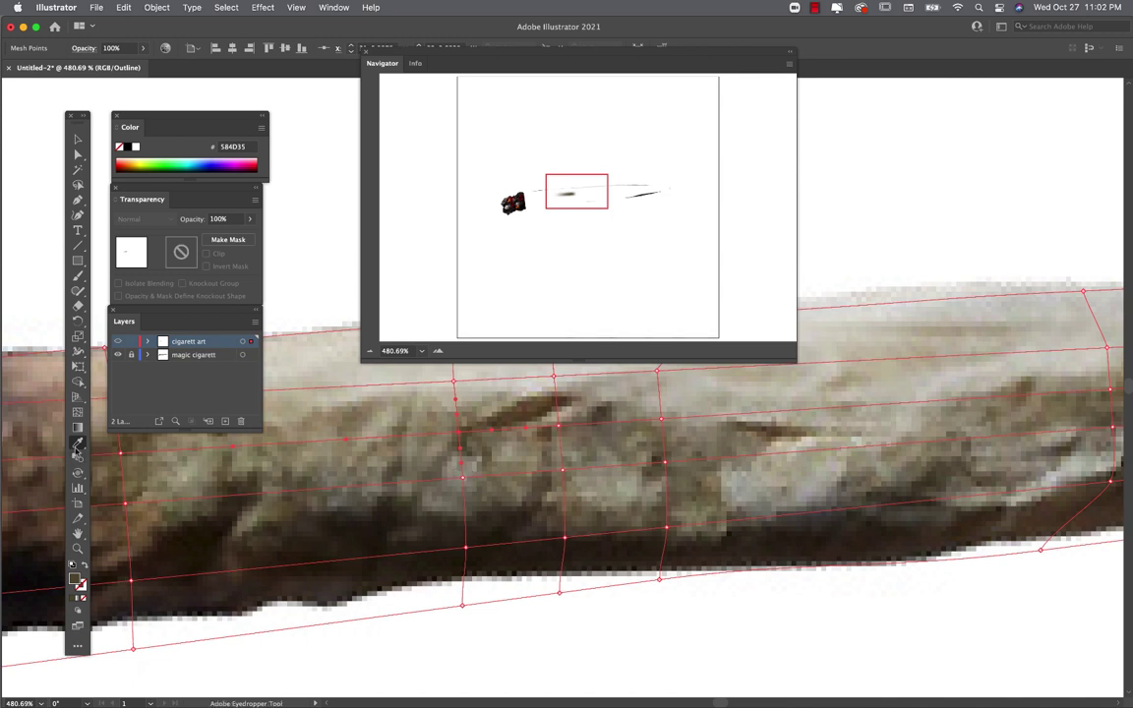
Step: Fill the mesh point just below the coloured one with the sampled photo colour 5C5949, then deselect the mesh
left_click(77, 443)
key("a")
key("i")
key("super")
left_click(463, 478, "super")
left_click(472, 466)
left_click(352, 490, "super")
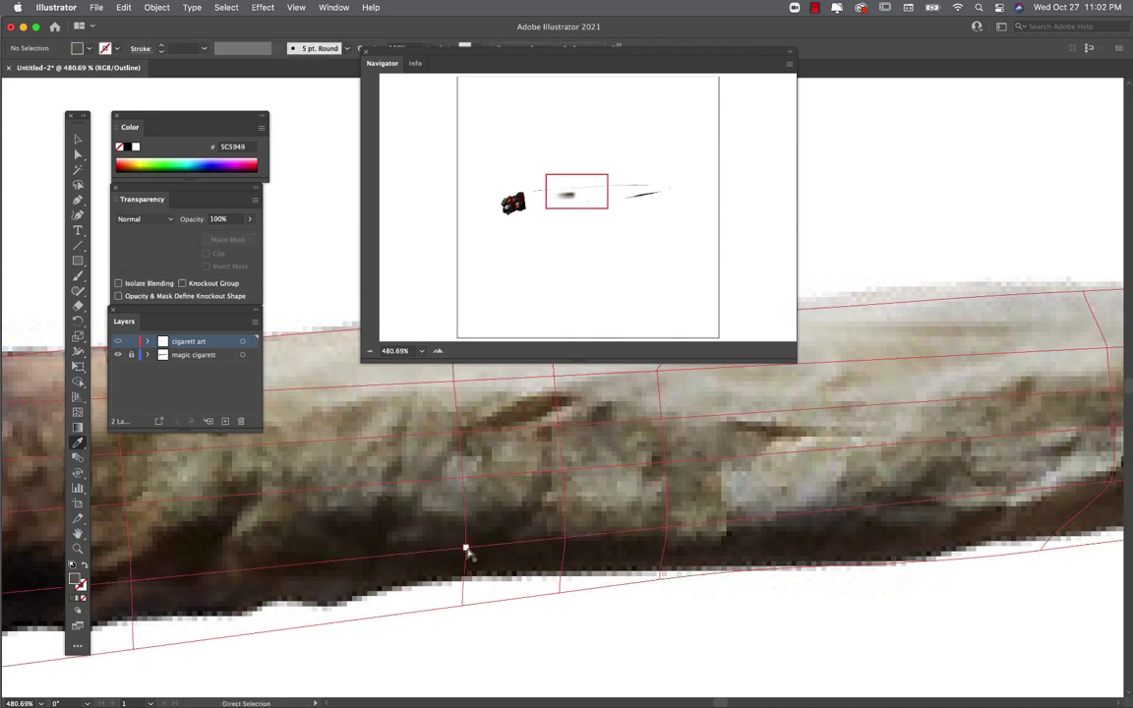
Step: Fill the column's lower mesh point with the sampled shadow colour 24170F, and sample the photo for the neighbouring column's point at the crease
left_click(467, 549, "super")
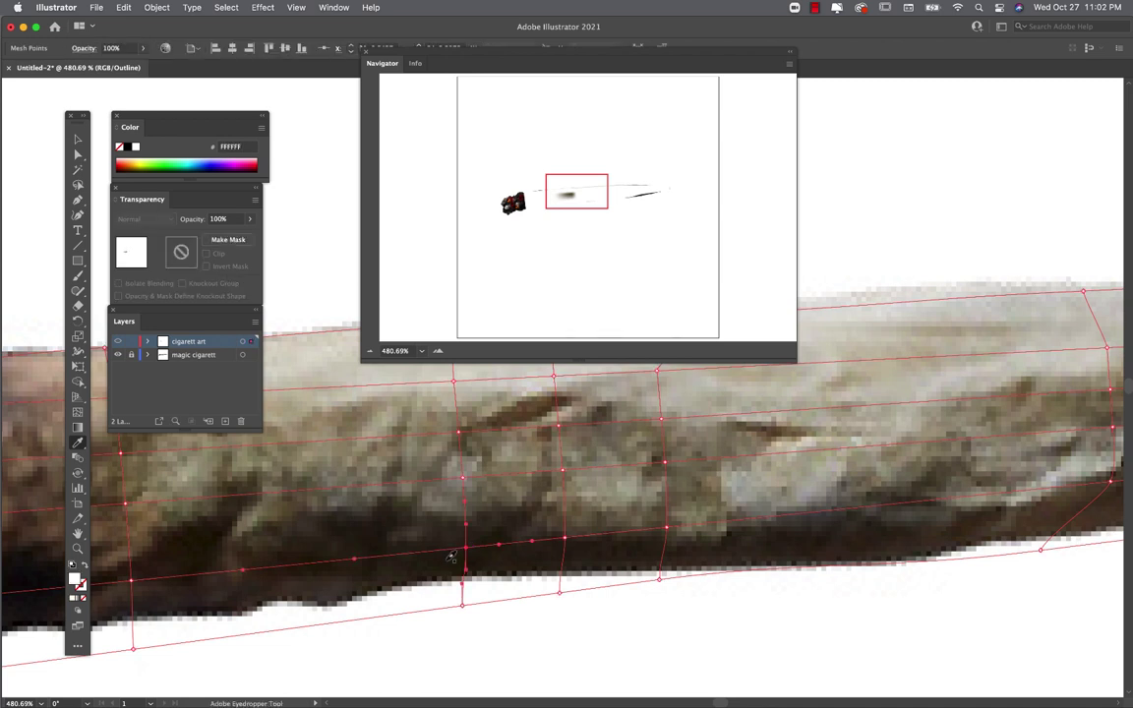
left_click(450, 556)
left_click(563, 471, "super")
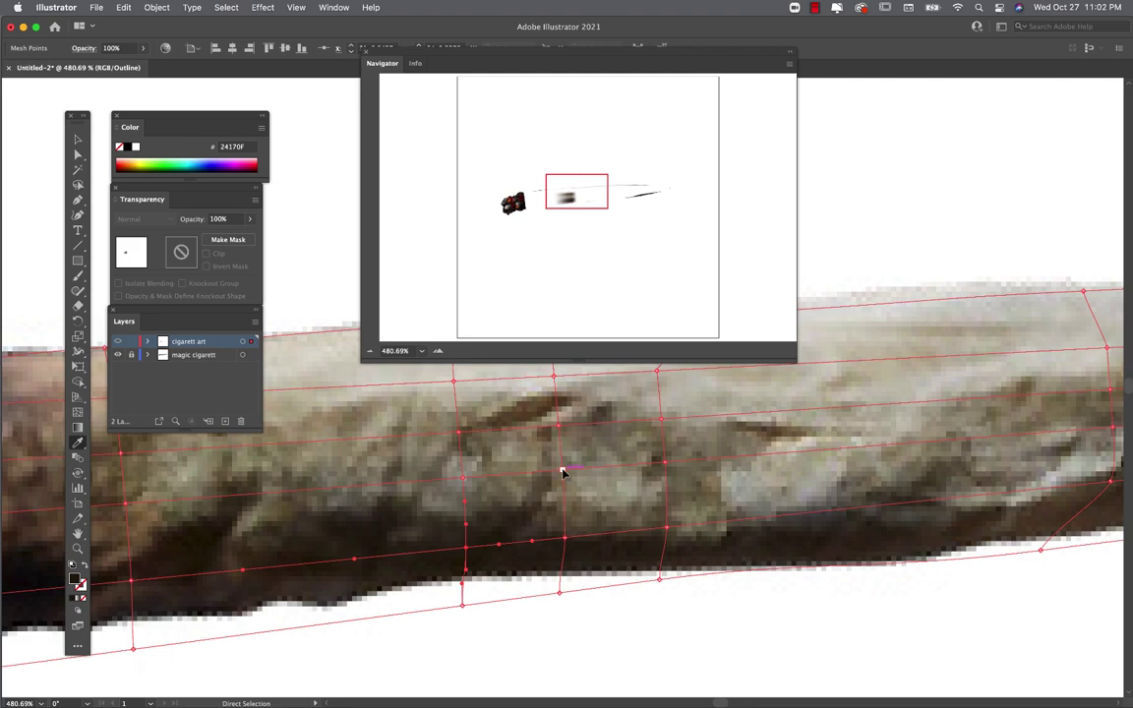
left_click(558, 427, "super")
left_click(565, 408)
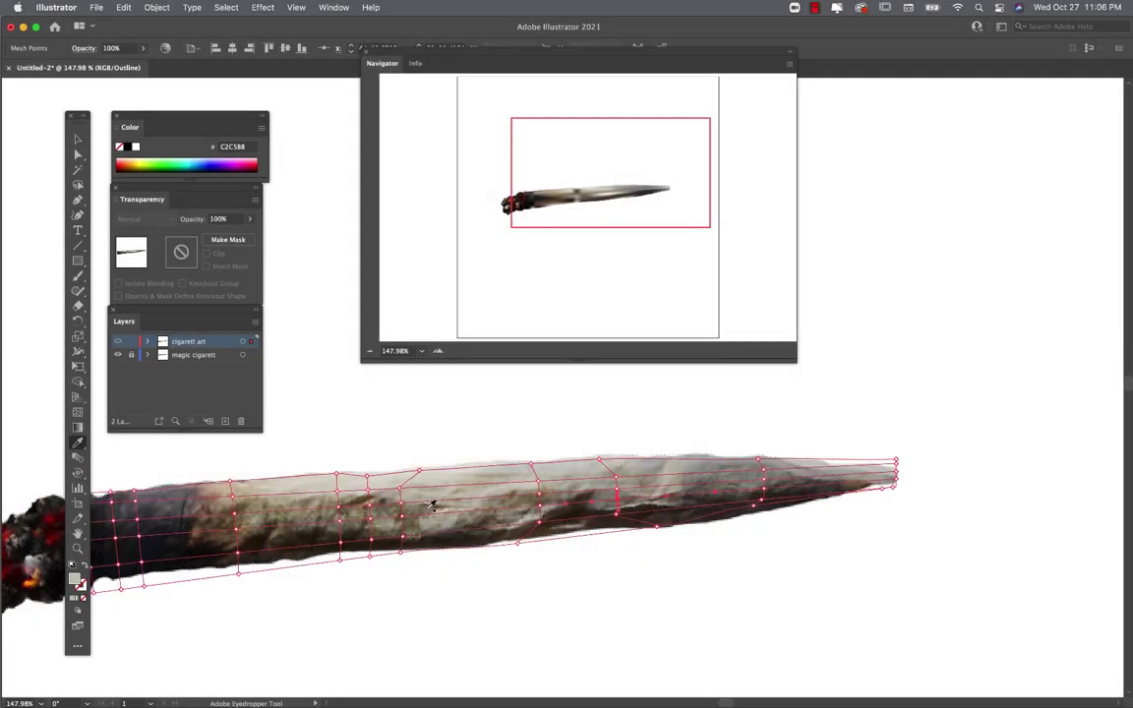
Step: Colour the mesh points in the column just past the charred band from the photo, using 3D3021 and 1F1302 lower down
scroll(431, 506, "down", 5)
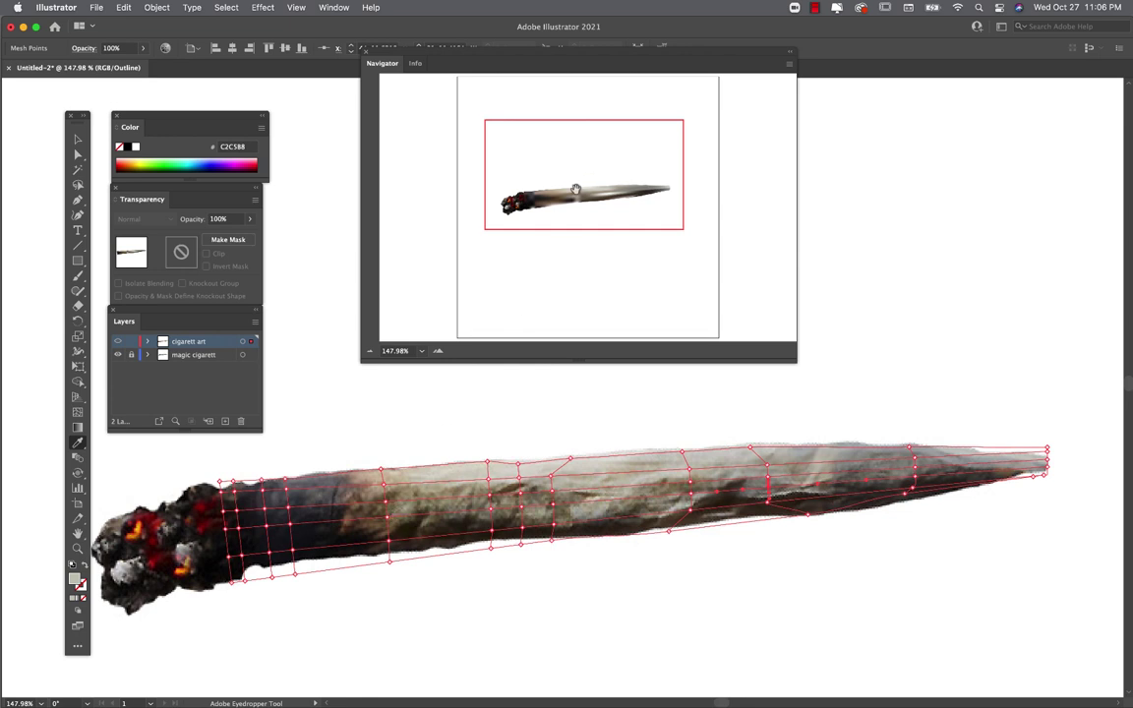
left_click(407, 506)
key("super")
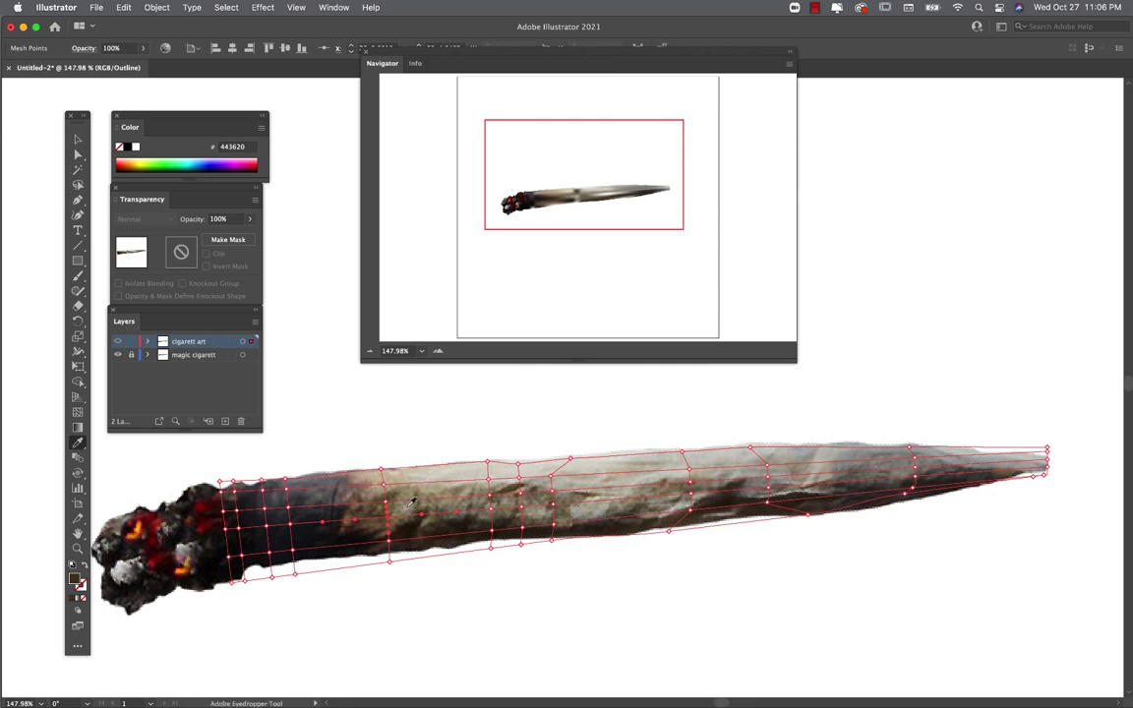
left_click(411, 502)
key("super")
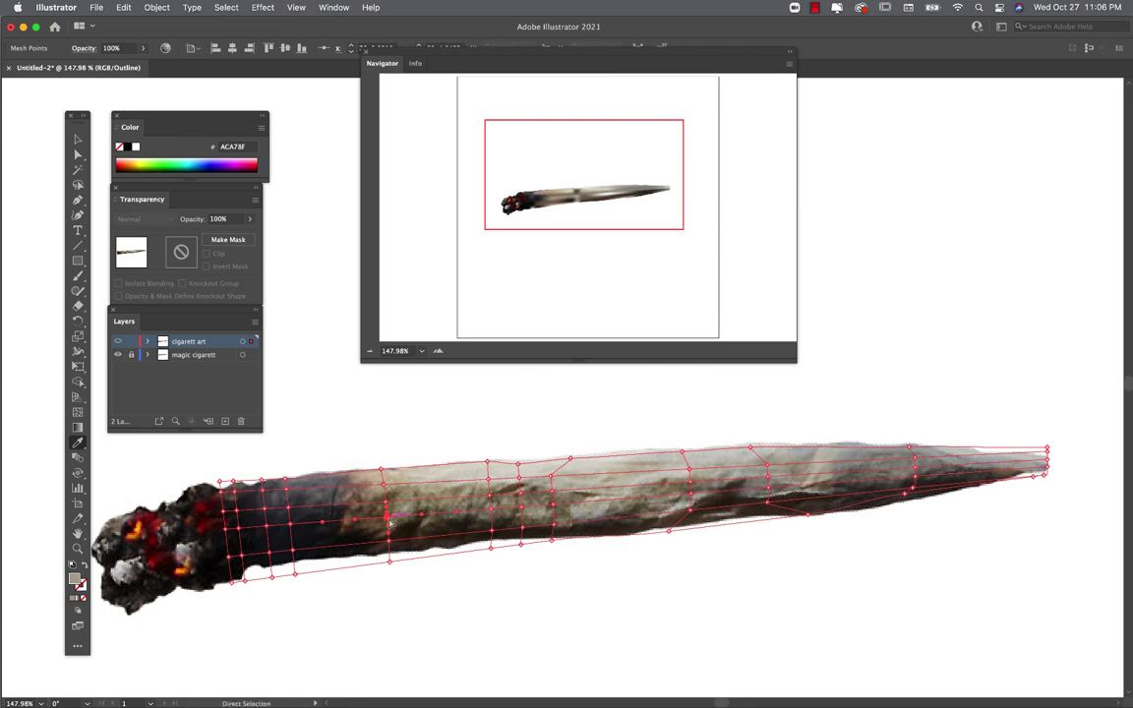
left_click(407, 520)
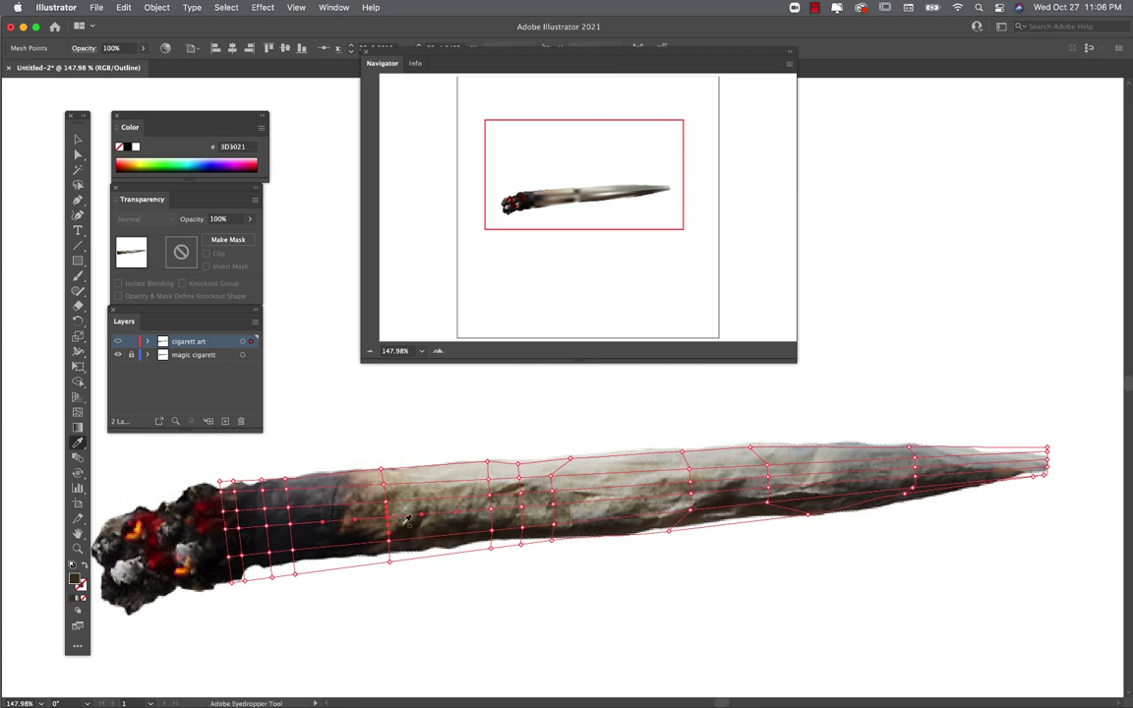
left_click(408, 526)
left_click(411, 524)
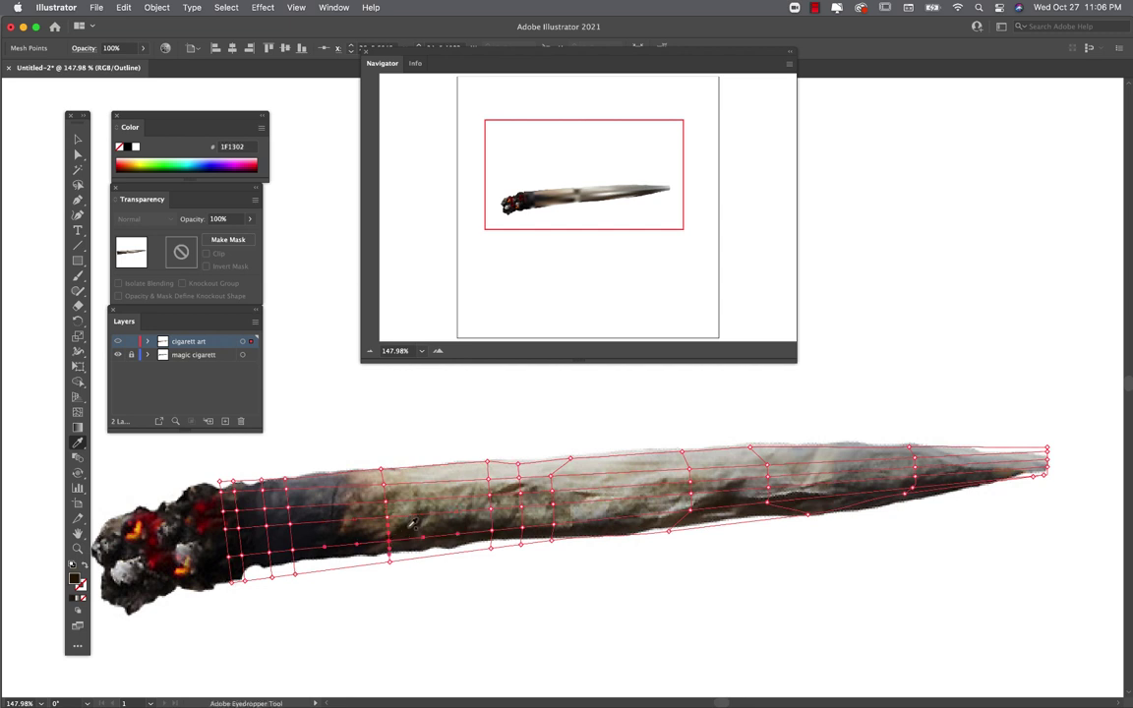
Step: Colour mesh points in the two close middle columns from the photo, giving the second column's upper point the pale tone D8D6CE
left_click(492, 499)
left_click(491, 498)
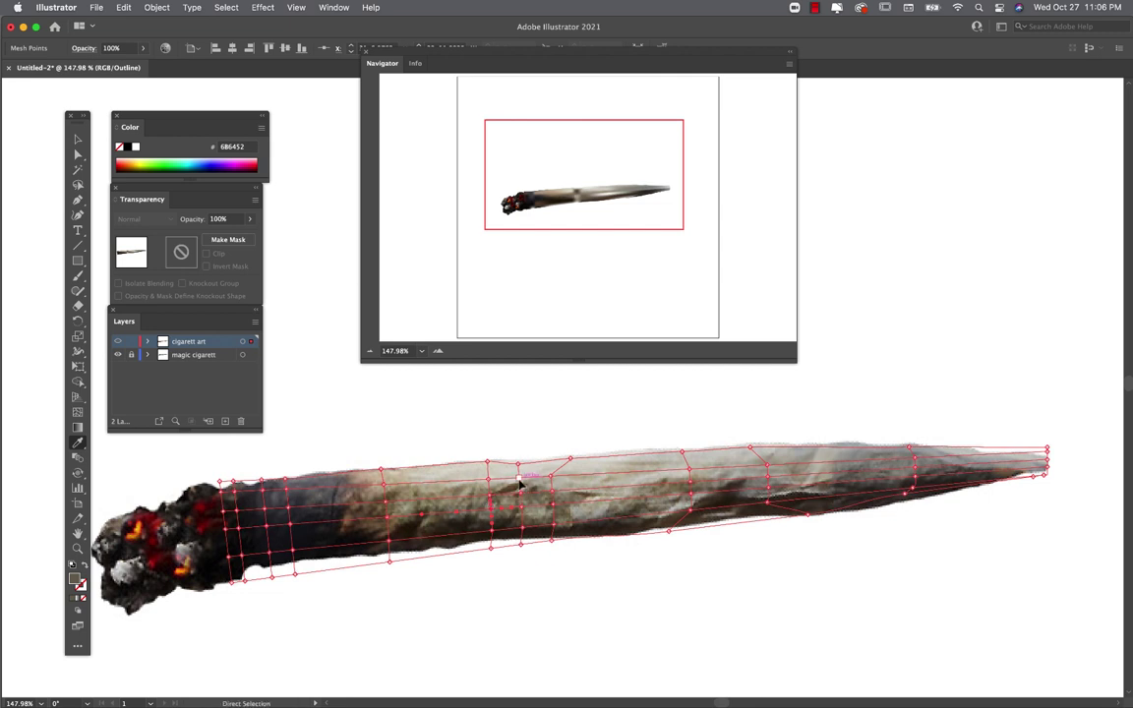
left_click(519, 476)
left_click(541, 461)
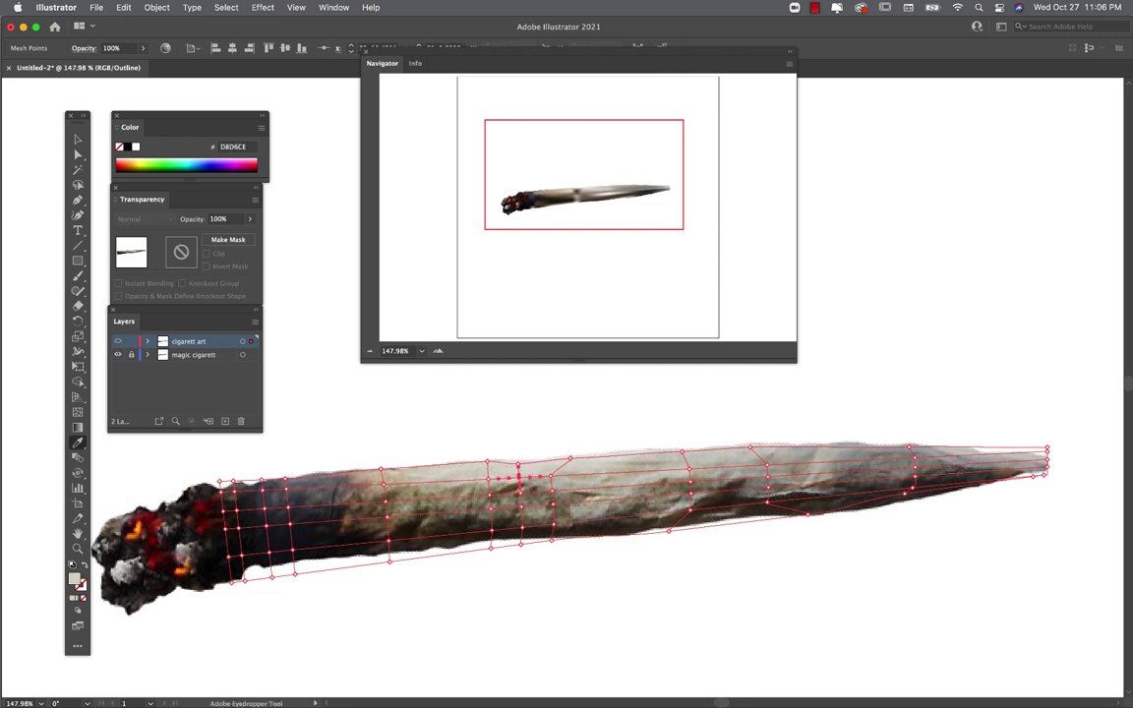
left_click(570, 460)
Step: Sample photo colours for the remaining lower mesh points in the middle columns, ending with the light grey-beige B6B3A6
left_click(492, 499)
left_click(521, 500)
left_click(541, 508)
left_click(589, 504)
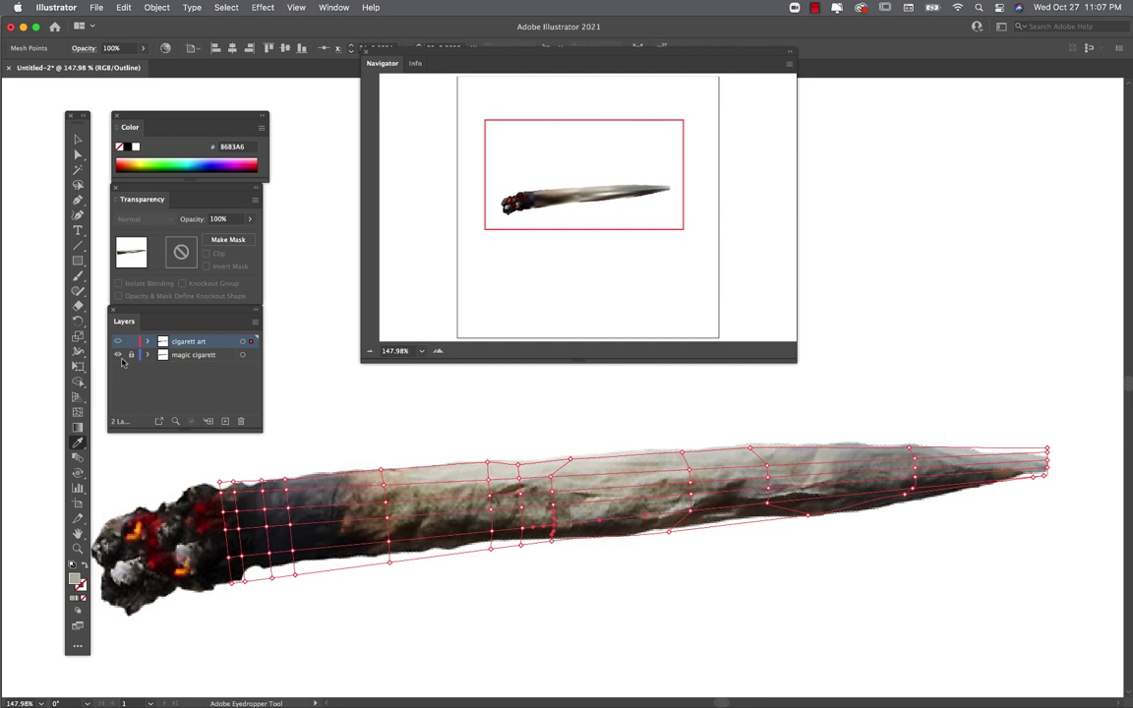
Step: Hide the magic cigarett photo layer and switch the cigarett art layer to Preview to compare the coloured mesh with its outlines
left_click(119, 355)
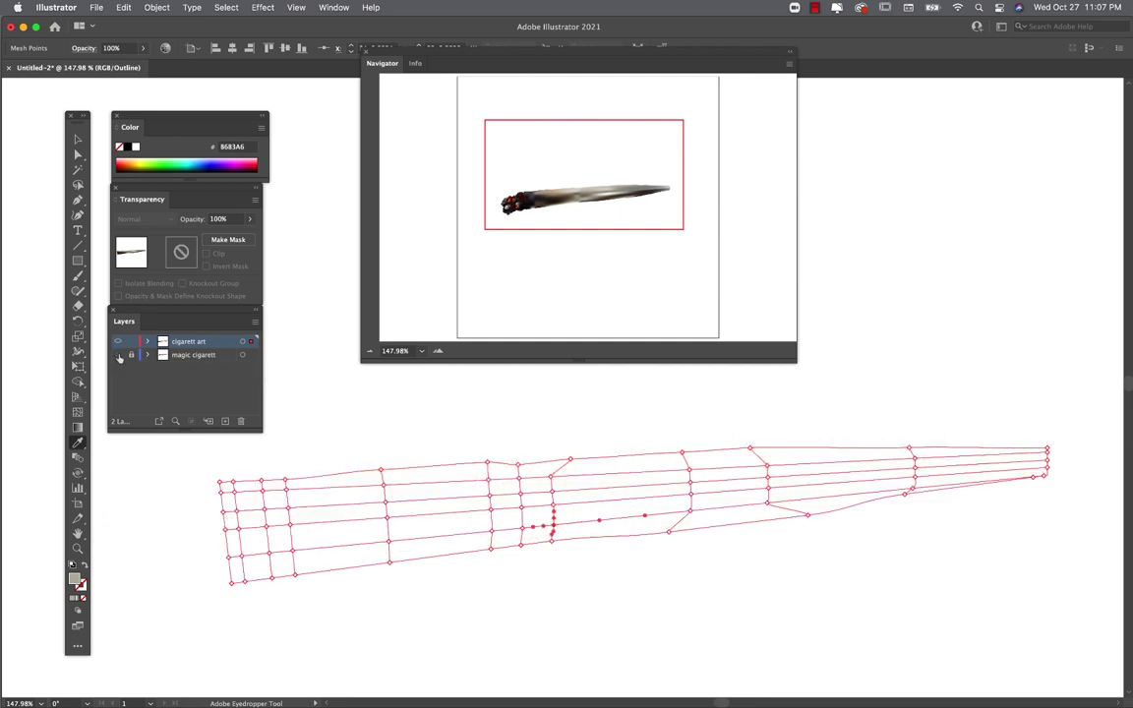
left_click(119, 341, "super")
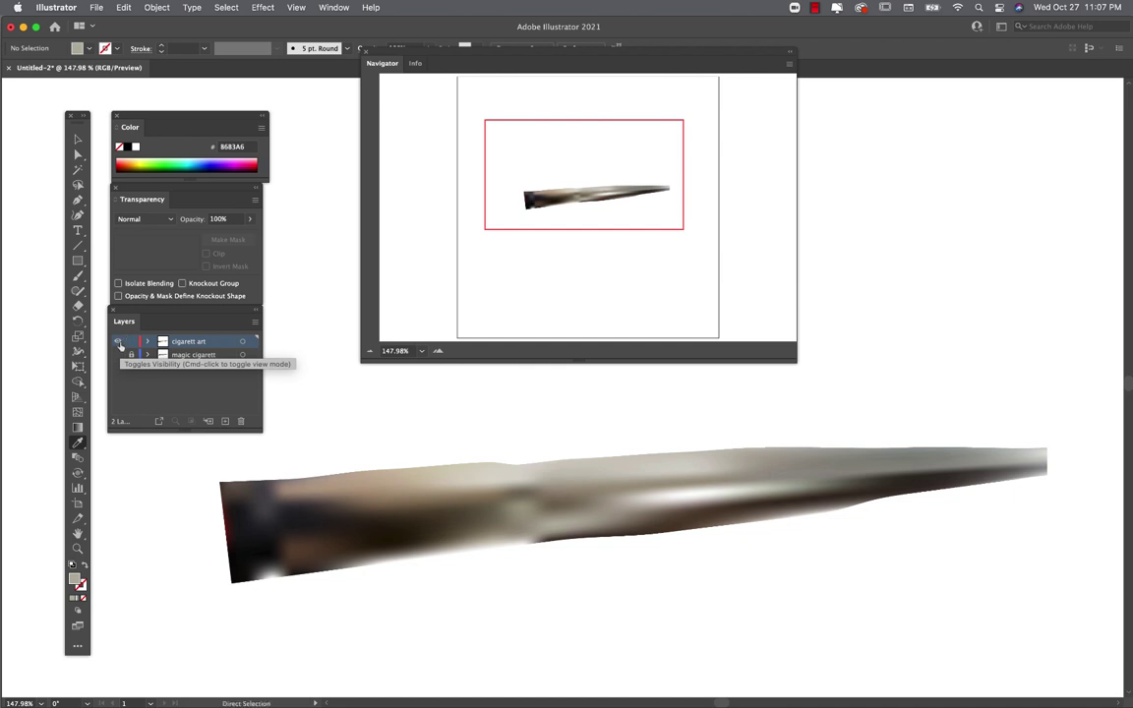
left_click(119, 342, "super")
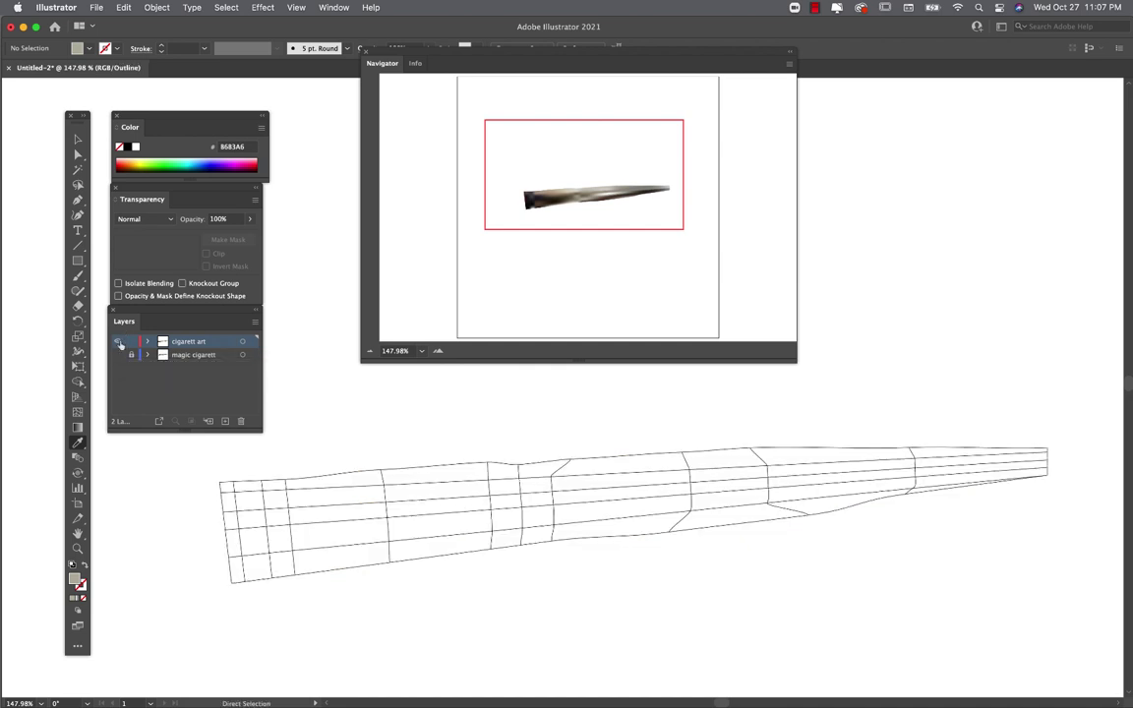
left_click(119, 341, "super")
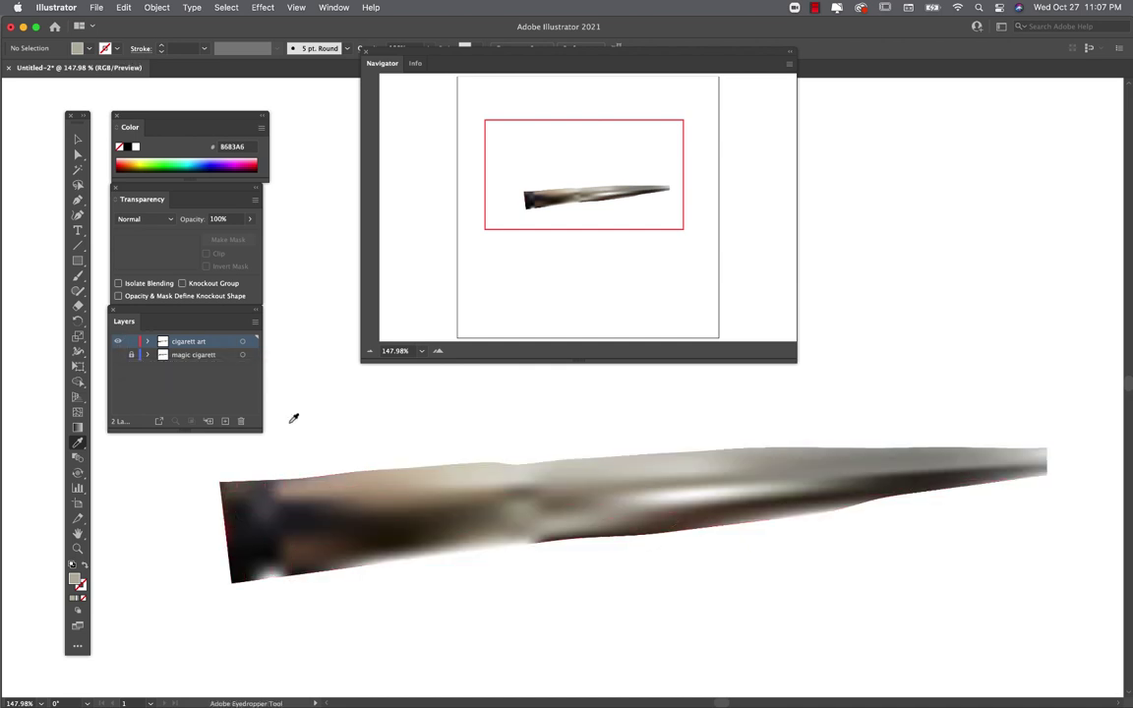
Step: Use Direct Selection to move the mesh points along the burnt end into an irregular, jagged edge with its corners pulled in
left_click(78, 154)
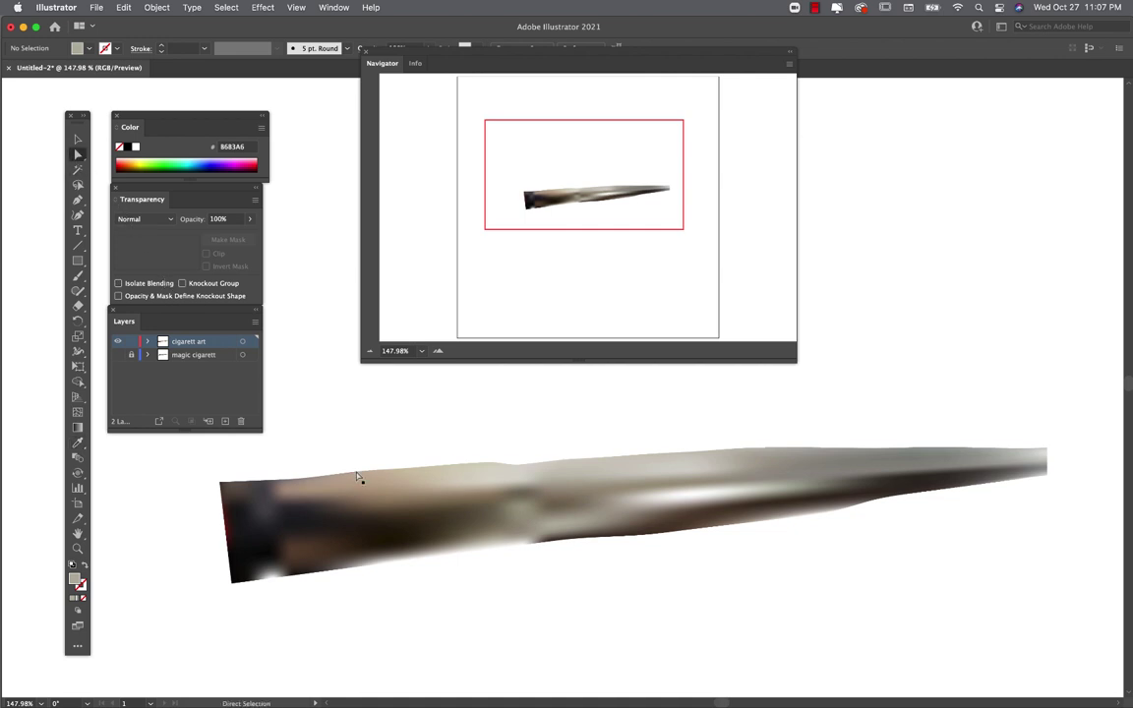
left_click(367, 480)
left_click(375, 523)
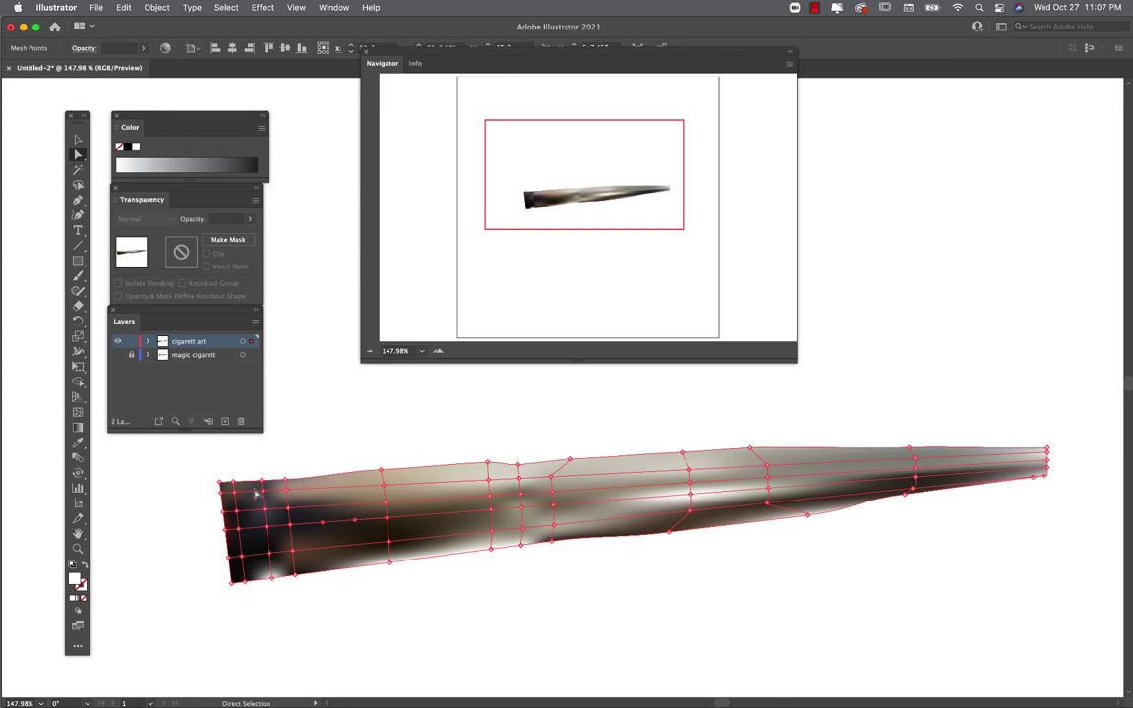
left_click(225, 485)
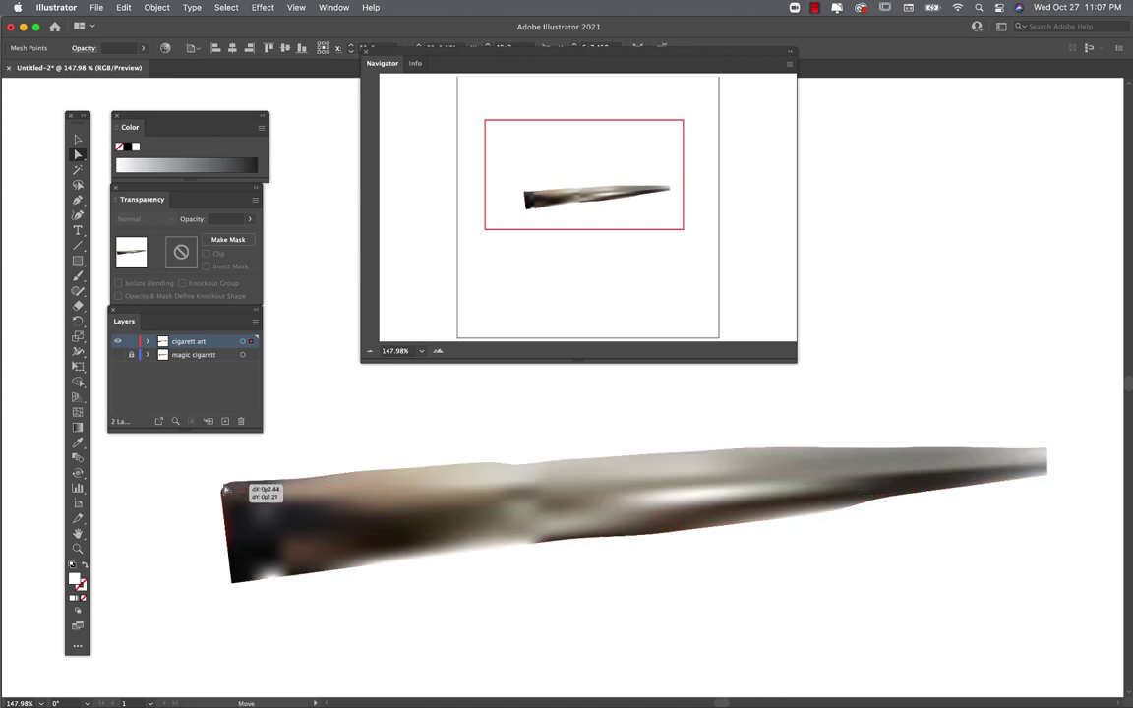
left_click_drag(226, 514, 210, 486)
left_click_drag(332, 358, 338, 362)
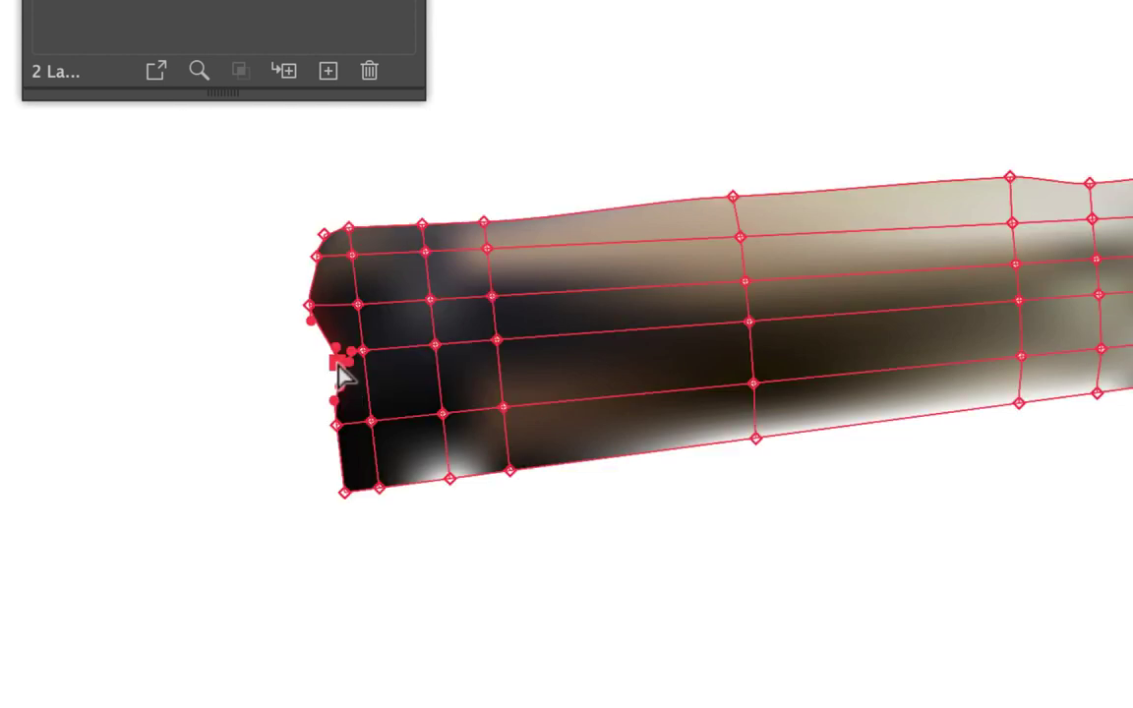
left_click_drag(336, 429, 337, 413)
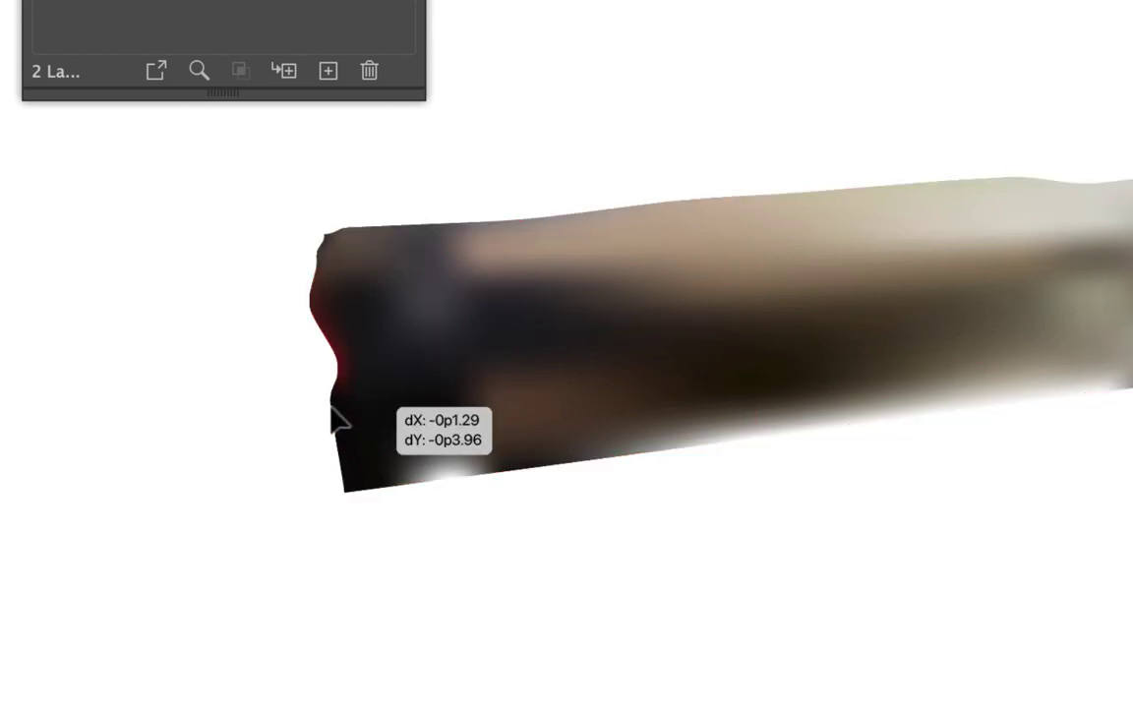
mouse_move(354, 497)
left_mouse_down()
mouse_move(353, 479)
mouse_move(374, 498)
left_mouse_up()
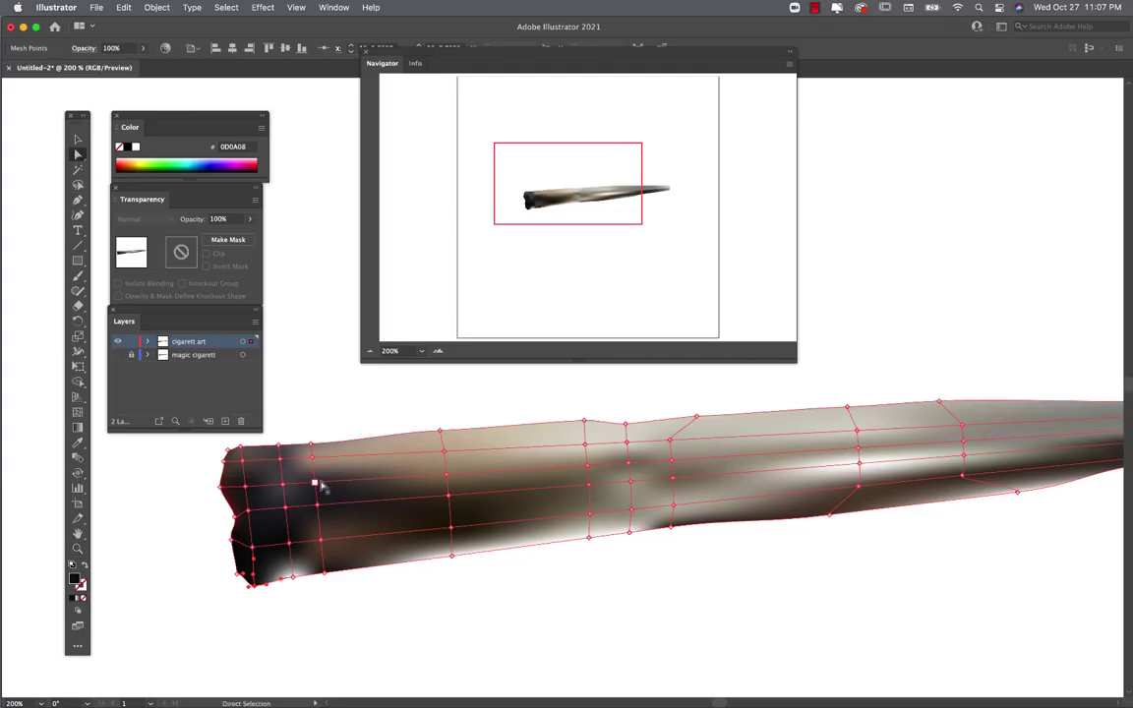
Step: Move the inner mesh points where the charred band meets the brown paper to make the colour transition uneven
mouse_move(320, 491)
left_mouse_down()
mouse_move(327, 503)
mouse_move(311, 514)
mouse_move(313, 503)
left_mouse_up()
scroll(348, 504, "up", 3)
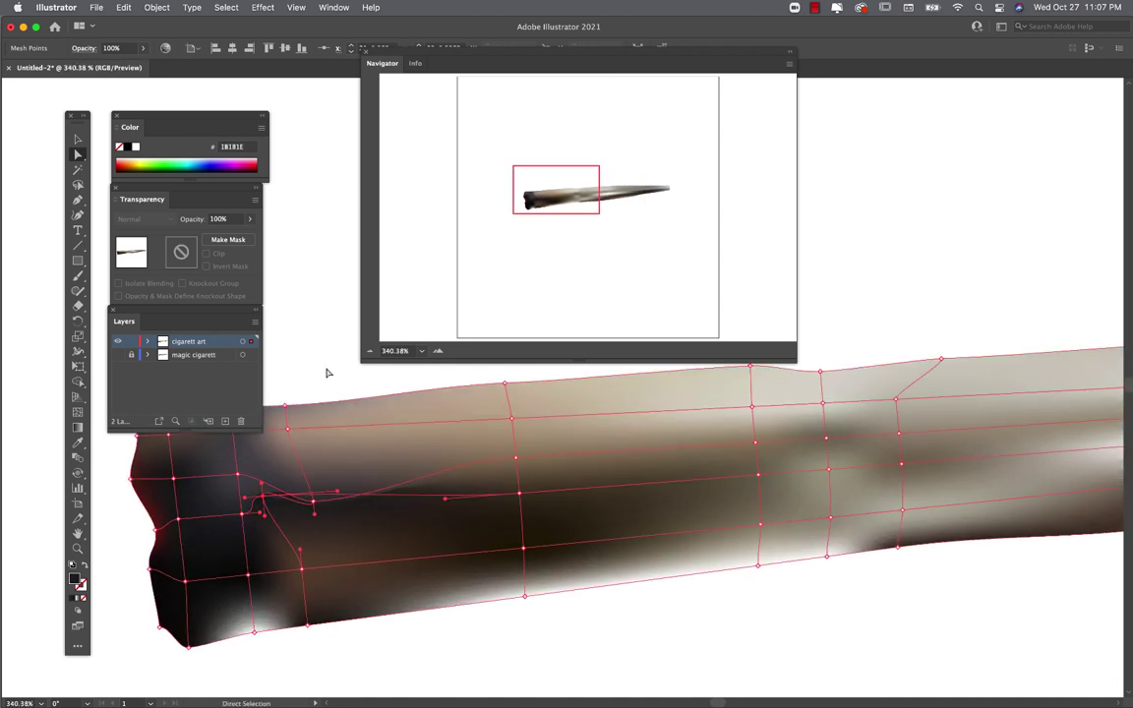
scroll(333, 462, "up", 1)
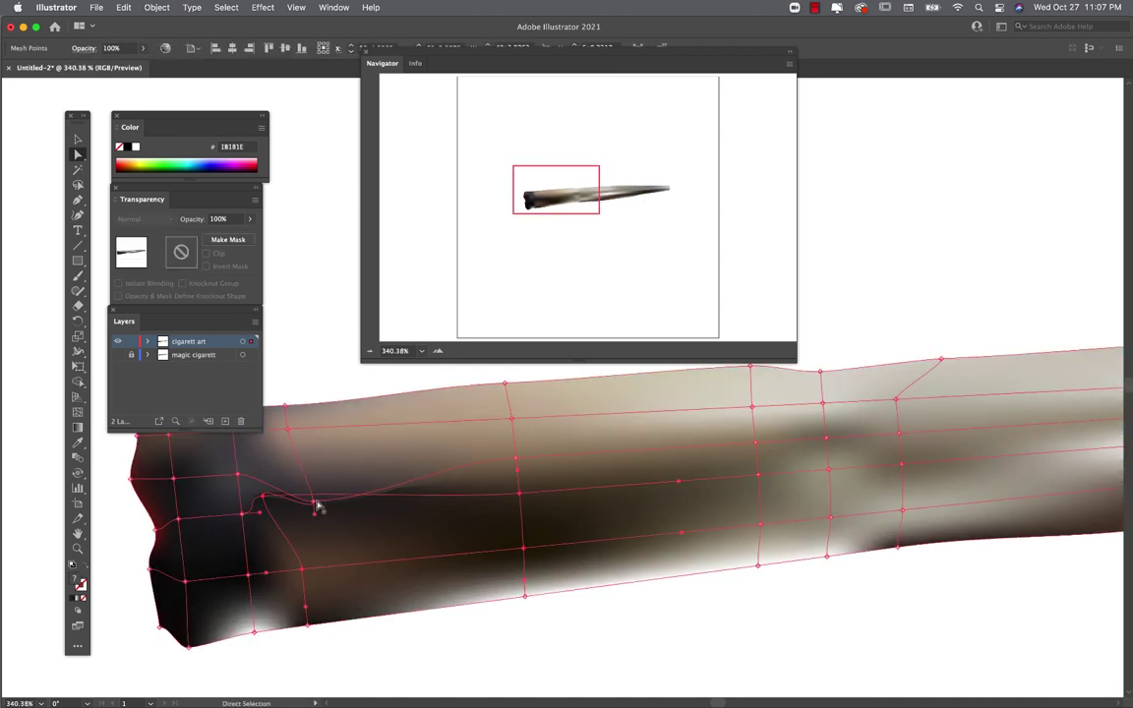
left_click_drag(316, 505, 264, 507)
left_click(264, 498)
Step: Raise the mesh point in the brown patch near the charred band and shift the next column's lower point towards it
left_click(302, 568)
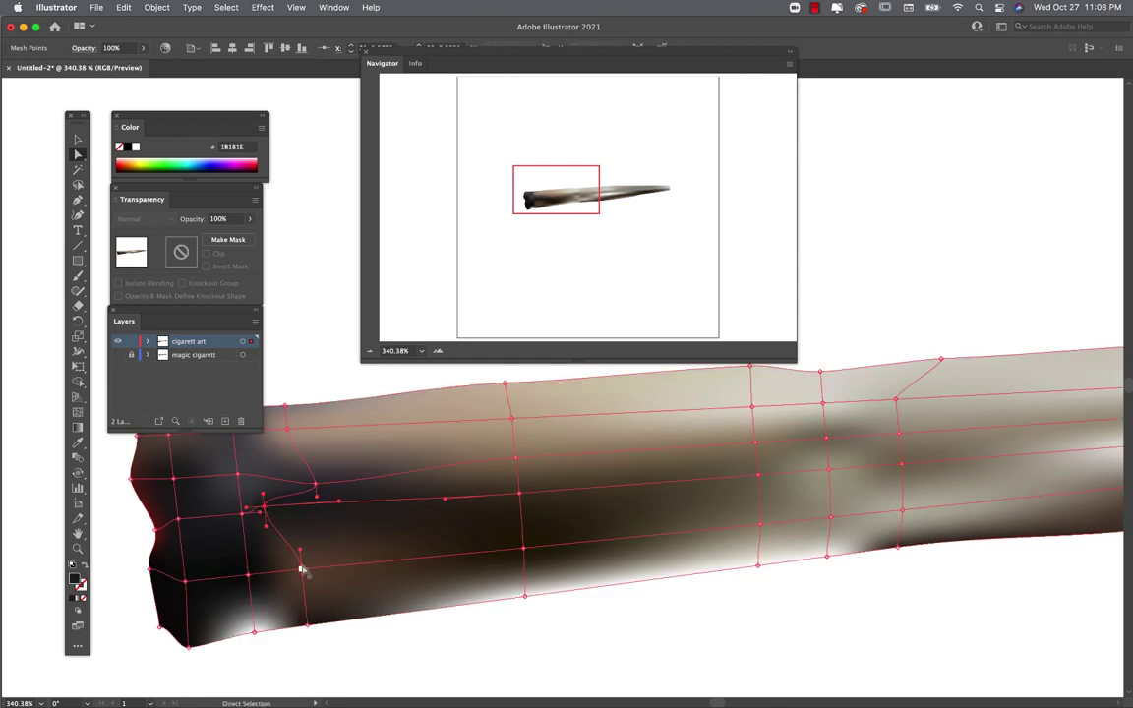
left_click_drag(302, 568, 296, 537)
left_click(308, 566)
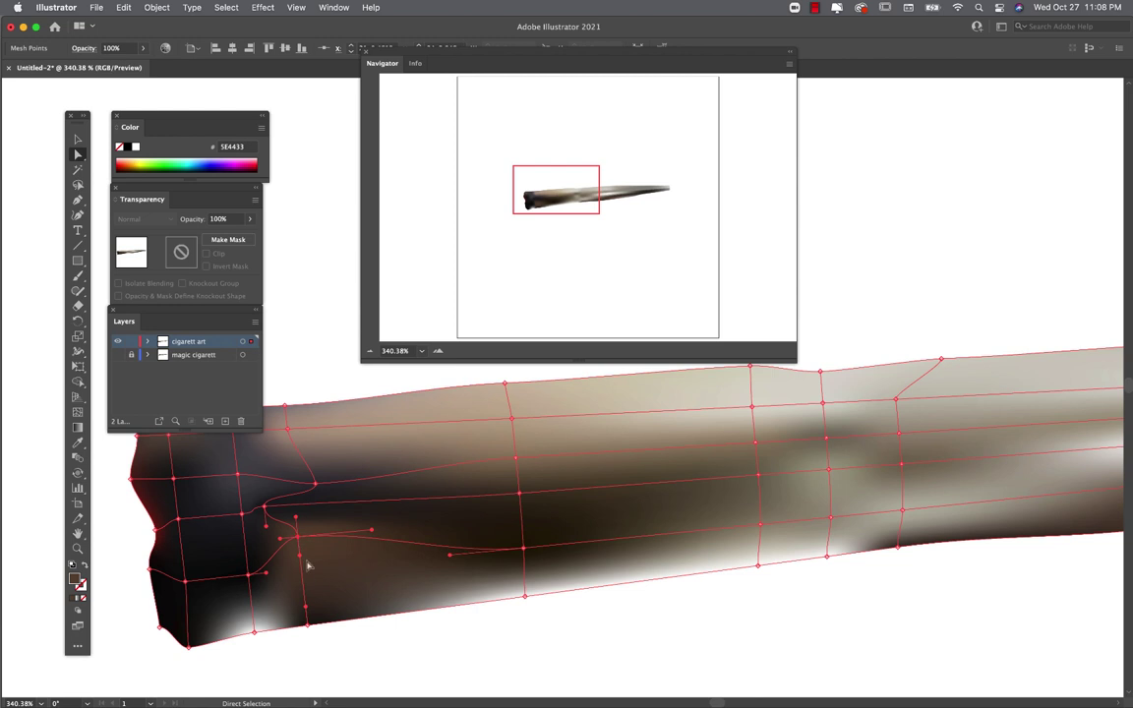
left_click_drag(524, 547, 481, 523)
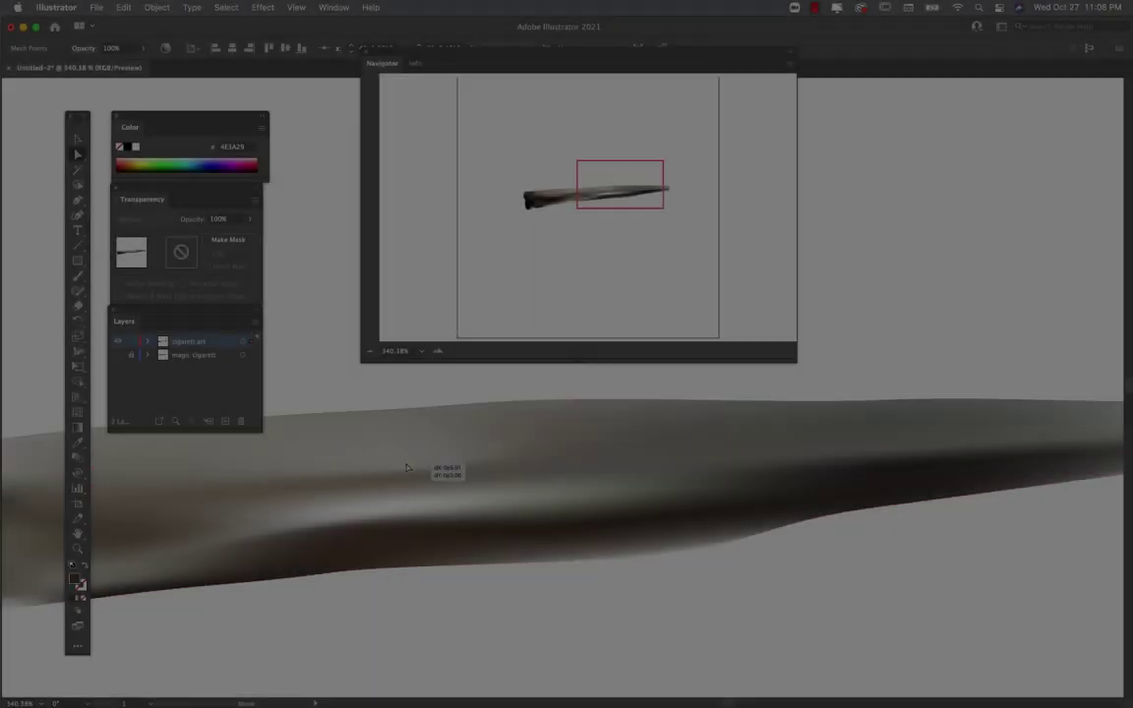
Step: Shift the inner mesh points from the middle of the paper towards the tip to make the shading fold unevenly
left_click_drag(406, 467, 579, 506)
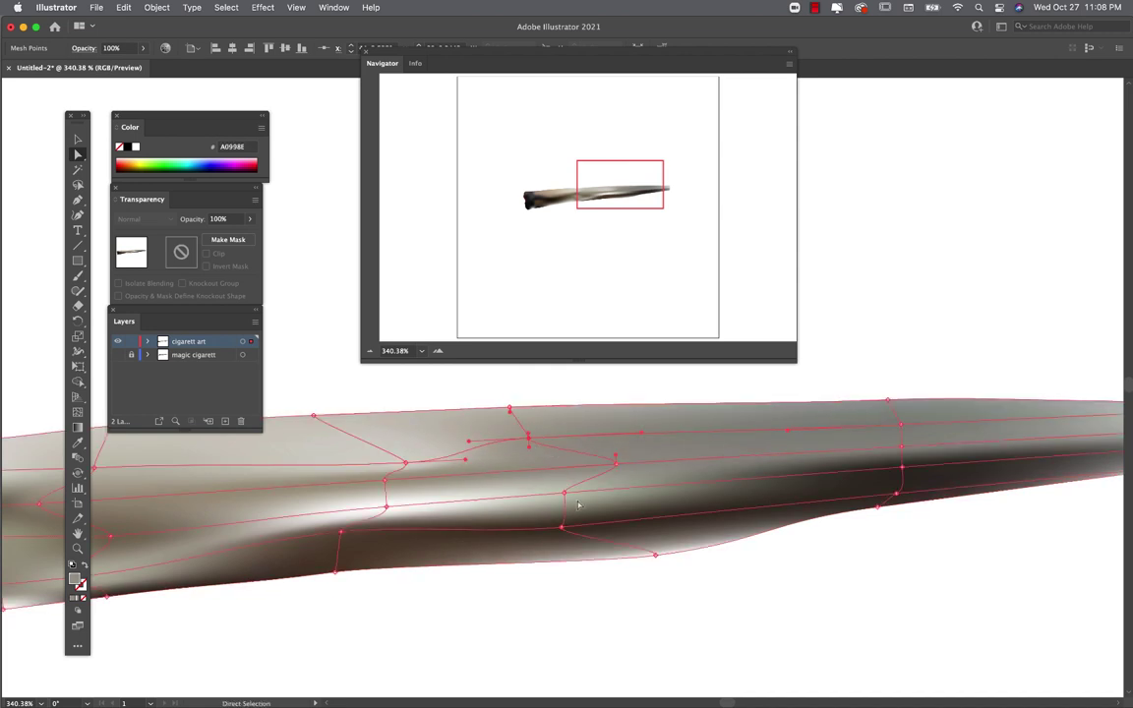
mouse_move(641, 536)
left_mouse_down()
mouse_move(648, 554)
mouse_move(653, 541)
left_mouse_up()
scroll(898, 488, "right", 3)
left_click_drag(898, 473, 926, 424)
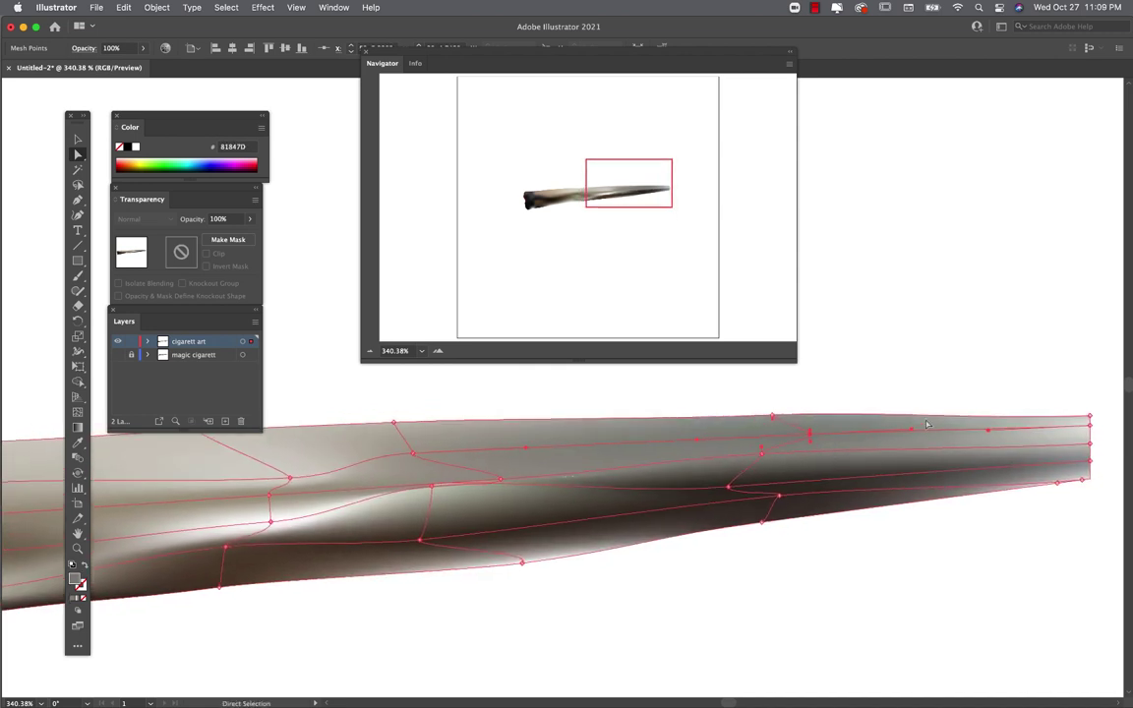
scroll(784, 468, "right", 3)
mouse_move(783, 469)
left_mouse_down()
mouse_move(745, 460)
mouse_move(758, 523)
mouse_move(749, 479)
mouse_move(792, 473)
left_mouse_up()
Step: Move the mesh points at the thin tip inward by varying amounts to give it an irregular, rounded end
scroll(750, 479, "up", 5)
left_click_drag(805, 535, 776, 539)
left_click(723, 548)
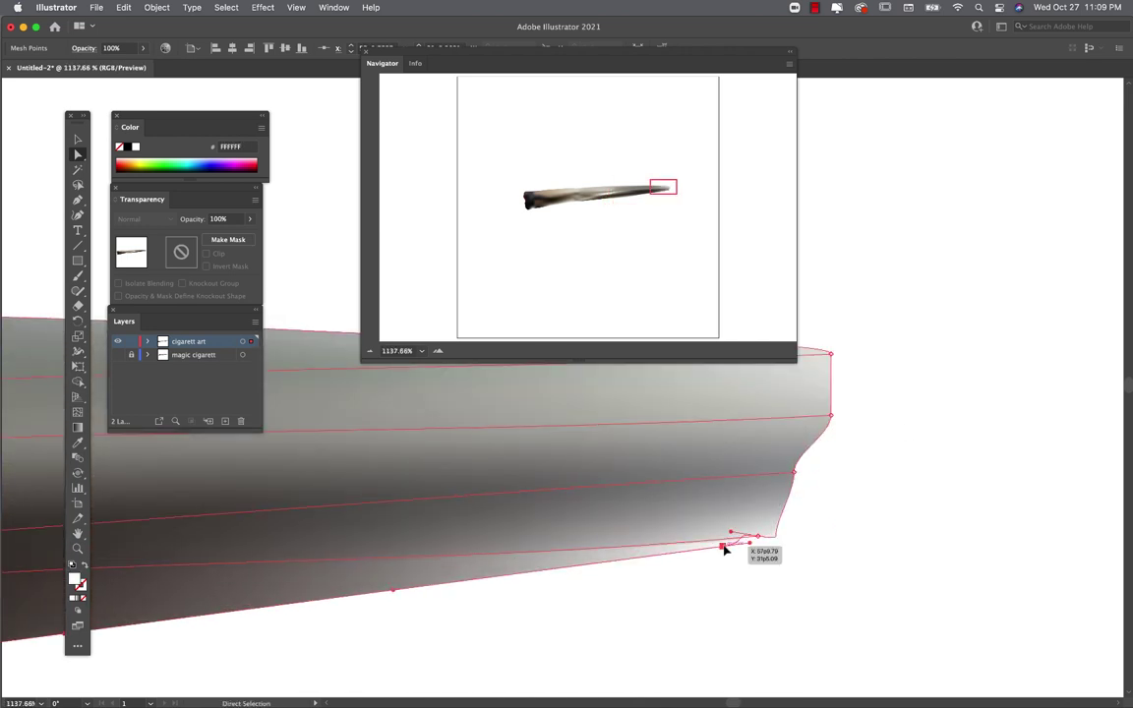
left_click_drag(799, 487, 822, 536)
left_click_drag(832, 355, 804, 394)
Step: Adjust the mesh points along the paper's upper edge to make its outline uneven, and deselect the mesh
scroll(804, 393, "left", 5)
left_click_drag(893, 405, 882, 425)
left_click_drag(580, 419, 590, 425)
key("super+minus")
key("super+minus")
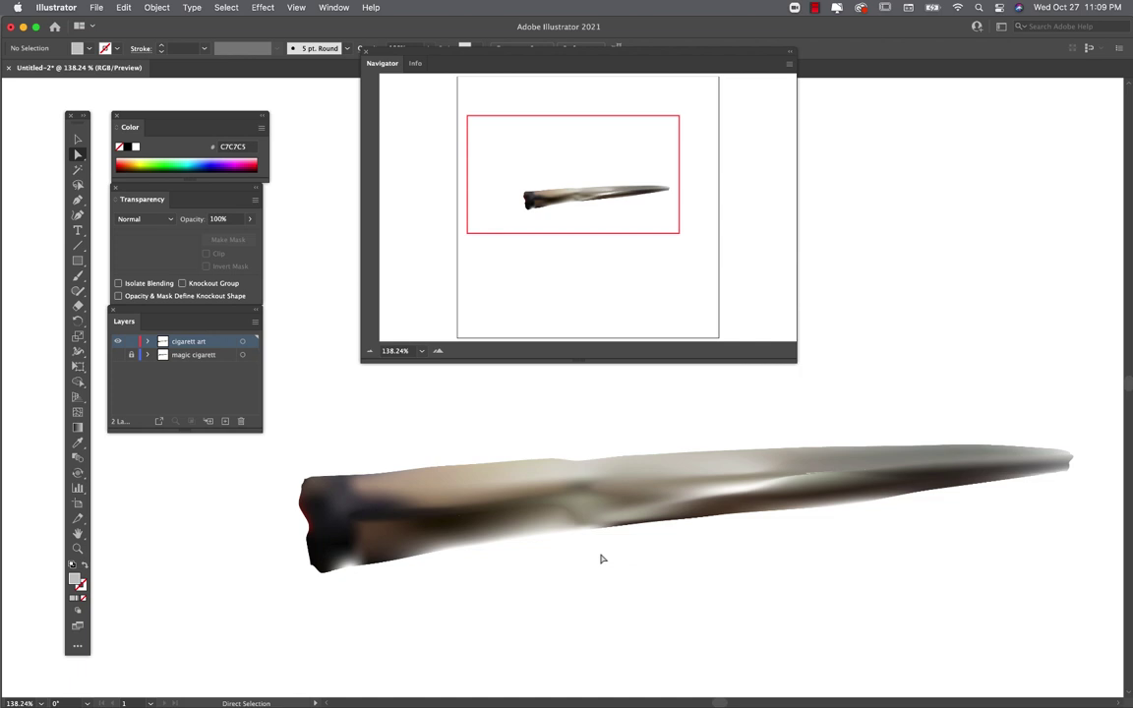
Step: Show the magic cigarett photo layer beside the burnt end, select the mesh and close the Navigator
scroll(295, 546, "up", 5)
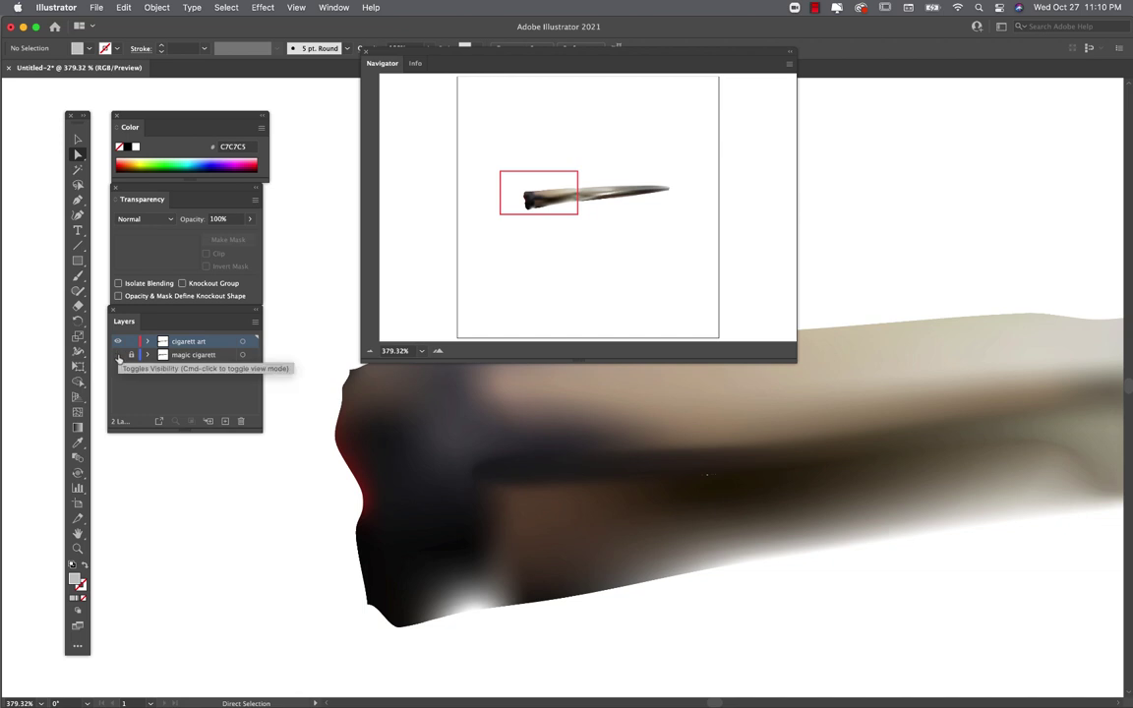
left_click(118, 355)
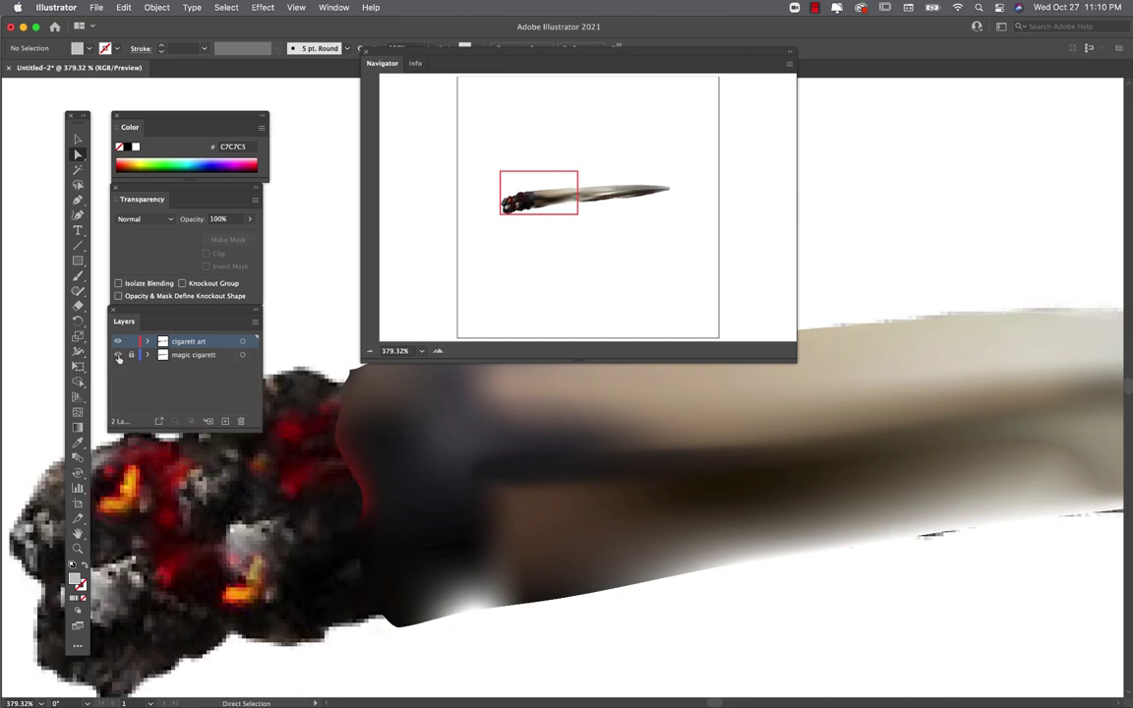
left_click(402, 425)
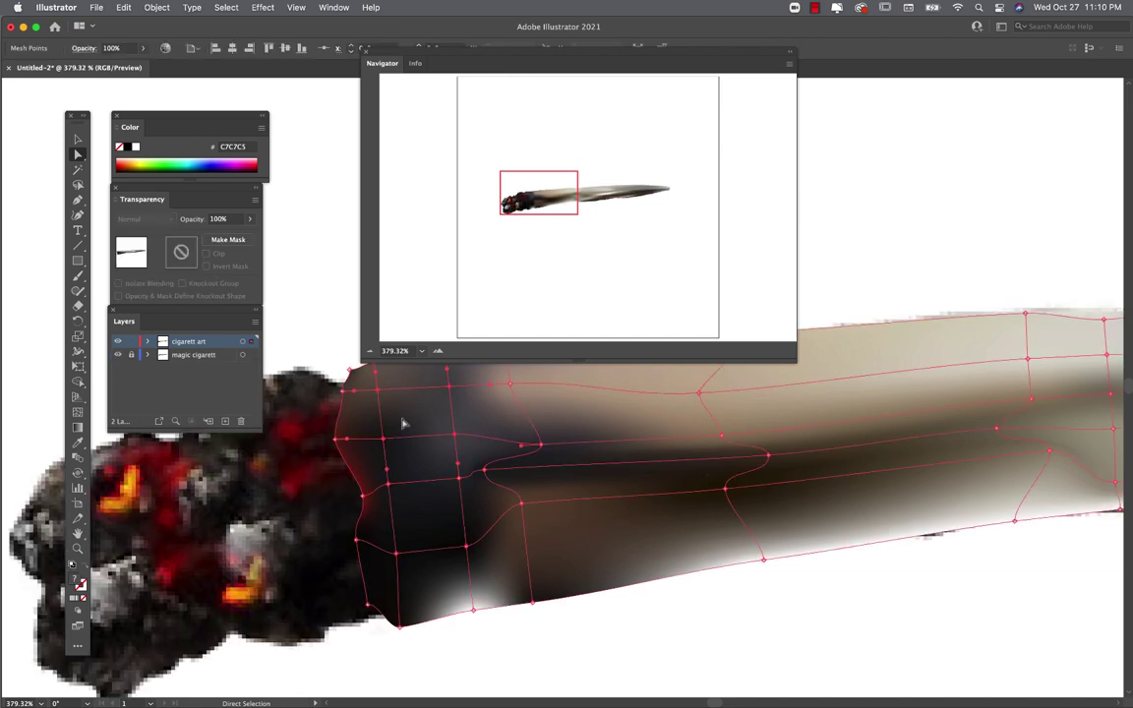
left_click(365, 53)
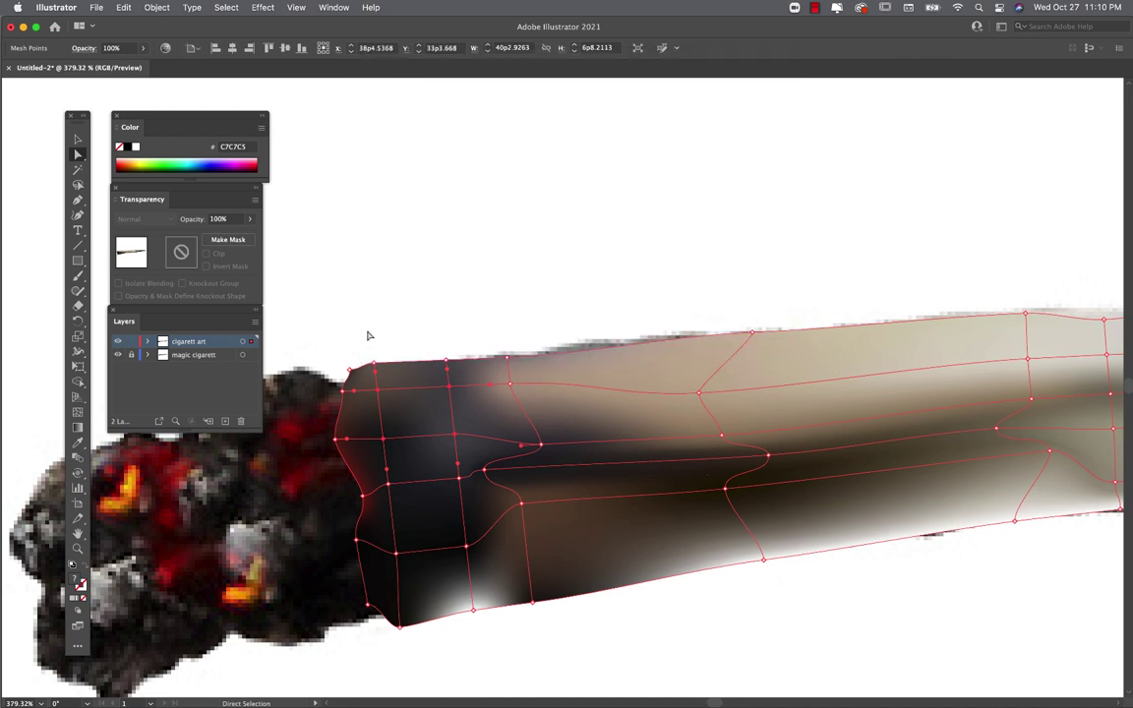
Step: Colour two lower mesh points on the burnt edge from the photo's embers: dark red 7F0D0E, and orange FA980D at the corner
left_click(357, 541)
left_click(78, 443)
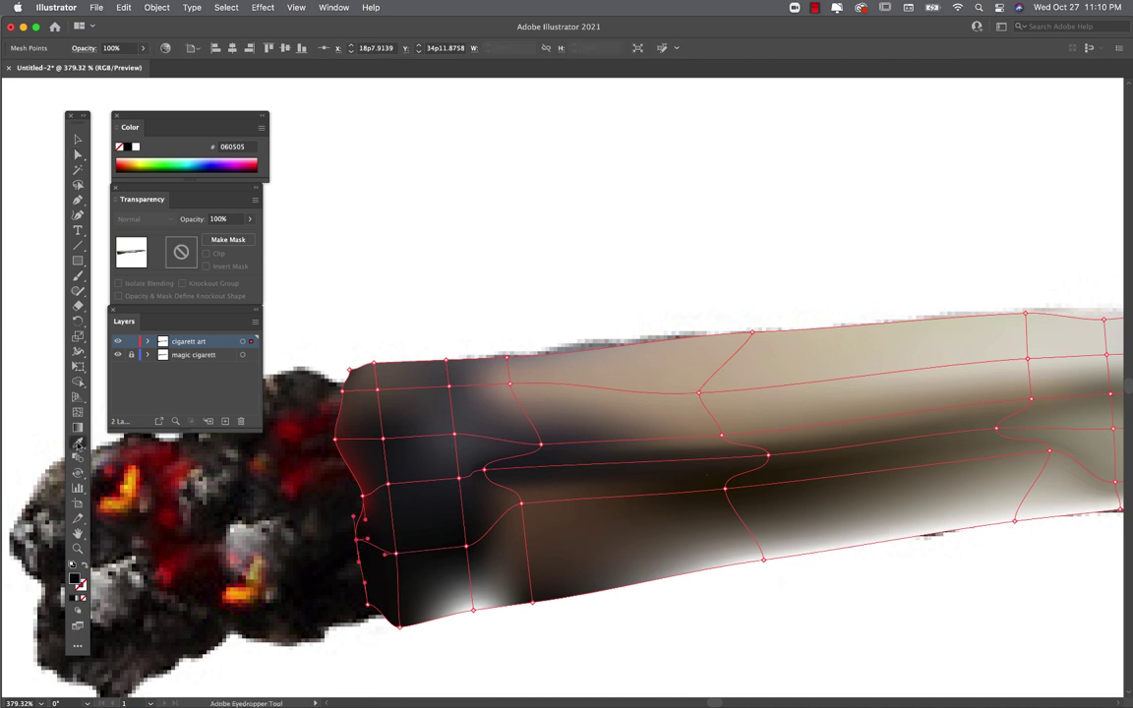
left_click(266, 435)
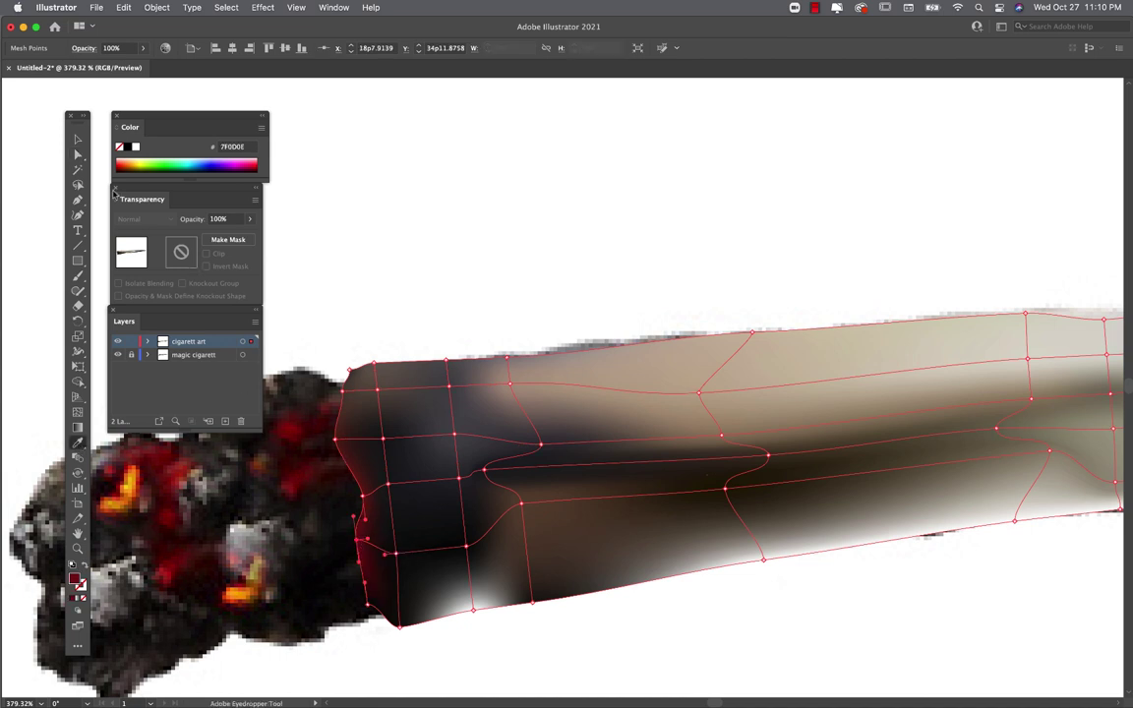
left_click(78, 154)
left_click(369, 603)
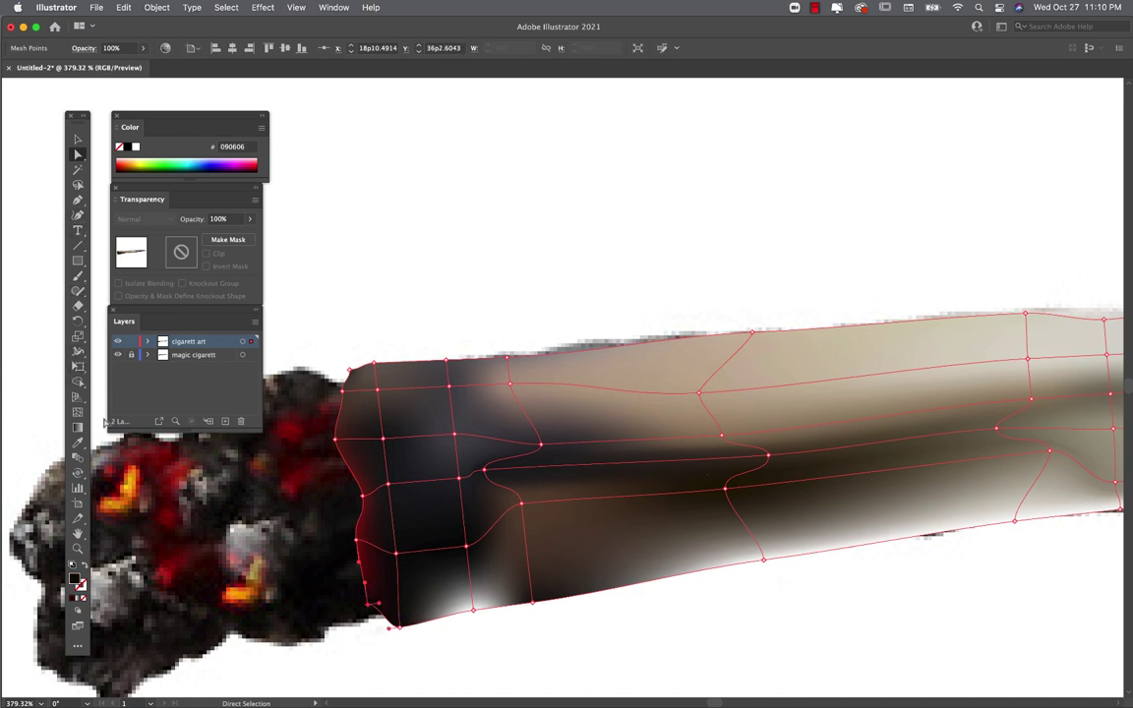
key("i")
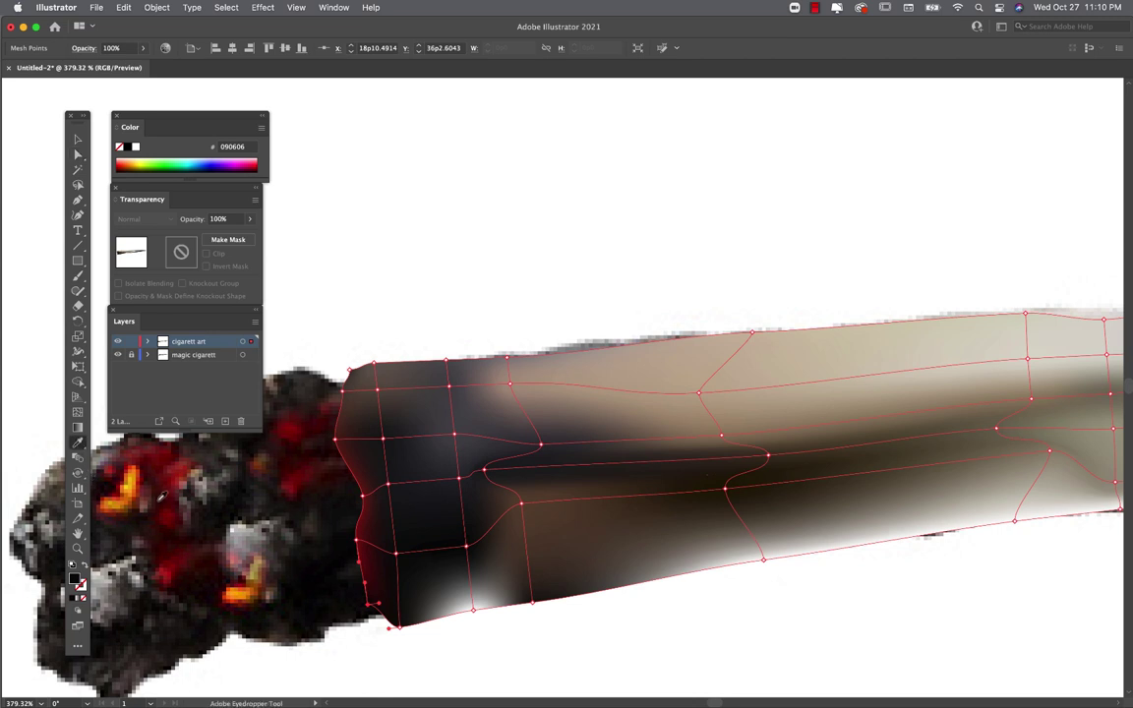
left_click(123, 486)
key("a")
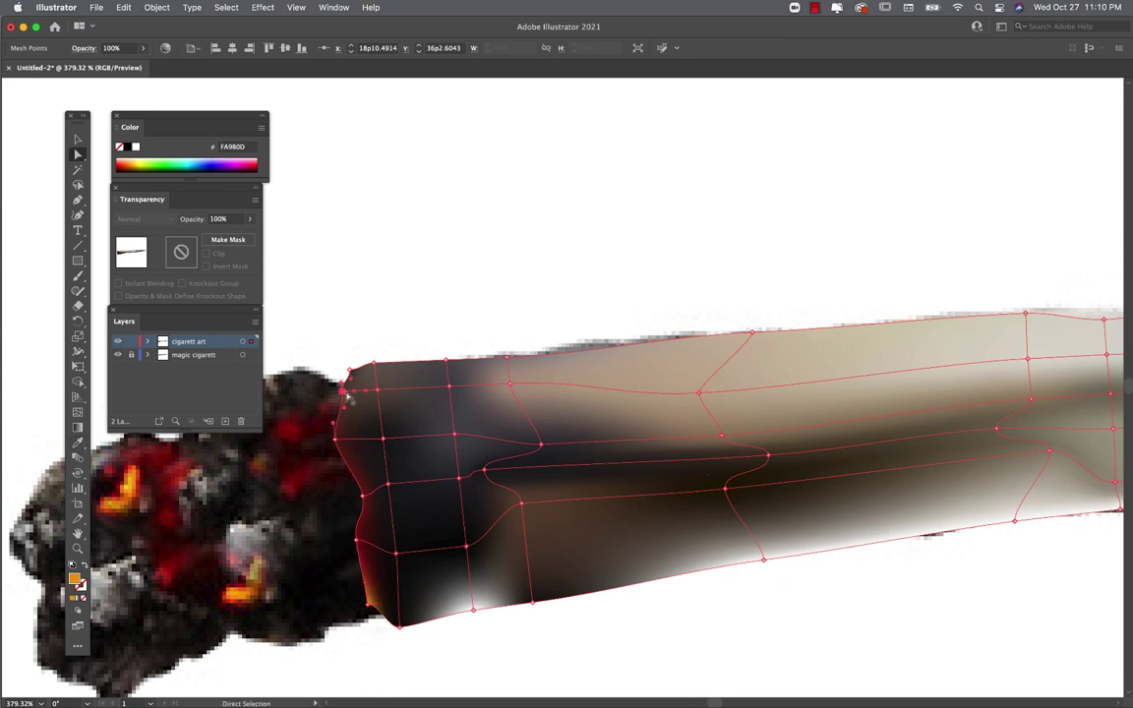
Step: Colour the upper mesh point on the burnt edge with ember orange EA9F0A sampled from the photo, and deselect the mesh
left_click(342, 392)
key("i")
left_click(132, 476)
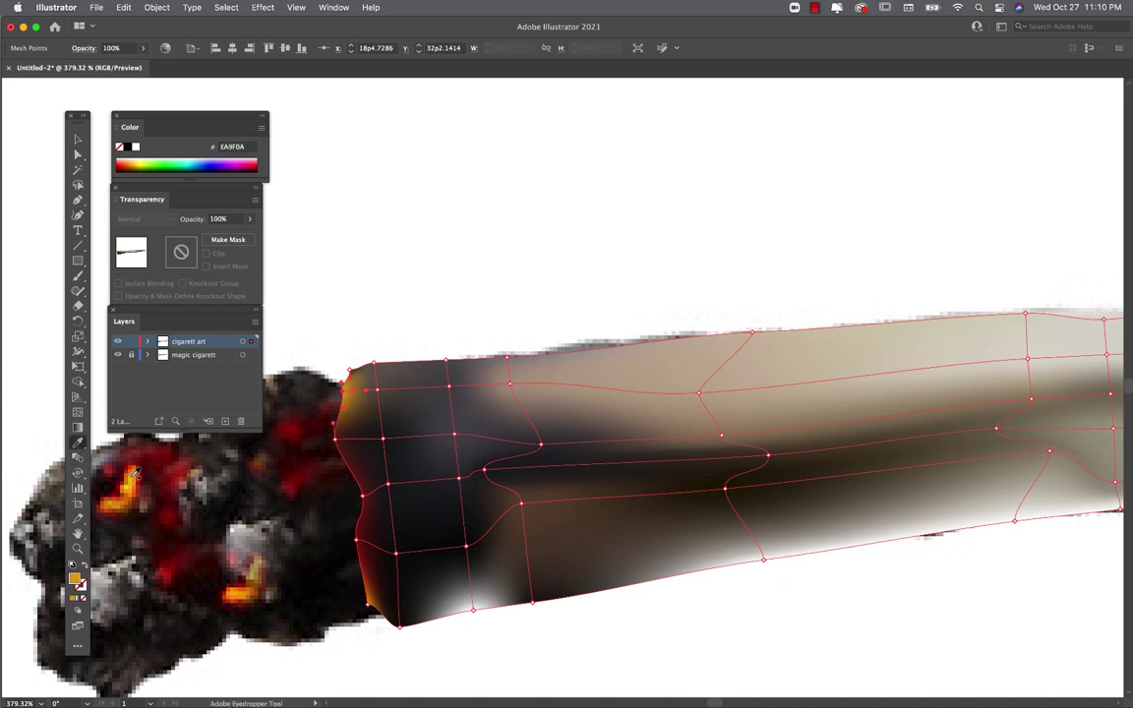
left_click(78, 138)
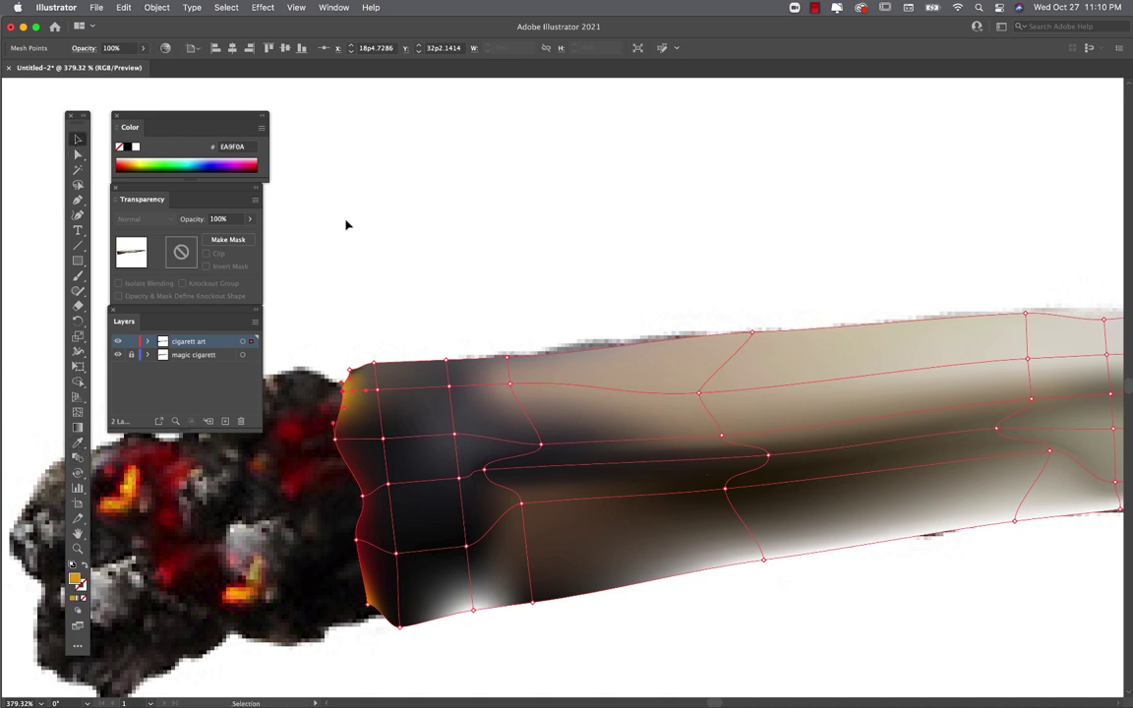
left_click(399, 242)
Step: Hide the magic cigarett photo layer and inspect the coloured burnt end and the whole cigarette
scroll(518, 501, "down", 5)
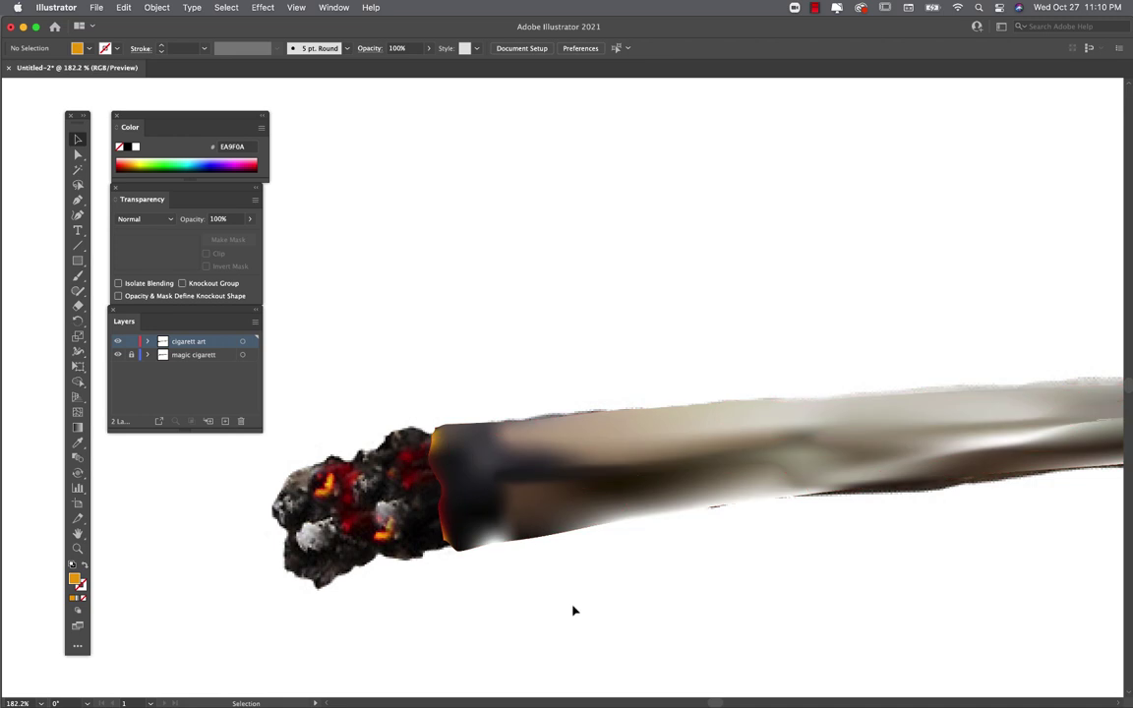
scroll(574, 610, "right", 2)
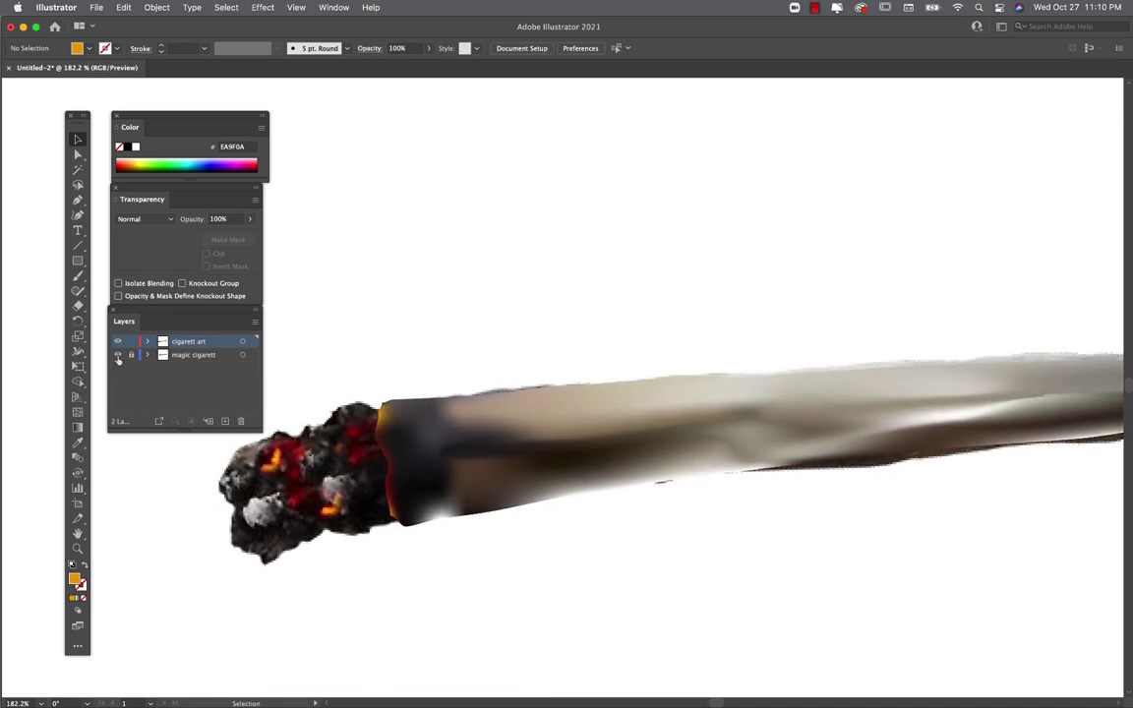
left_click(118, 355)
scroll(430, 531, "up", 4)
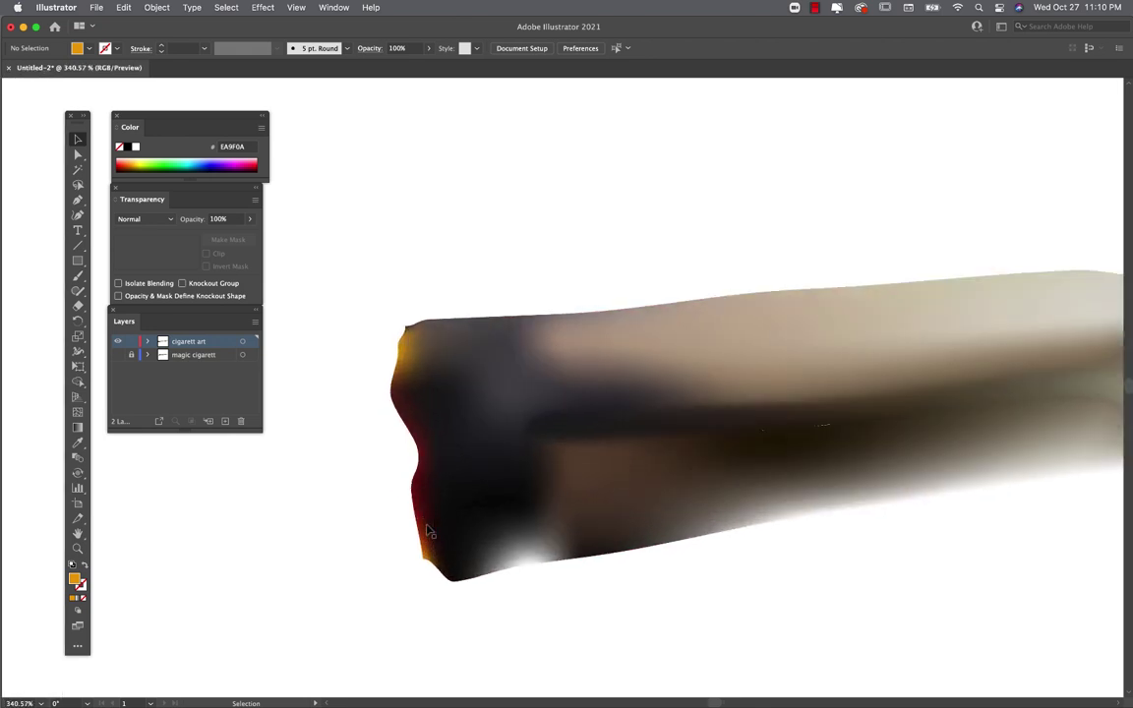
scroll(450, 518, "up", 2)
scroll(526, 475, "down", 6)
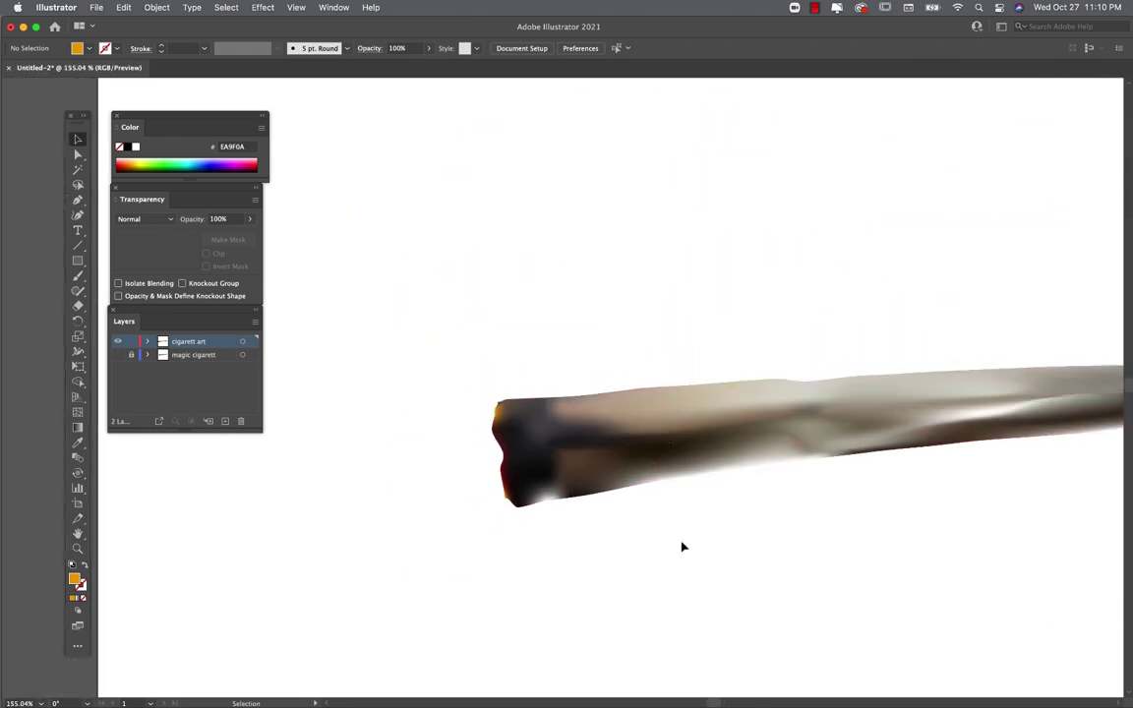
scroll(677, 551, "down", 4)
scroll(625, 445, "up", 1)
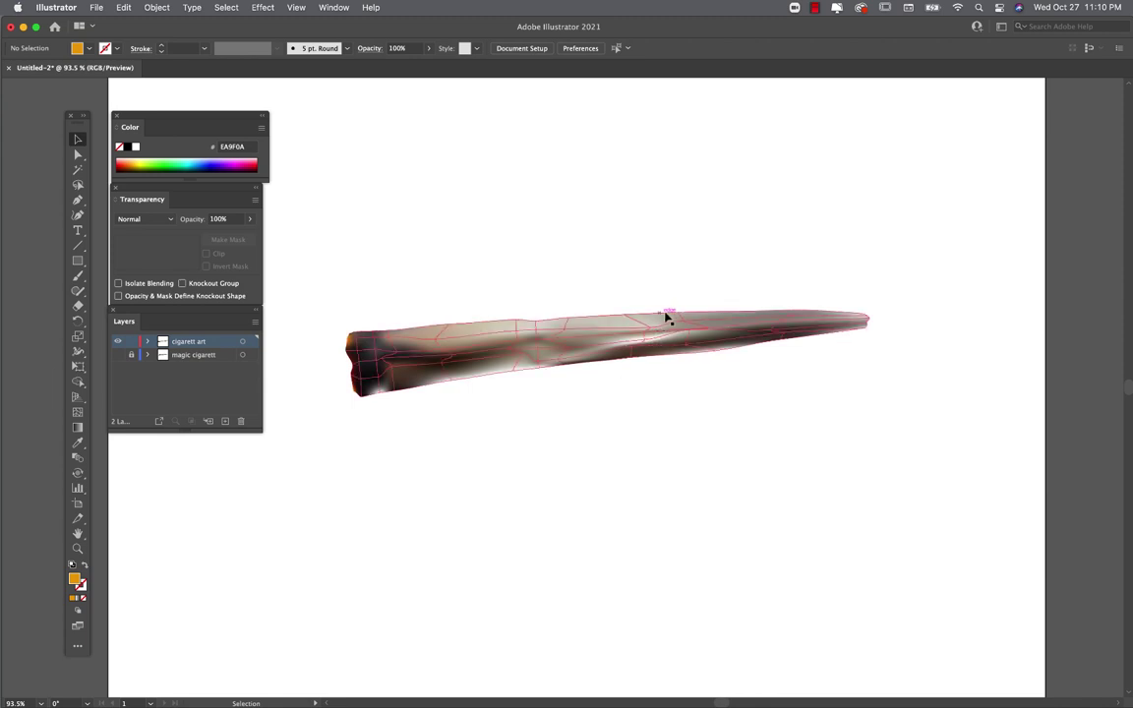
scroll(649, 324, "up", 6)
left_click(78, 412)
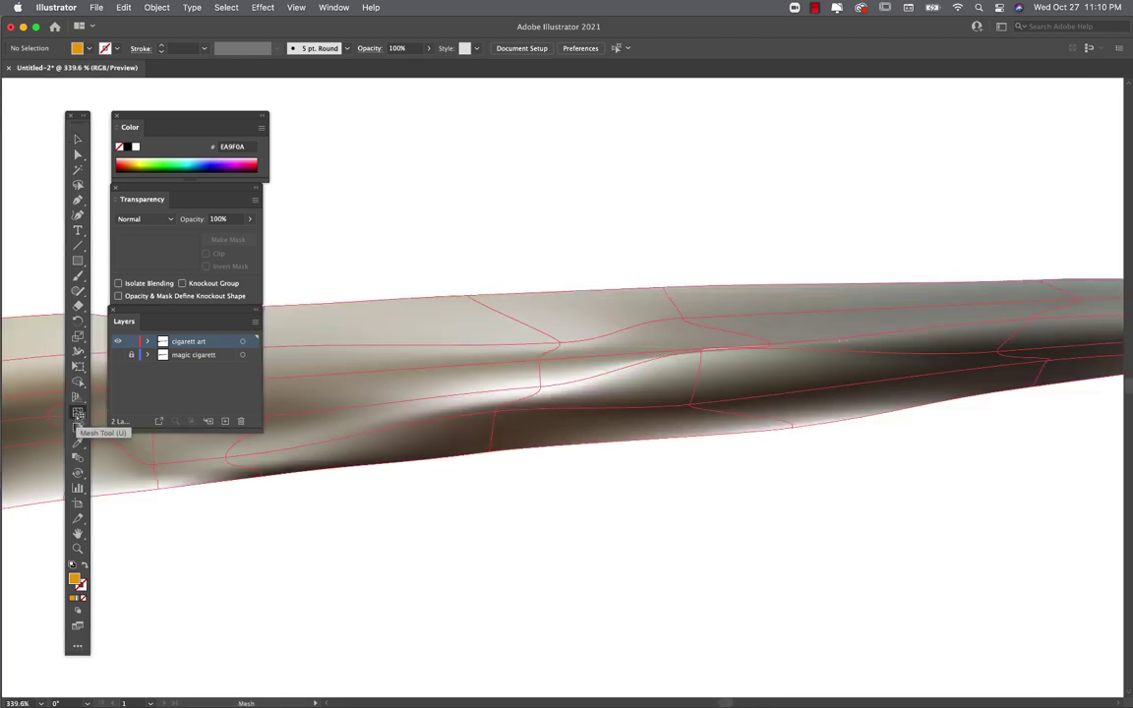
left_click(584, 344)
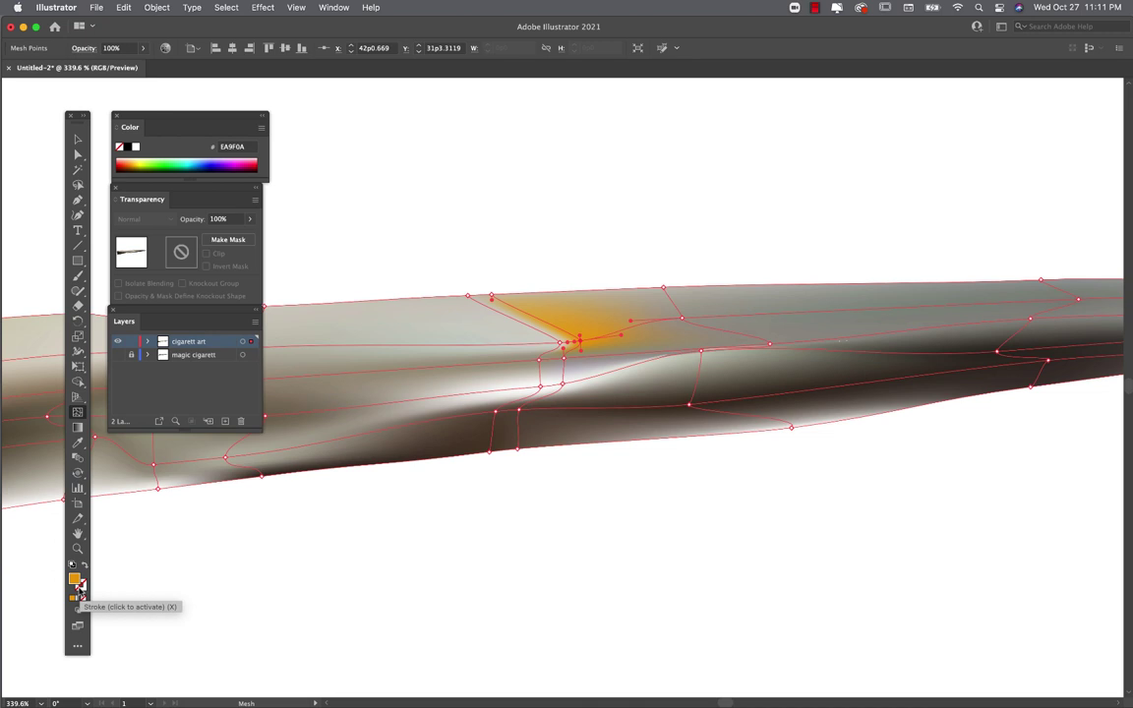
key("super+z")
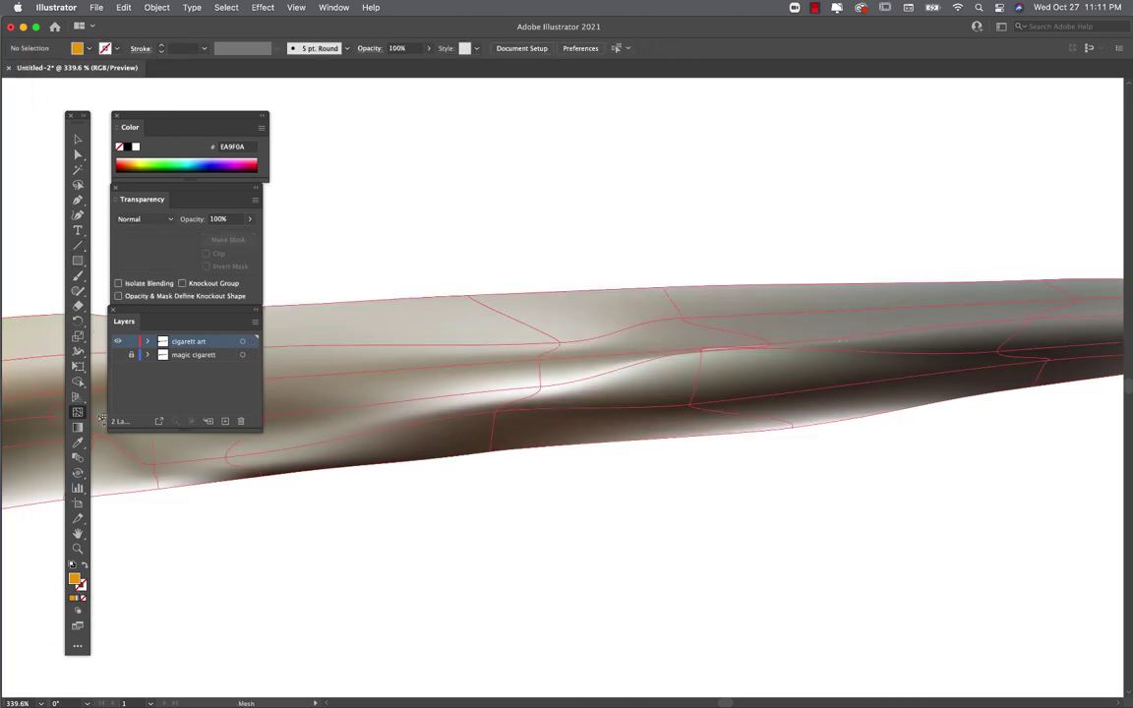
Step: Sample grey A8A394 from the paper, add a mesh line across its middle with the Mesh tool, and shift a nearby mesh point
left_click(78, 443)
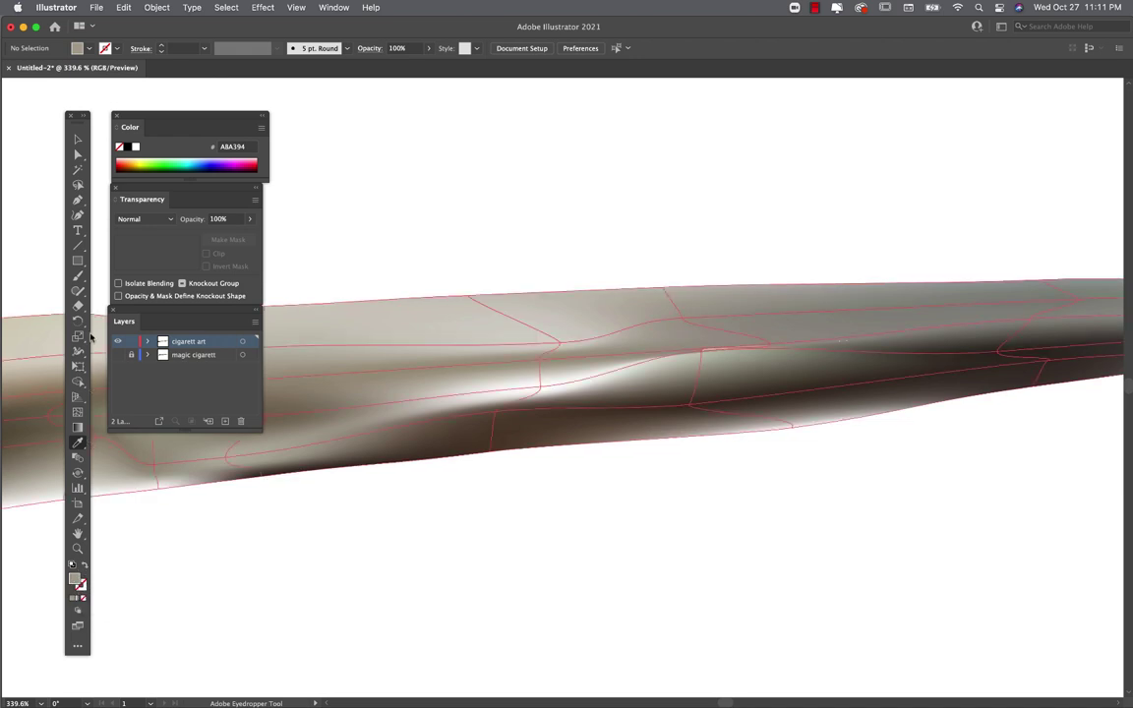
left_click(77, 412)
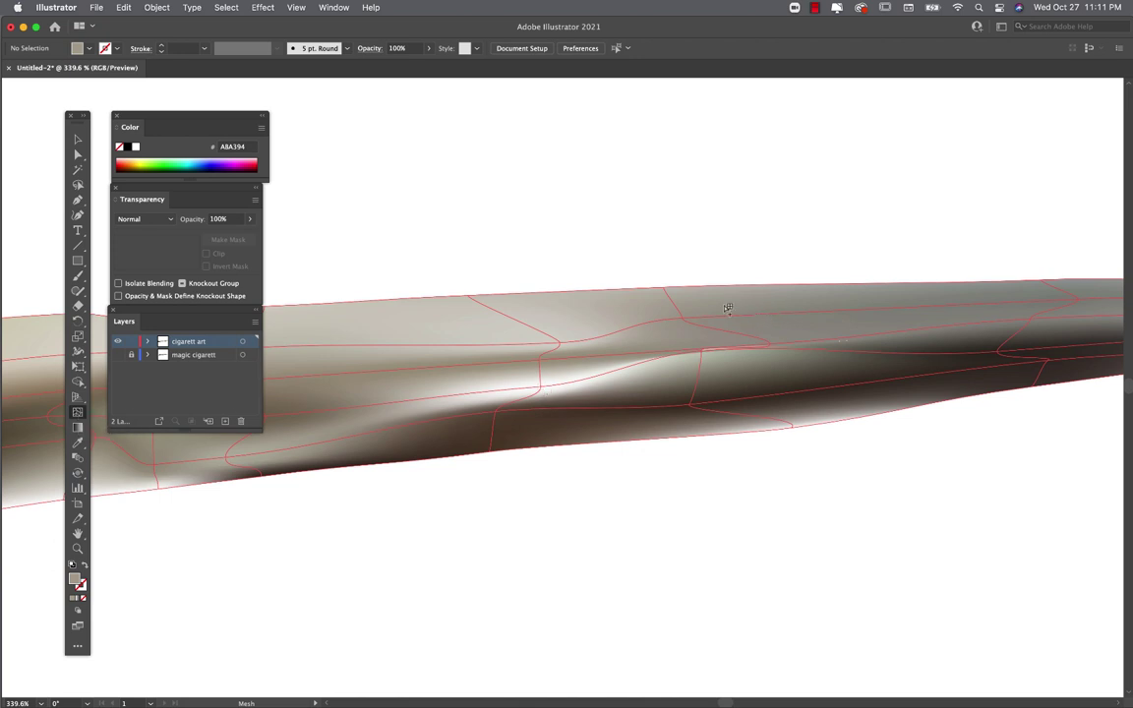
left_click(584, 307)
key("a")
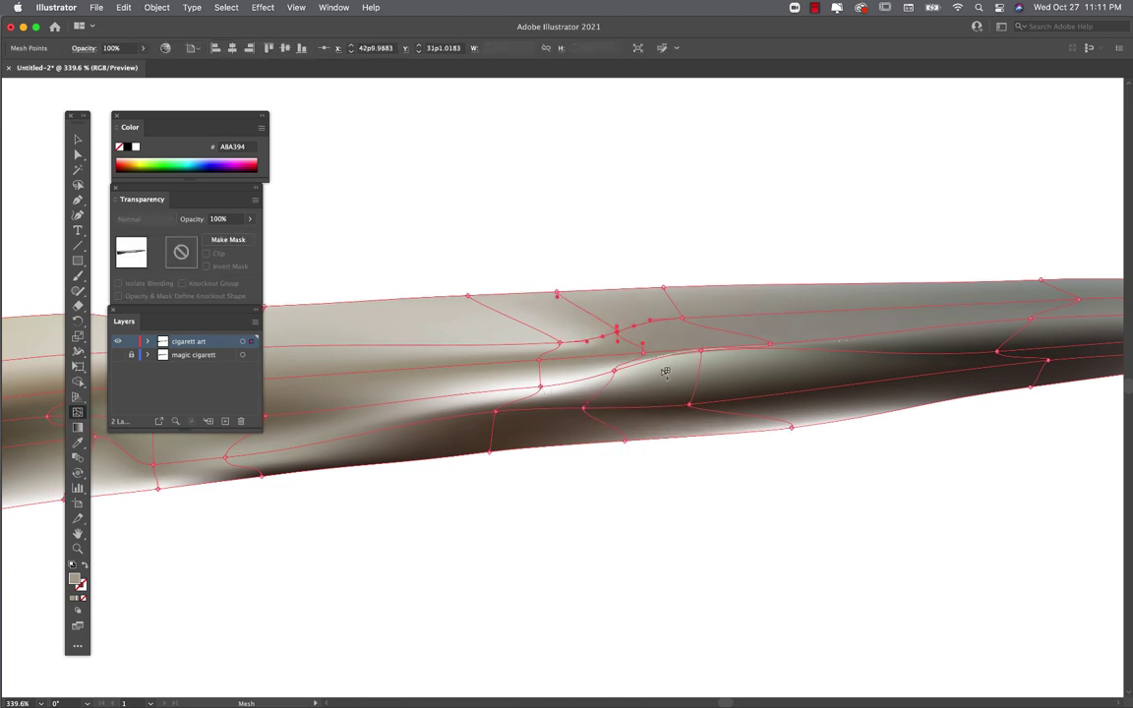
key("super+shift+a")
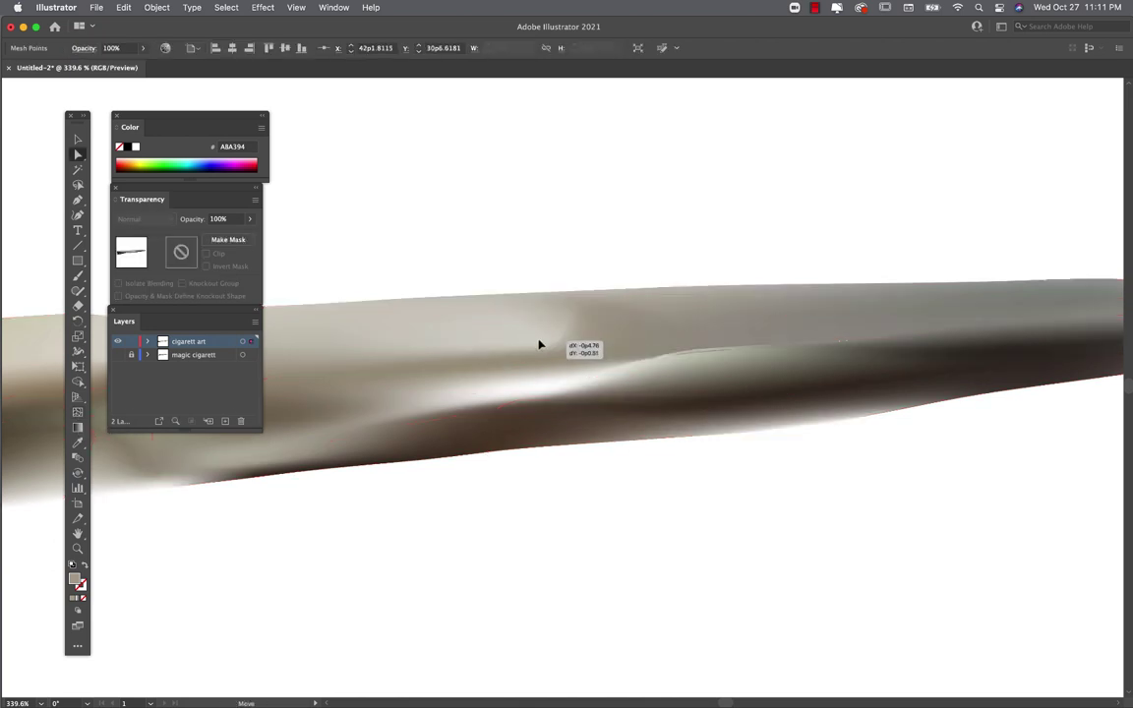
key("super+1")
scroll(528, 473, "up", 2)
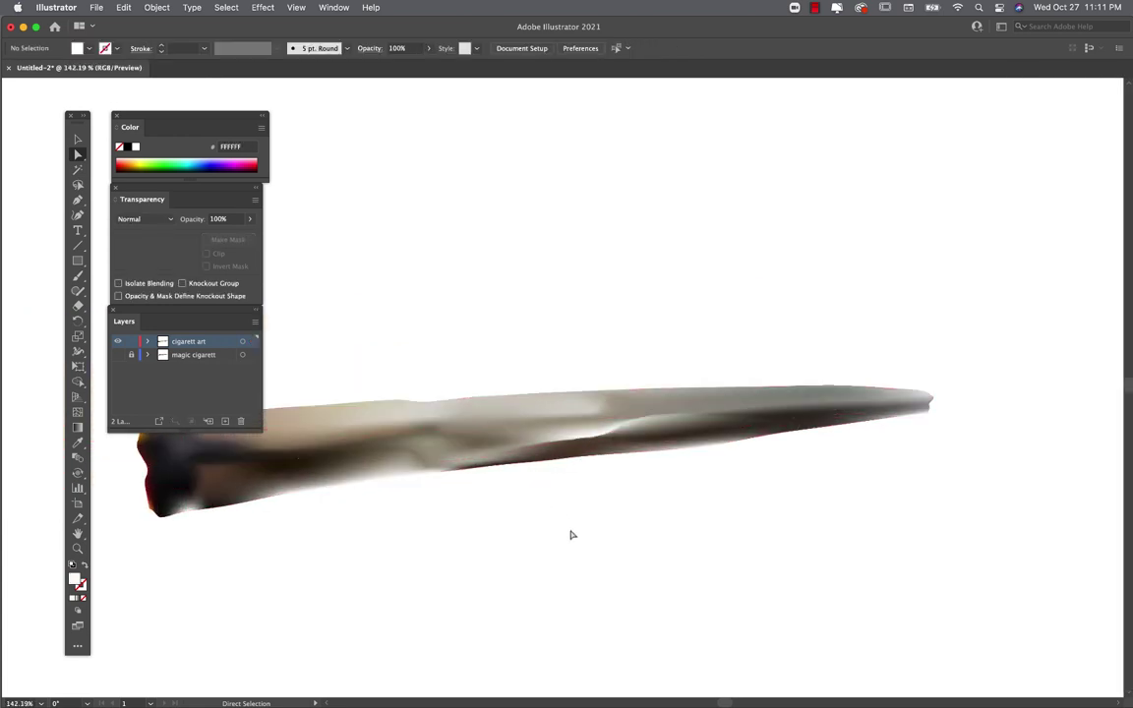
Step: Move the brown section's lower-edge mesh point towards the burnt end and colour it tan A29079 sampled from the paper
left_click(456, 447)
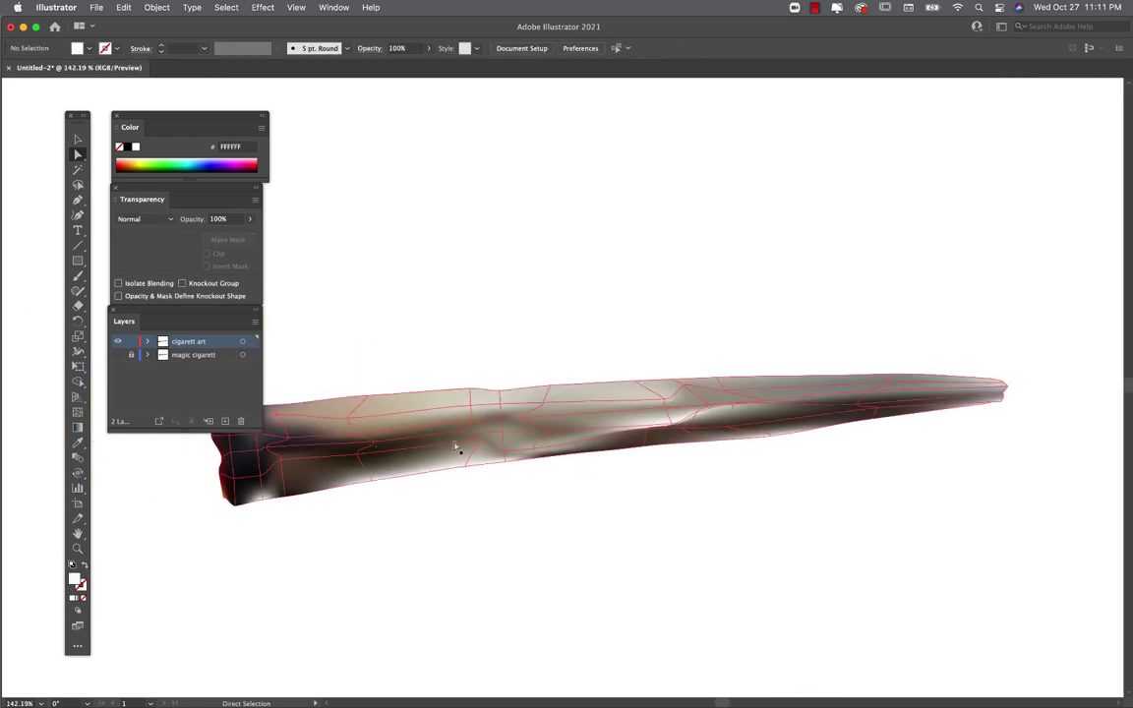
left_click_drag(361, 460, 300, 512)
scroll(379, 463, "up", 3)
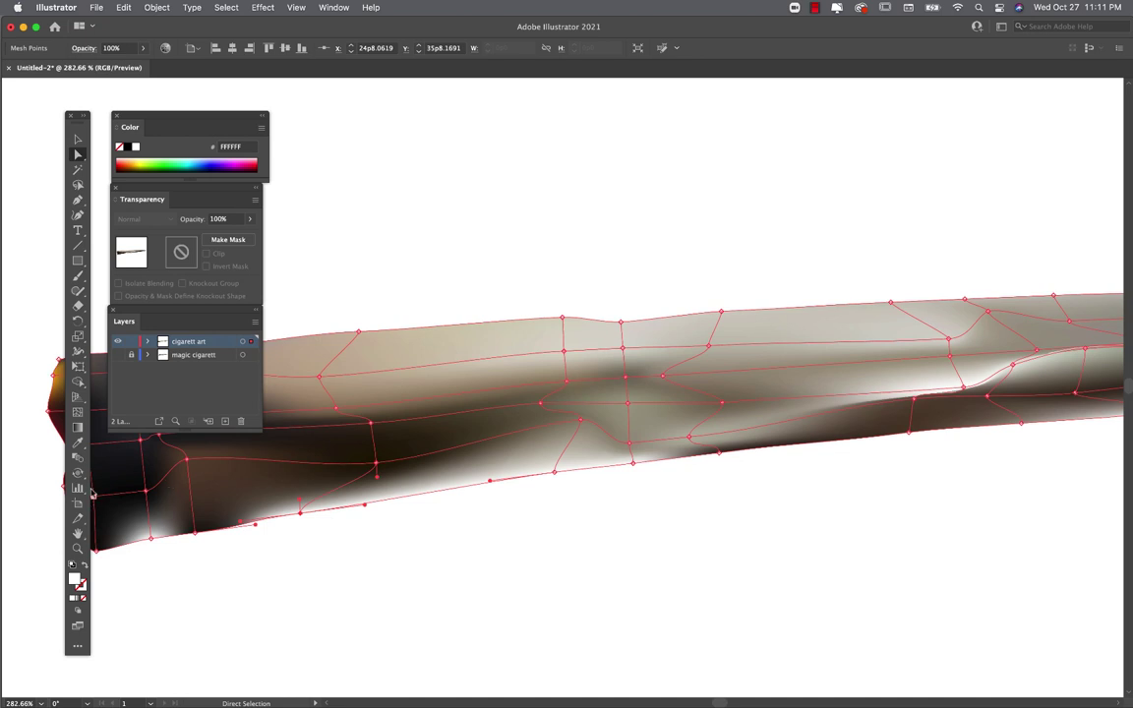
left_click(78, 443)
left_click(410, 384)
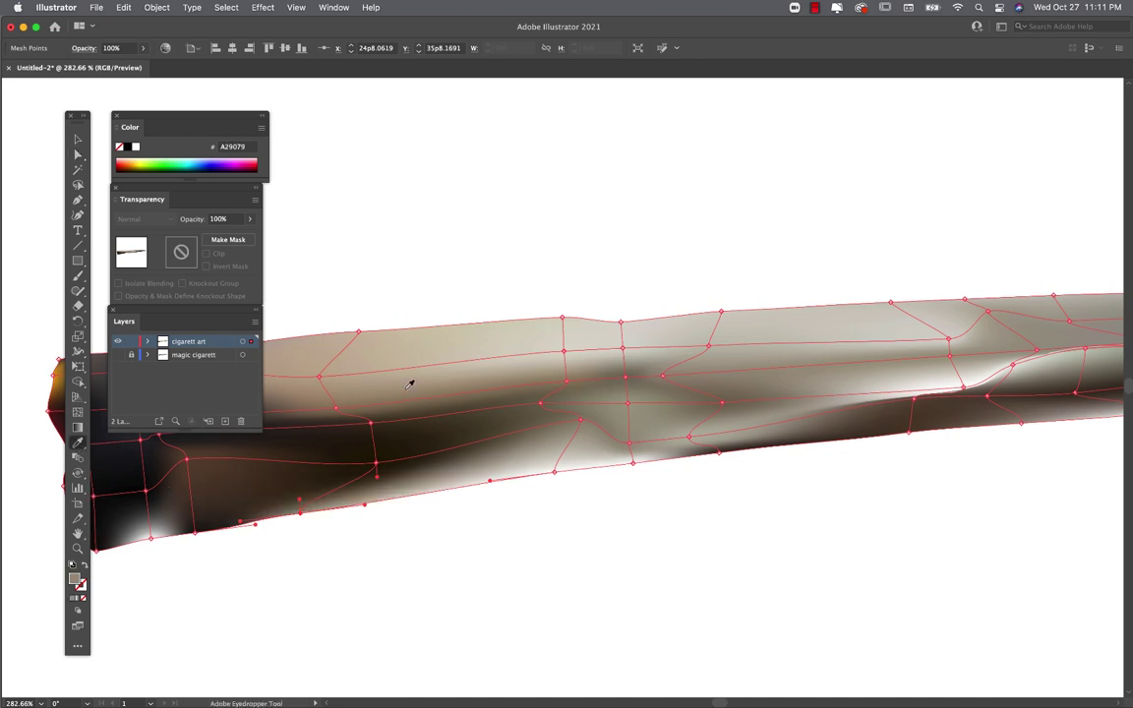
Step: Shorten the handle of the upper-middle mesh point above the white fold, on the side facing the burnt end, and deselect the mesh
scroll(563, 433, "right", 5)
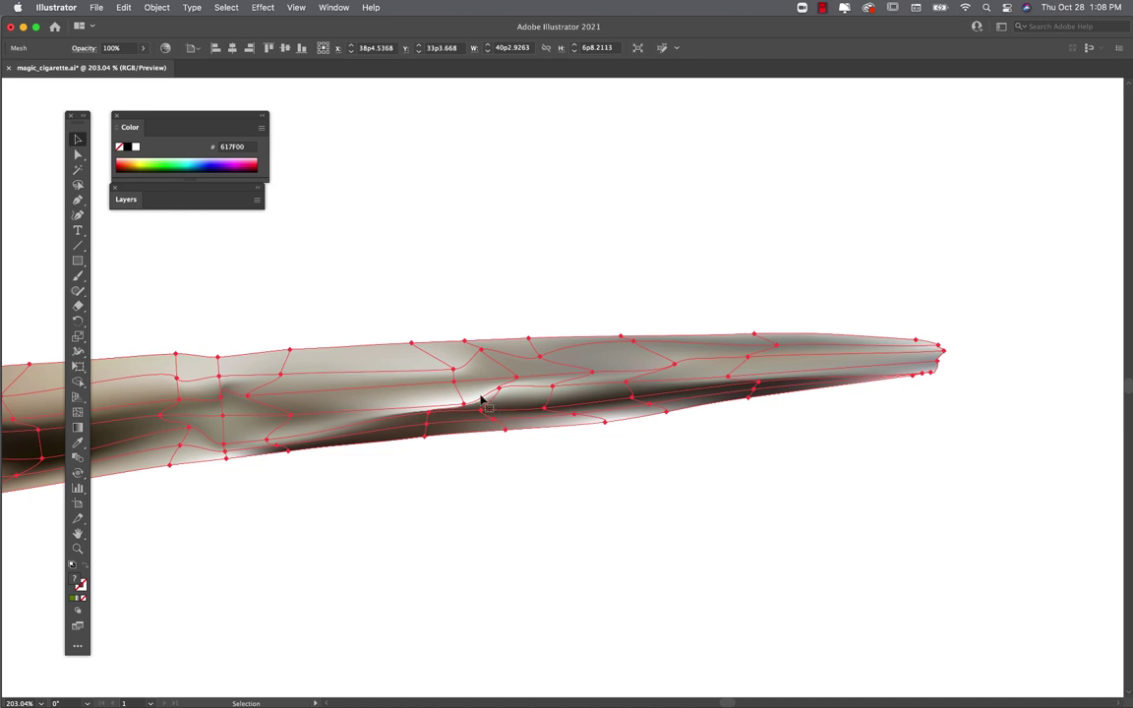
scroll(453, 396, "up", 3)
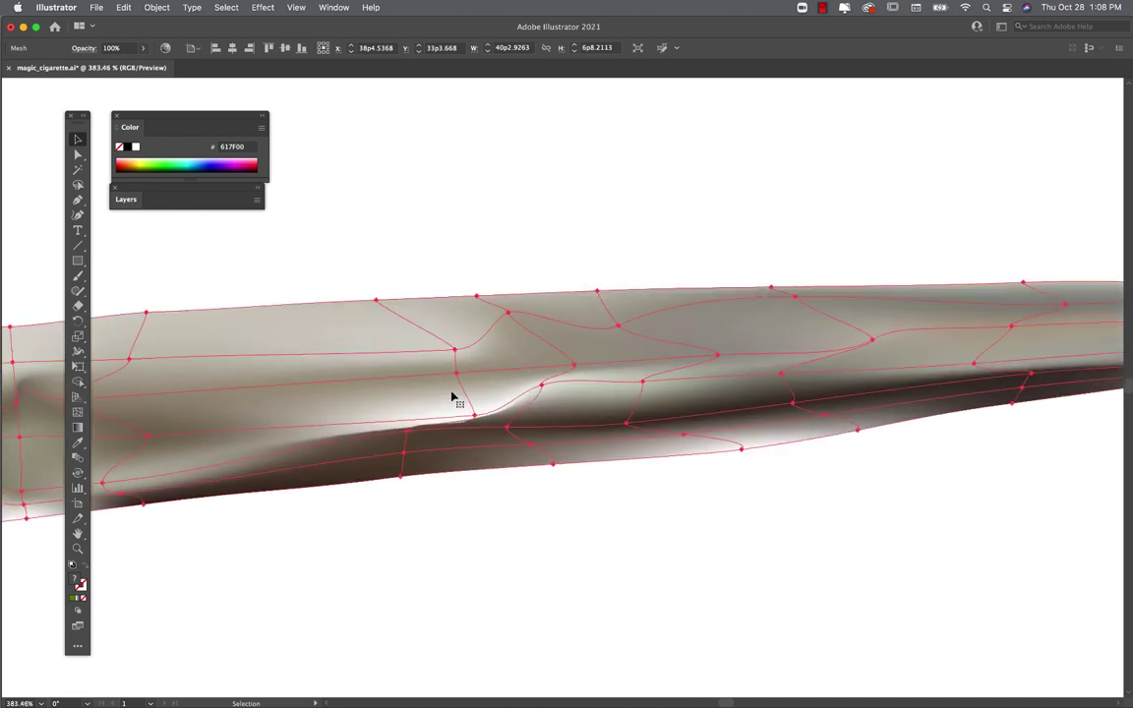
left_click(79, 155)
left_click(410, 519)
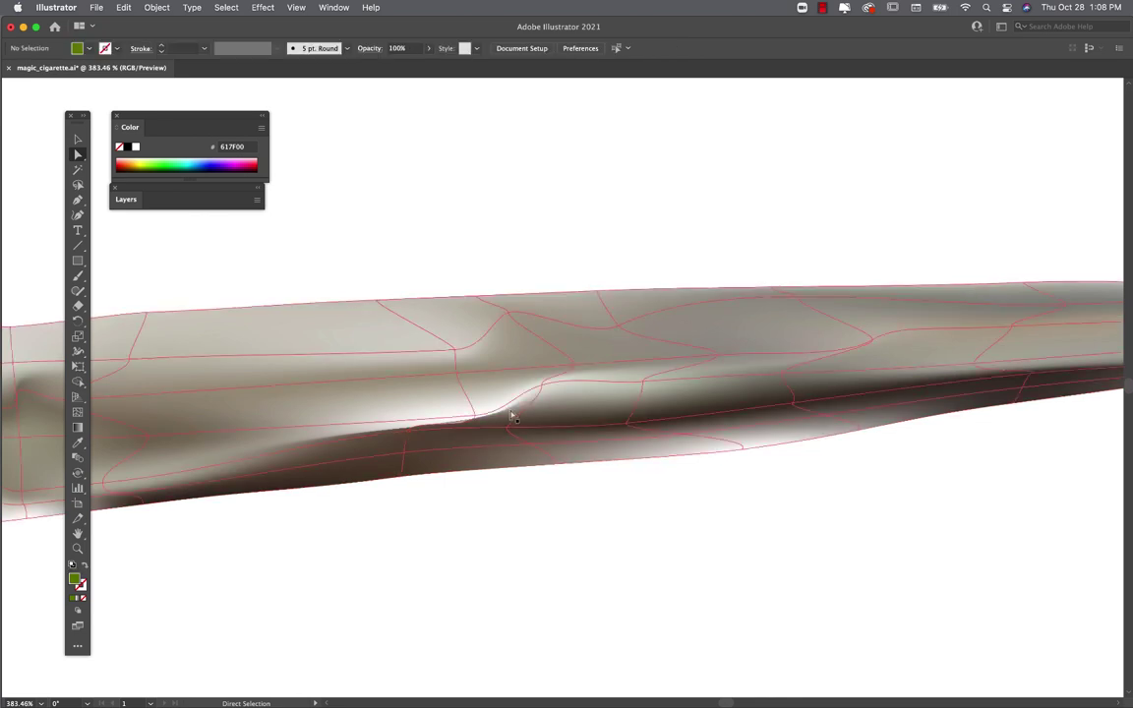
left_click(453, 351)
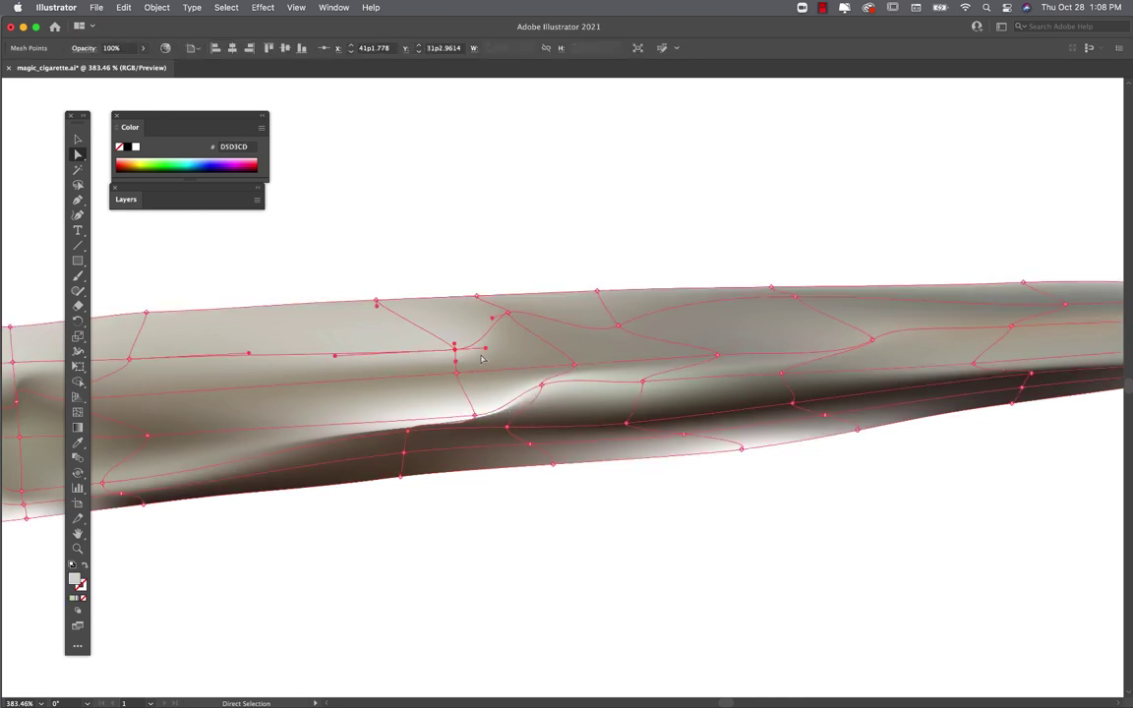
left_click_drag(336, 357, 420, 369)
left_click(468, 251)
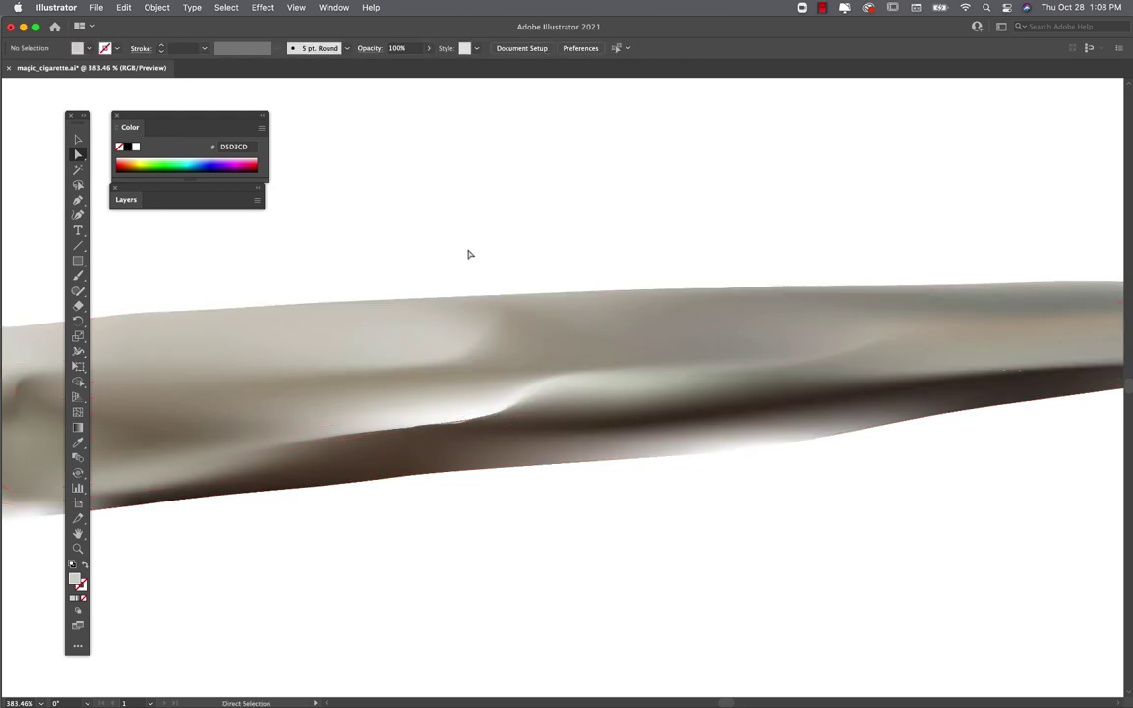
Step: Add a mesh line across the tan paper between the burnt end and the crease, and colour its upper point E0DED8 sampled from the paper
scroll(543, 236, "left", 5)
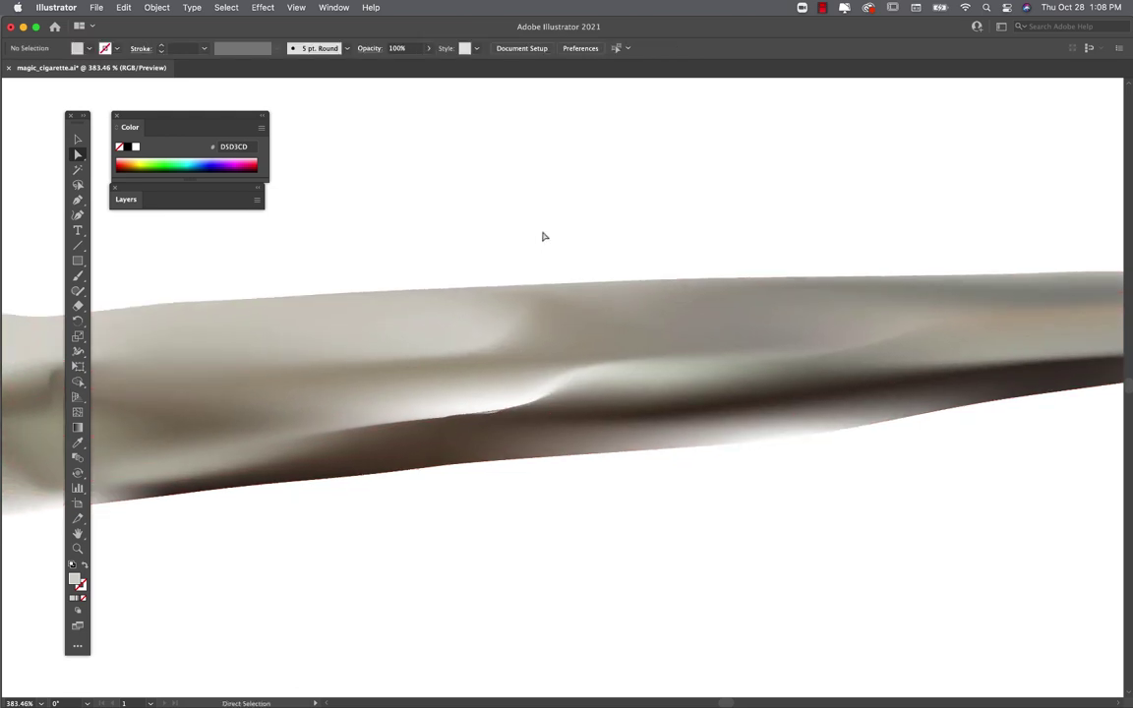
scroll(433, 239, "left", 3)
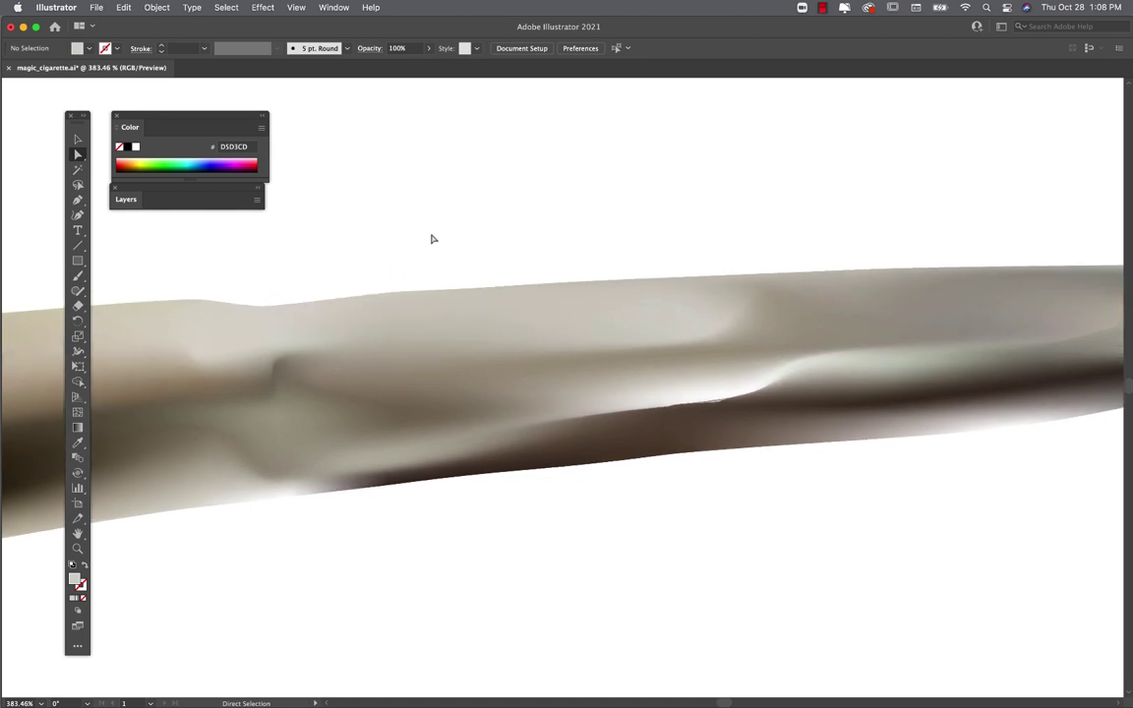
scroll(379, 241, "left", 8)
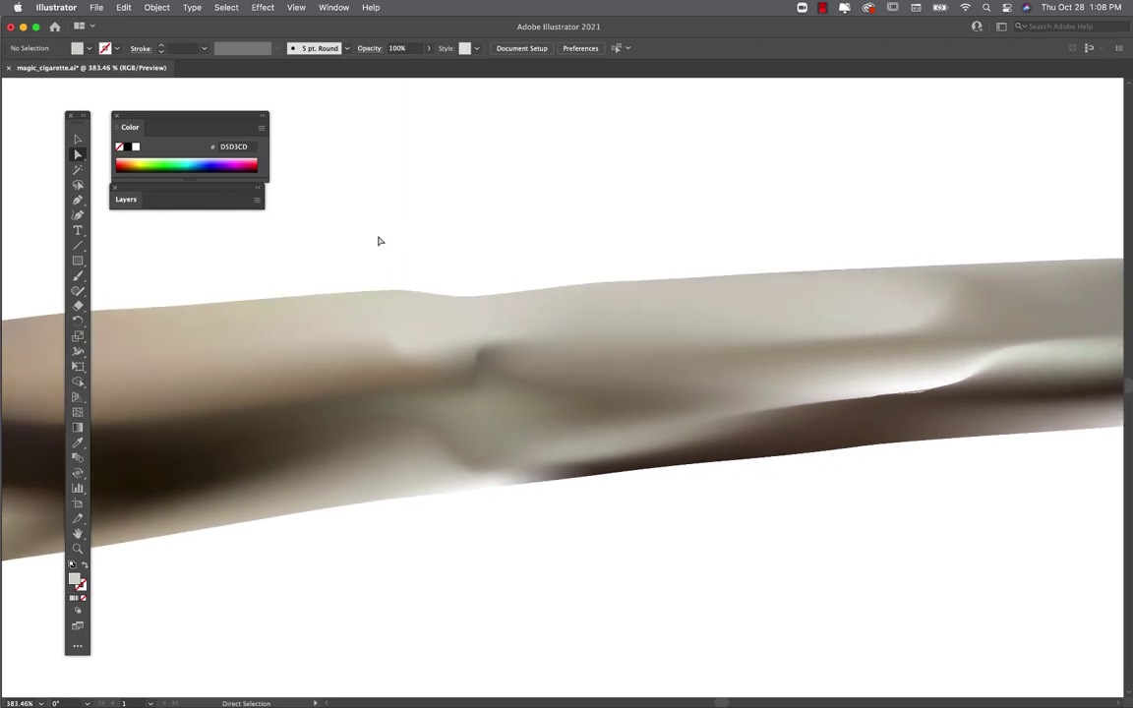
scroll(378, 241, "up", 2)
left_click(325, 324)
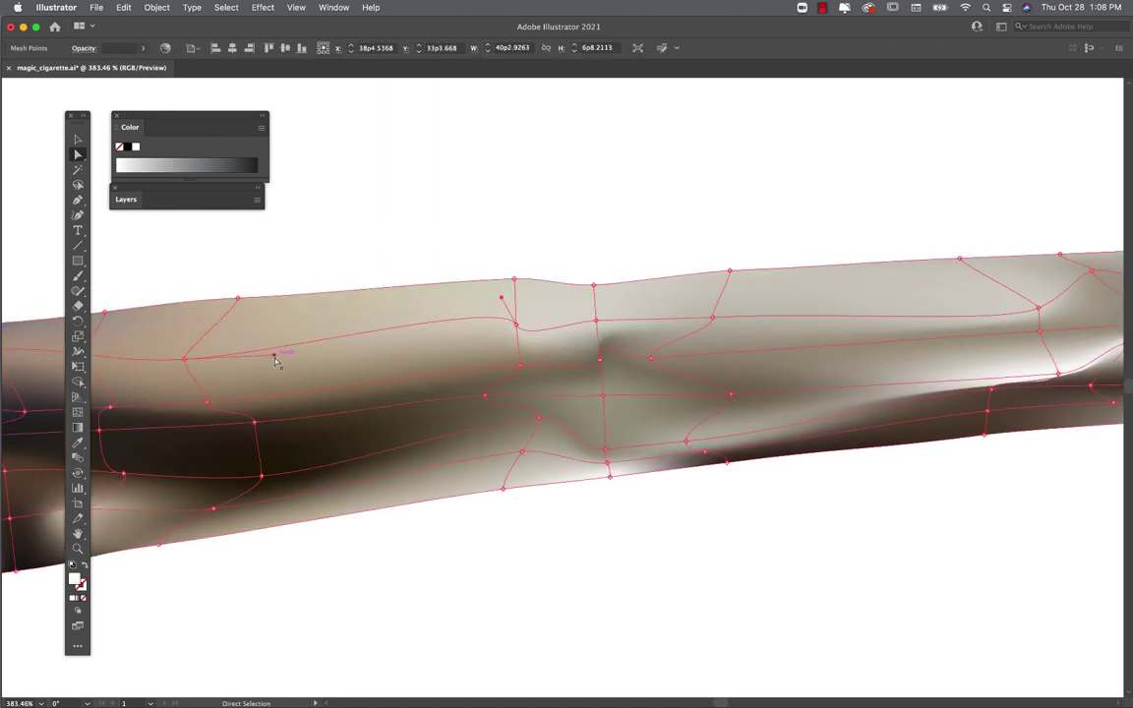
left_click(77, 412)
left_click(361, 336)
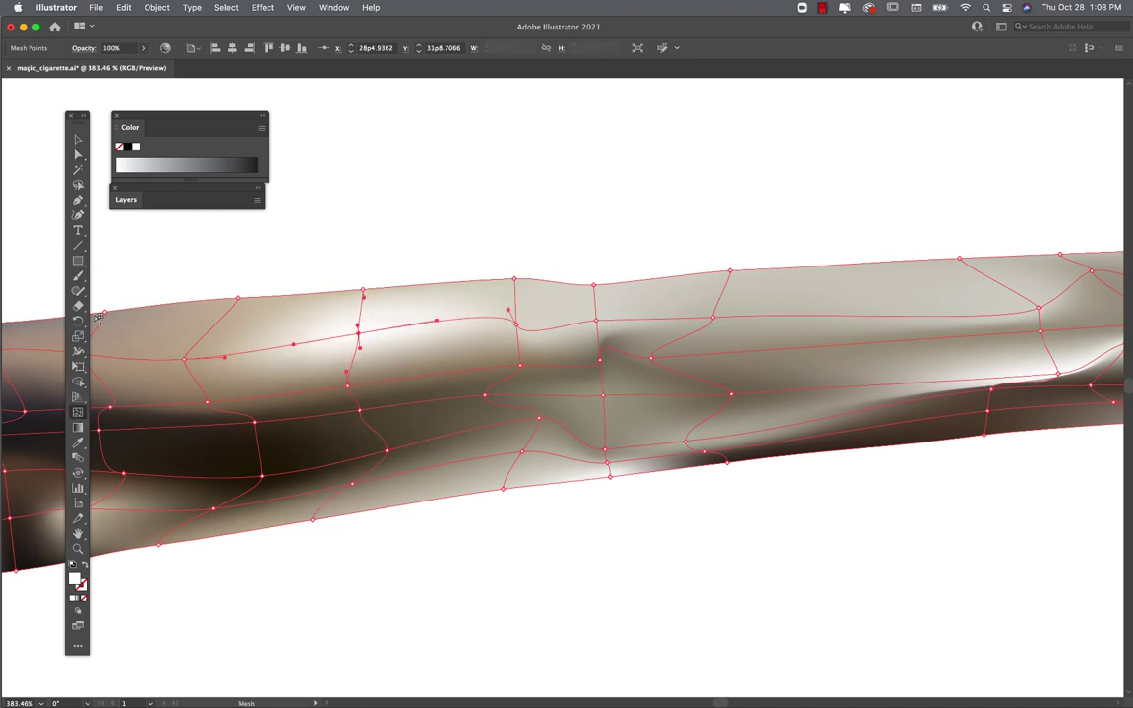
key("i")
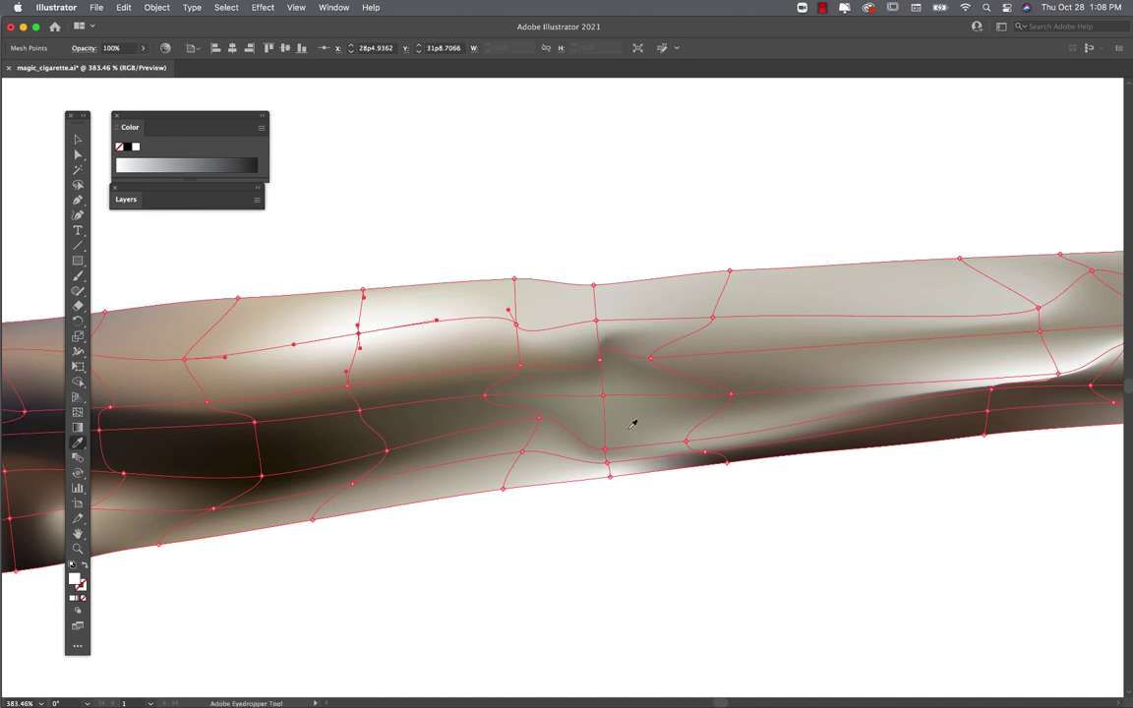
left_click(609, 326)
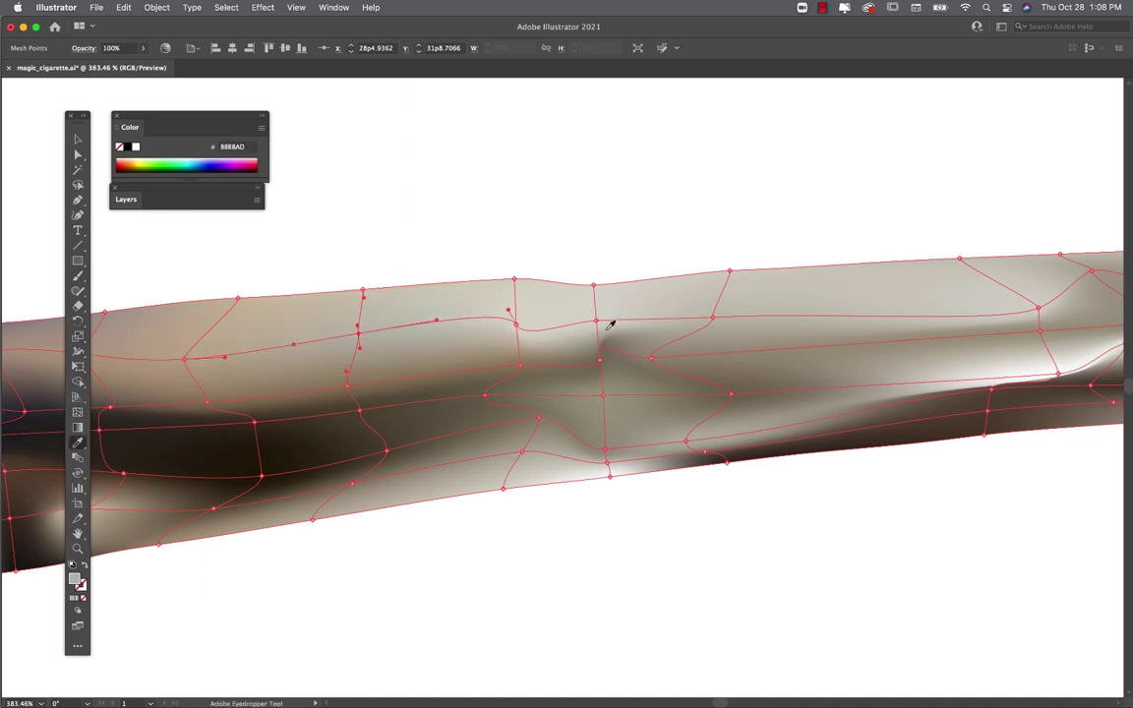
left_click(1025, 366)
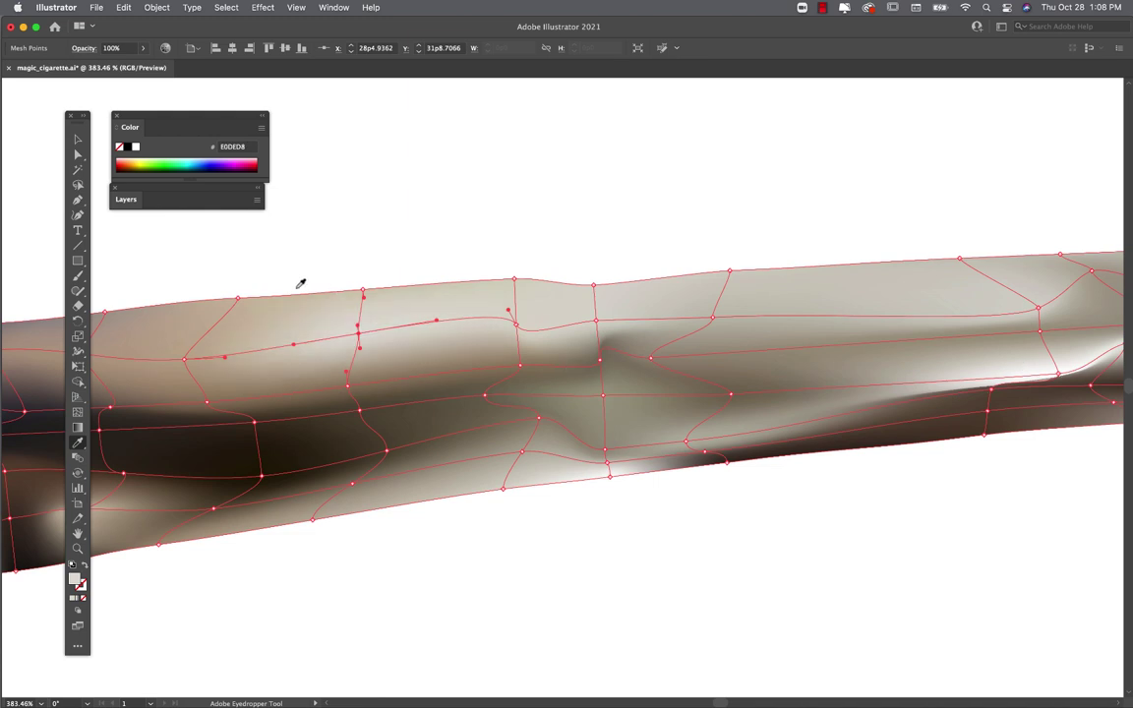
Step: Bend the direction handles of the new upper mesh point so the light area curves into a soft fold, and deselect the mesh
left_click(77, 169)
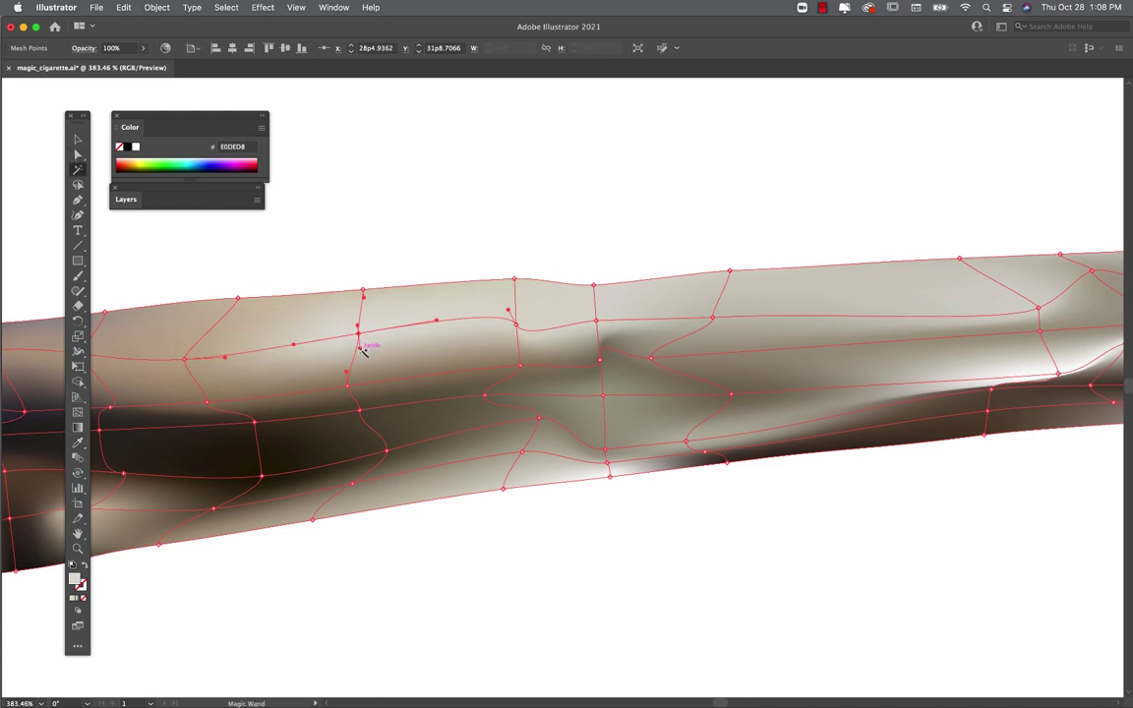
left_click(77, 155)
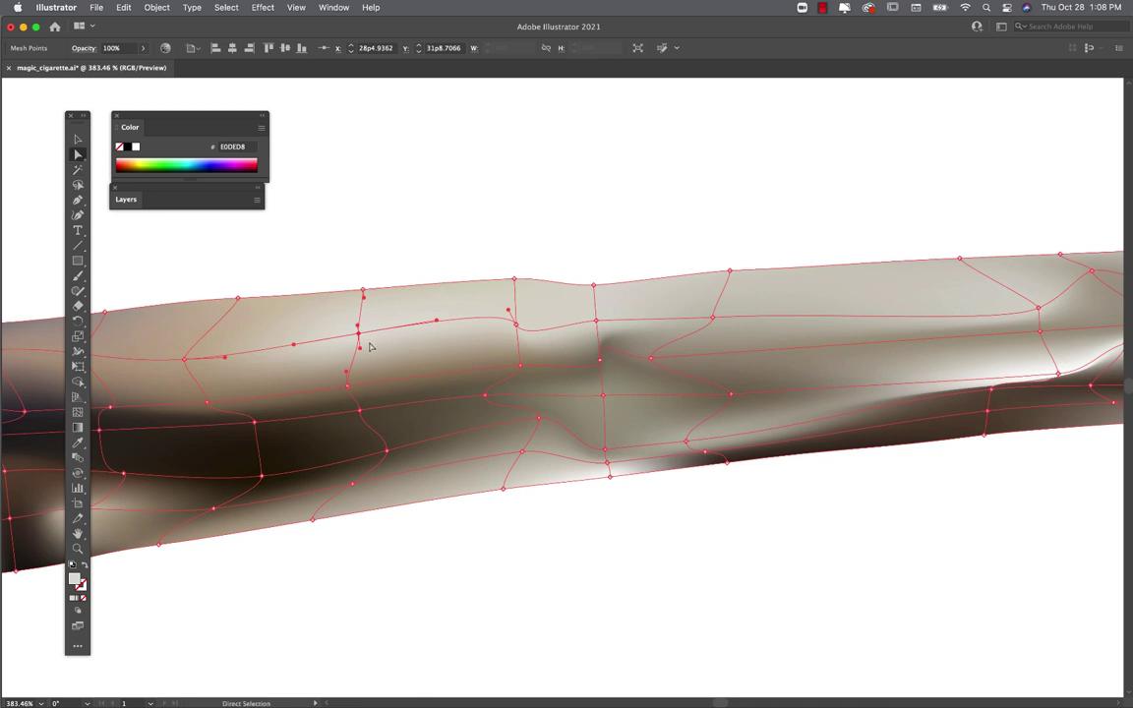
mouse_move(361, 350)
left_mouse_down()
mouse_move(385, 362)
mouse_move(394, 341)
mouse_move(325, 315)
mouse_move(359, 333)
mouse_move(341, 343)
left_mouse_up()
key("super+z")
left_click_drag(296, 349, 352, 351)
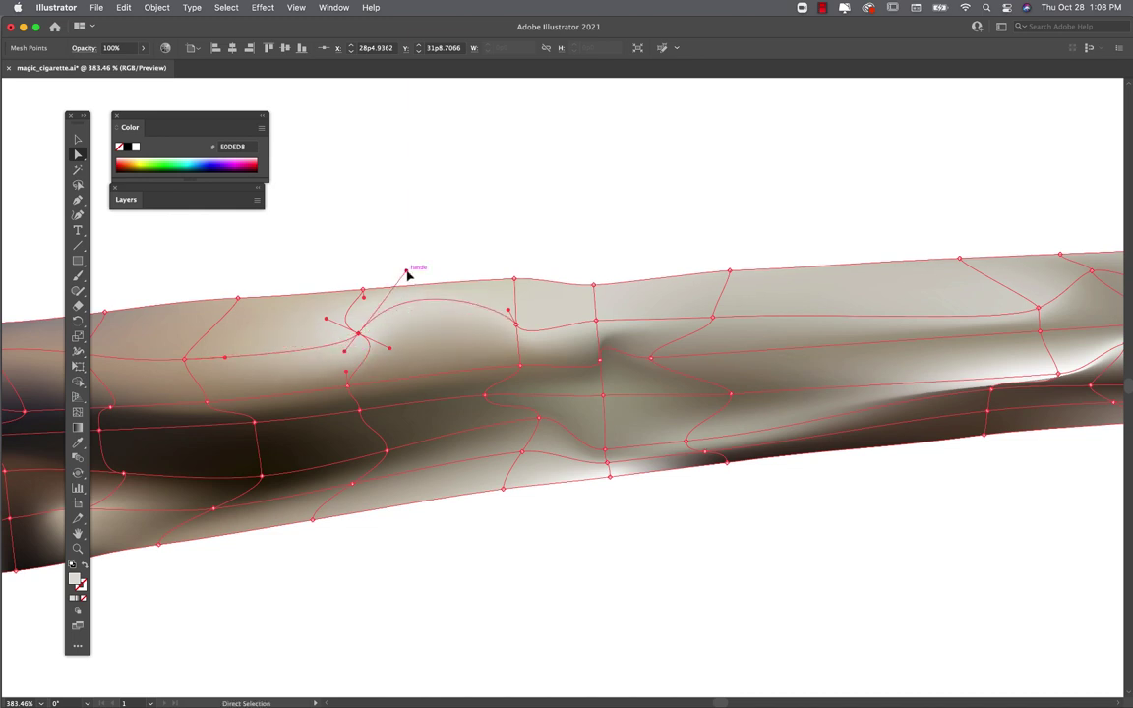
left_click_drag(406, 270, 383, 287)
left_click(411, 256)
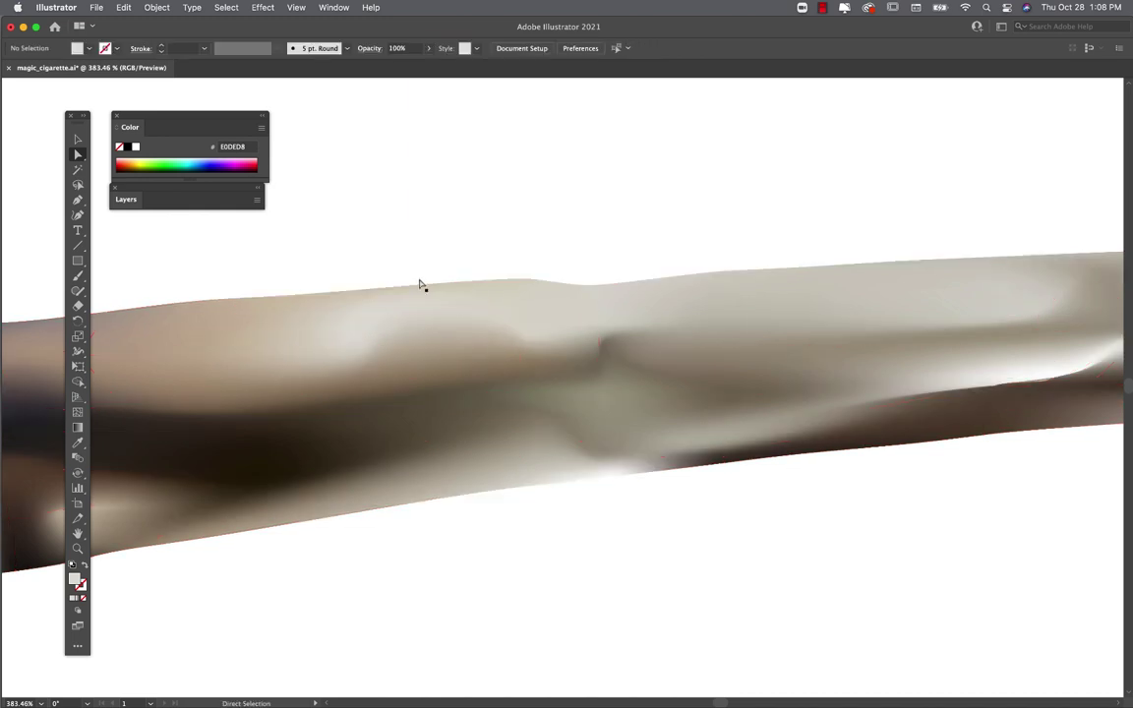
Step: Recolour the fold's upper mesh point with near-white EEEDEA sampled from the paper's lower edge, and deselect the mesh
left_click(360, 332)
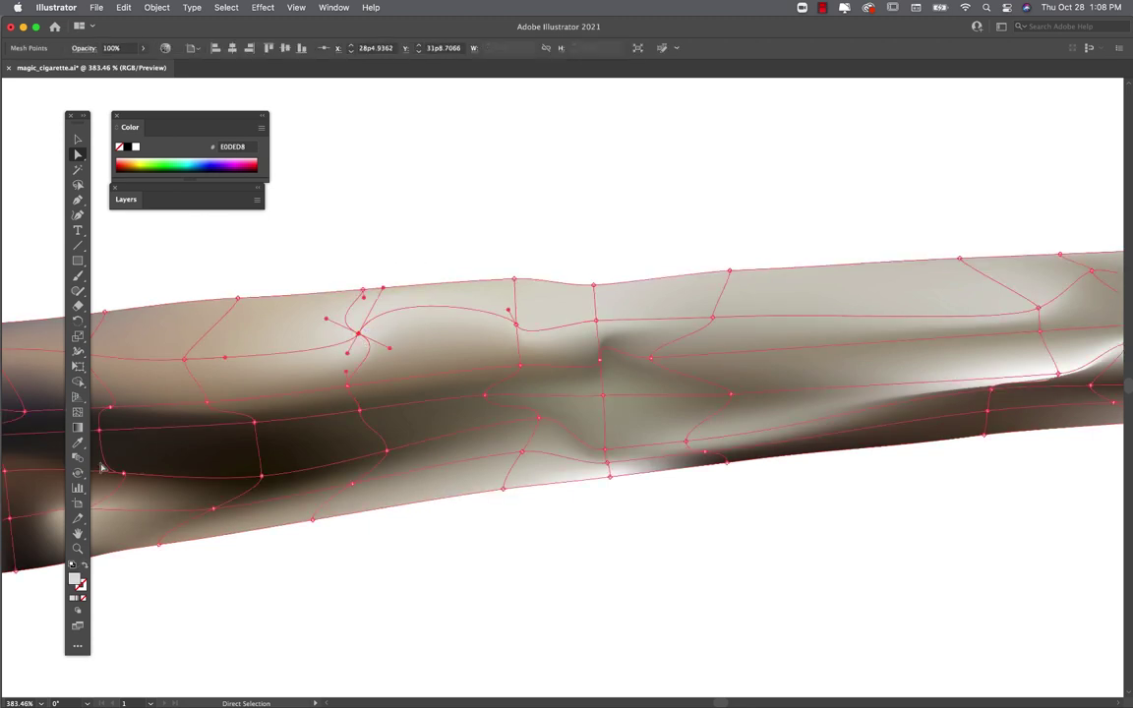
left_click(78, 442)
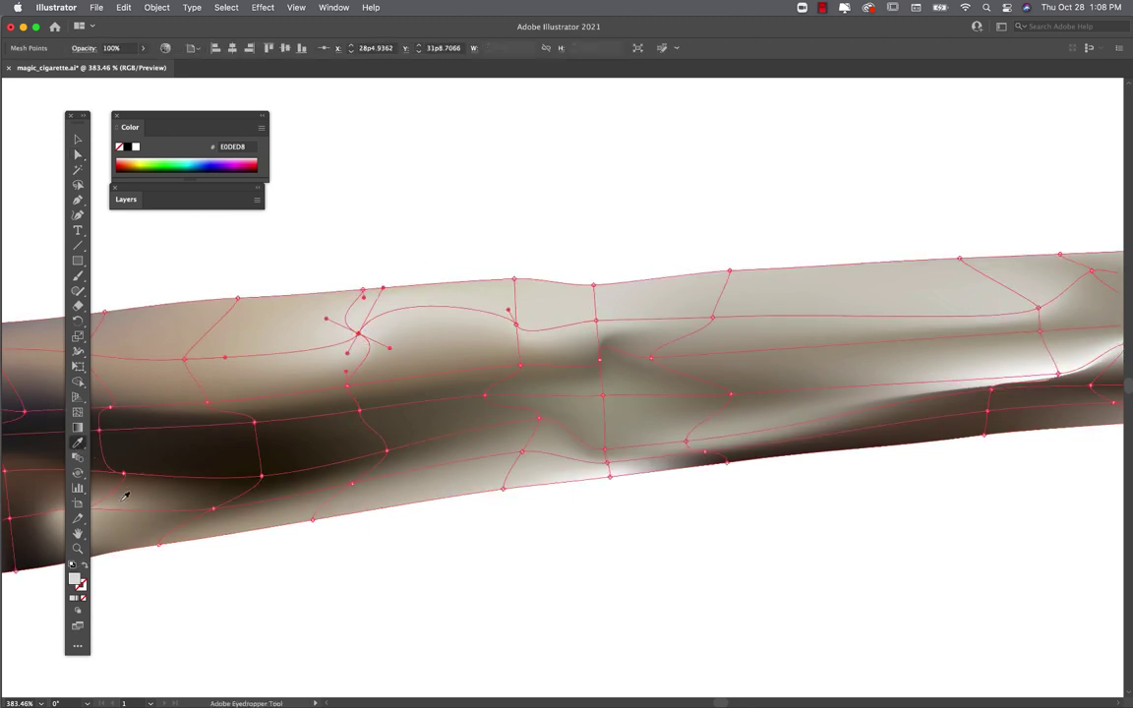
left_click(61, 511)
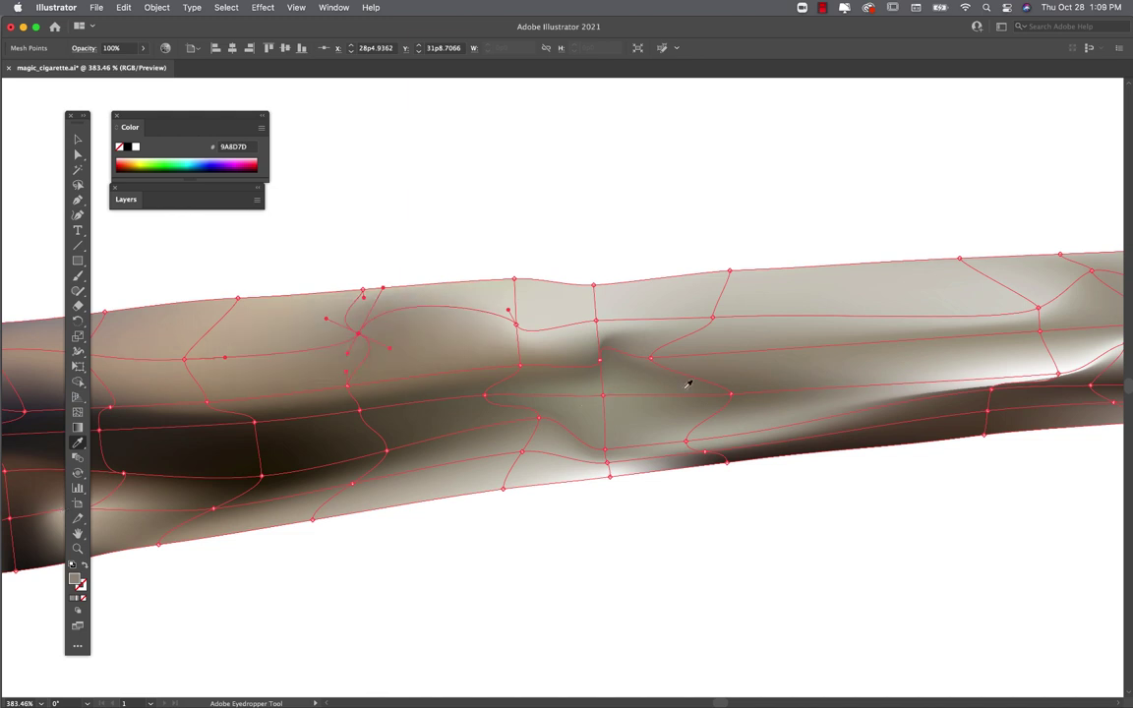
left_click(575, 466)
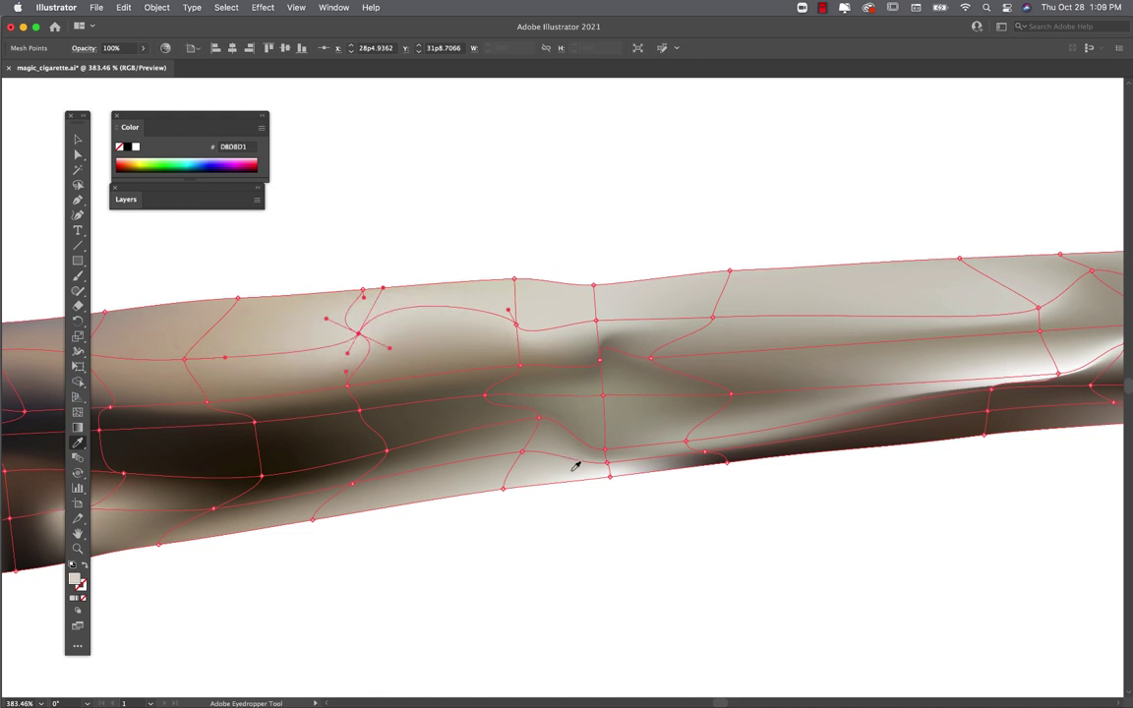
left_click(605, 468)
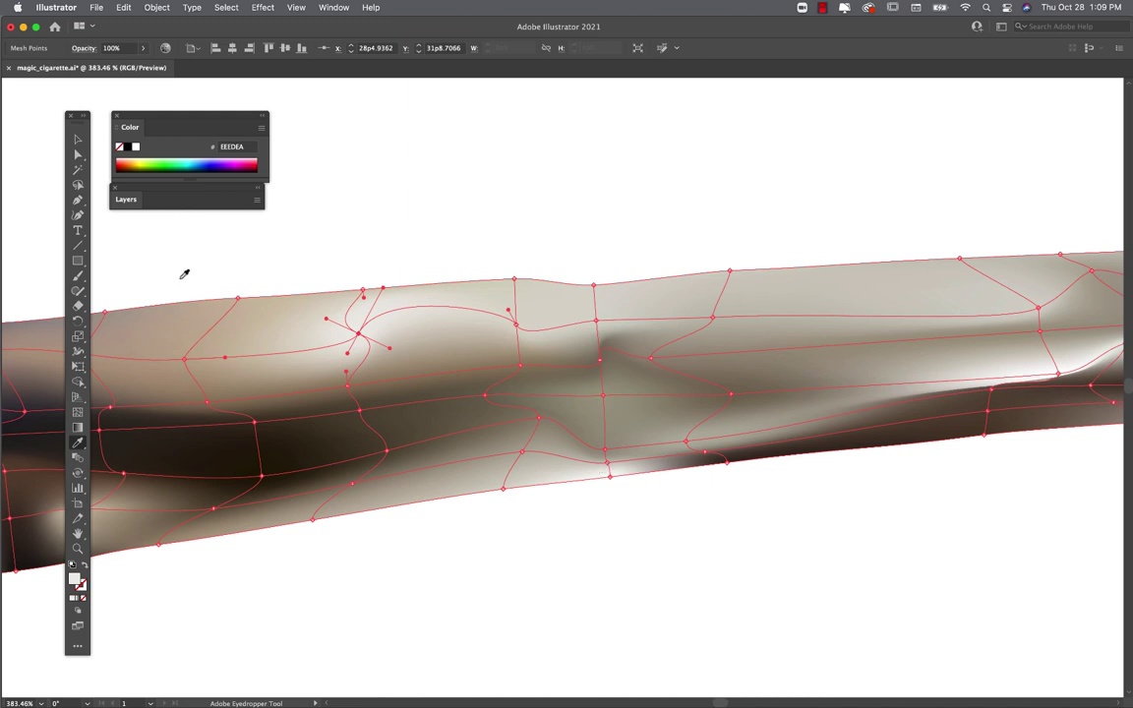
left_click(79, 155)
left_click(190, 240)
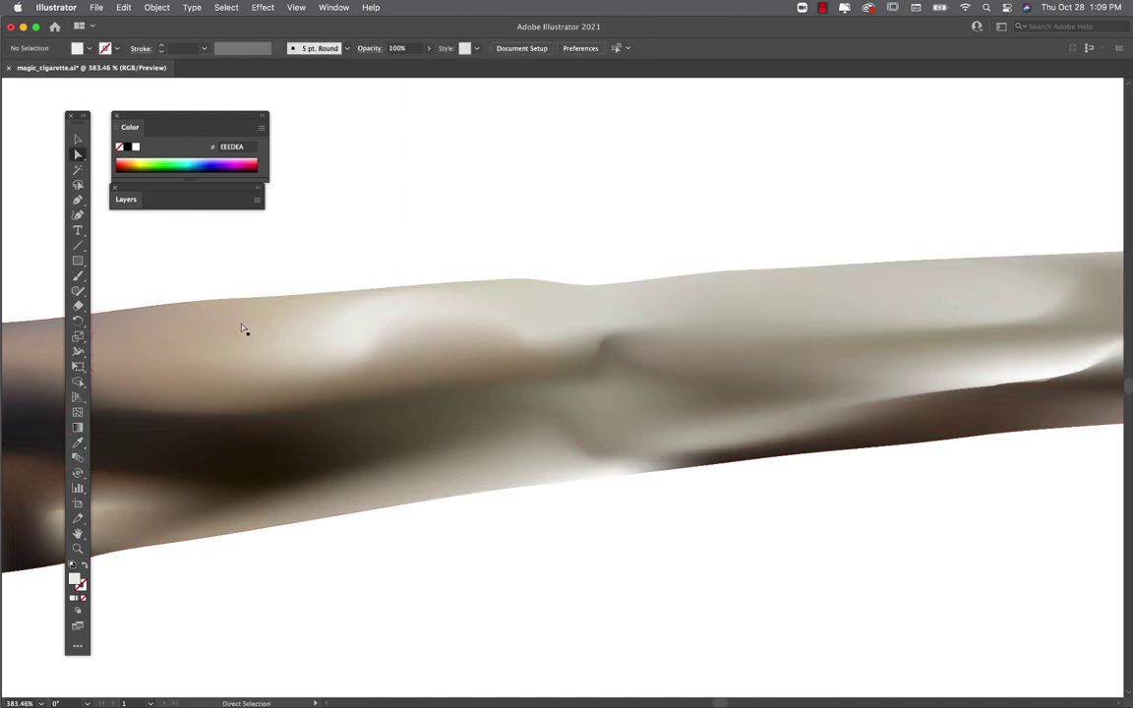
Step: Inspect the burnt end, the ash strands and the shading along the whole cigarette at different magnifications
scroll(475, 570, "left", 5)
scroll(475, 571, "down", 2)
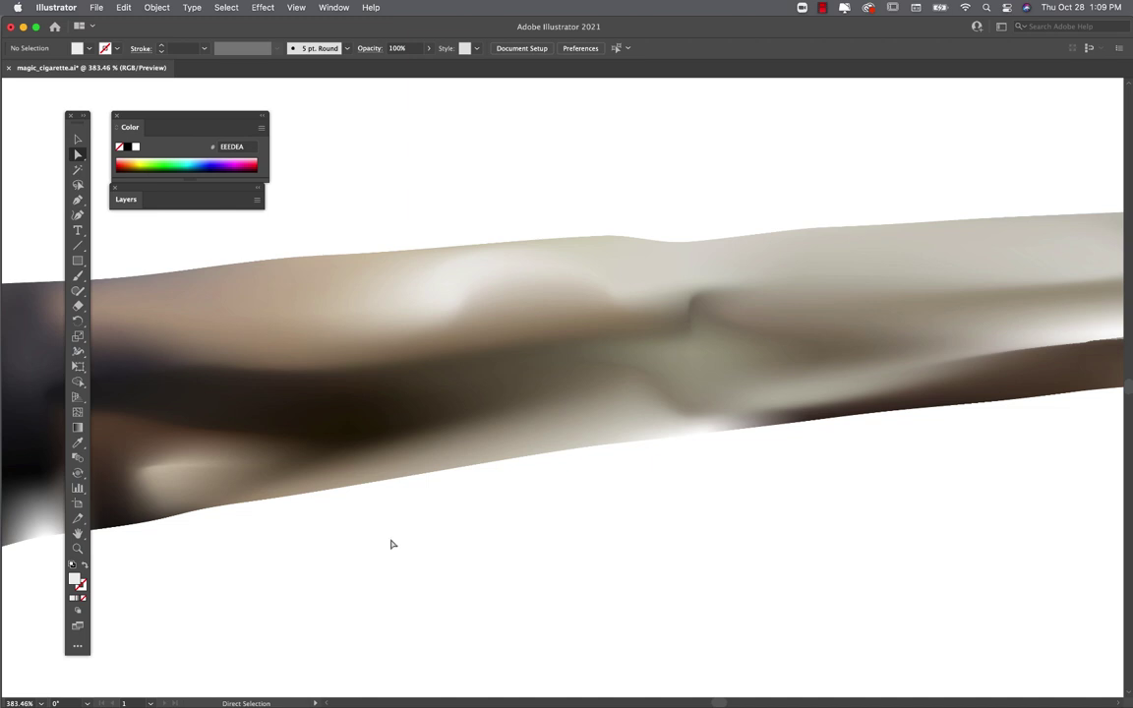
scroll(390, 544, "left", 15)
scroll(390, 544, "down", 2)
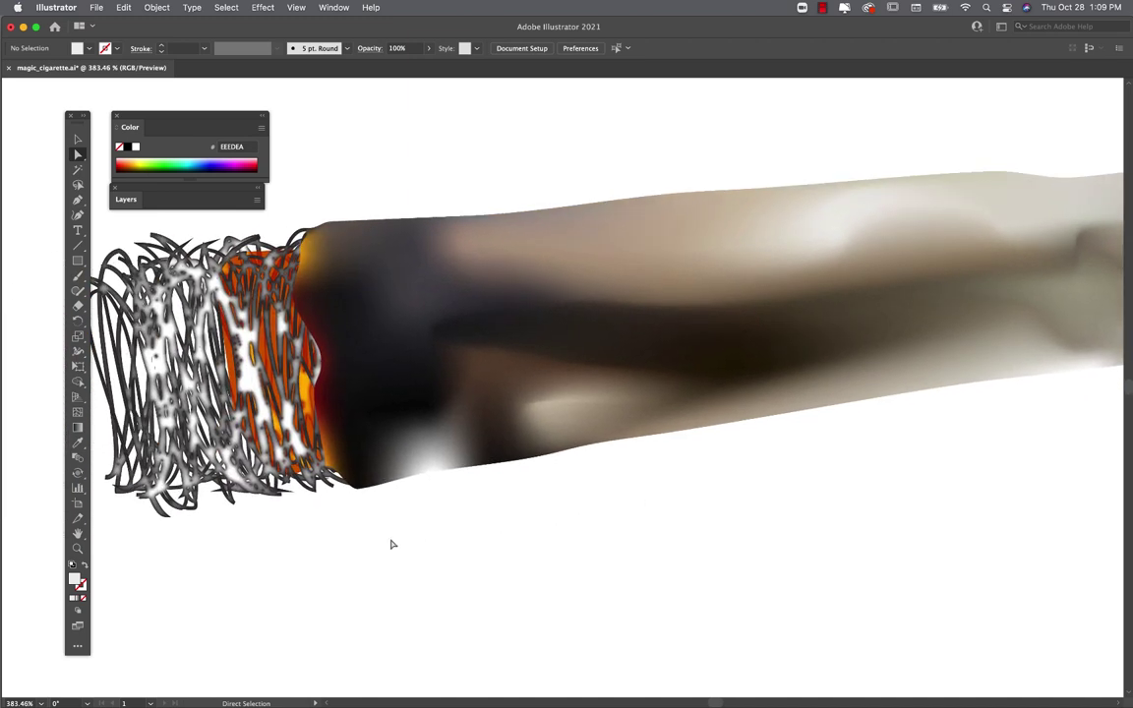
scroll(390, 544, "down", 6)
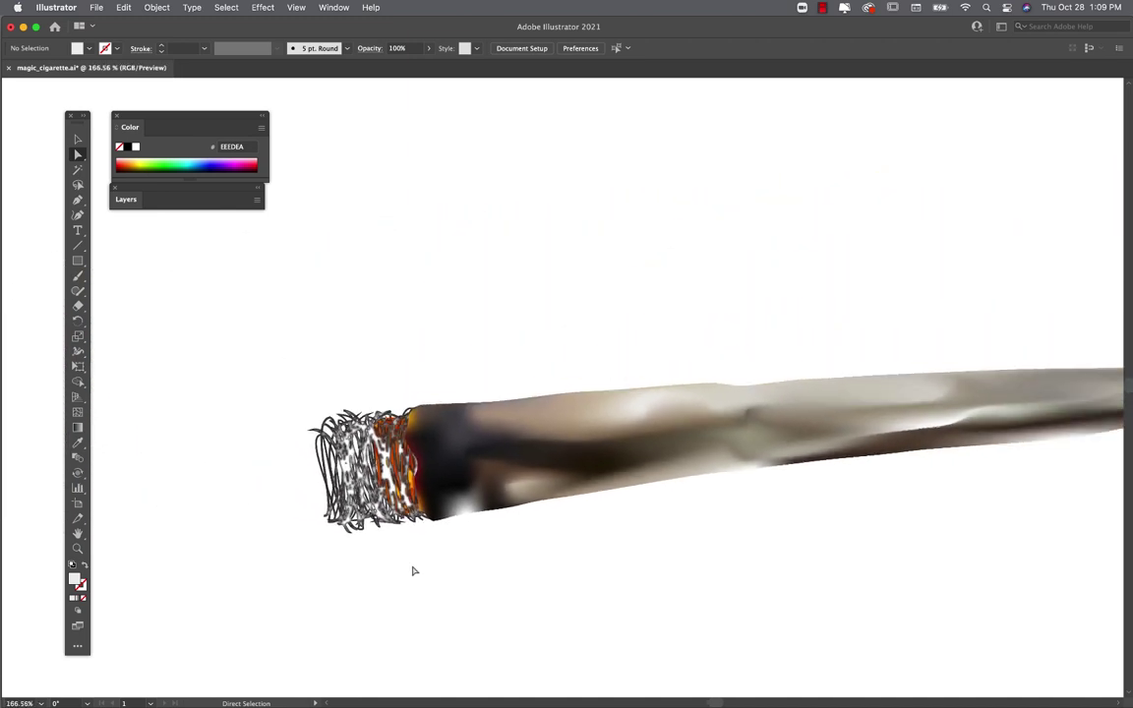
scroll(462, 585, "up", 3)
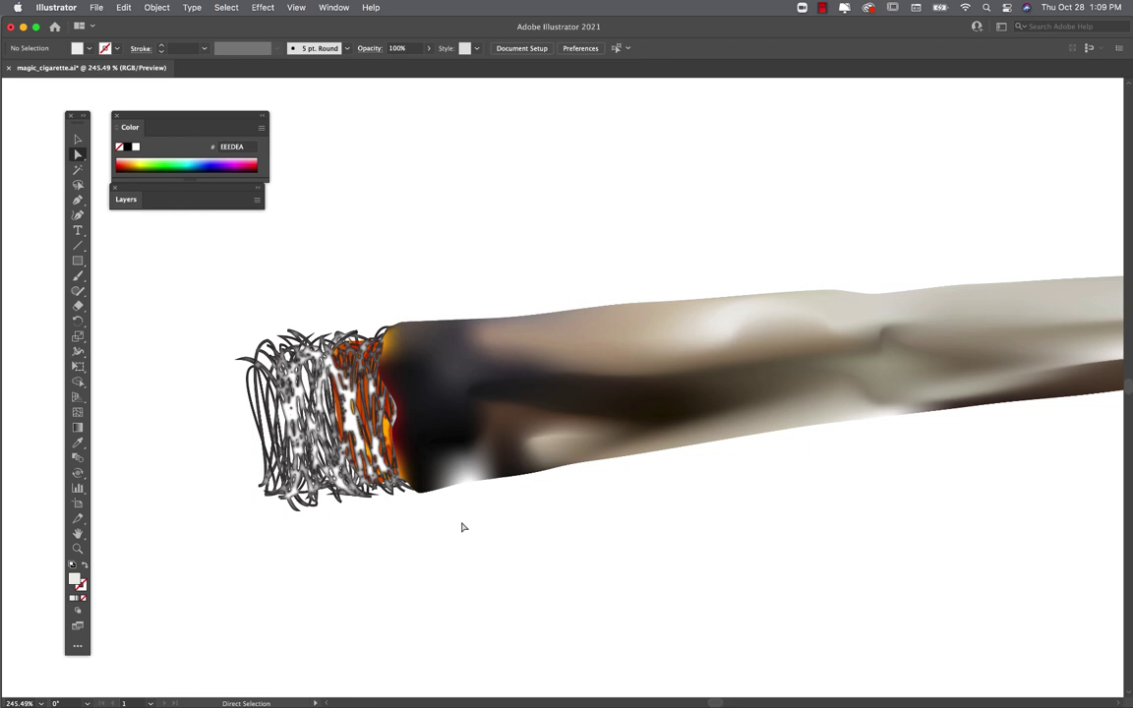
scroll(463, 528, "right", 2)
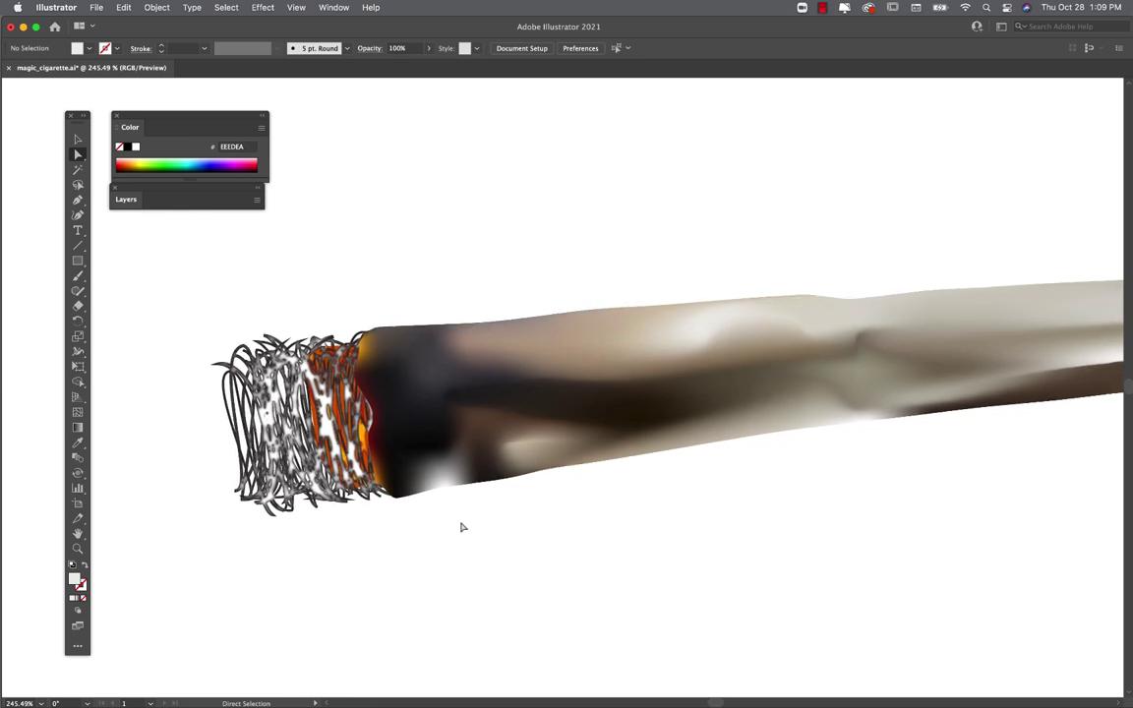
scroll(480, 518, "down", 5)
scroll(526, 532, "right", 5)
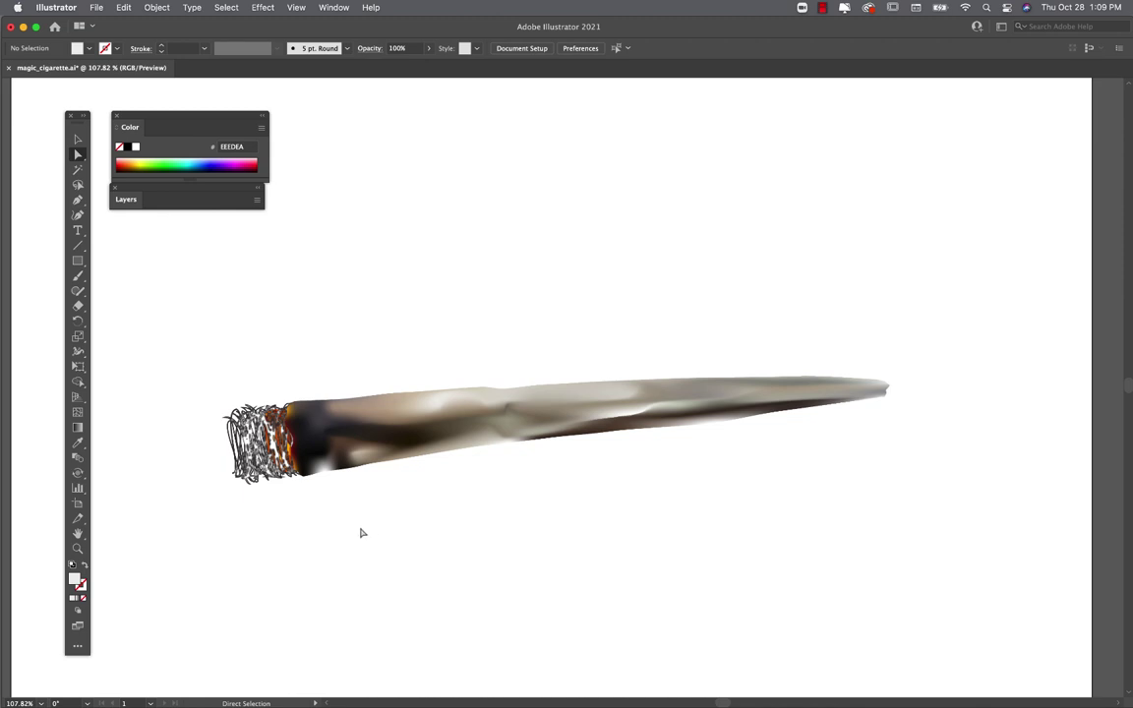
scroll(361, 533, "up", 5)
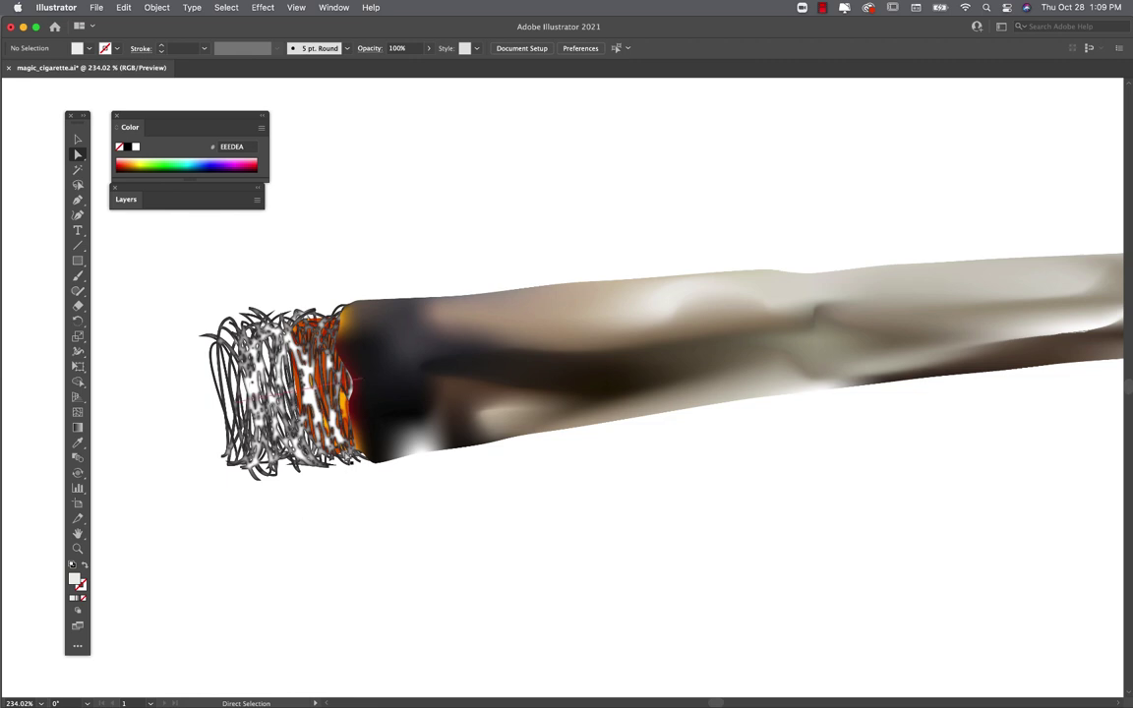
scroll(368, 490, "down", 5)
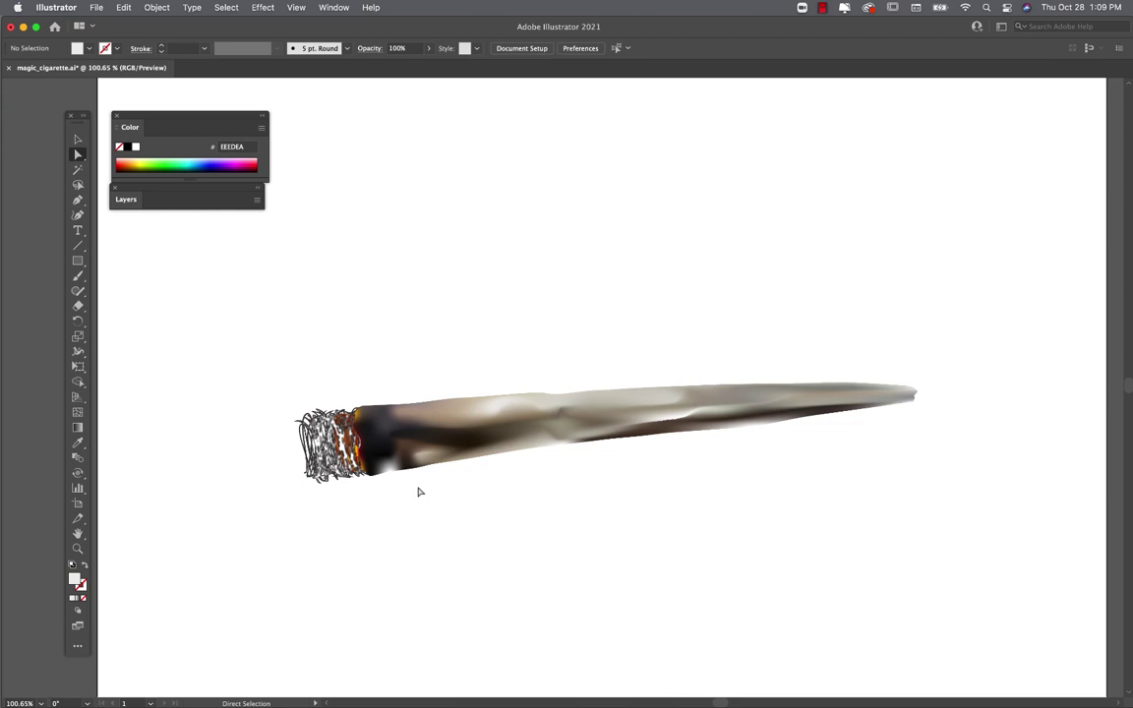
scroll(417, 492, "down", 1)
scroll(385, 498, "up", 6)
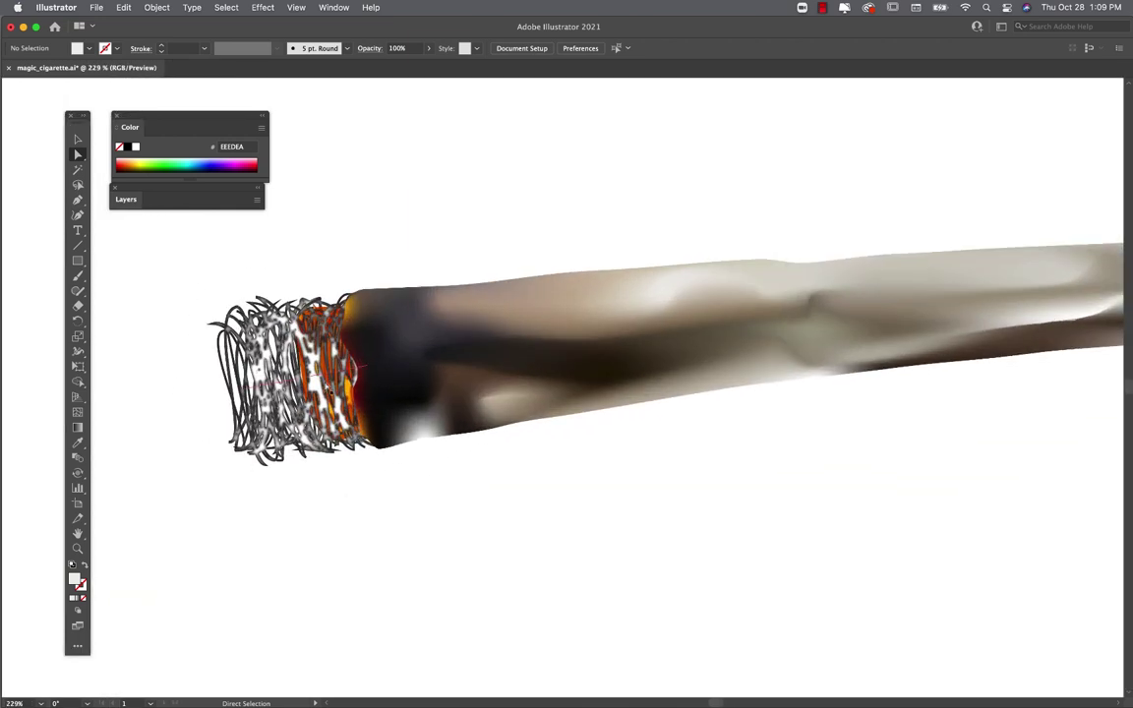
scroll(419, 481, "down", 2)
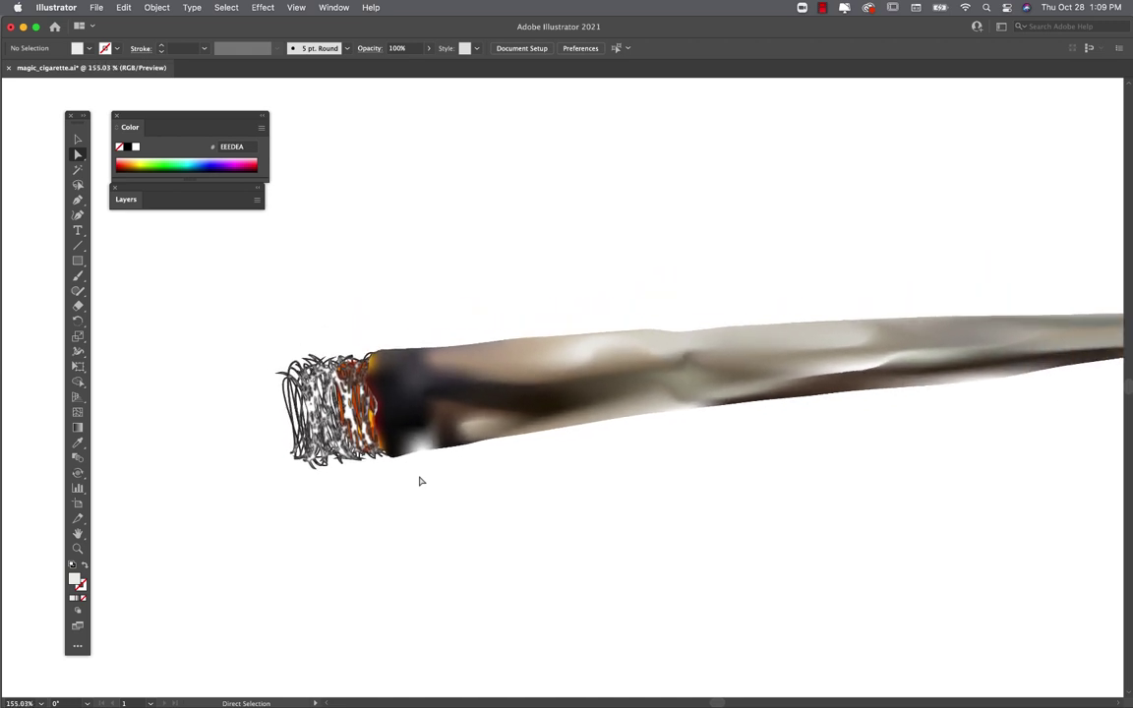
scroll(419, 480, "up", 4)
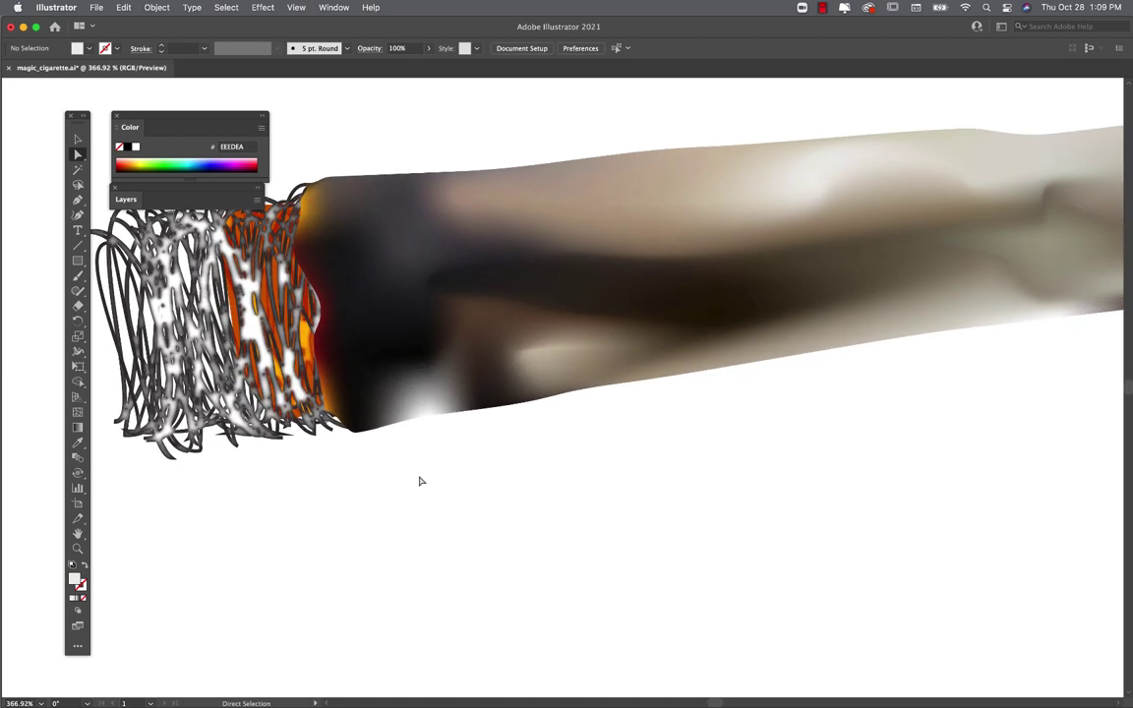
scroll(419, 481, "down", 4)
scroll(494, 504, "down", 2)
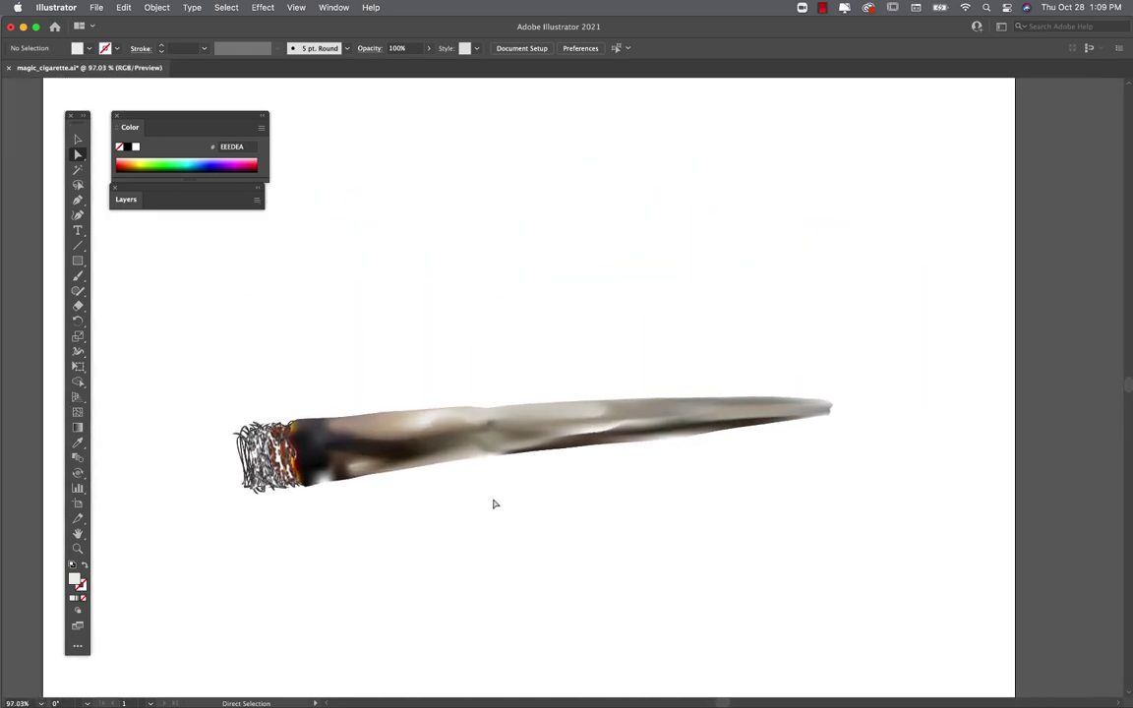
Step: Pull the burnt-end pieces apart, moving one set of ash strands beside the other and the orange ember shape below them
scroll(495, 503, "left", 2)
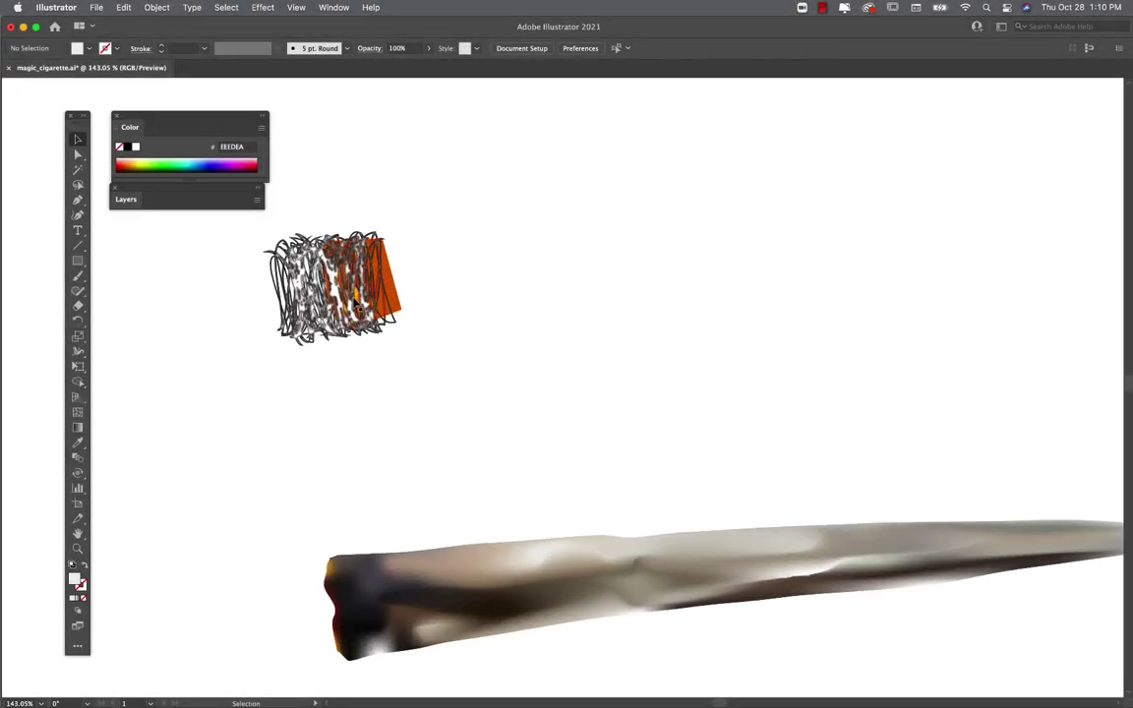
scroll(359, 310, "up", 3)
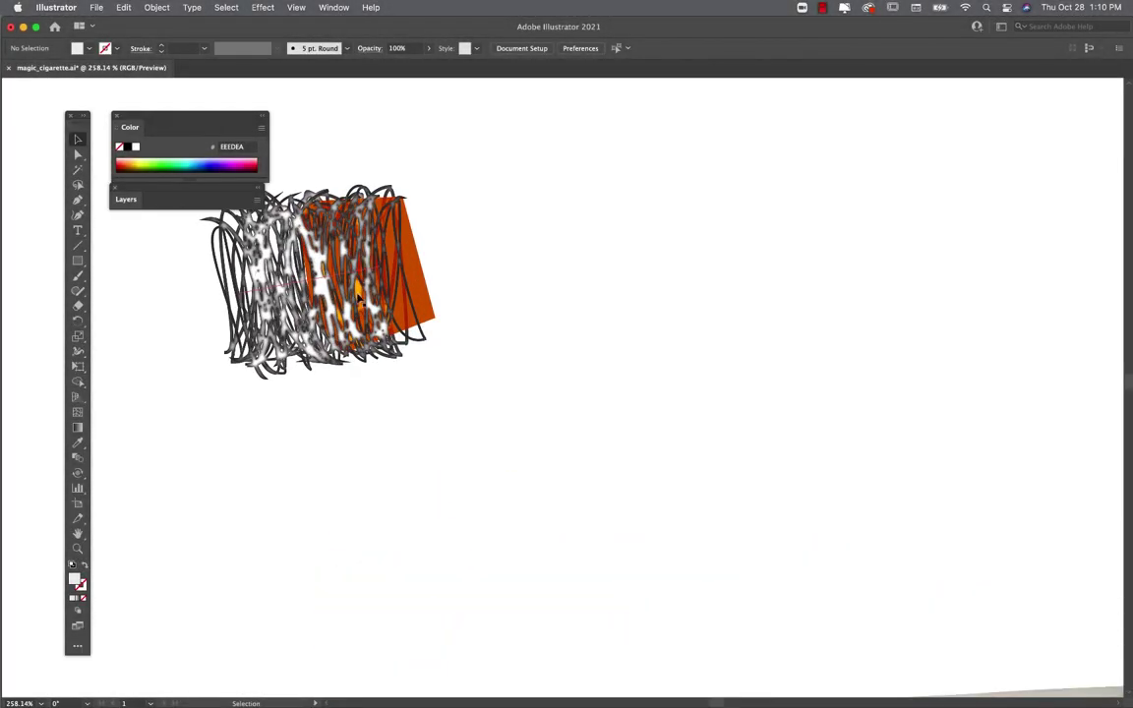
left_click(364, 280)
left_click_drag(364, 280, 647, 277)
left_click_drag(404, 300, 467, 503)
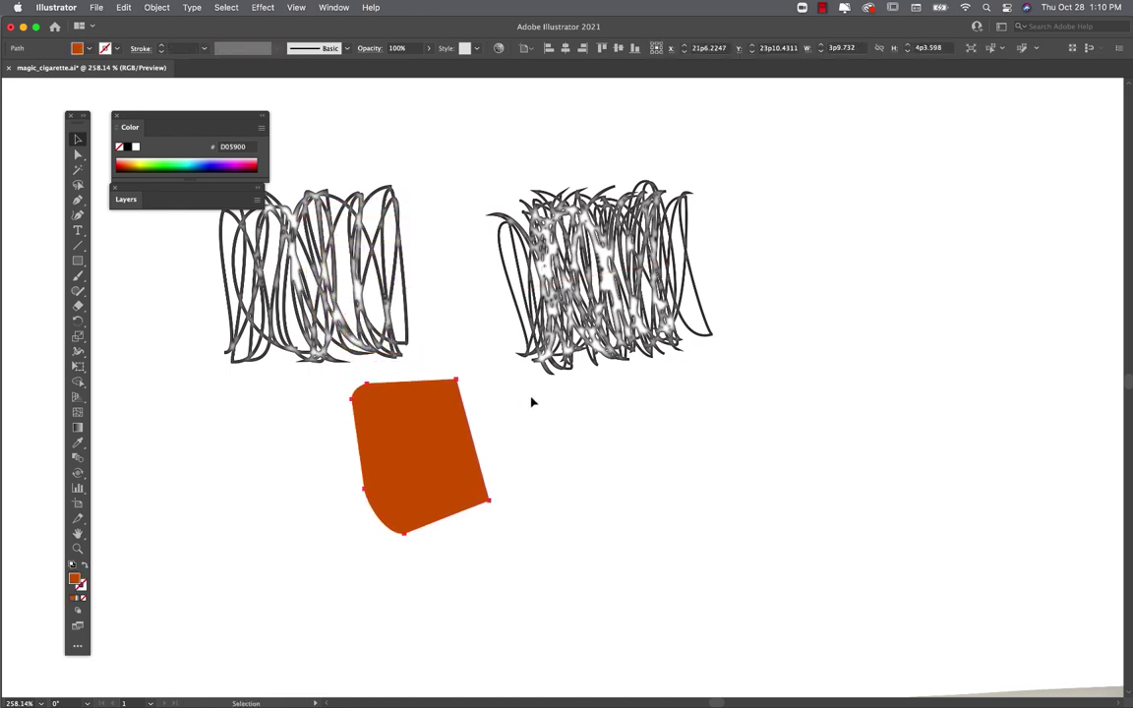
Step: Stack the remaining ash strands over the moved set and place the orange ember shape back within their right half
left_click(511, 328)
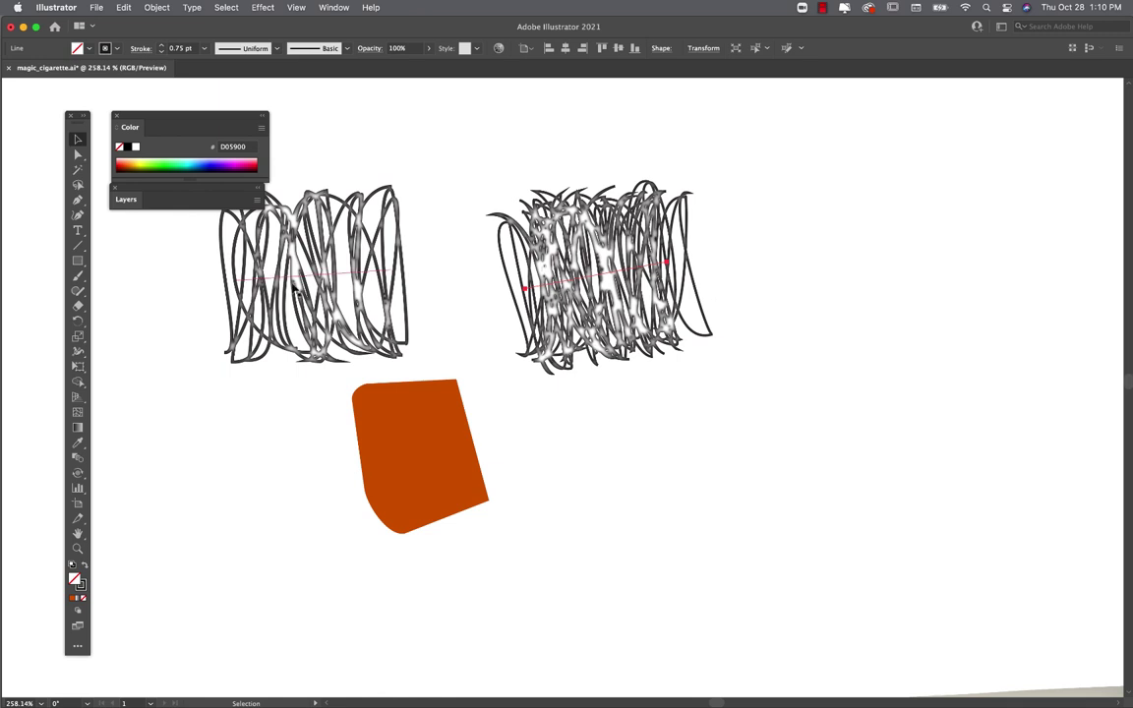
mouse_move(295, 283)
left_mouse_down()
mouse_move(523, 304)
mouse_move(590, 295)
left_mouse_up()
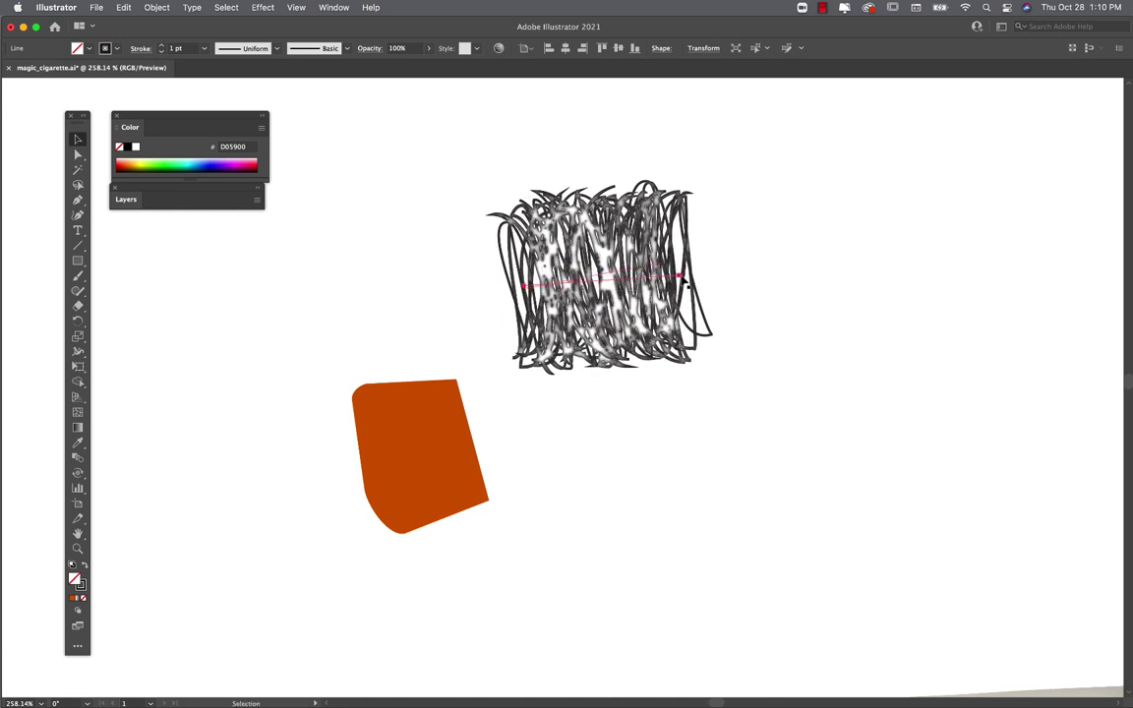
left_click(361, 450)
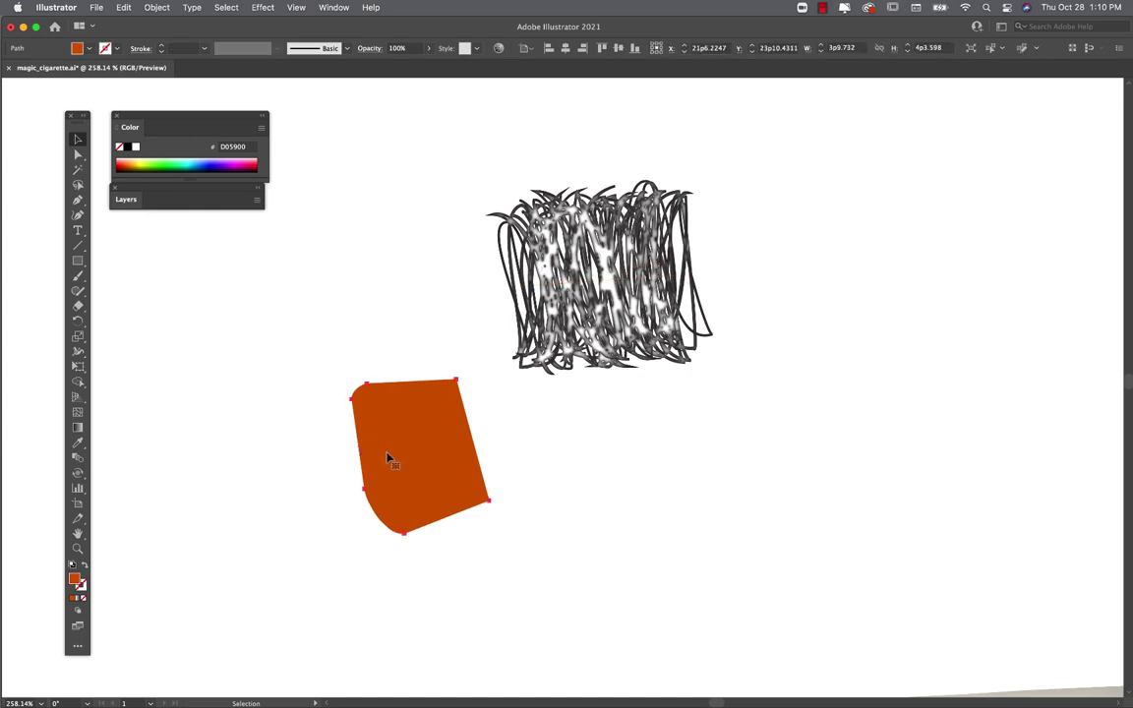
left_click_drag(386, 458, 364, 340)
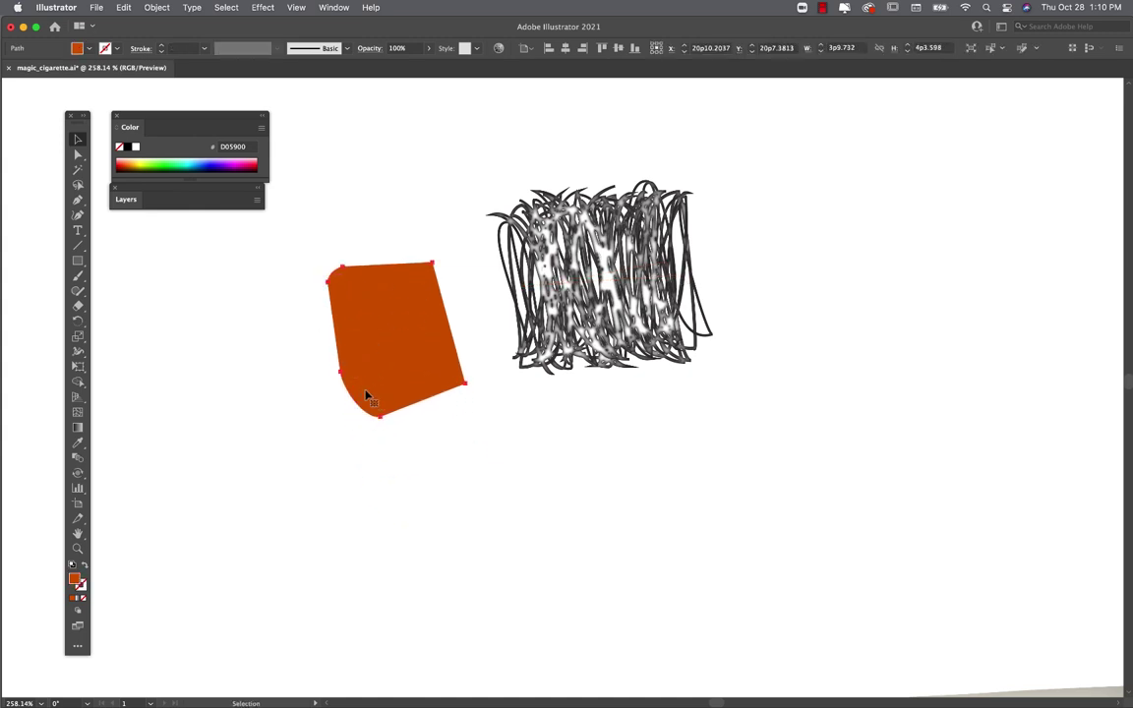
left_click(395, 361)
mouse_move(395, 361)
left_mouse_down()
mouse_move(694, 300)
mouse_move(629, 308)
left_mouse_up()
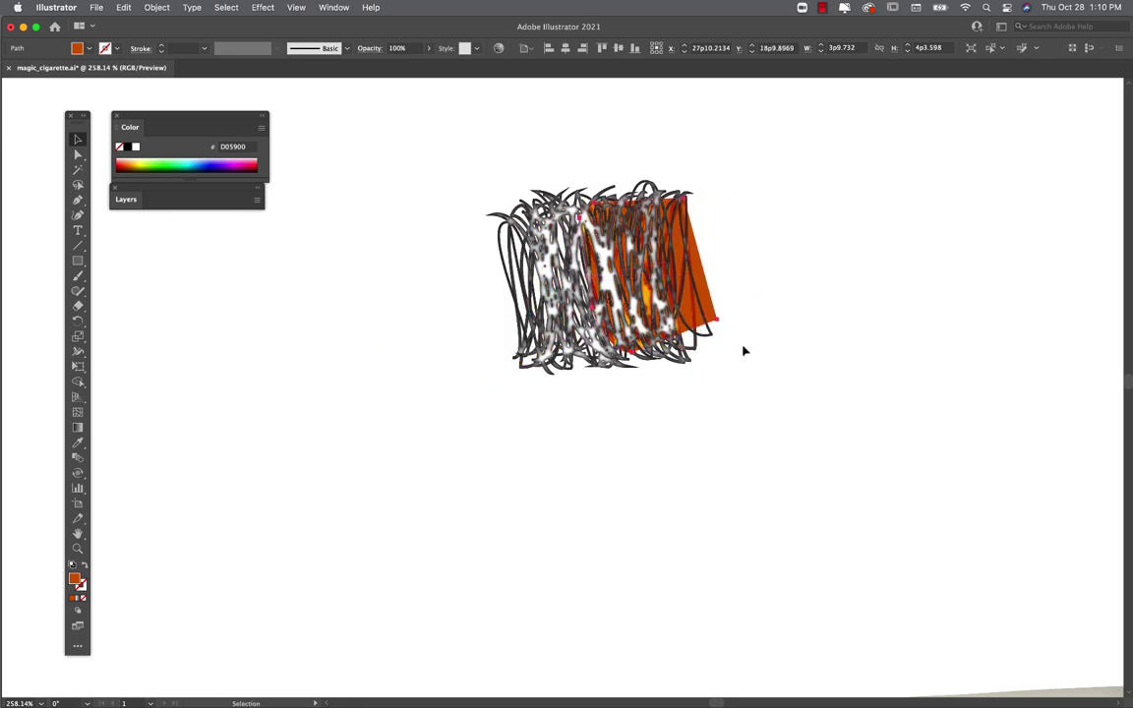
Step: Reshape the orange ember shape by pulling its lower-right anchor down and its upper-right anchor outward
left_click(79, 155)
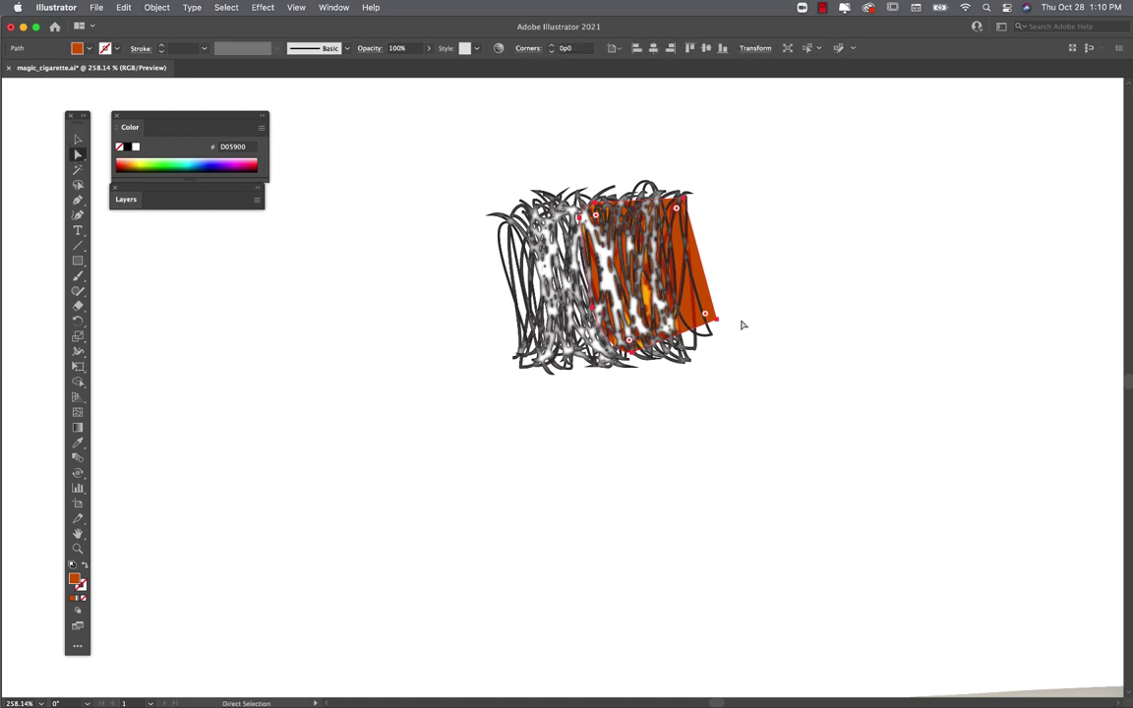
left_click_drag(717, 323, 716, 342)
left_click_drag(685, 198, 699, 193)
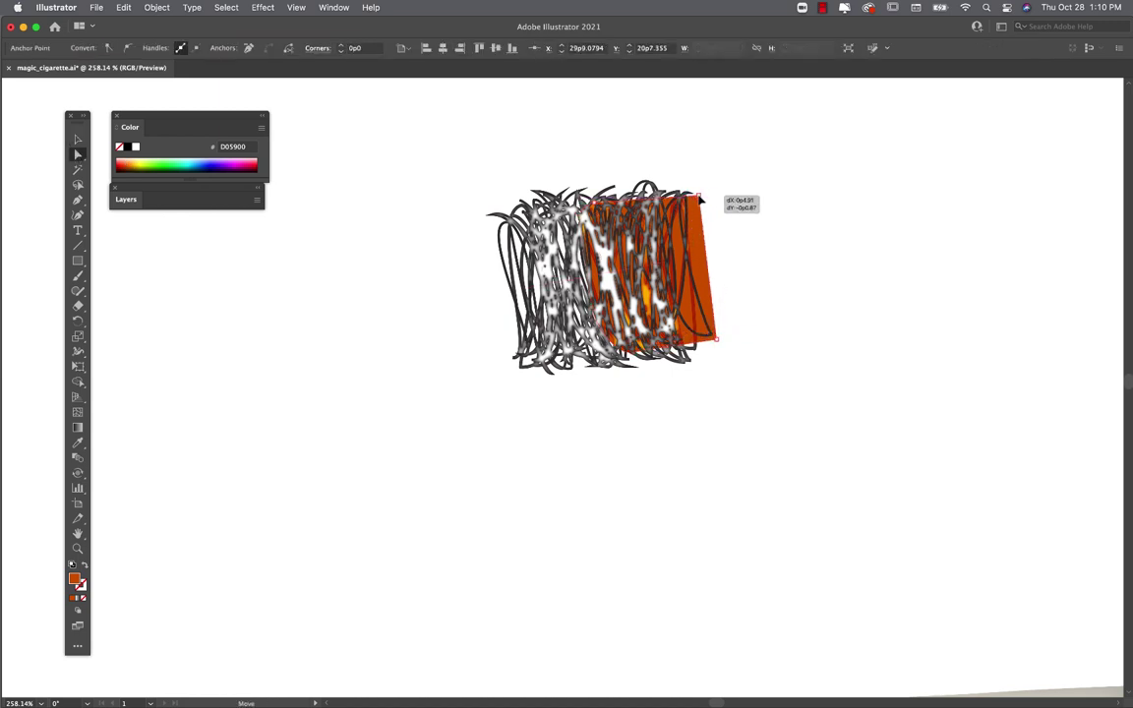
left_click(730, 238)
Step: Select the orange ember shape and display its Transparency settings beside the ash artwork
scroll(729, 240, "up", 2)
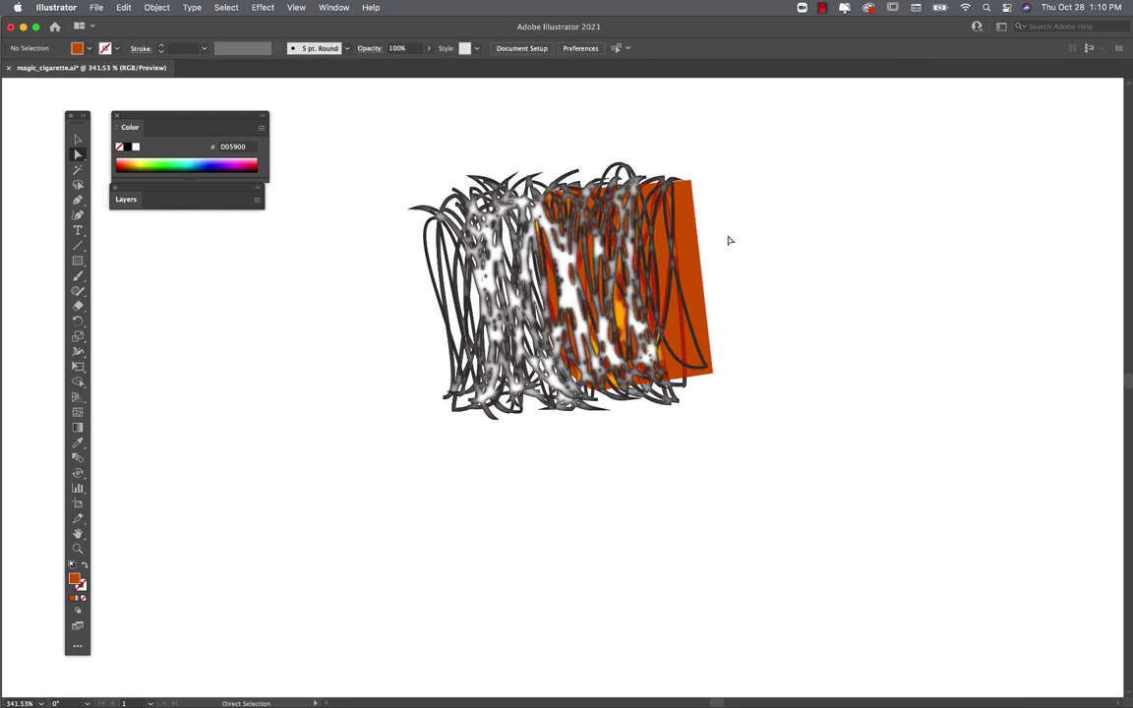
scroll(728, 240, "right", 2)
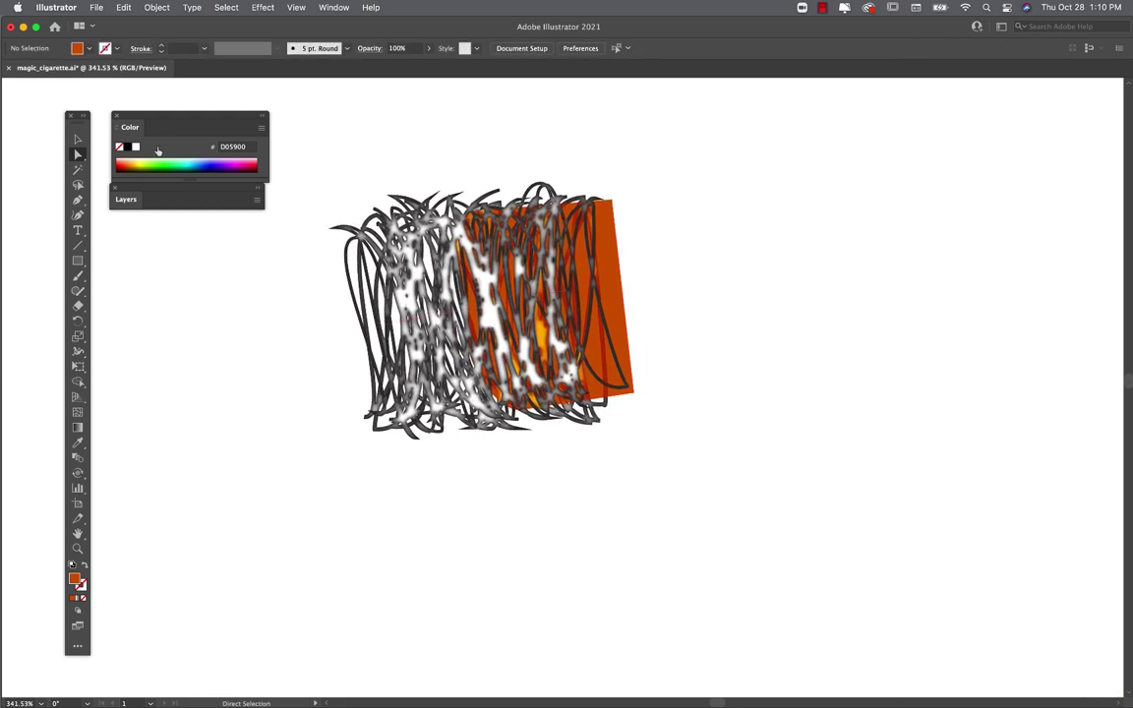
left_click(77, 138)
left_click(612, 258)
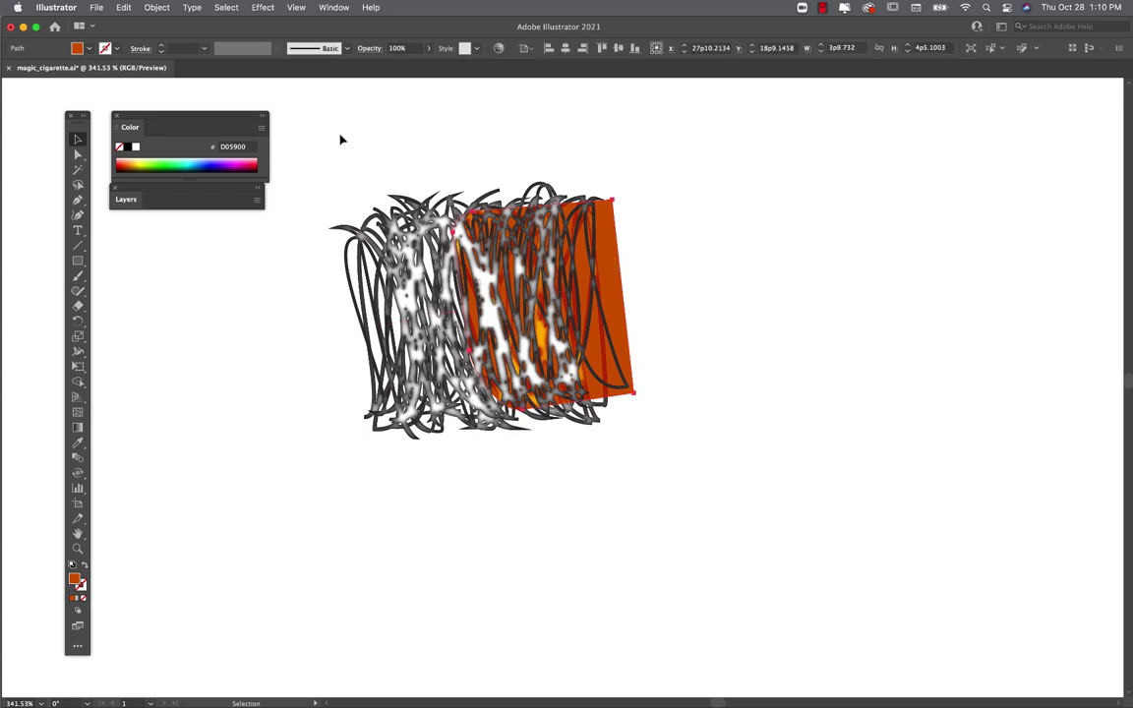
left_click(333, 7)
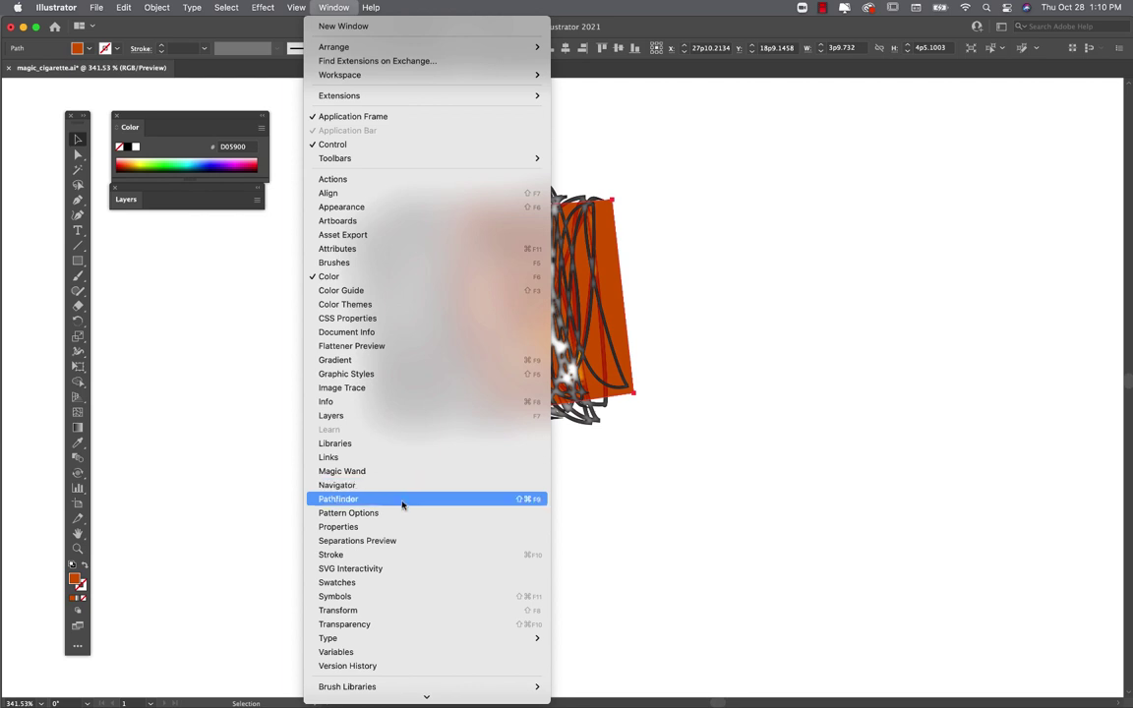
left_click(397, 630)
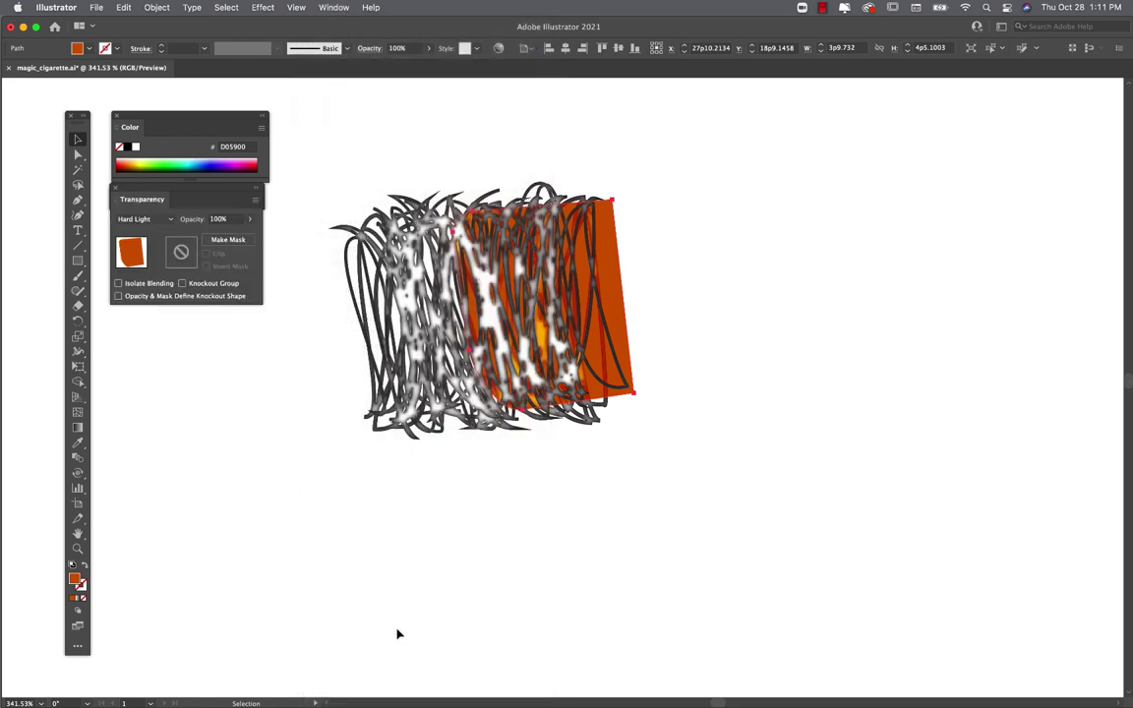
left_click_drag(149, 191, 715, 143)
Step: Try Darken, set the orange ember shape's blending mode to Color Dodge, and check the glow between the strands up close
left_click(710, 175)
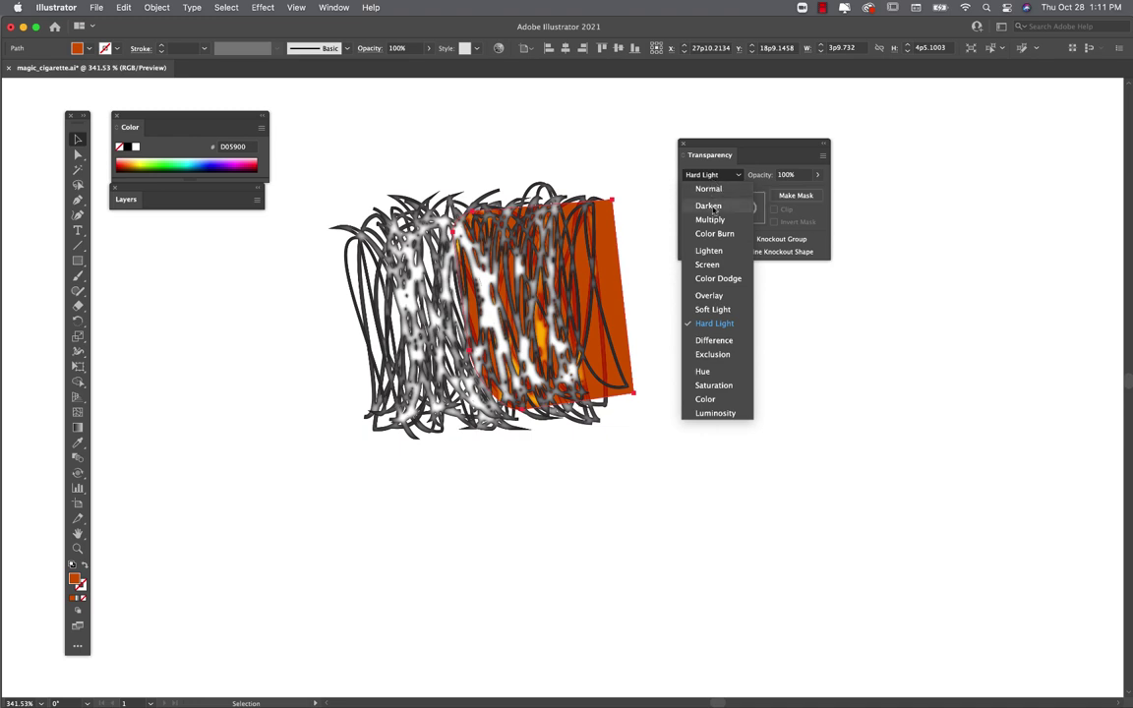
left_click(709, 205)
left_click(711, 179)
left_click(707, 285)
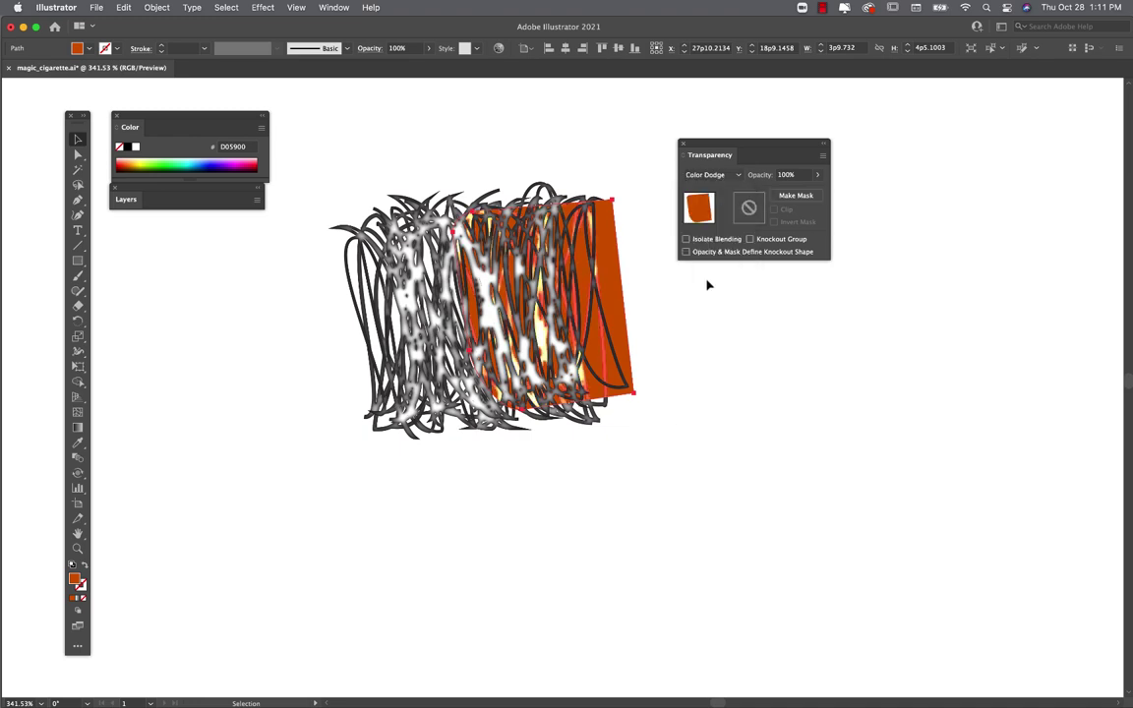
left_click(690, 321)
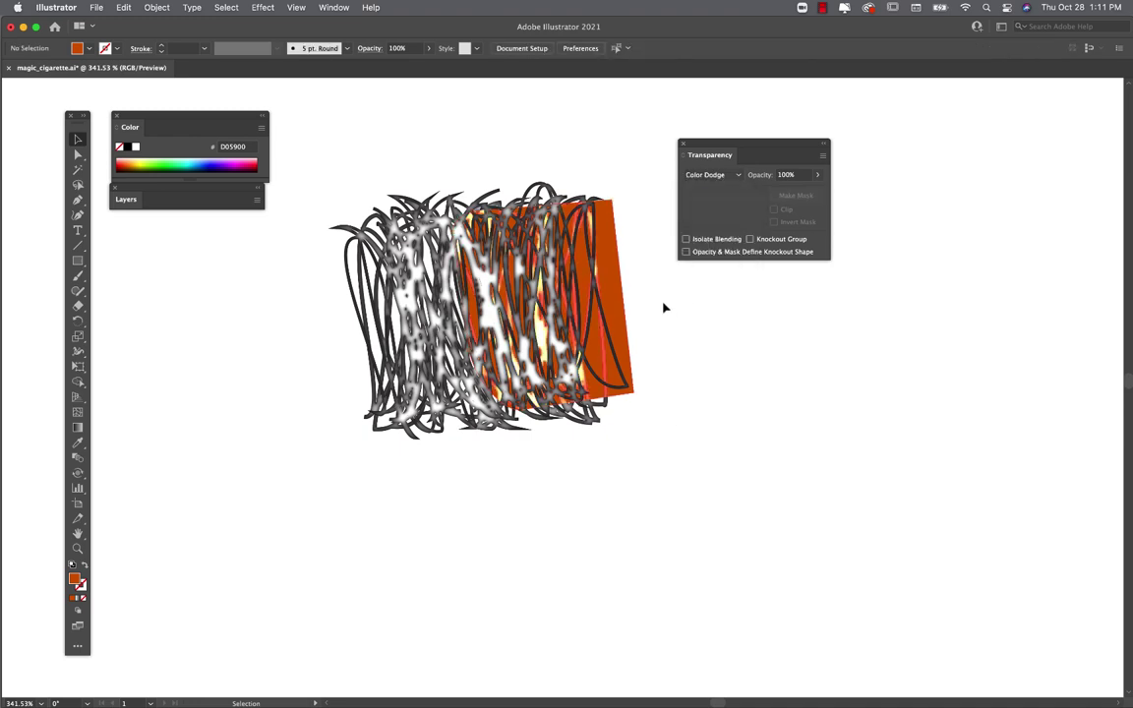
scroll(664, 308, "up", 3)
scroll(664, 308, "up", 3)
scroll(662, 307, "down", 3)
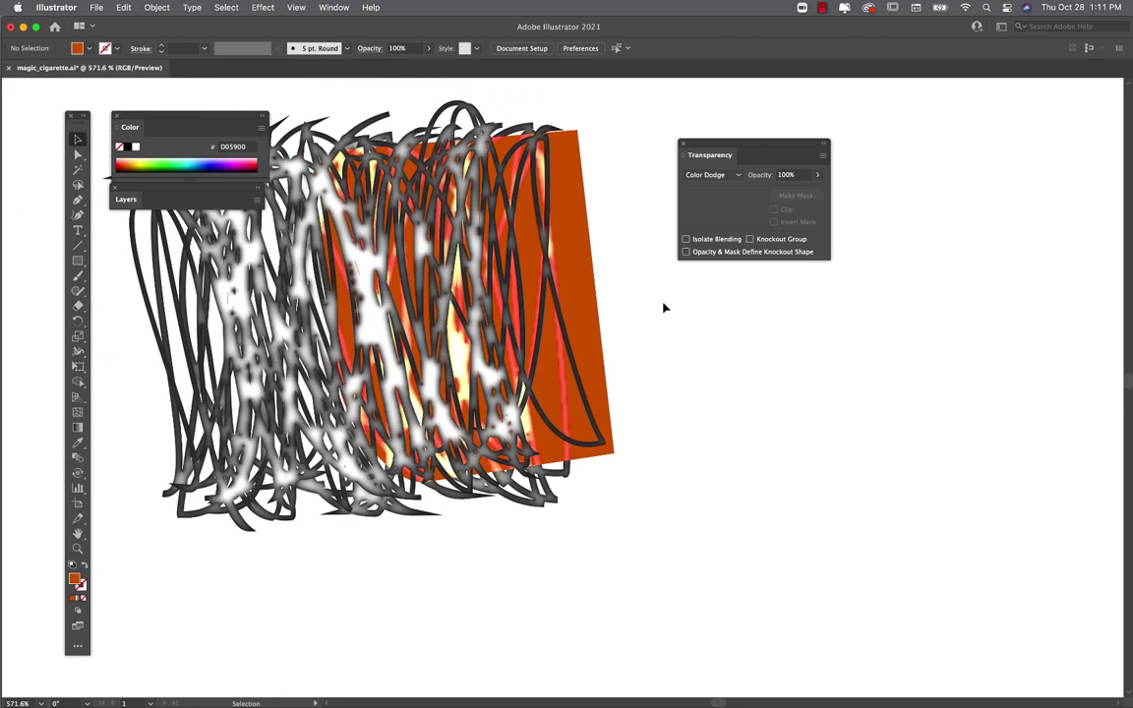
scroll(661, 312, "down", 3)
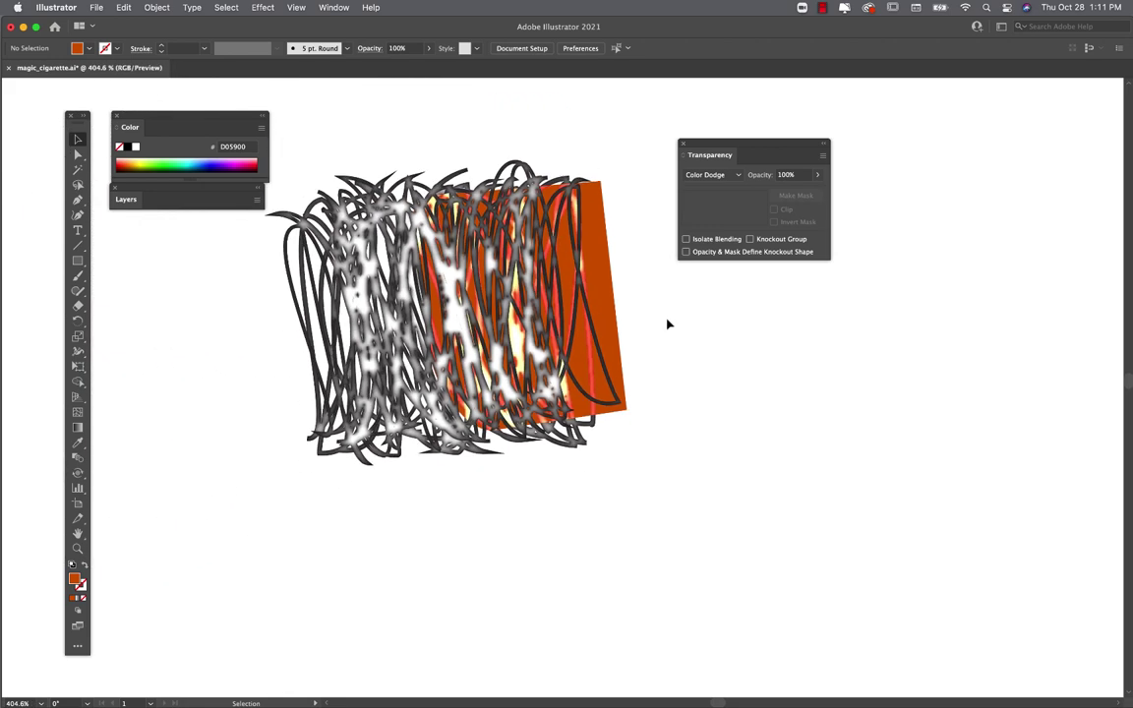
Step: Move the whole ash and ember group to the artboard's upper-left area, away from the cigarette, and deselect it
scroll(666, 324, "down", 10)
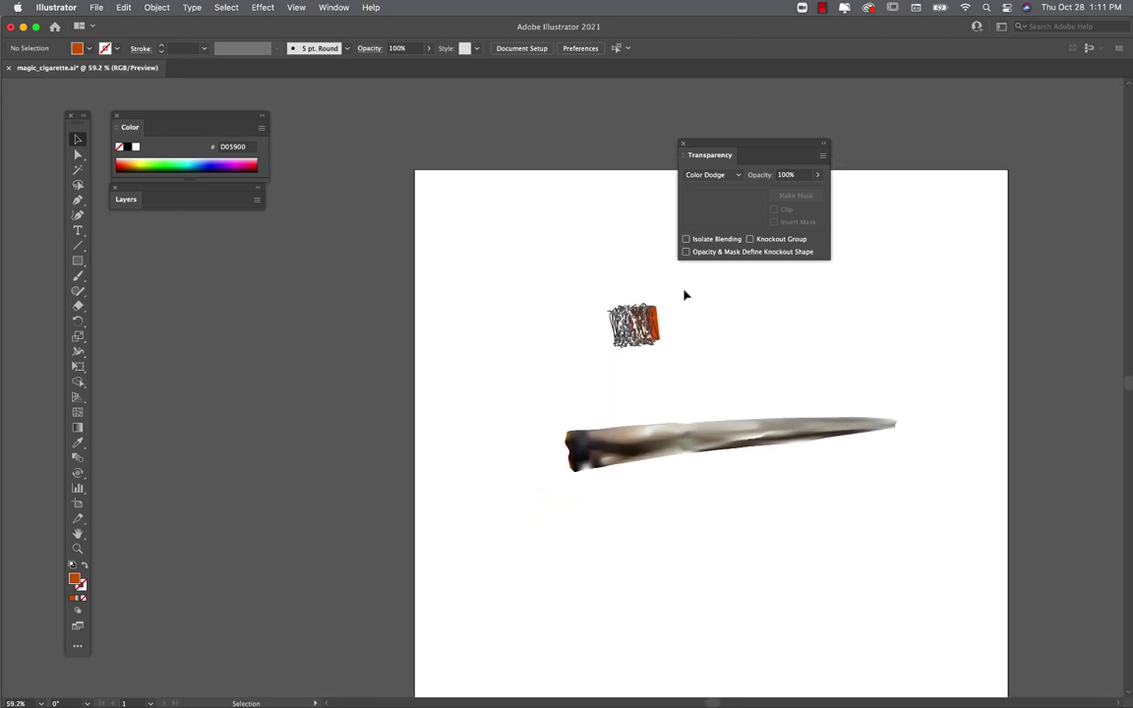
left_click_drag(641, 323, 513, 242)
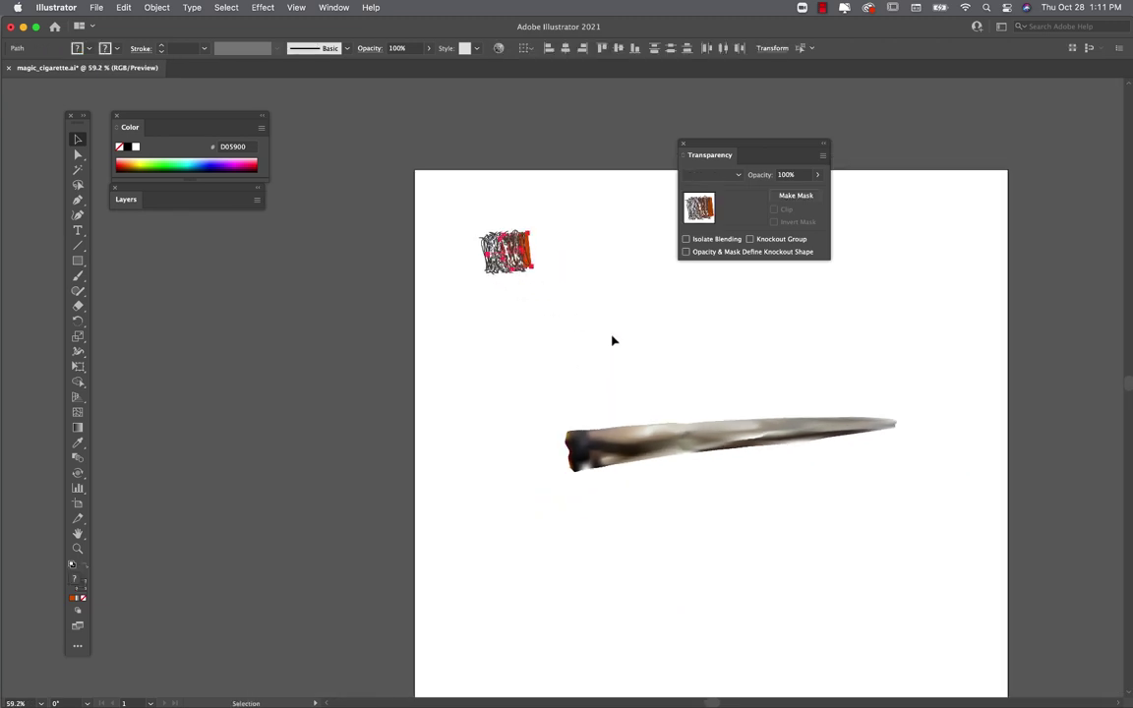
left_click(619, 336)
scroll(630, 339, "right", 3)
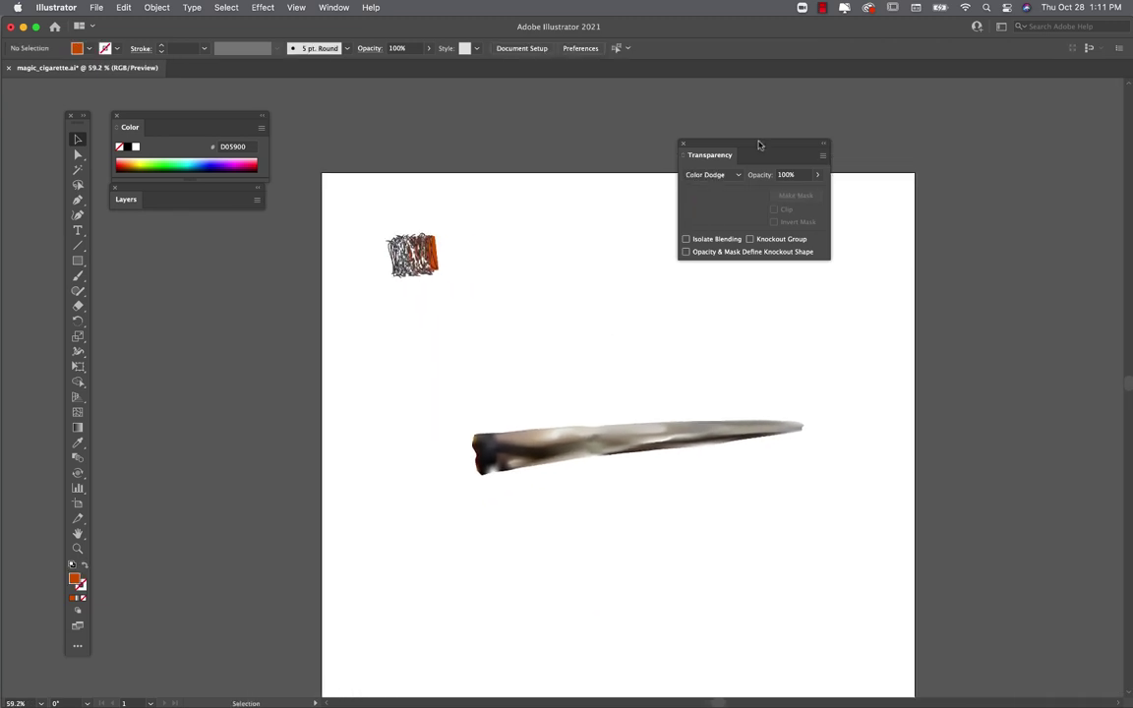
Step: List the objects in the cigarett art layer and hide both Line objects and the Path, leaving only the cigarette Mesh visible
left_click_drag(759, 144, 210, 233)
scroll(528, 534, "up", 4)
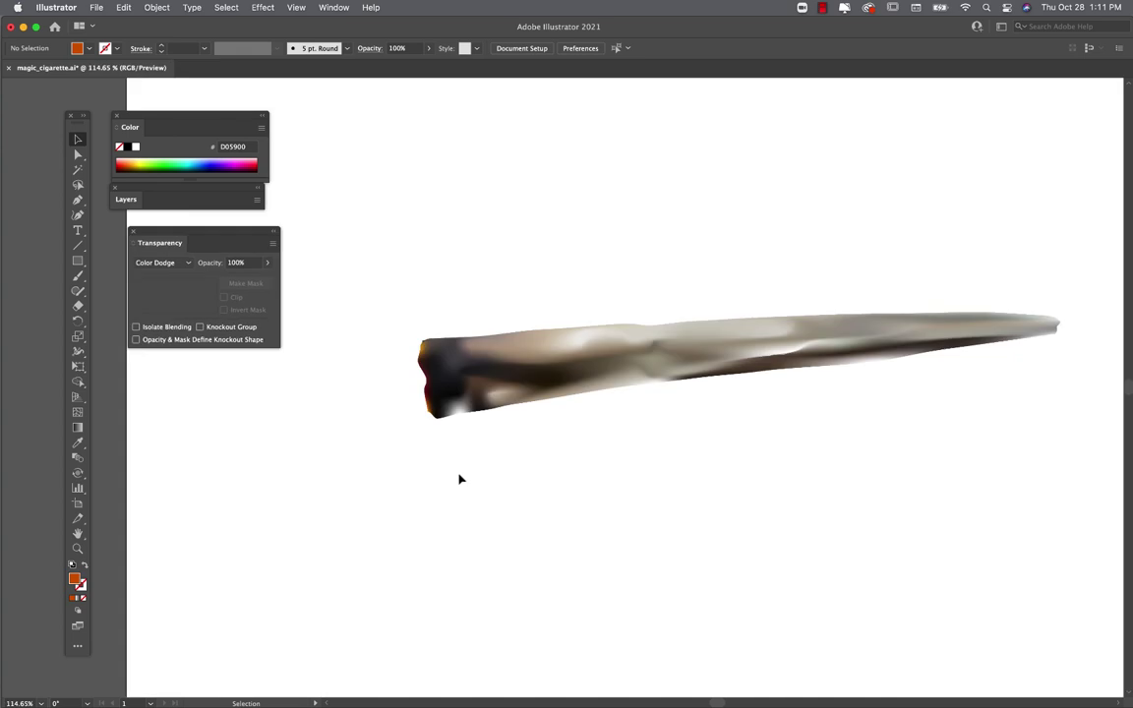
left_click(455, 397)
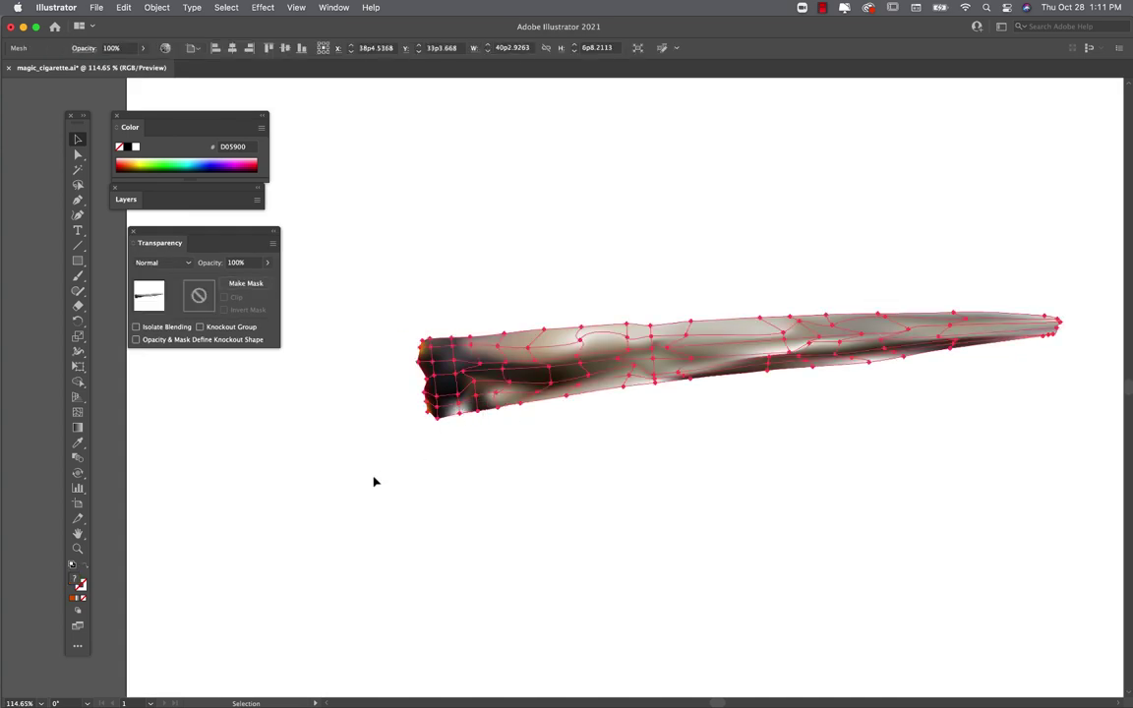
left_click(334, 7)
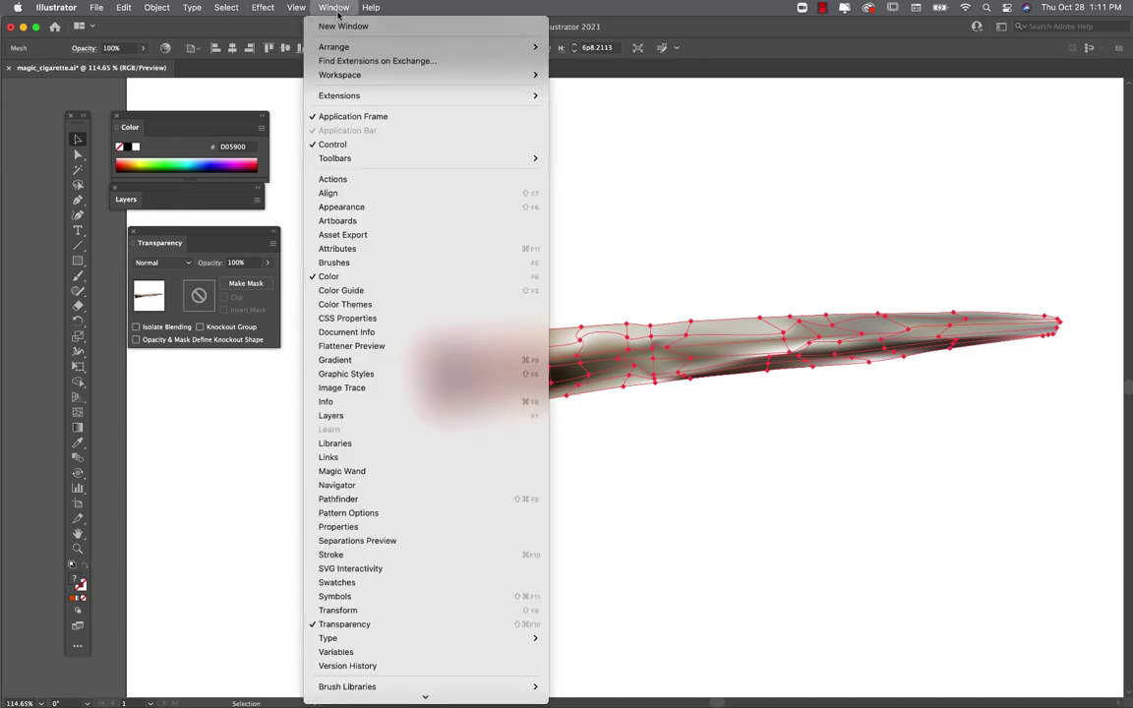
left_click(391, 415)
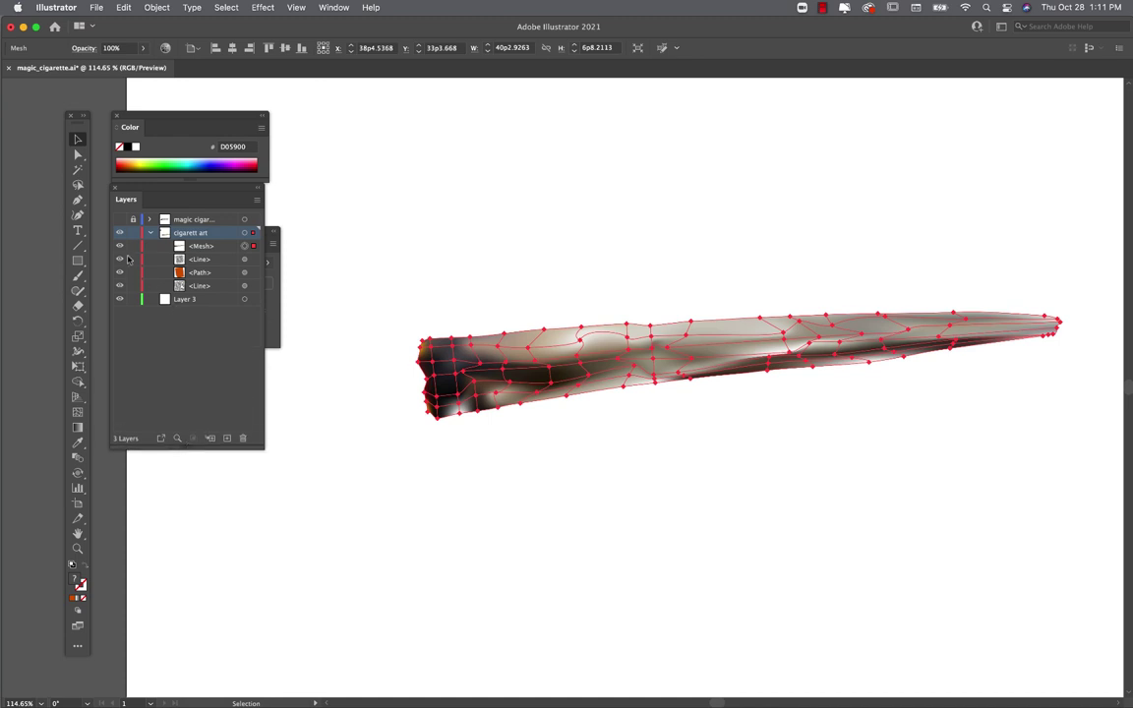
left_click_drag(120, 246, 120, 293)
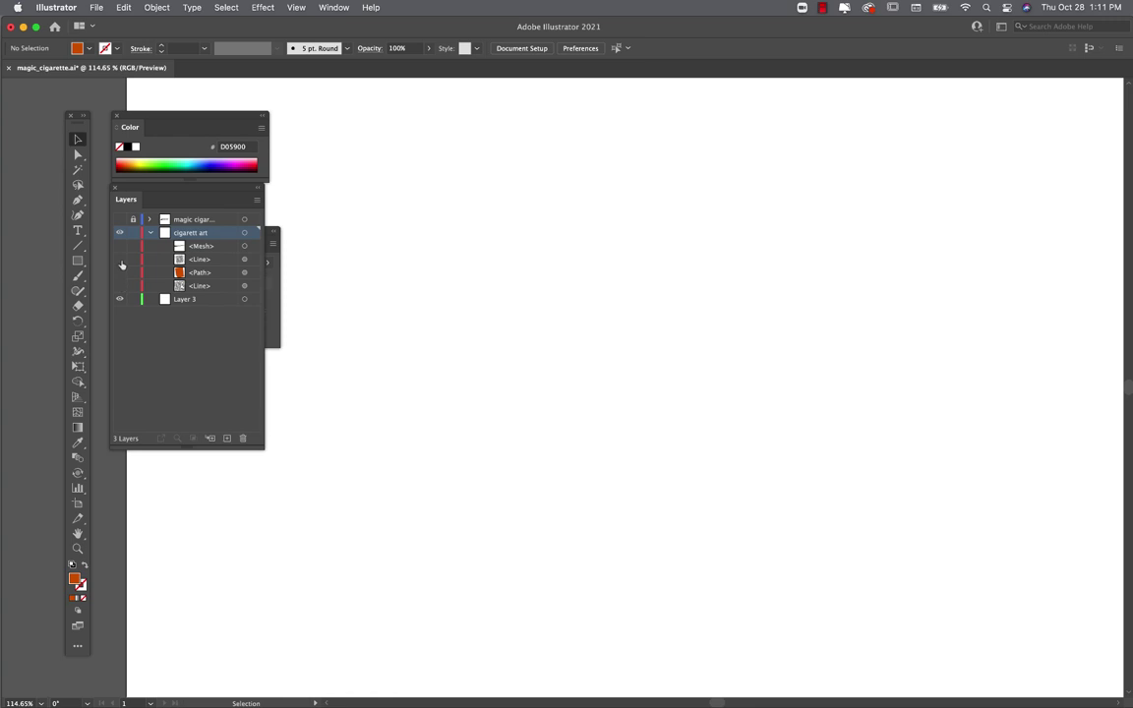
left_click(120, 246)
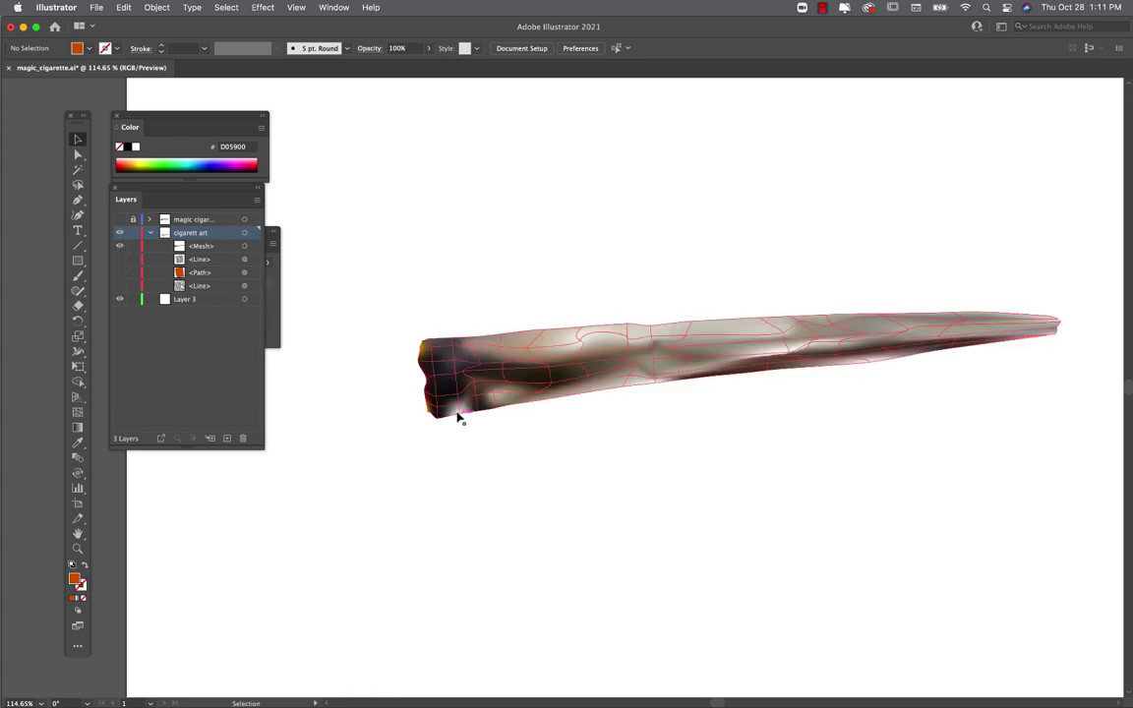
Step: Collapse and lock the cigarett art layer, and make Layer 3 the active, unlocked layer
left_click(201, 246)
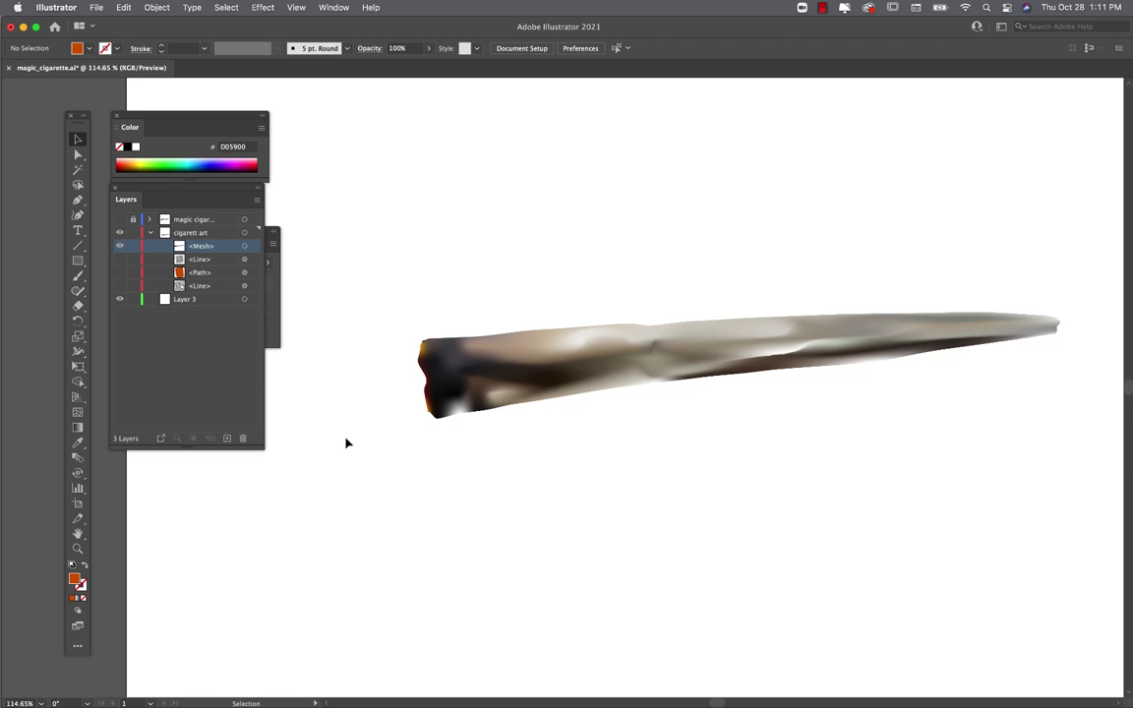
left_click(150, 234)
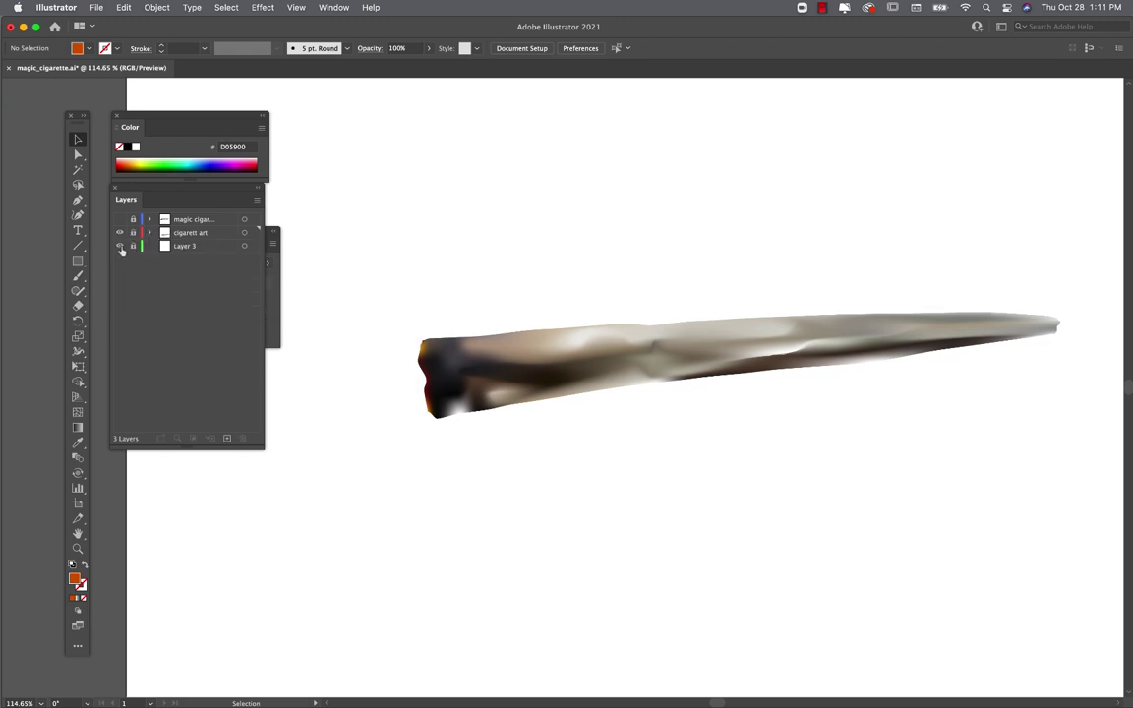
left_click(192, 246)
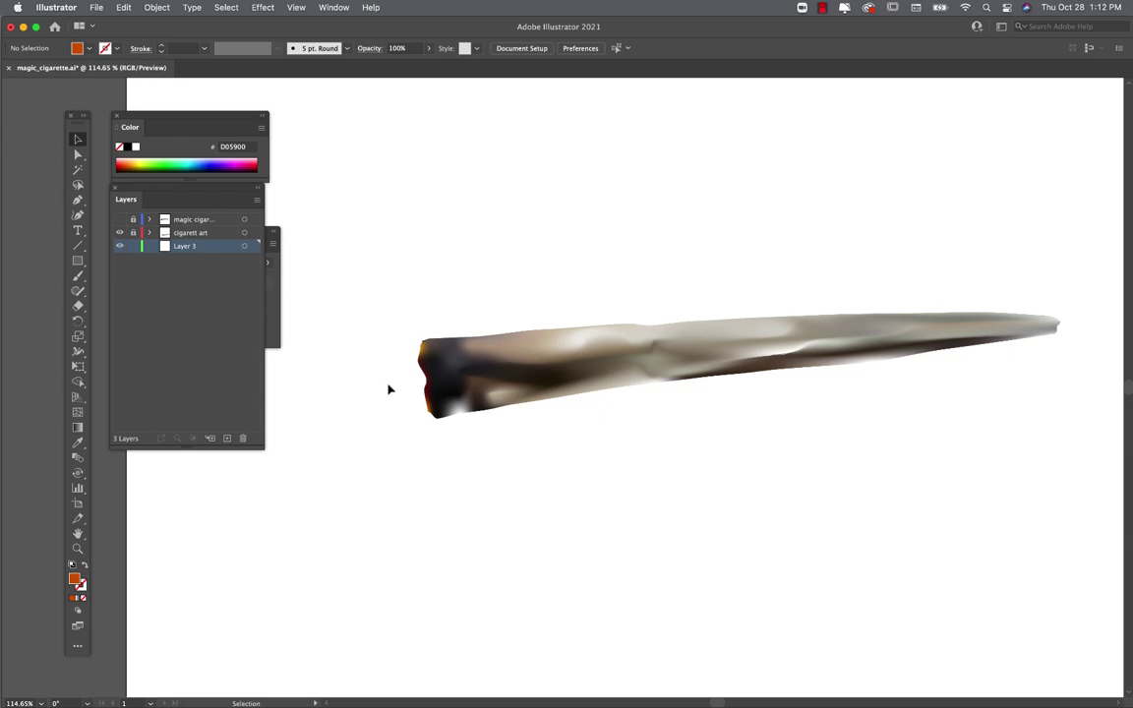
Step: Place the layer list below the Transparency settings and set the fill to None for new artwork on Layer 3
left_click_drag(153, 189, 169, 403)
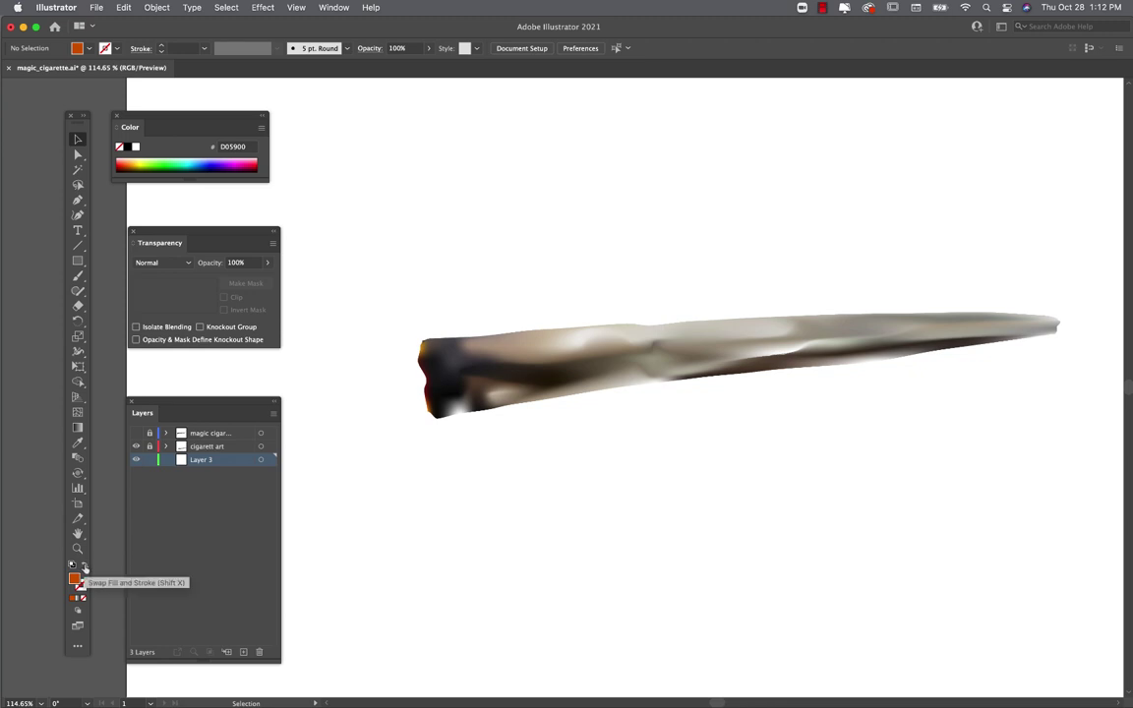
left_click(82, 598)
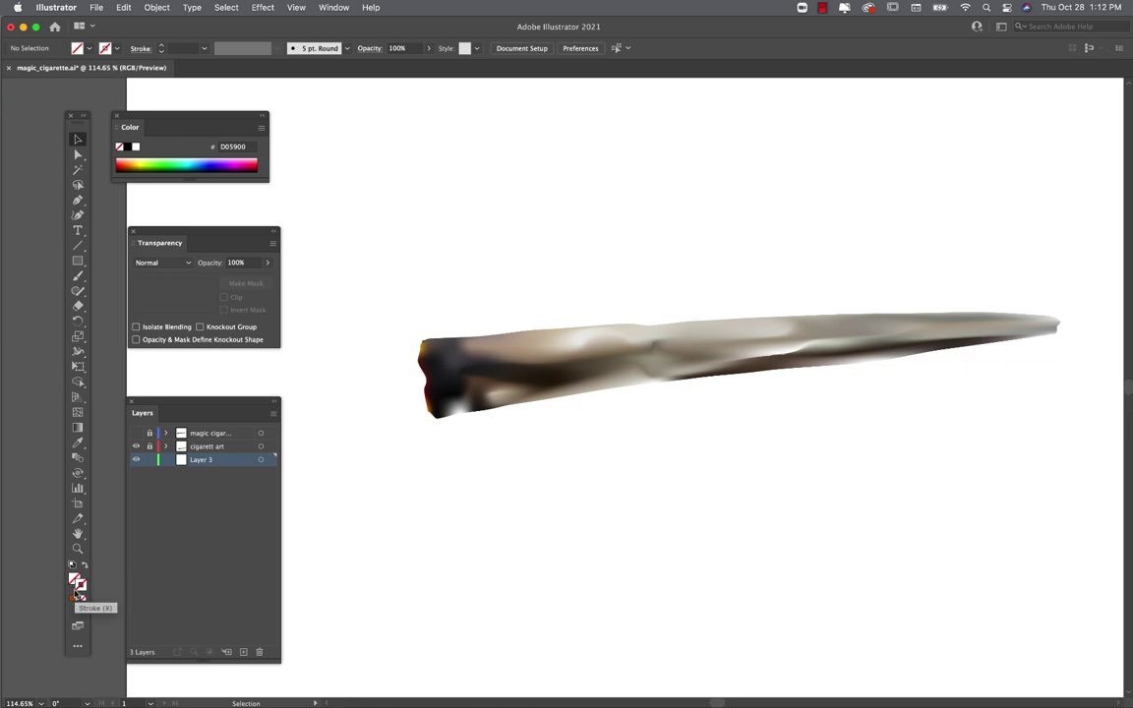
left_click(334, 7)
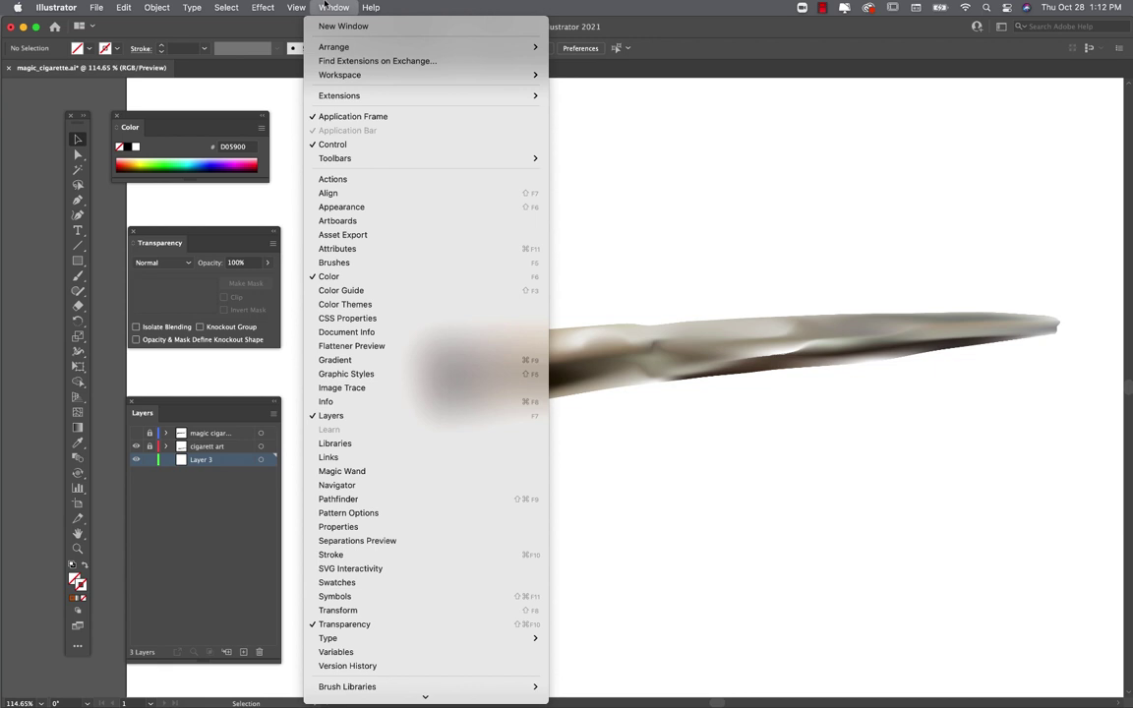
Step: Display the color swatches near the Color settings and set the stroke to the black swatch 231F20
left_click(400, 555)
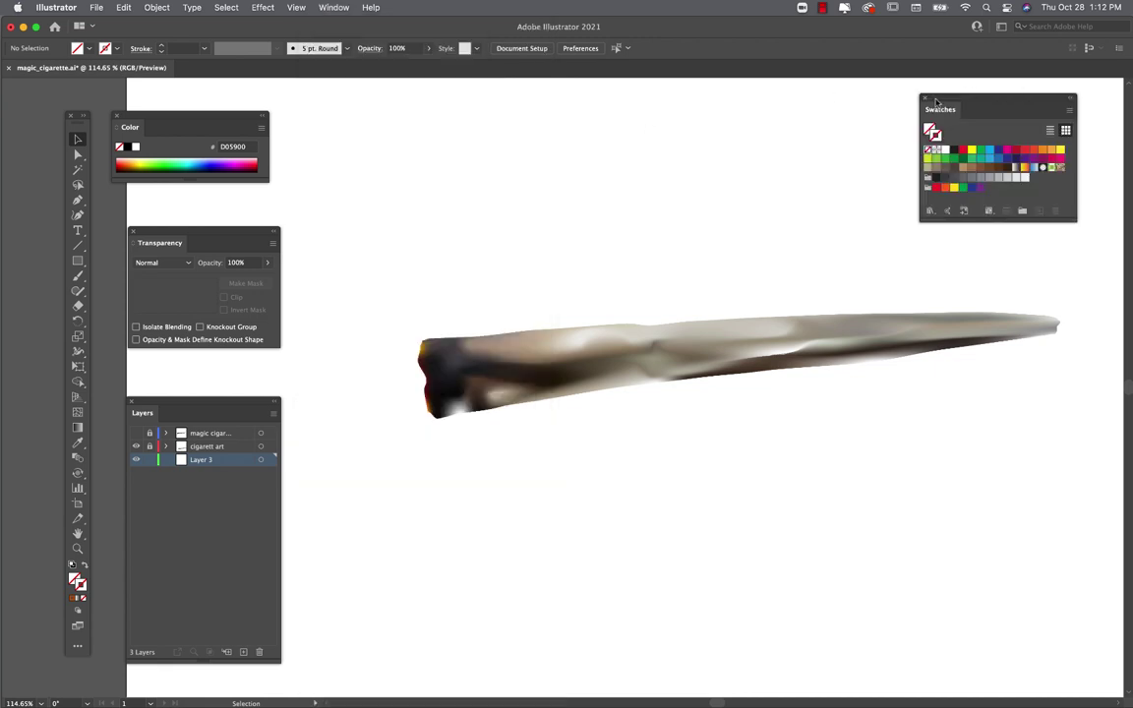
left_click_drag(934, 98, 313, 101)
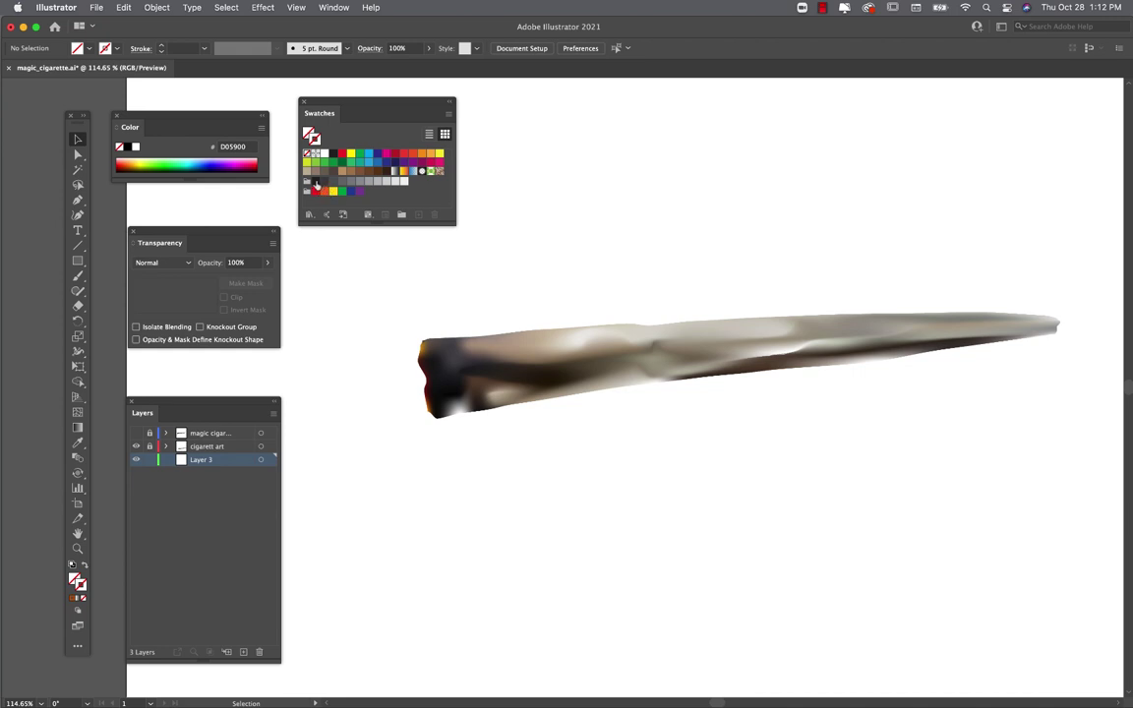
left_click(316, 182)
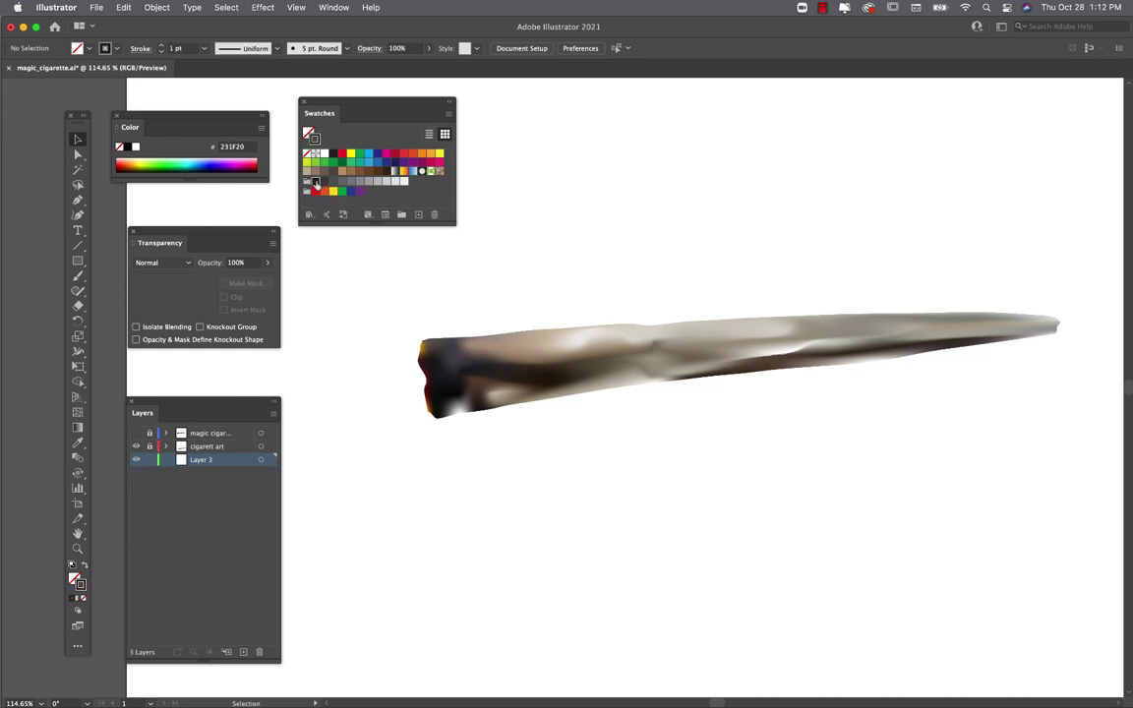
Step: Draw a short horizontal line segment on Layer 3 above the cigarette's burnt end, and deselect it
key("backslash")
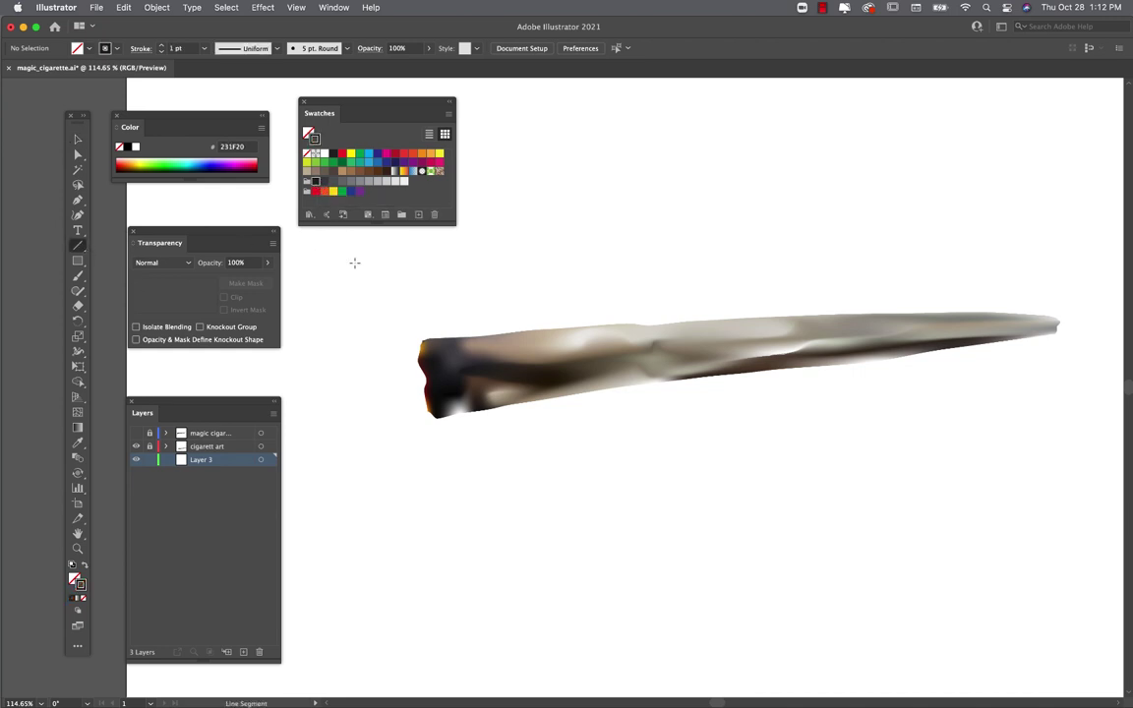
left_click_drag(343, 265, 471, 264)
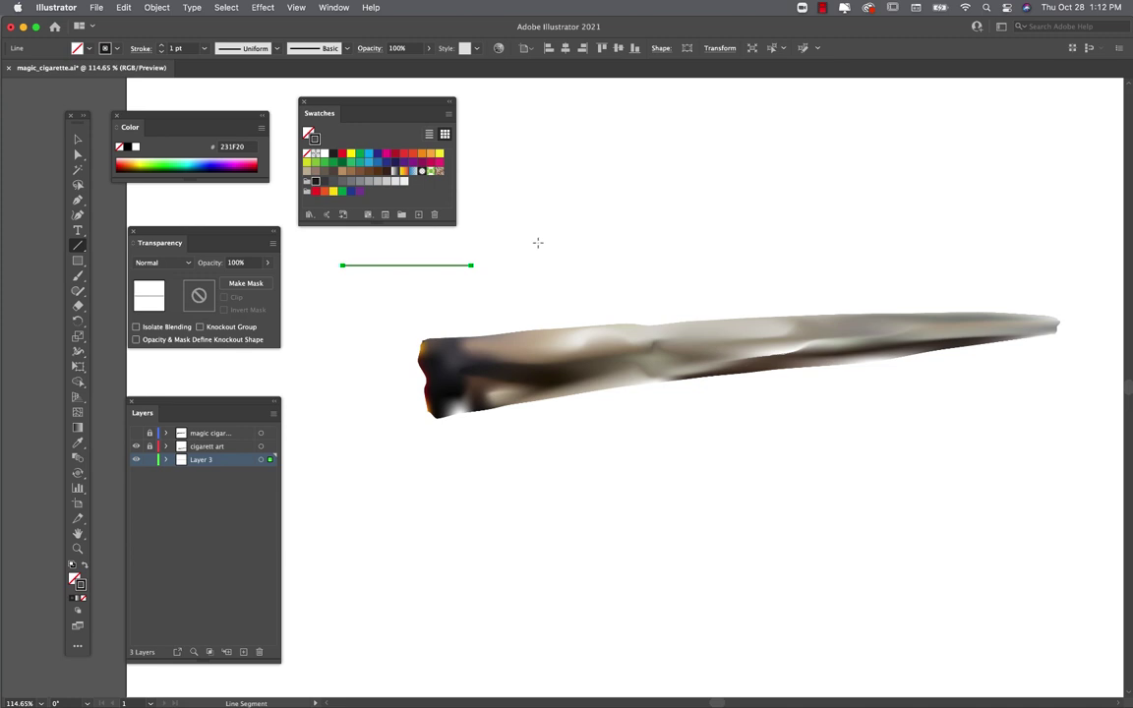
left_click(76, 138)
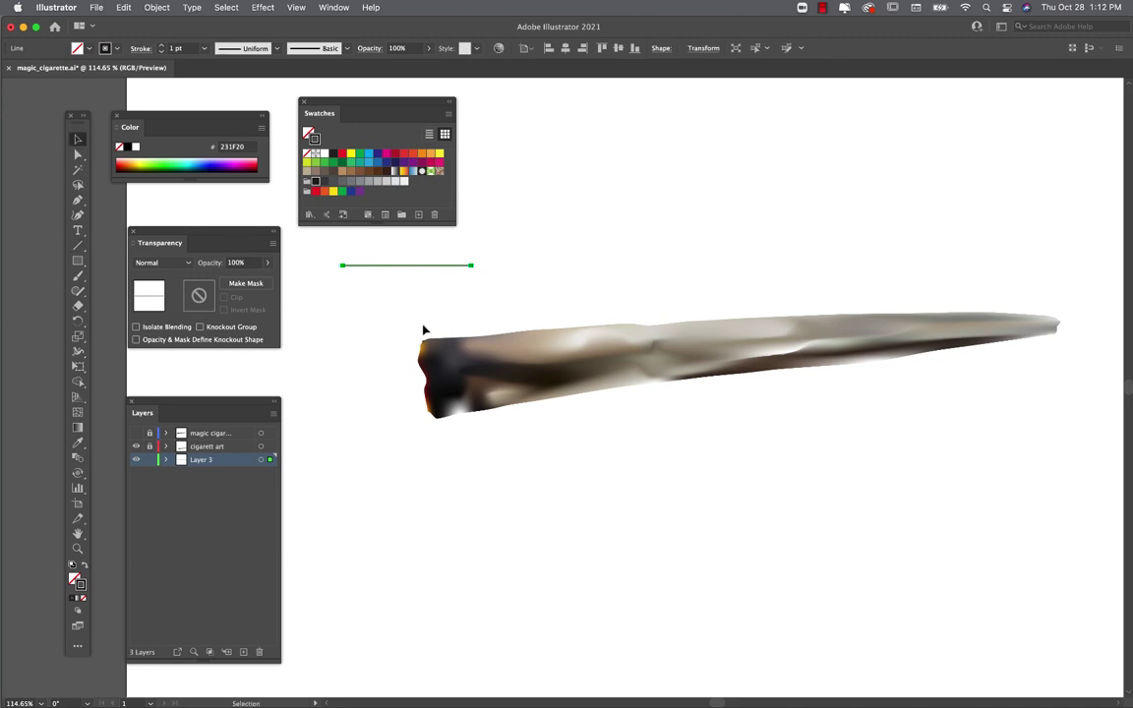
left_click(425, 329)
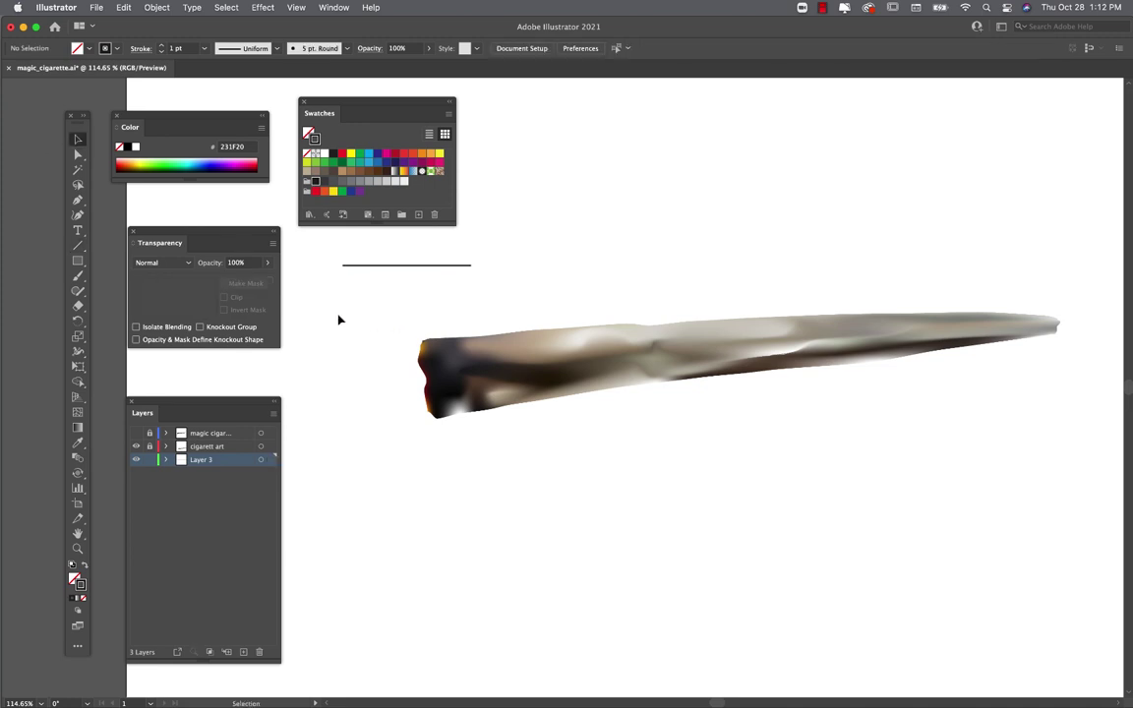
Step: Set the horizontal line's stroke weight to 1 pt
left_click(376, 268)
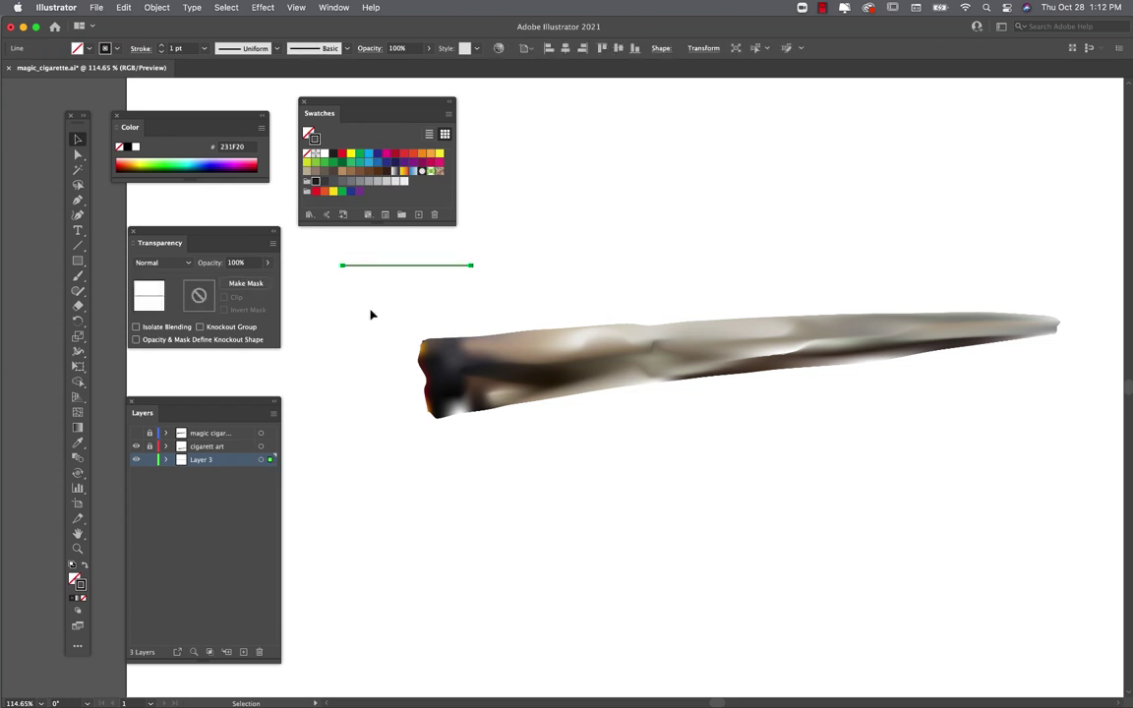
left_click(205, 50)
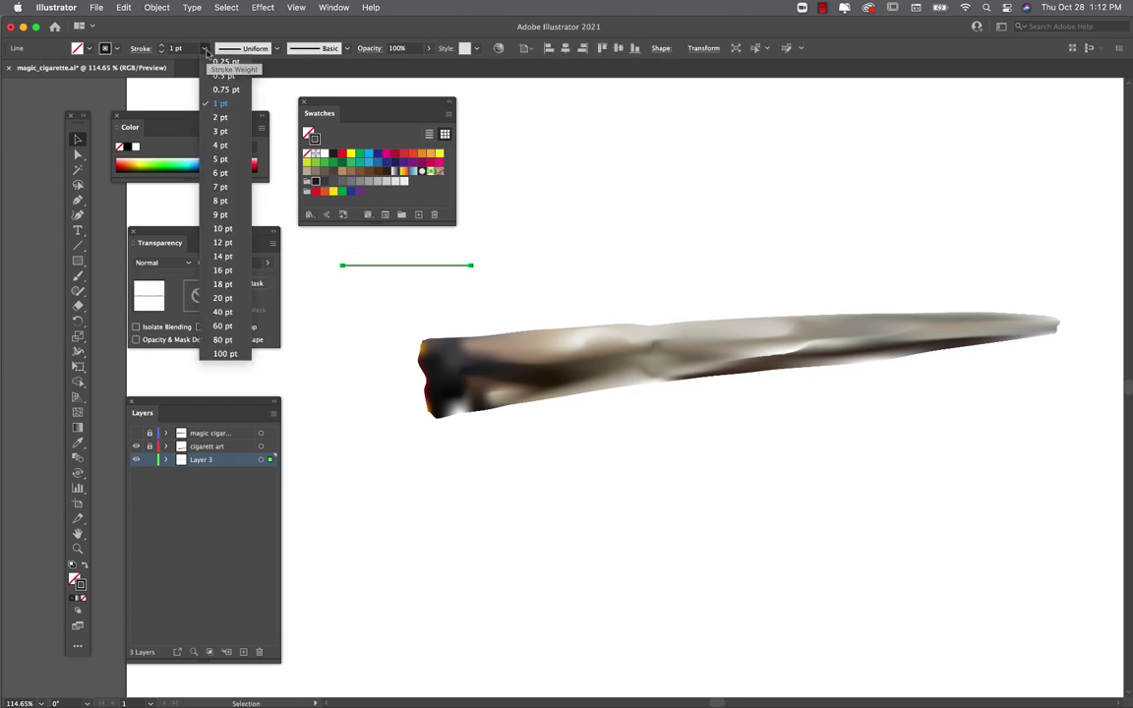
left_click(221, 105)
Step: Start a Zig Zag effect on the line with preview, try smooth points, and choose corner points
scroll(463, 283, "up", 1)
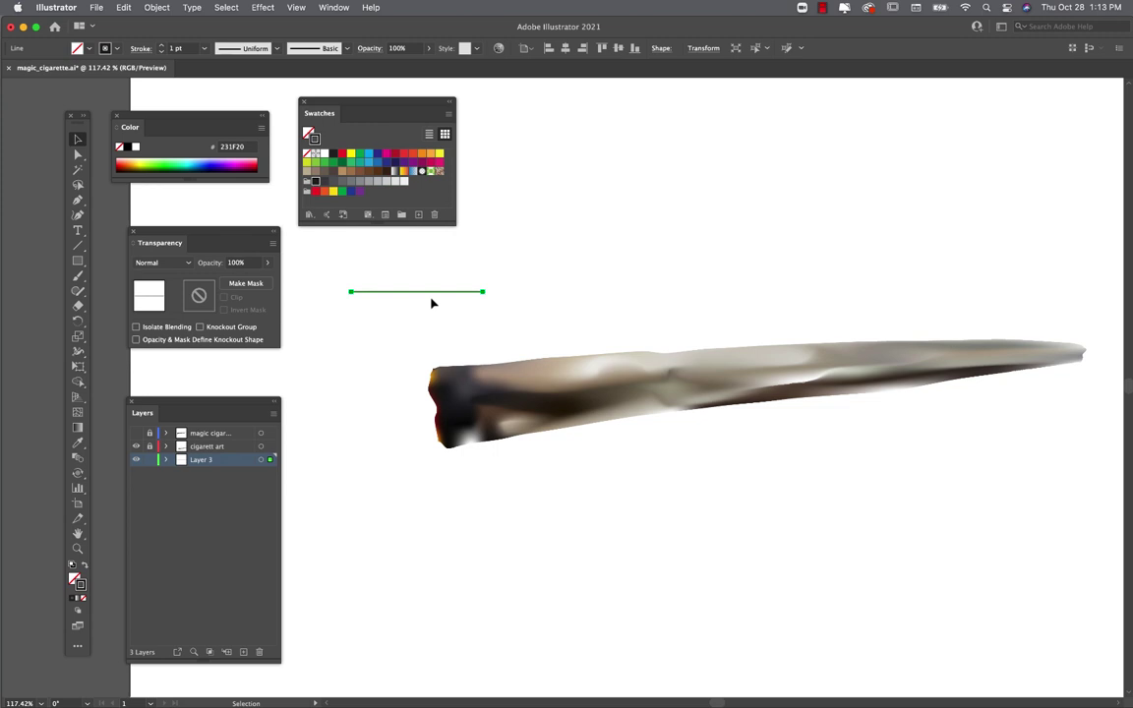
left_click(261, 7)
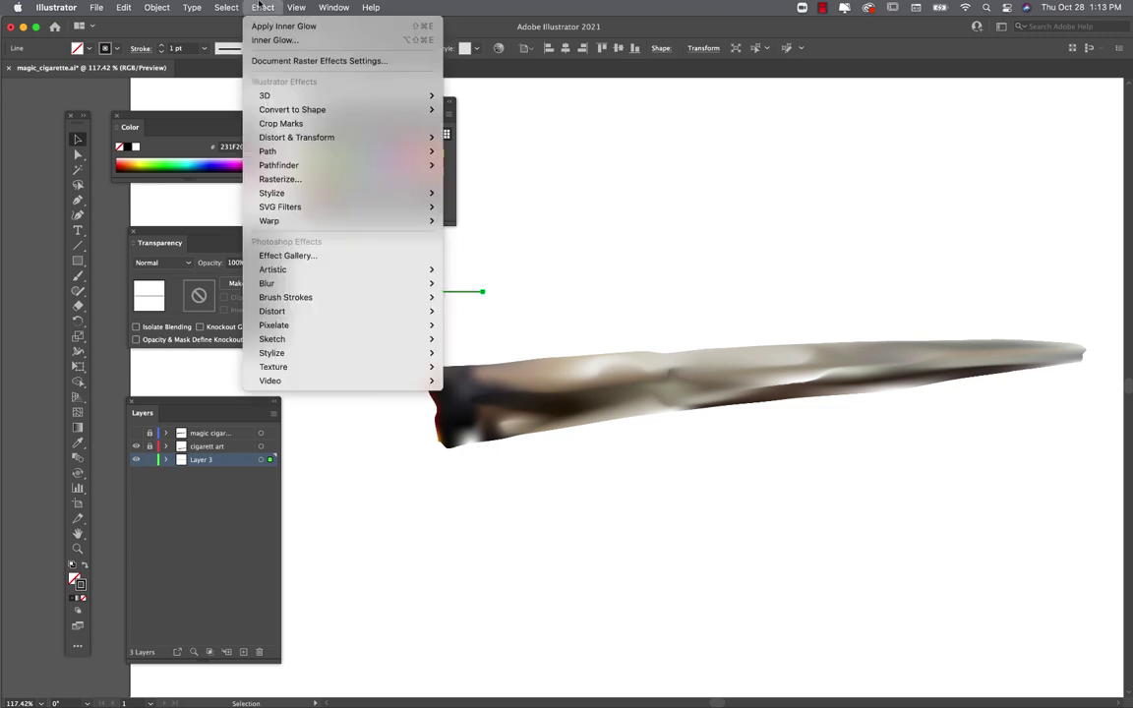
mouse_move(289, 139)
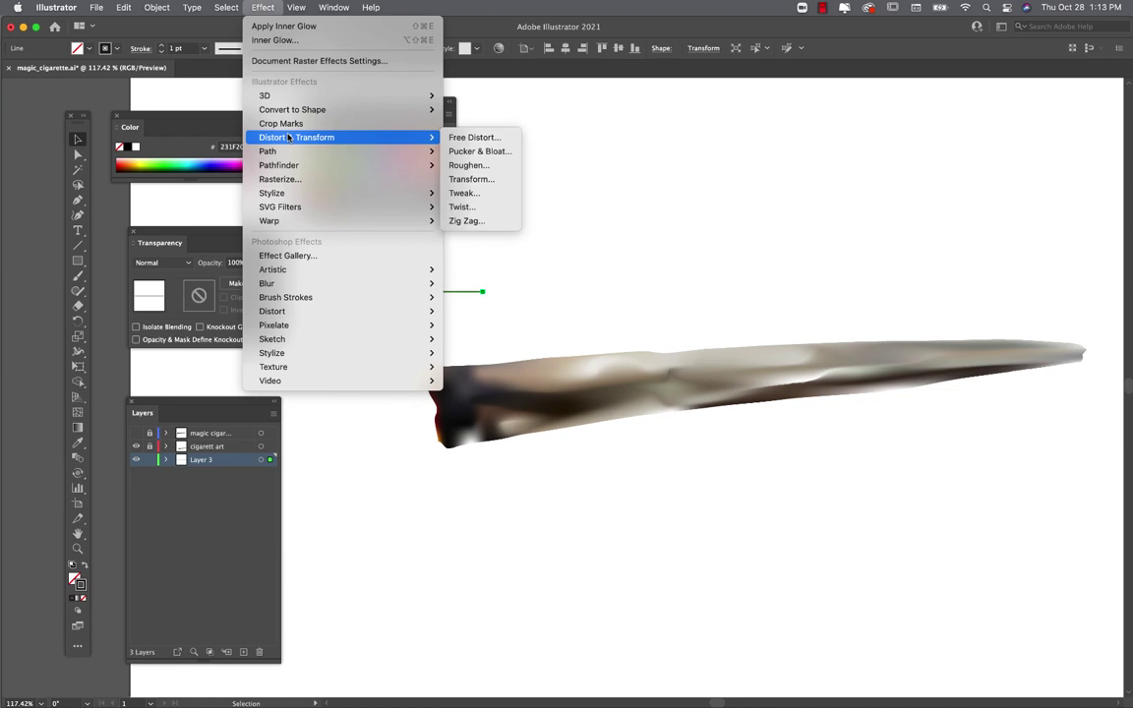
left_click(497, 222)
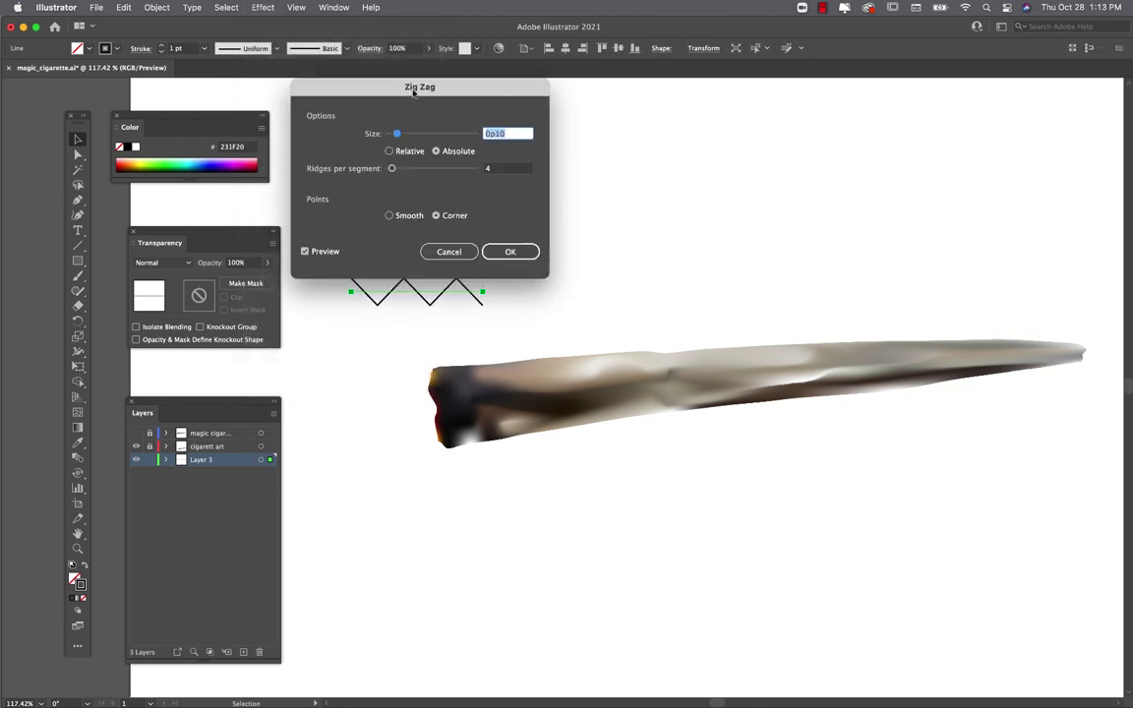
left_click_drag(418, 87, 668, 85)
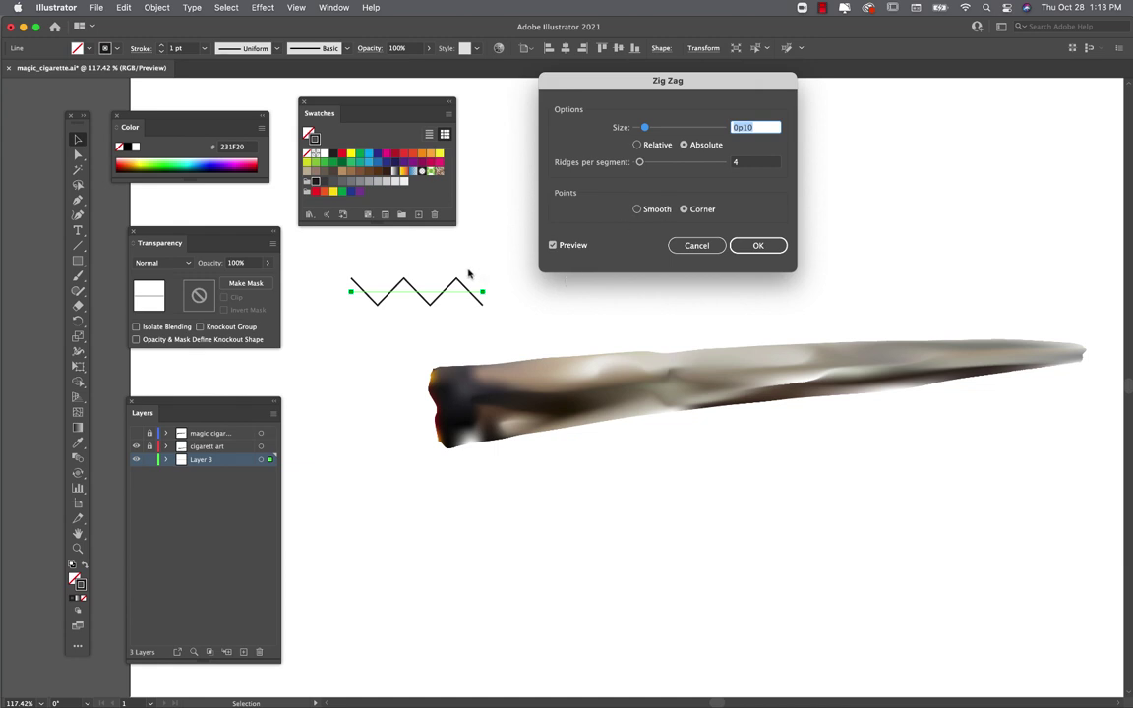
left_click(659, 210)
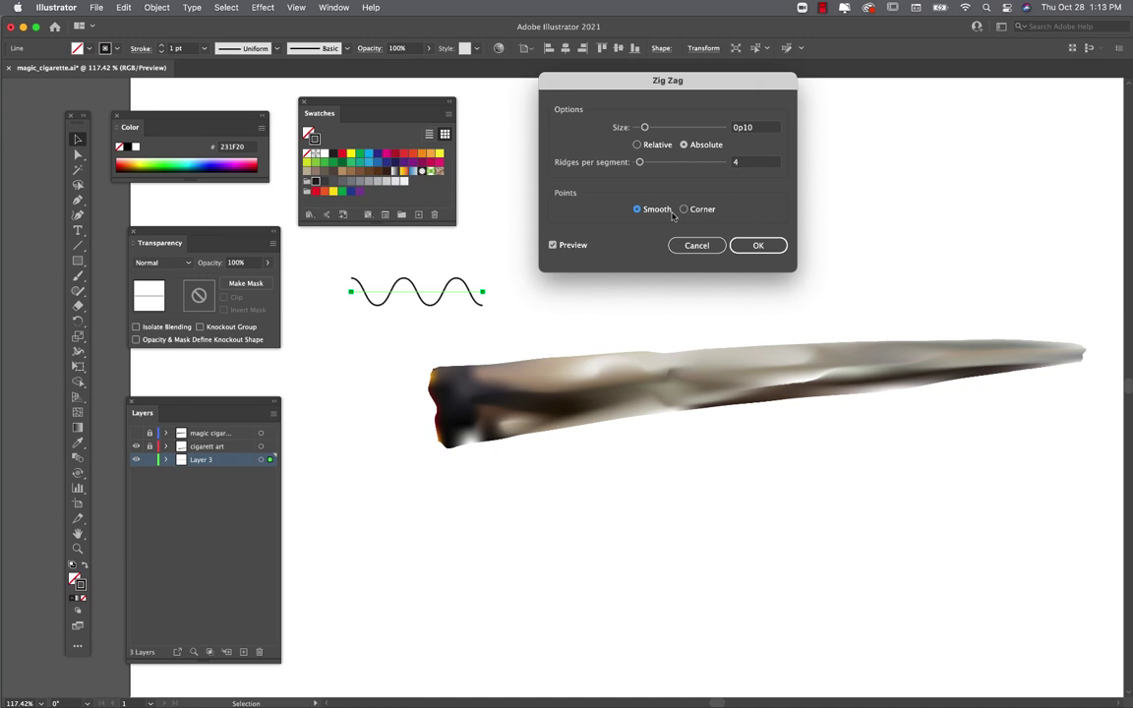
left_click(684, 210)
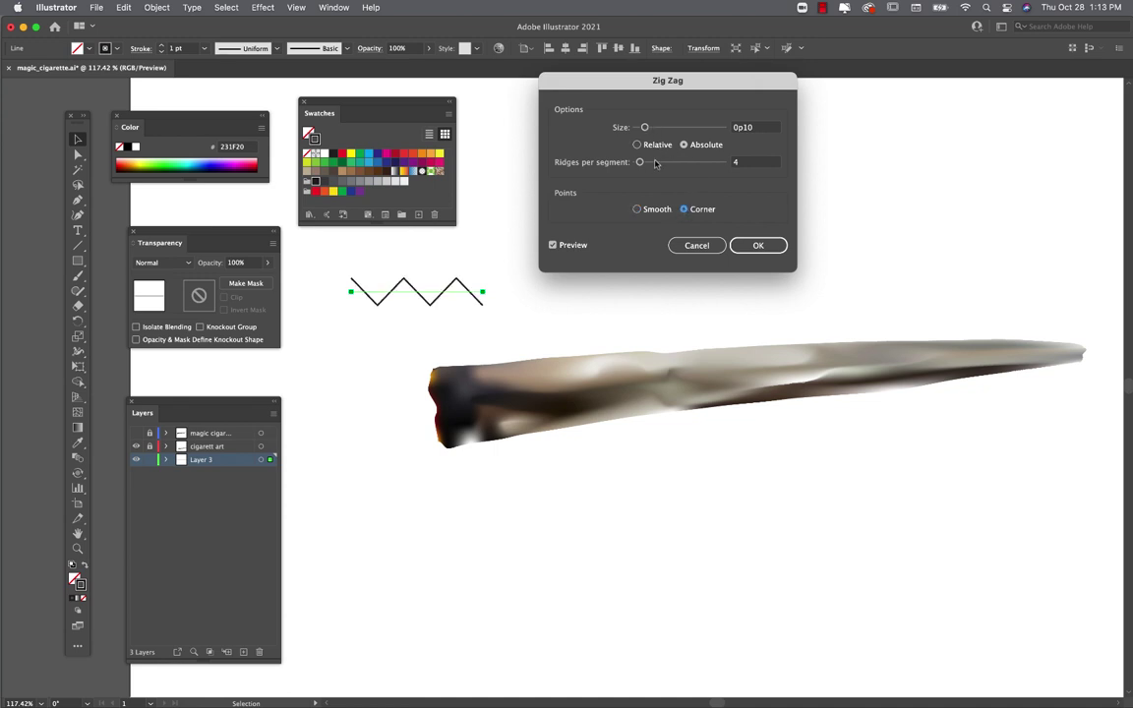
Step: Set the Zig Zag effect to 65 ridges per segment and an absolute size of 2p3, and apply it
left_click_drag(640, 162, 659, 166)
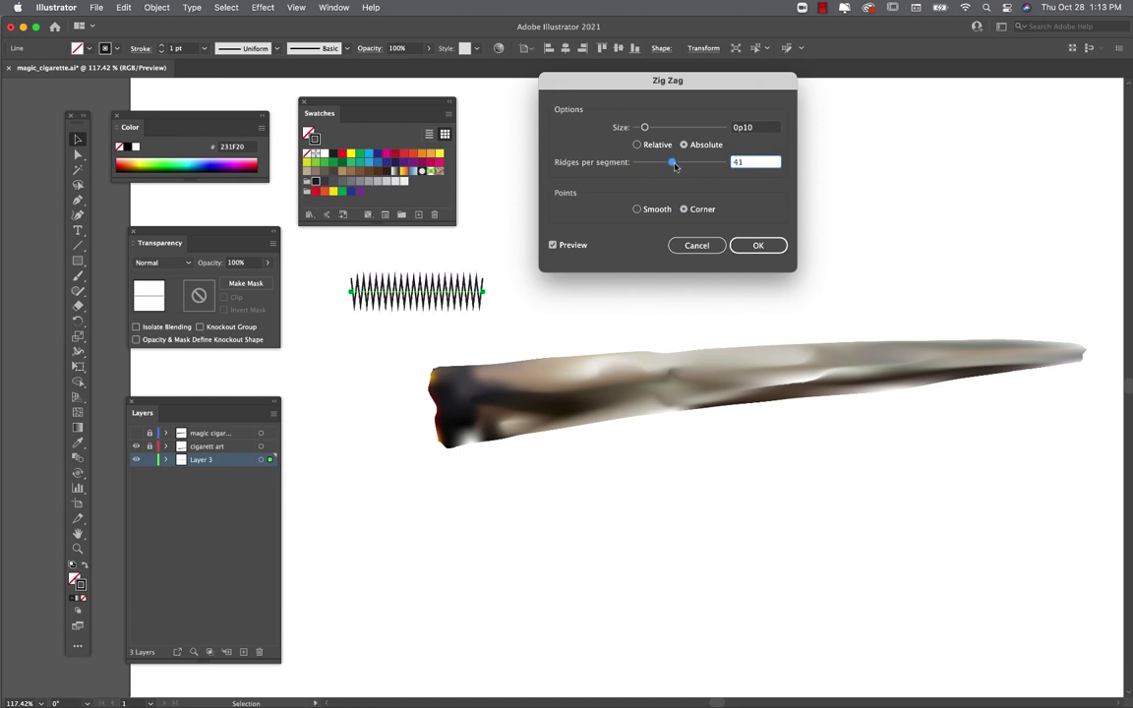
left_click_drag(674, 165, 695, 167)
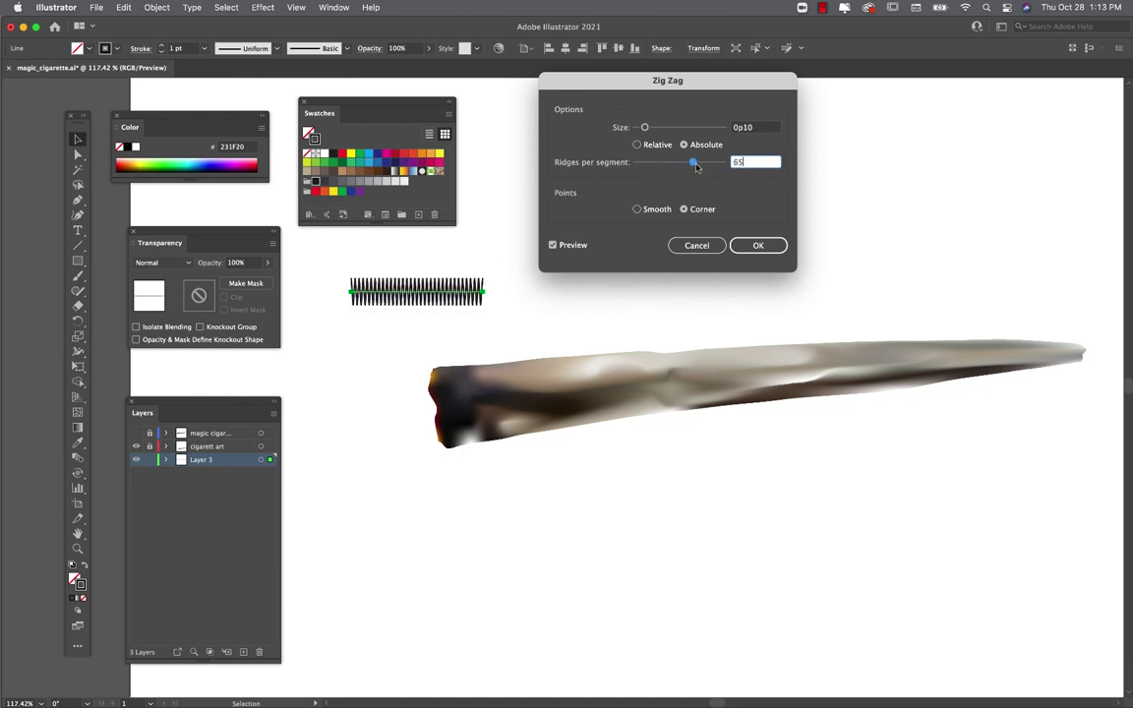
left_click_drag(644, 126, 661, 131)
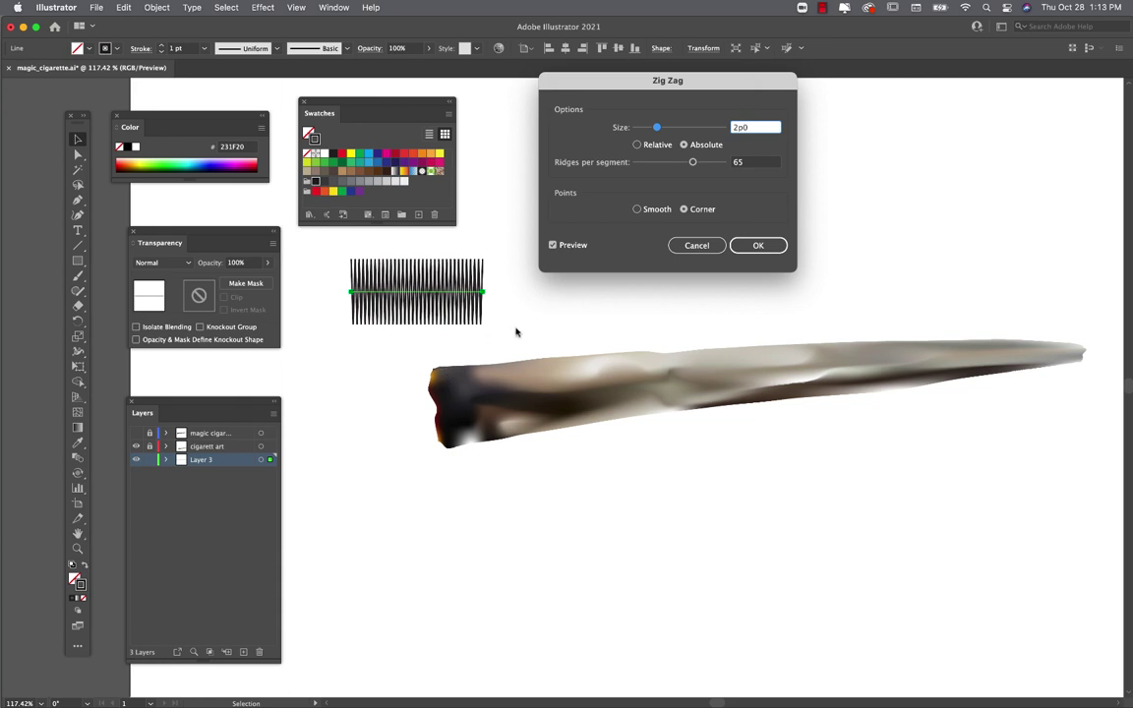
left_click(658, 128)
left_click_drag(658, 129, 660, 128)
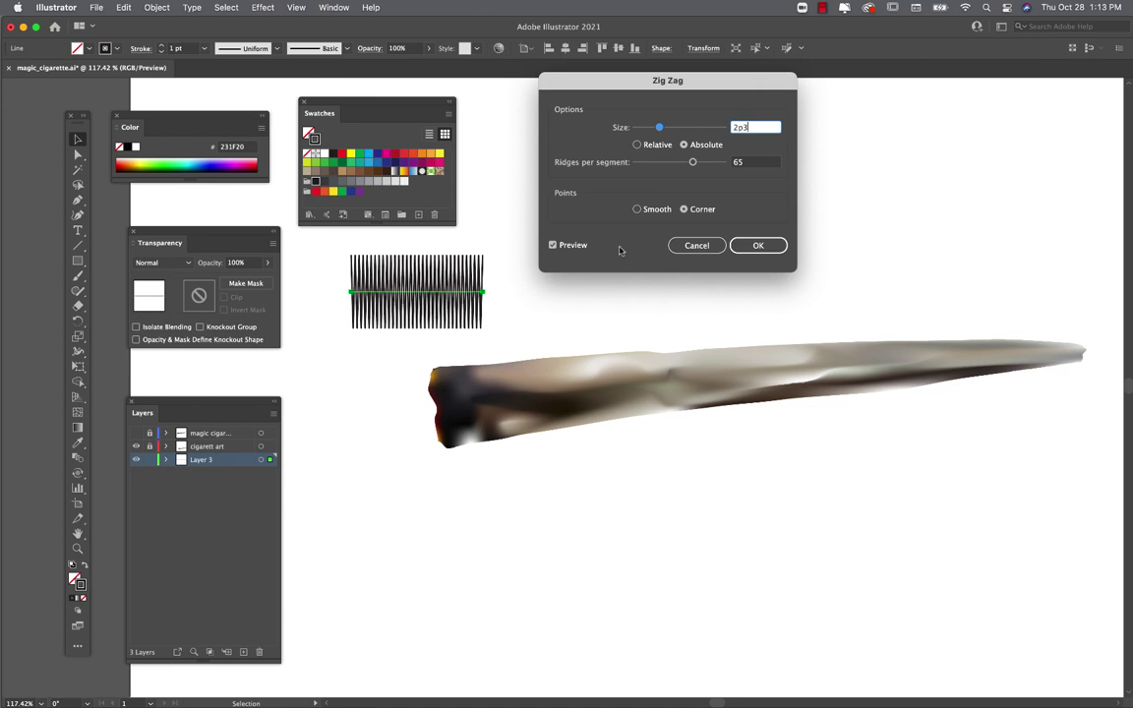
key("Return")
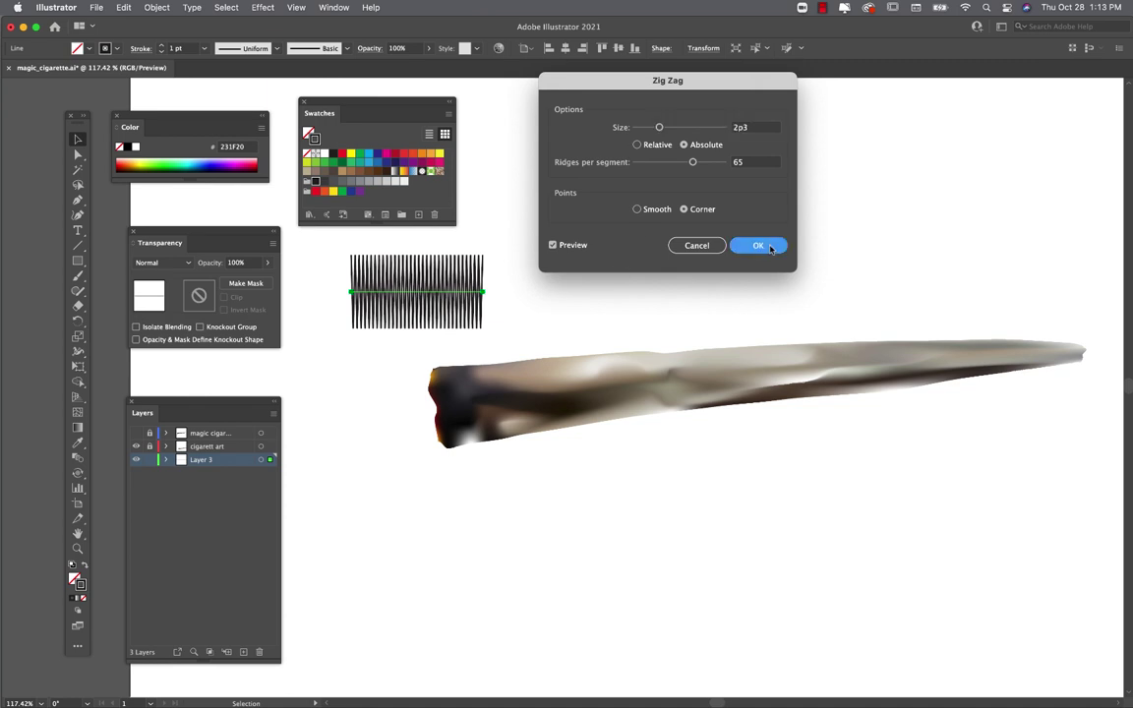
Step: Move the zigzag line slightly down and to the right, keeping it above the cigarette's burnt end
left_click(519, 285)
scroll(415, 307, "up", 5)
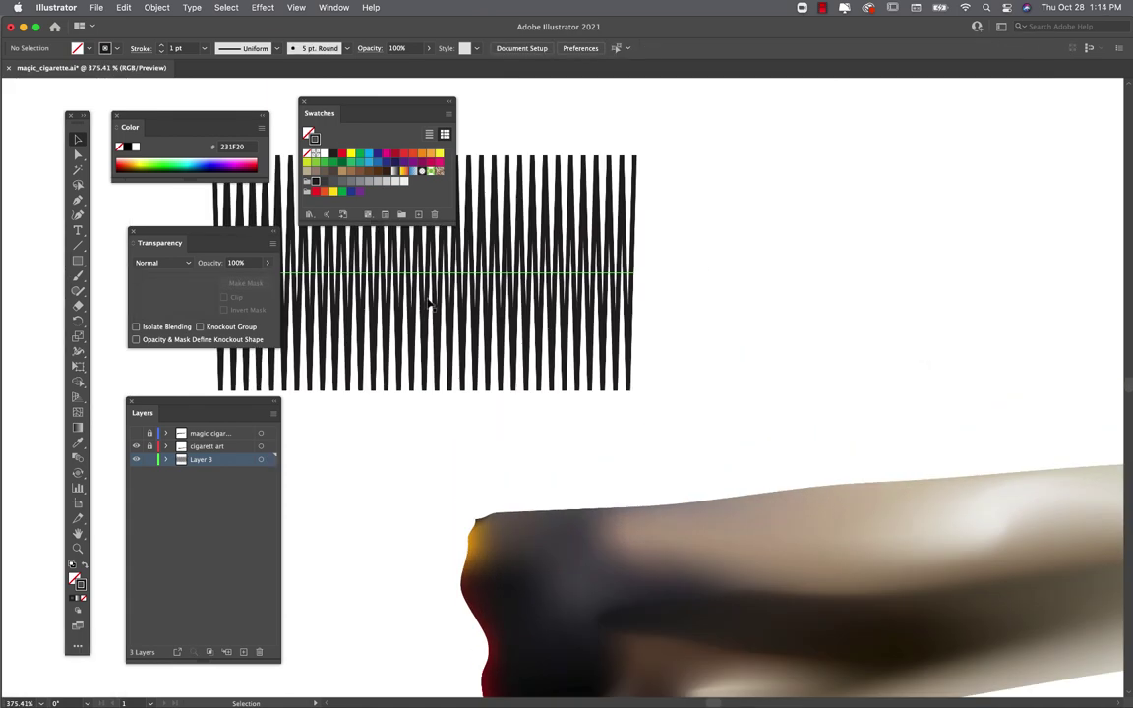
left_click_drag(429, 305, 448, 349)
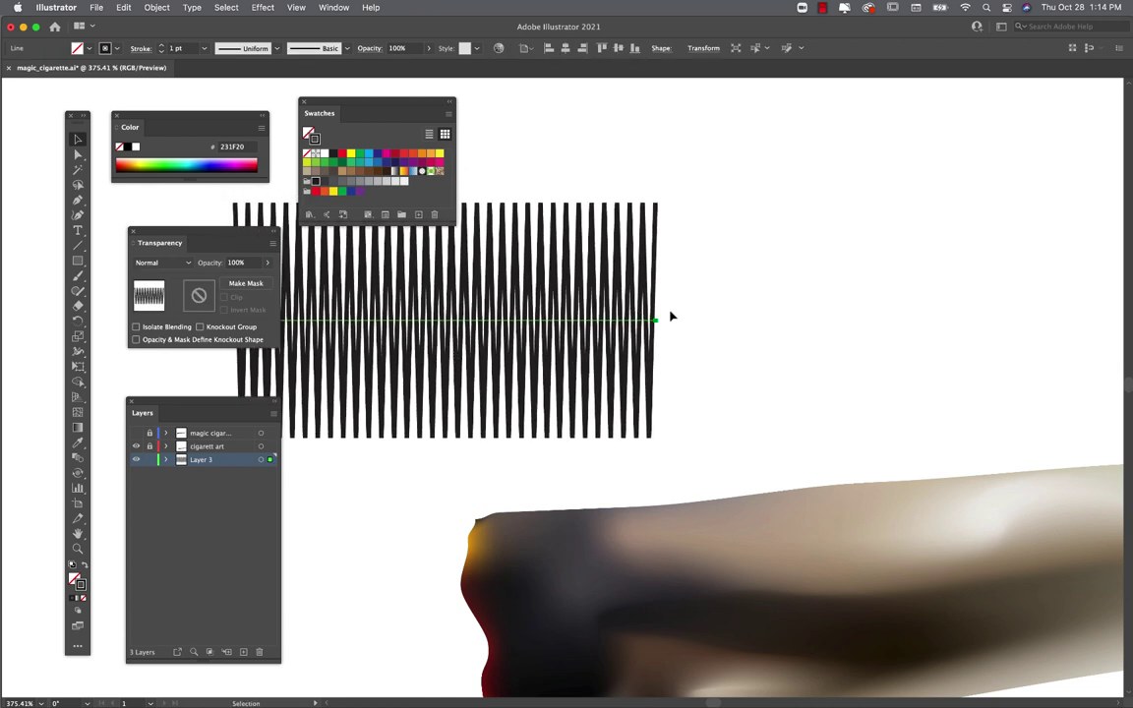
scroll(562, 338, "down", 3)
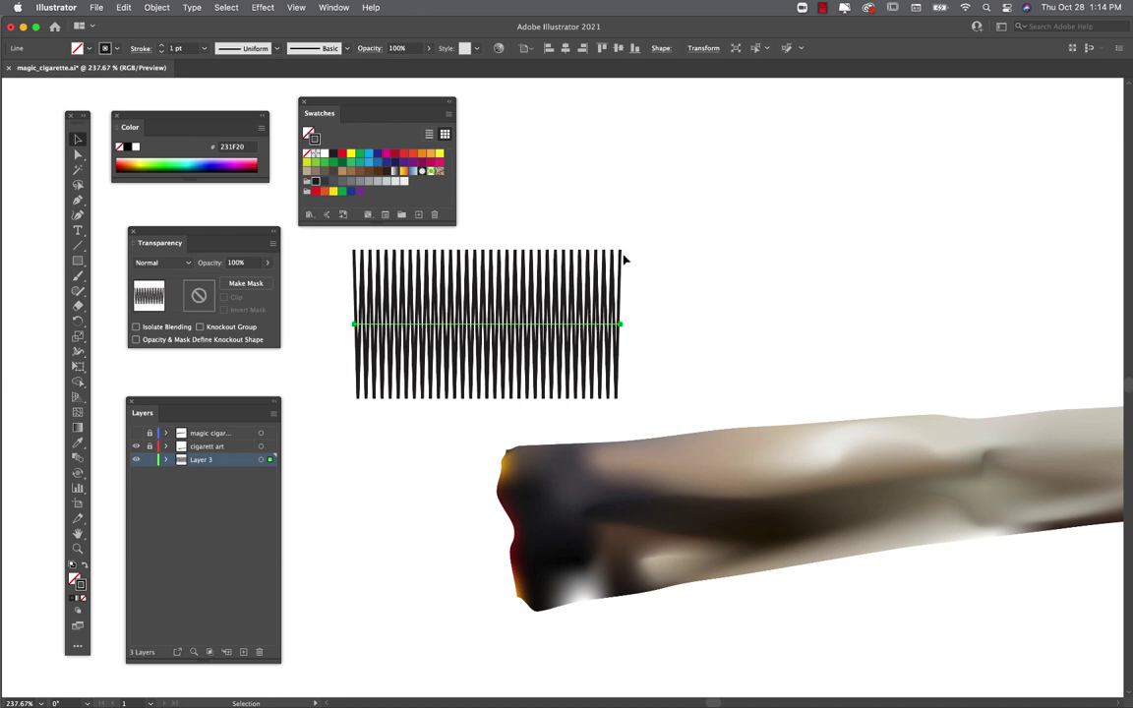
Step: Start a Tweak effect on the zigzag line and set both its horizontal and vertical amounts to 0%
left_click(264, 7)
mouse_move(334, 136)
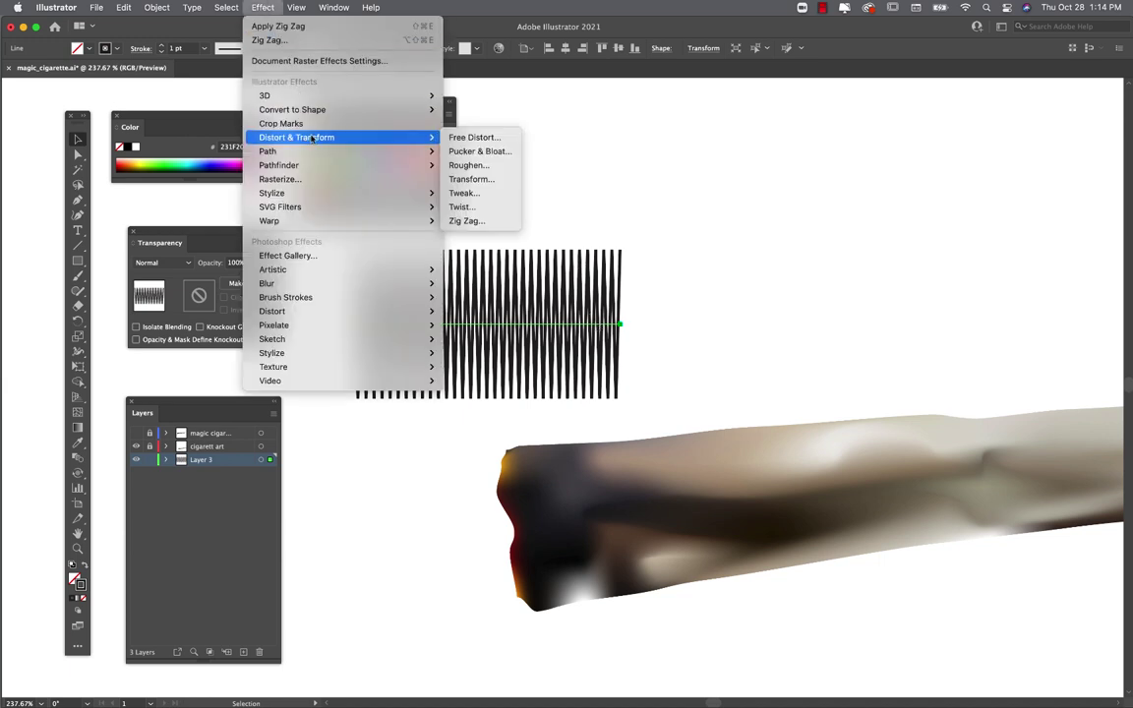
left_click(511, 195)
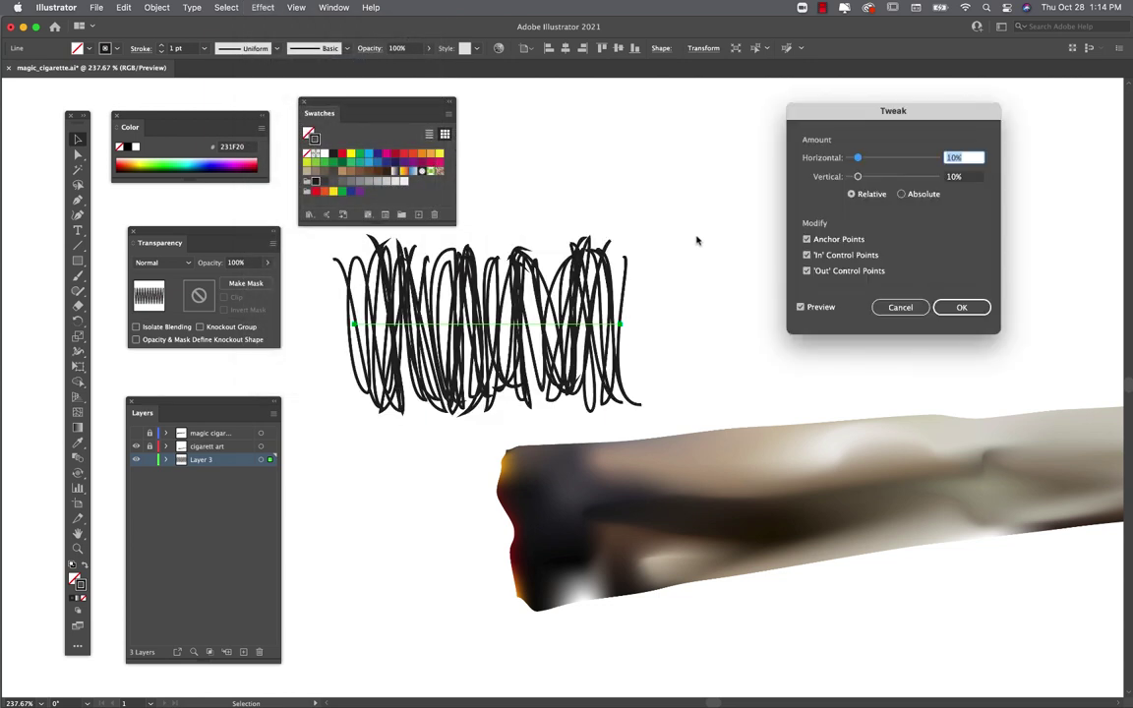
left_click_drag(842, 115, 732, 129)
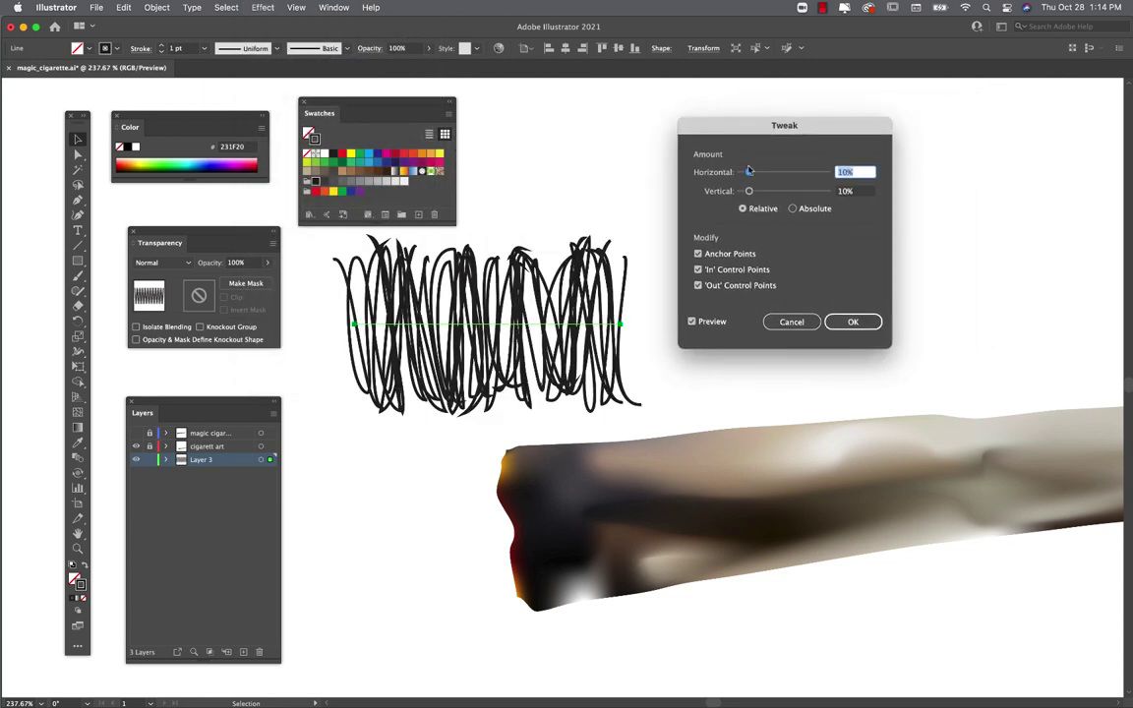
left_click_drag(750, 173, 727, 175)
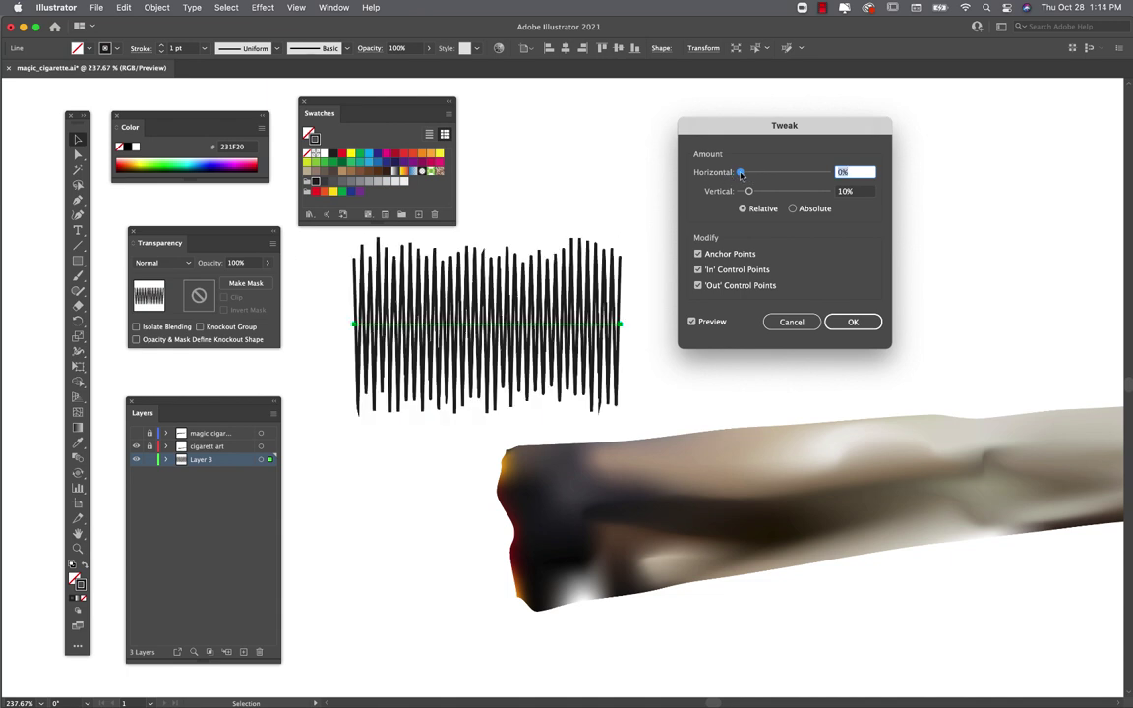
key("Tab")
type("0")
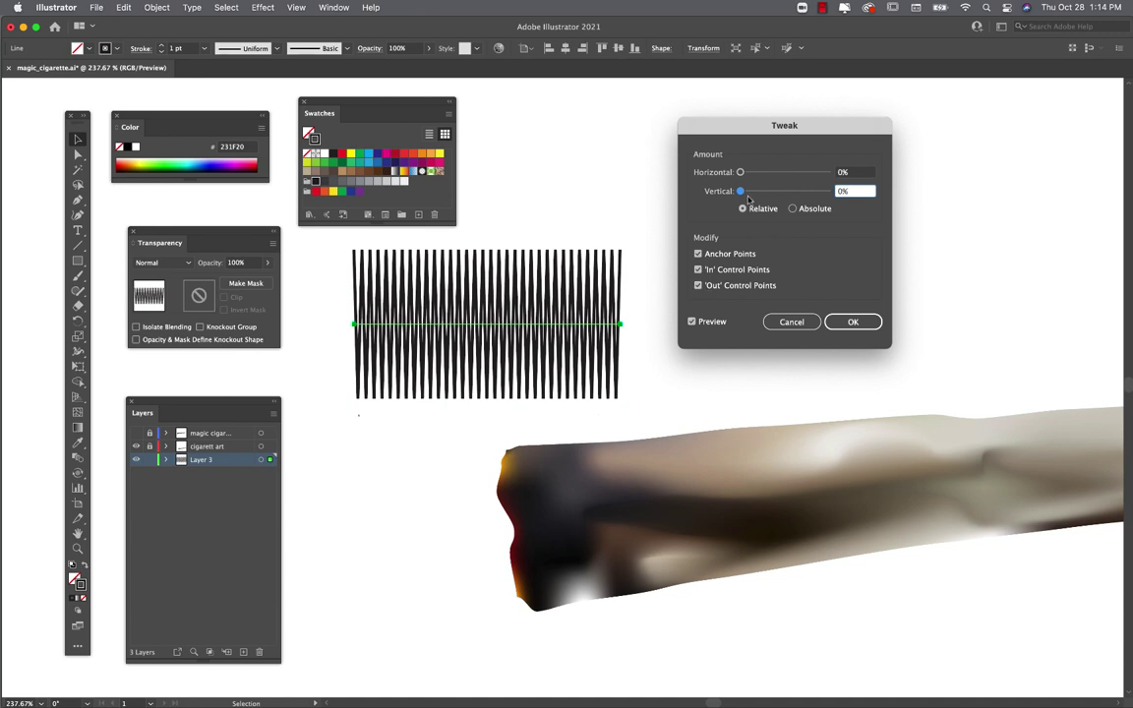
Step: Set the relative Tweak amounts to 8% horizontal and 2% vertical, and apply the effect to the zigzag line
mouse_move(743, 192)
left_mouse_down()
mouse_move(743, 174)
mouse_move(762, 177)
mouse_move(748, 178)
left_mouse_up()
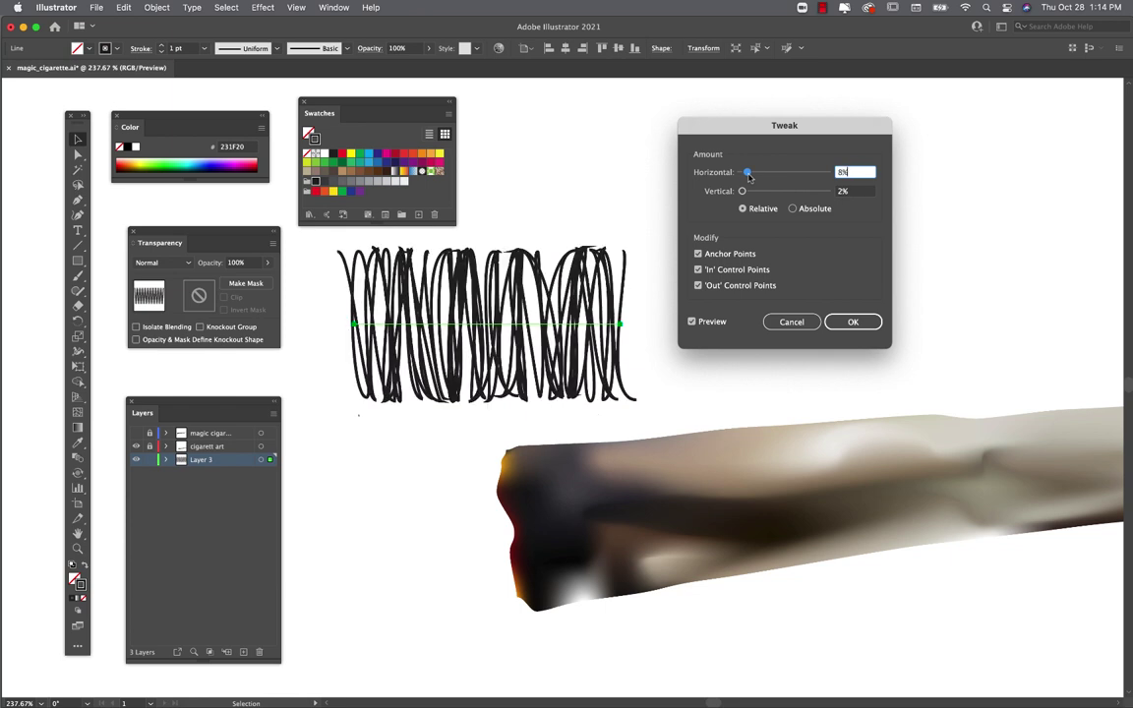
left_click(853, 323)
scroll(512, 358, "up", 2)
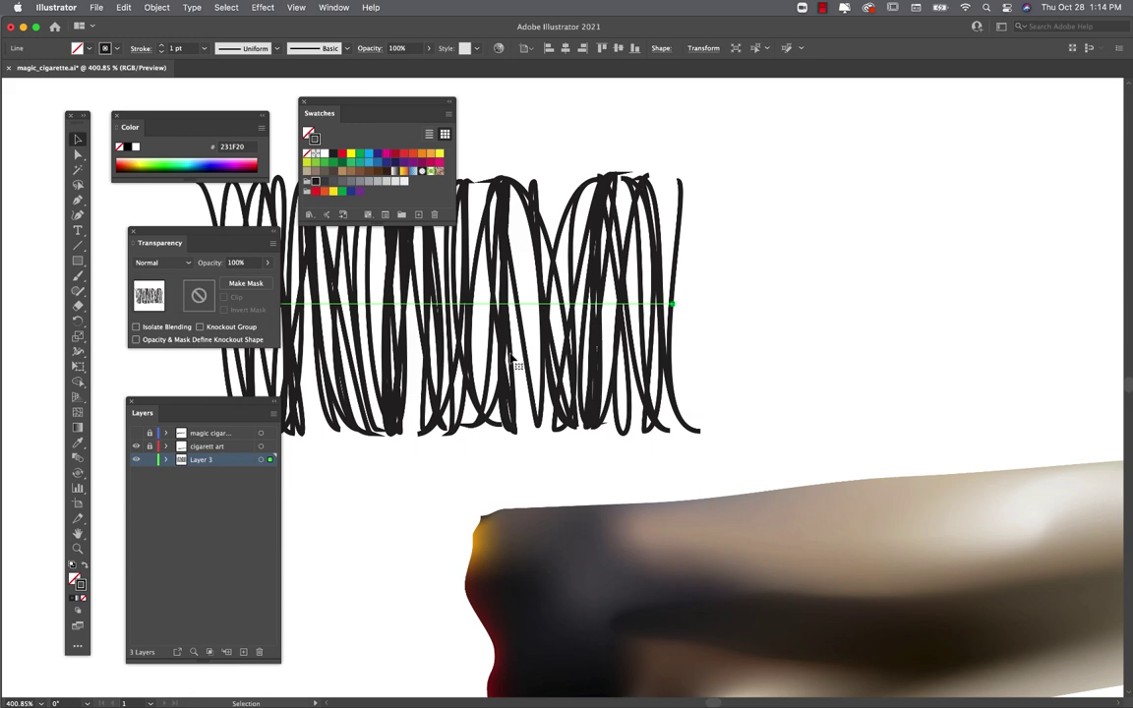
scroll(486, 344, "down", 2)
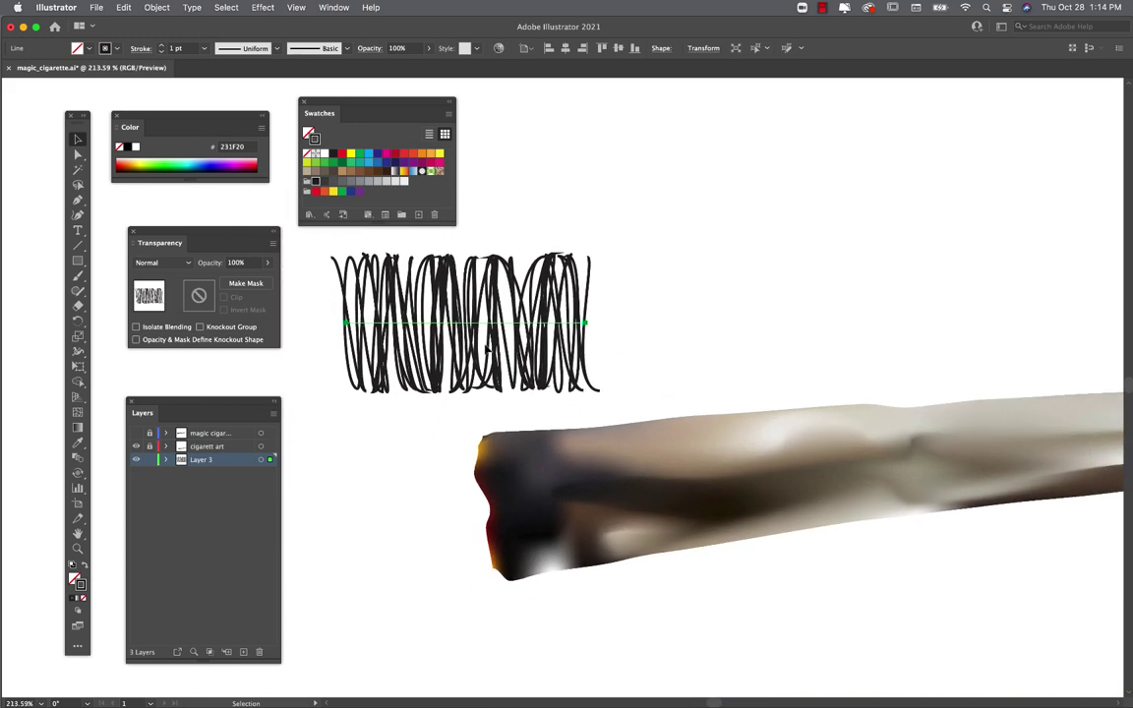
Step: Apply an Inner Glow to the zigzag line with Normal mode, white colour, 100% opacity, 0p1 blur and Center as the source
left_click(262, 7)
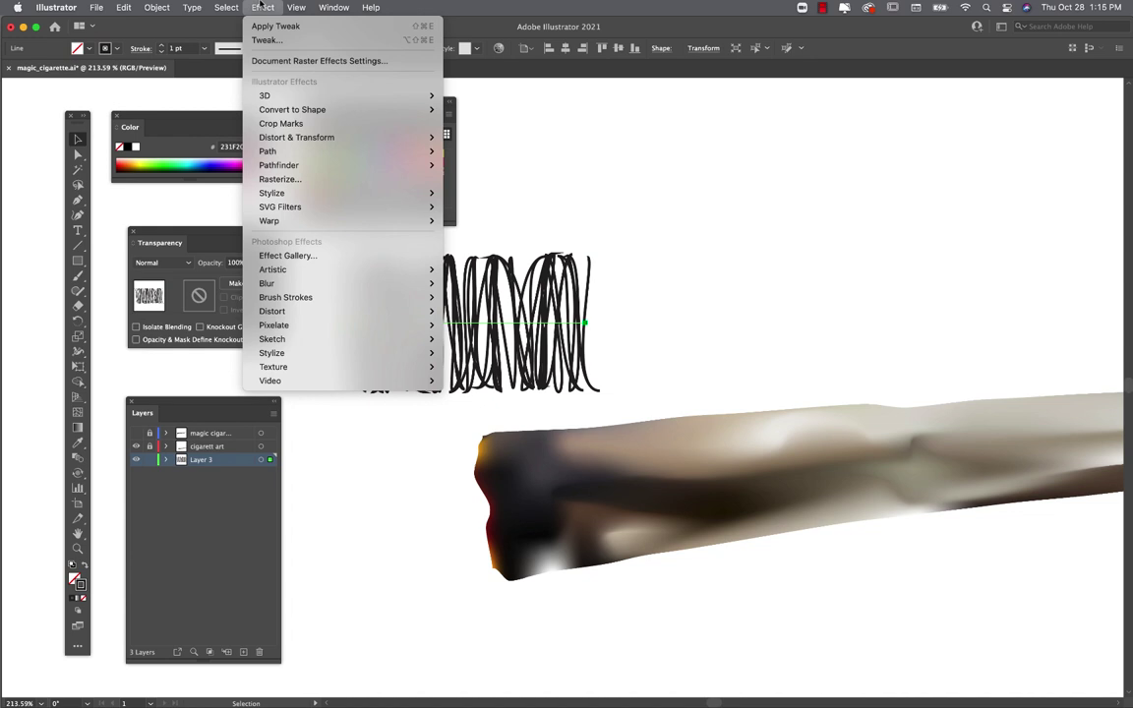
mouse_move(302, 154)
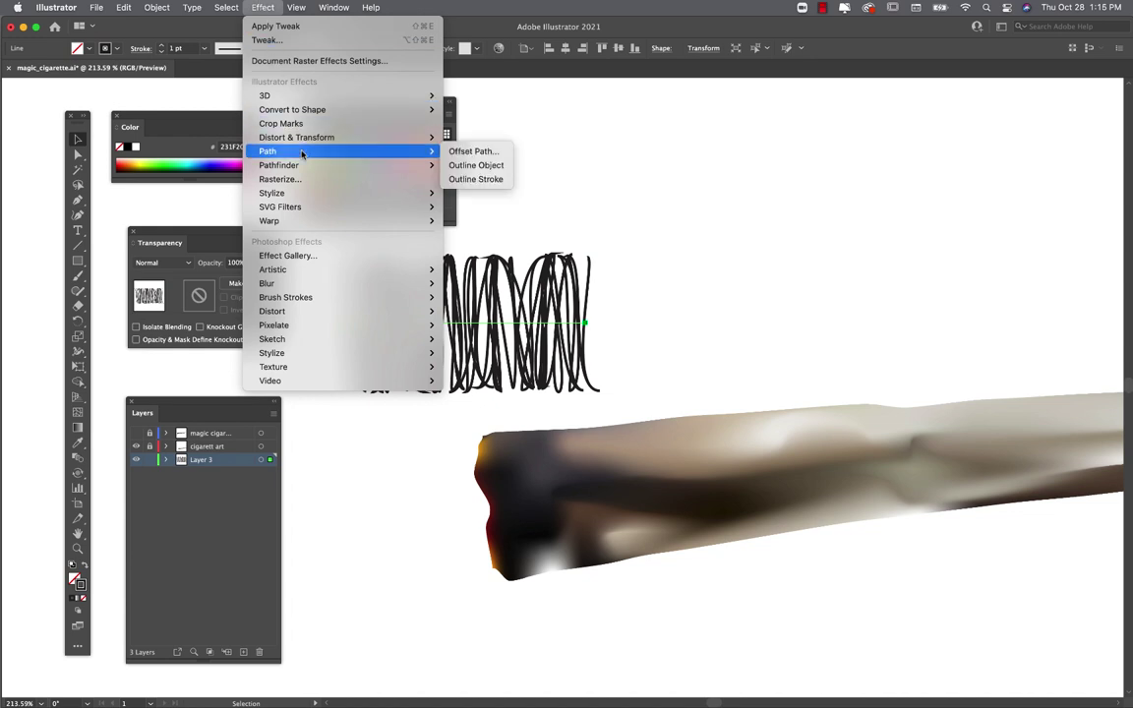
mouse_move(307, 197)
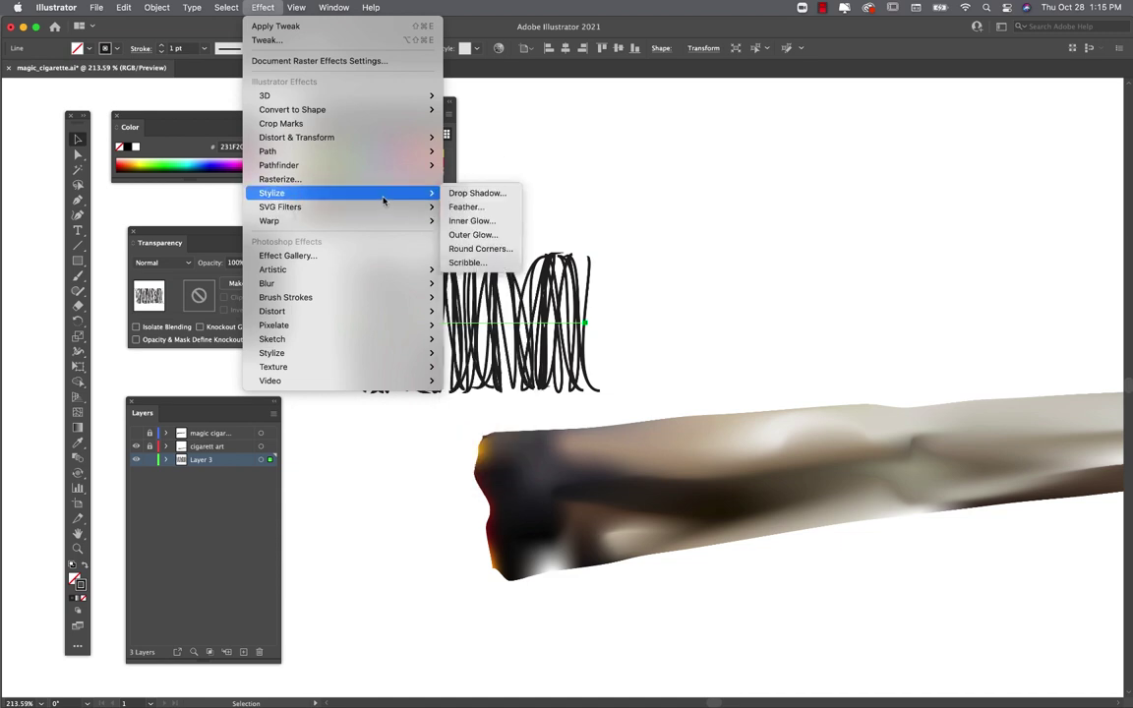
left_click(479, 223)
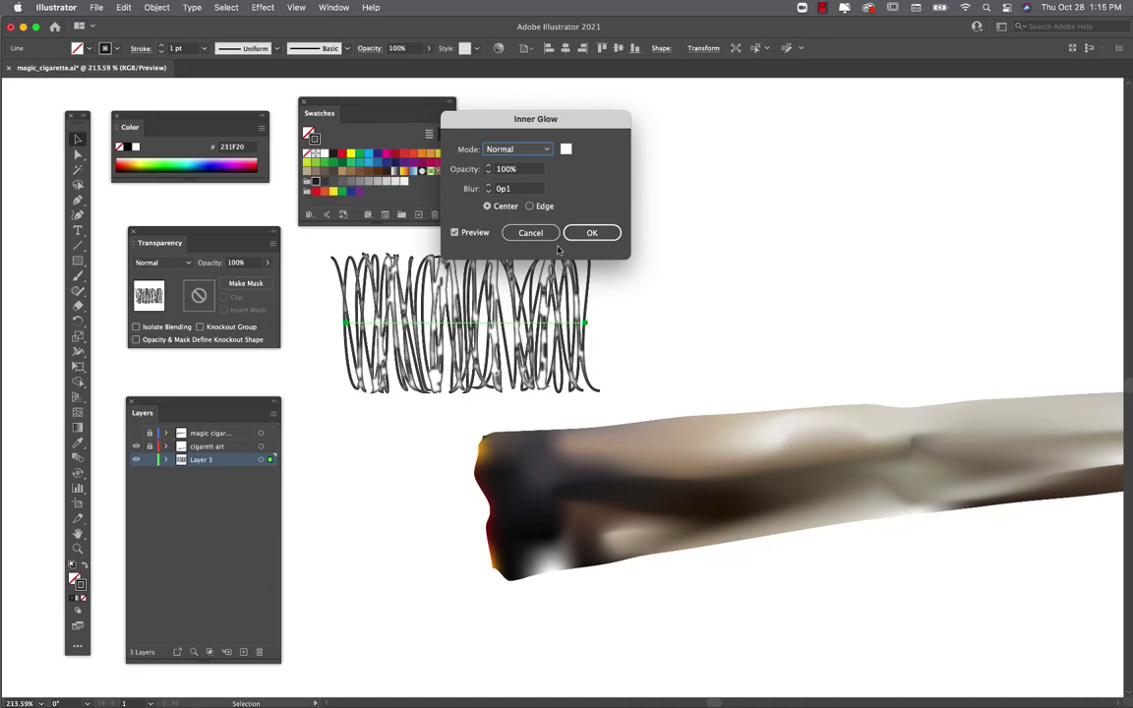
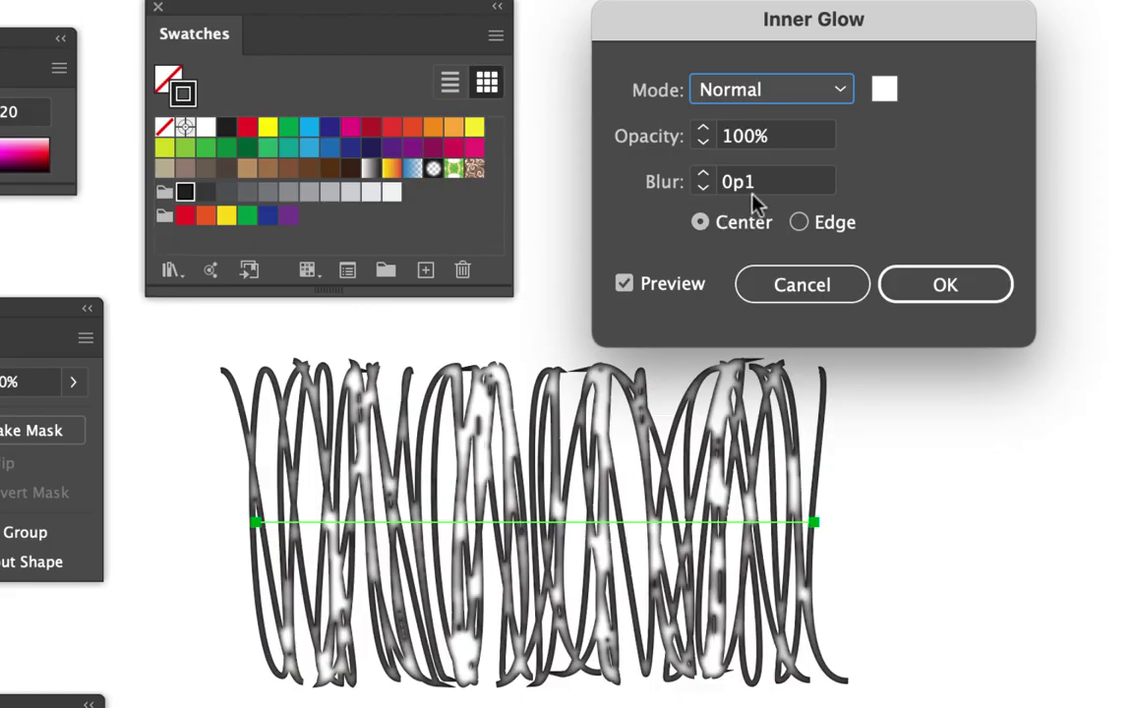
left_click(704, 182)
type("0p2")
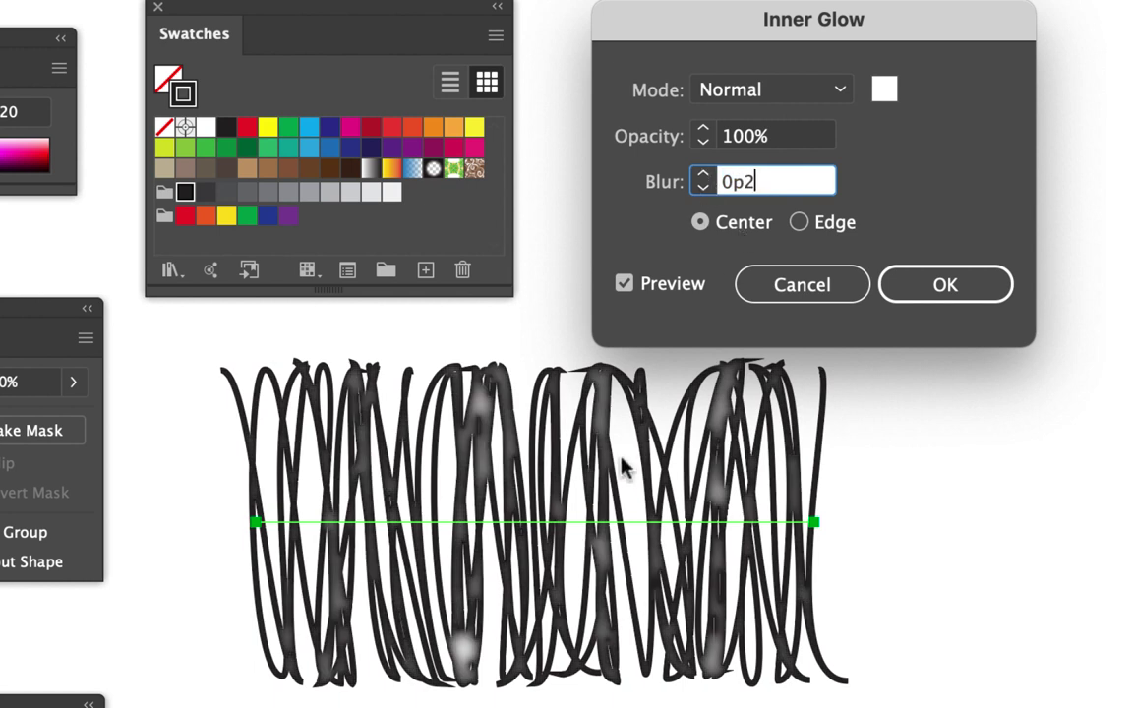
left_click(704, 189)
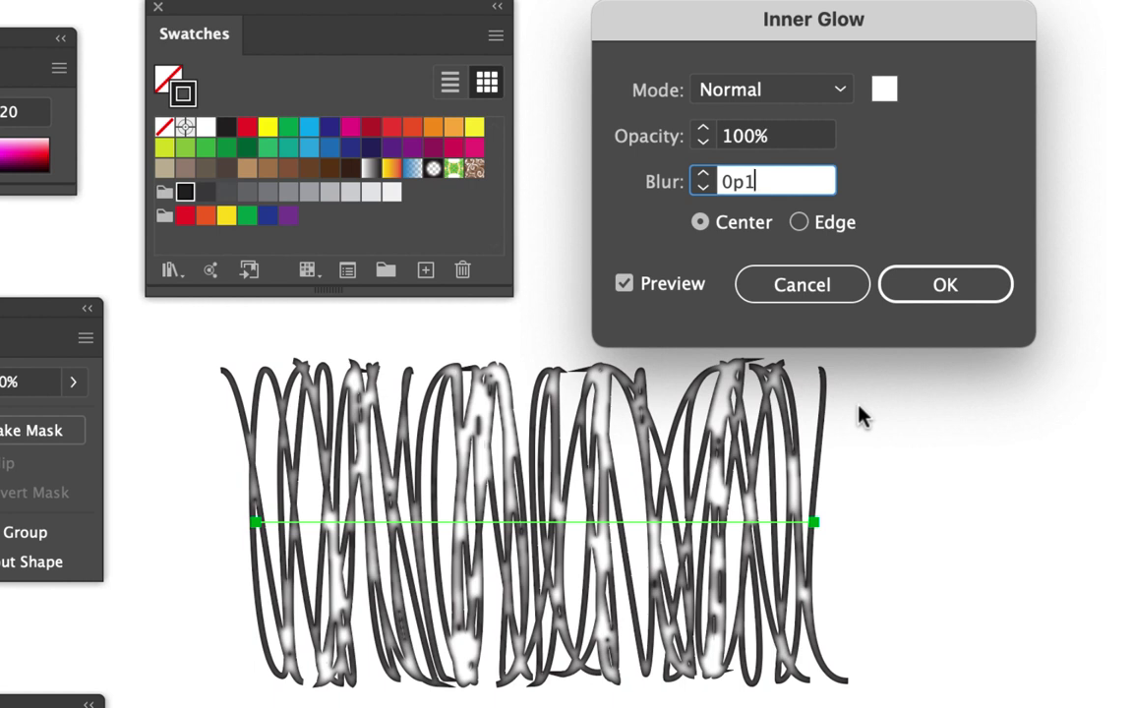
left_click(800, 224)
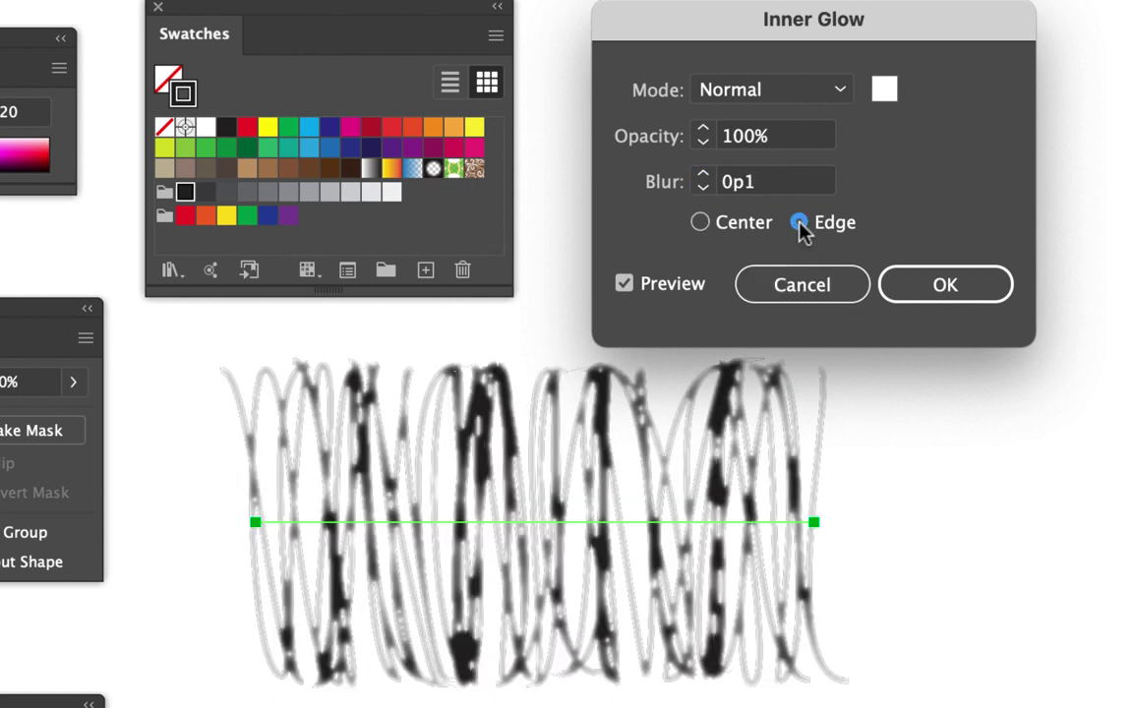
left_click(700, 222)
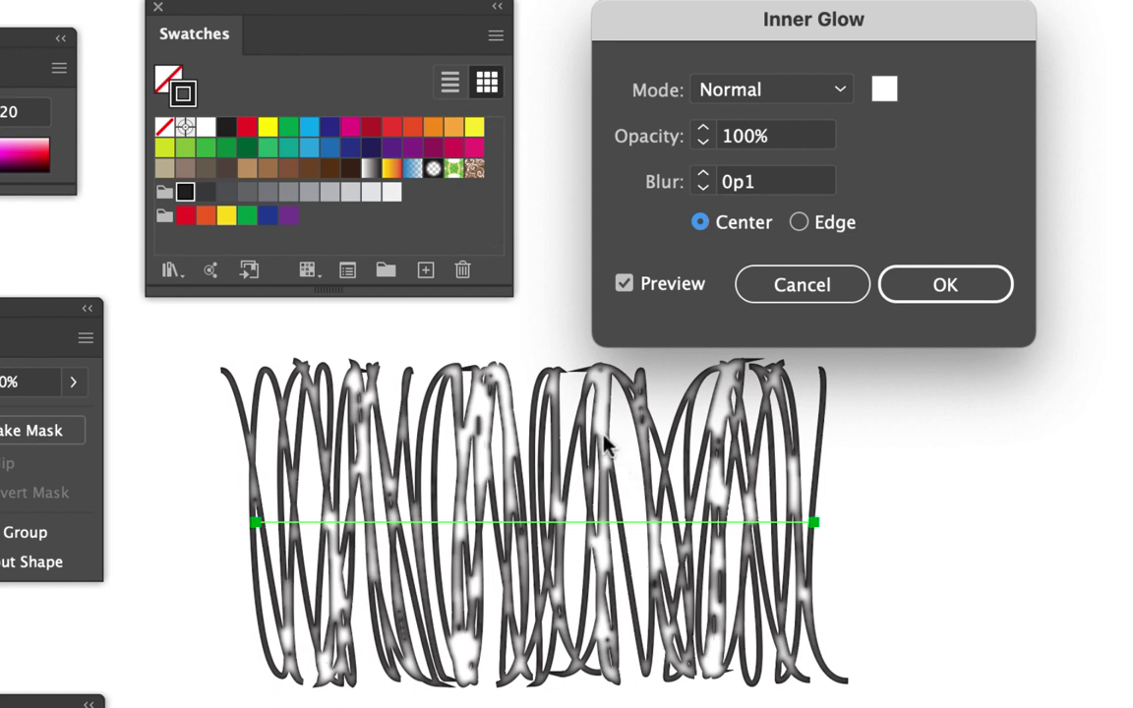
left_click(944, 295)
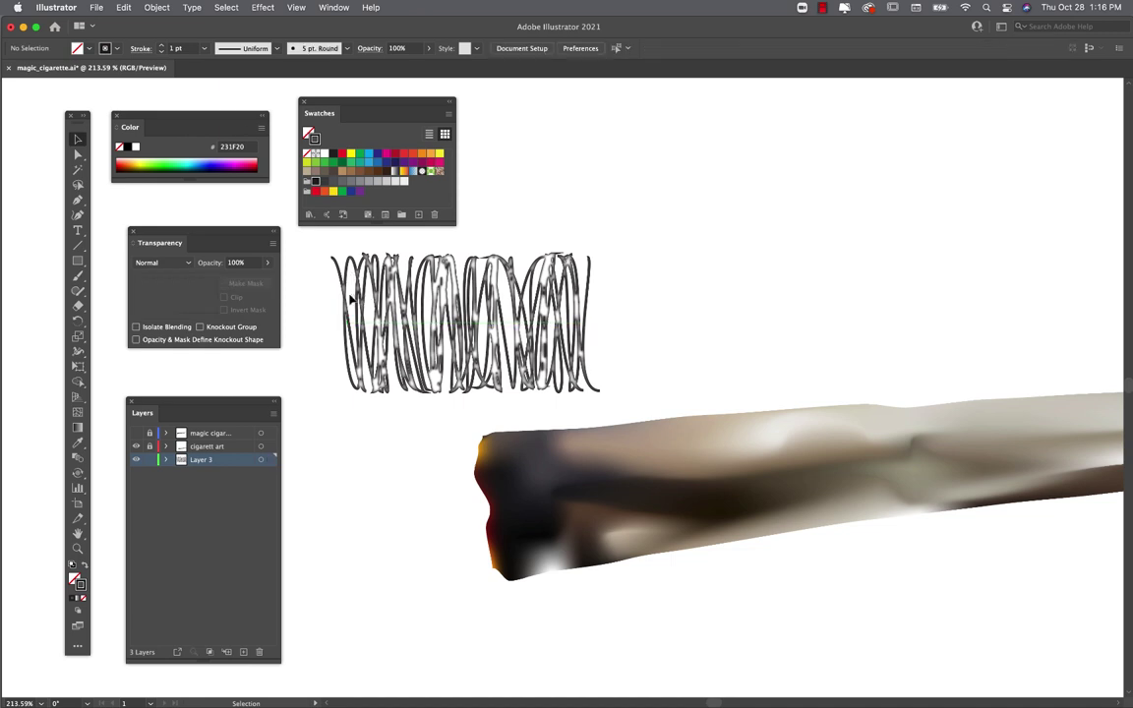
Step: Move the scribbled line slightly up and to the left, and compare it in Outline and Preview views
left_click_drag(394, 305, 365, 298)
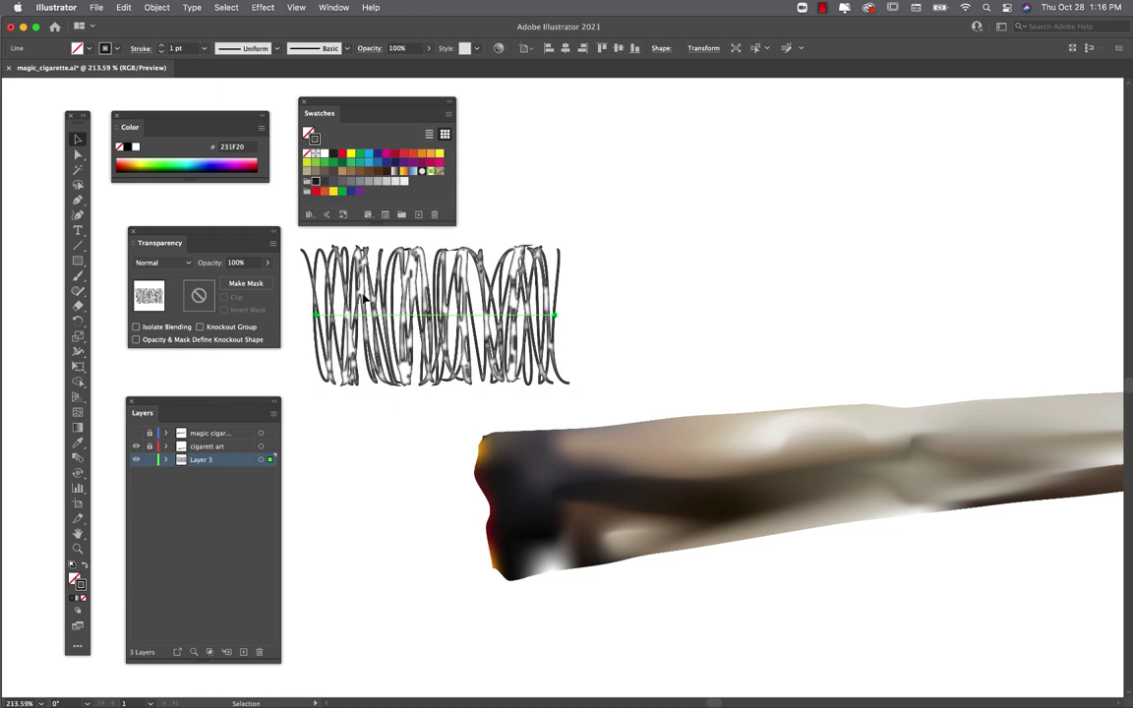
key("a")
key("super+y")
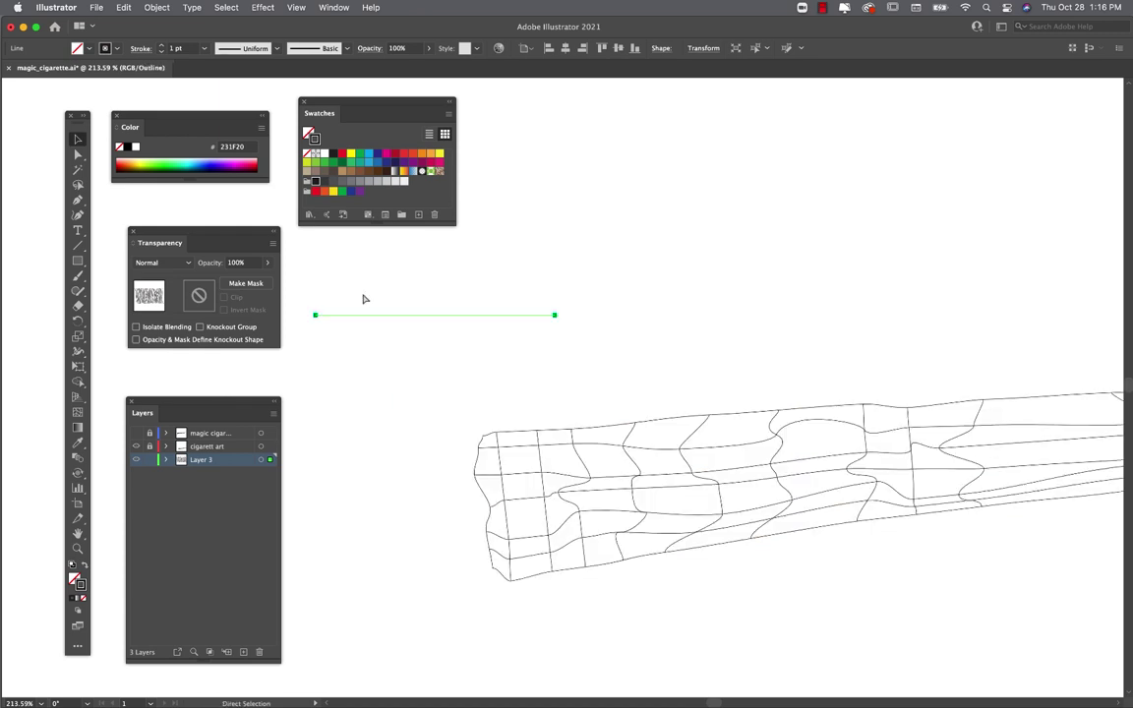
key("super+y")
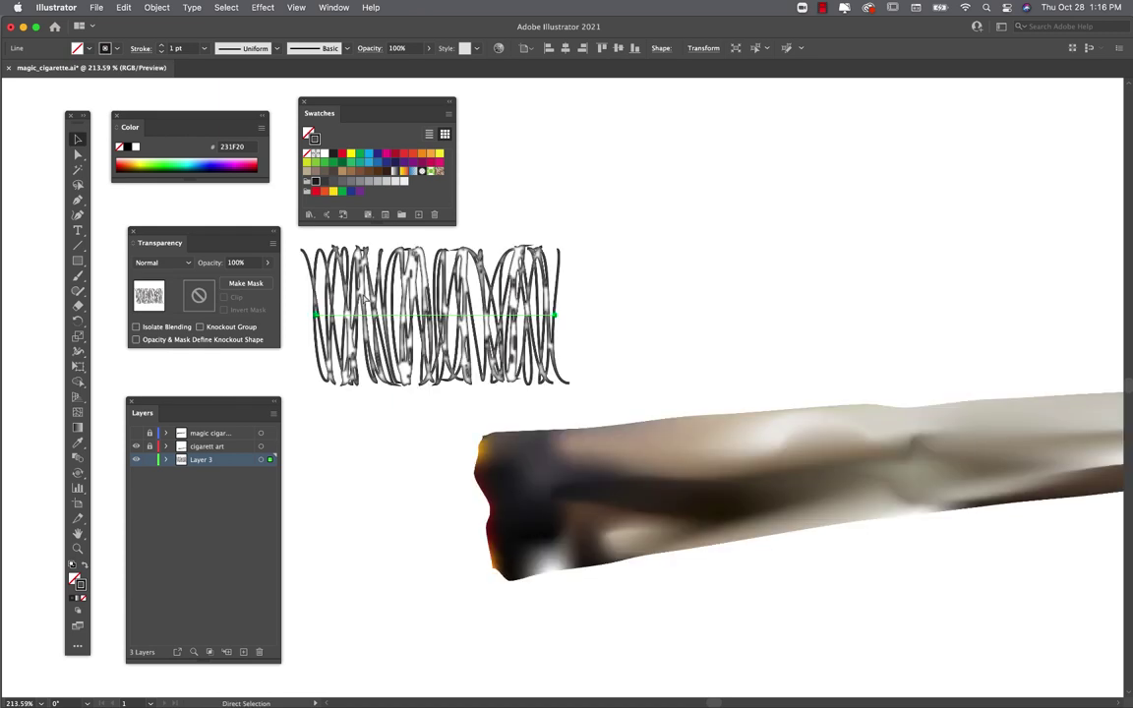
key("super+y")
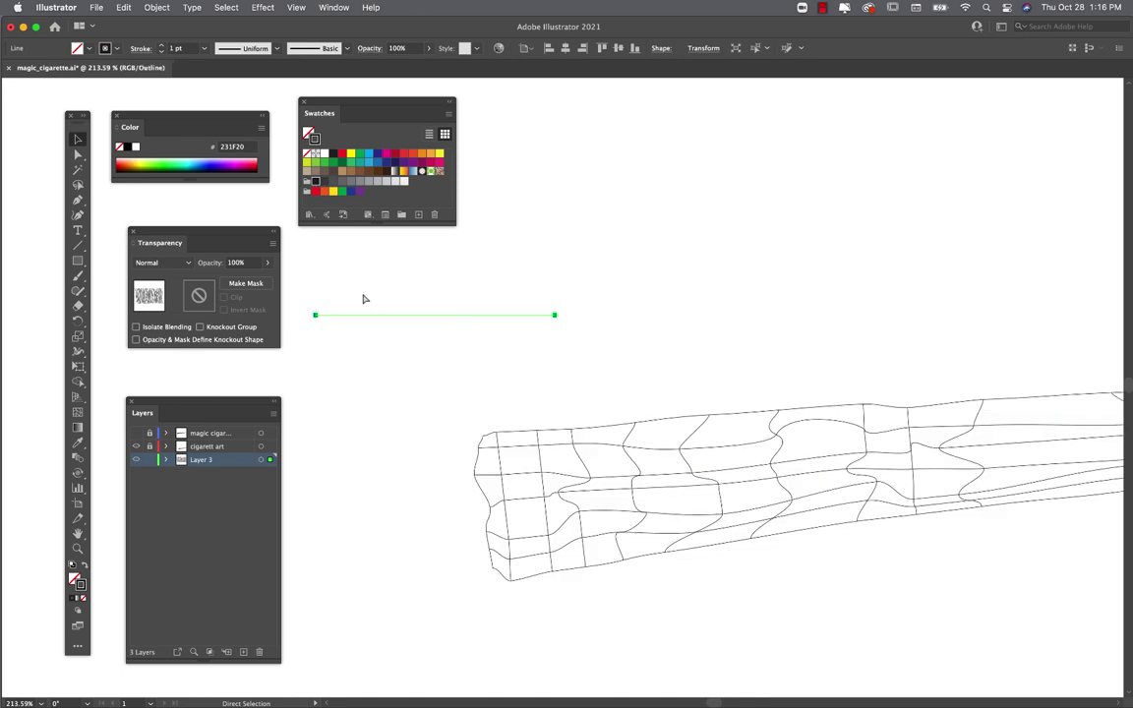
key("super+y")
left_click(347, 463)
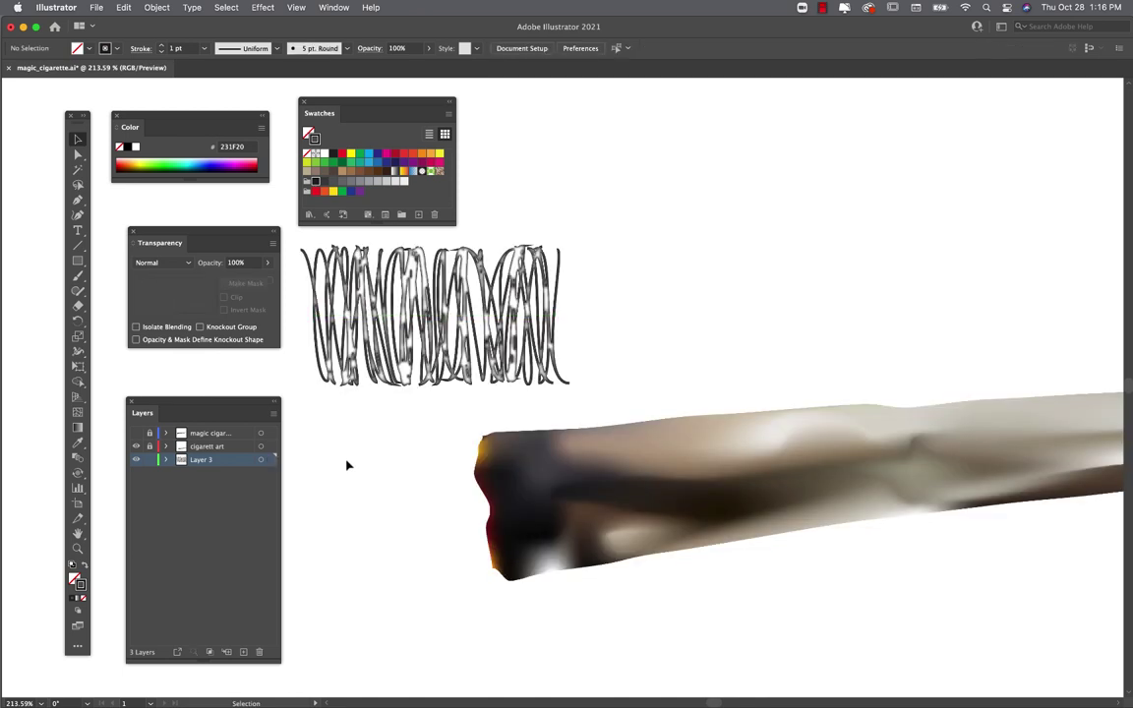
Step: Try stroke weights of 2 pt and 0.75 pt on the scribbled line, and set it back to 1 pt
left_click(393, 315)
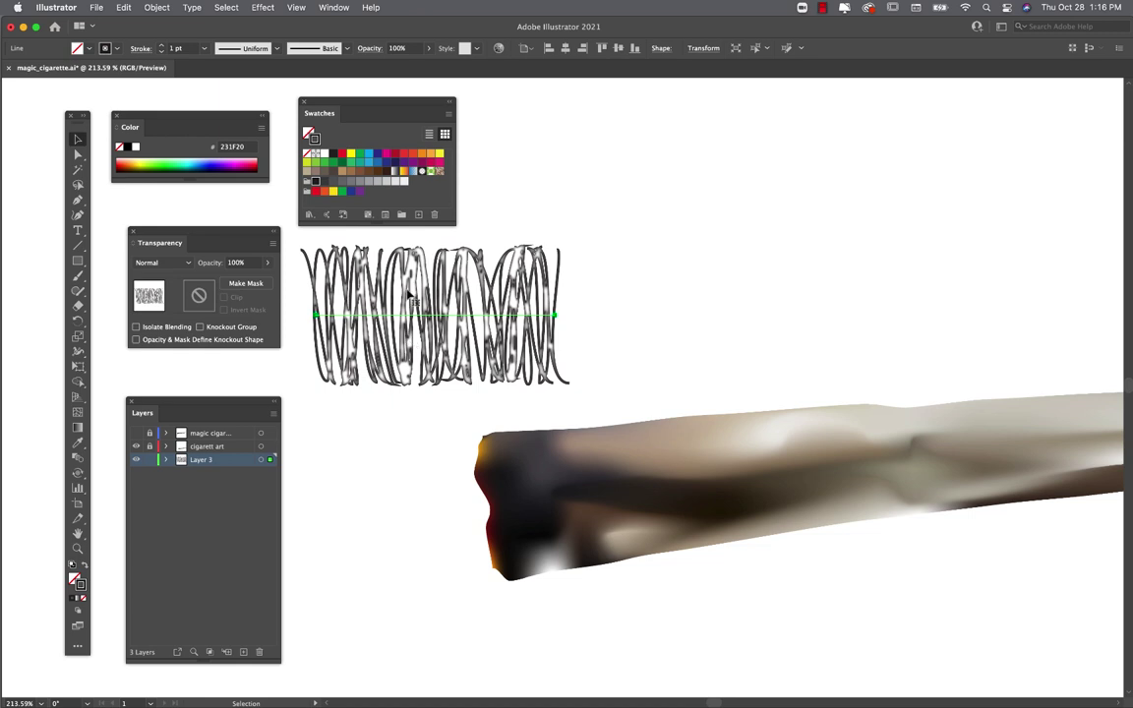
left_click(162, 46)
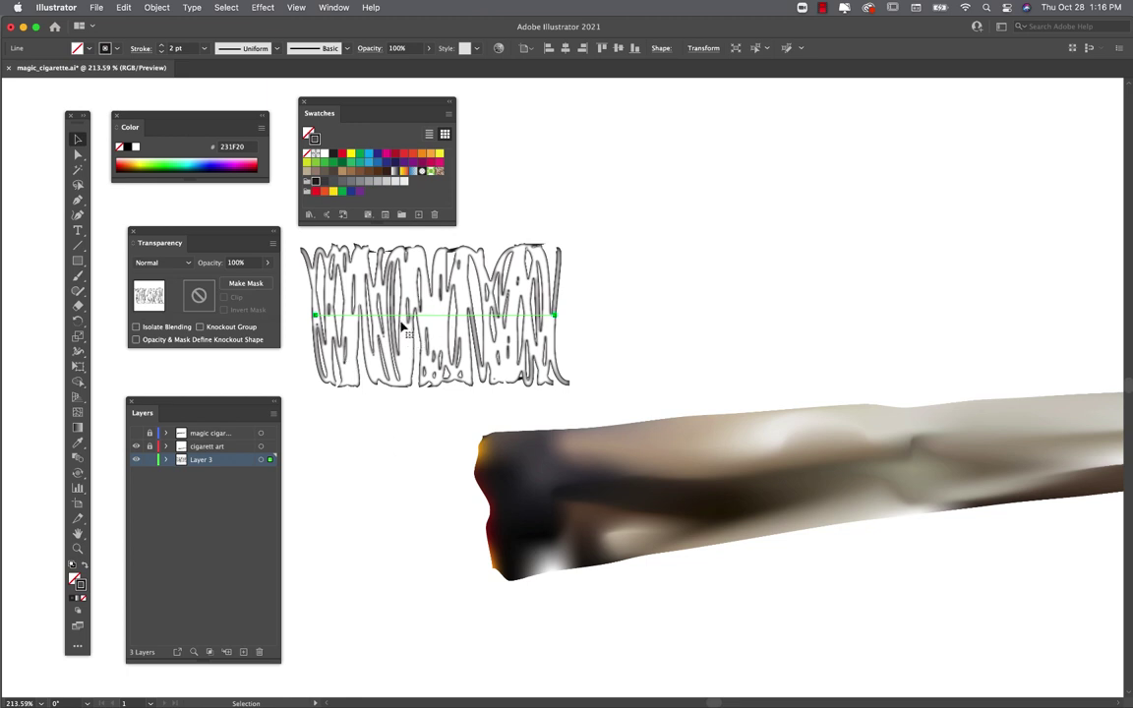
left_click(161, 52)
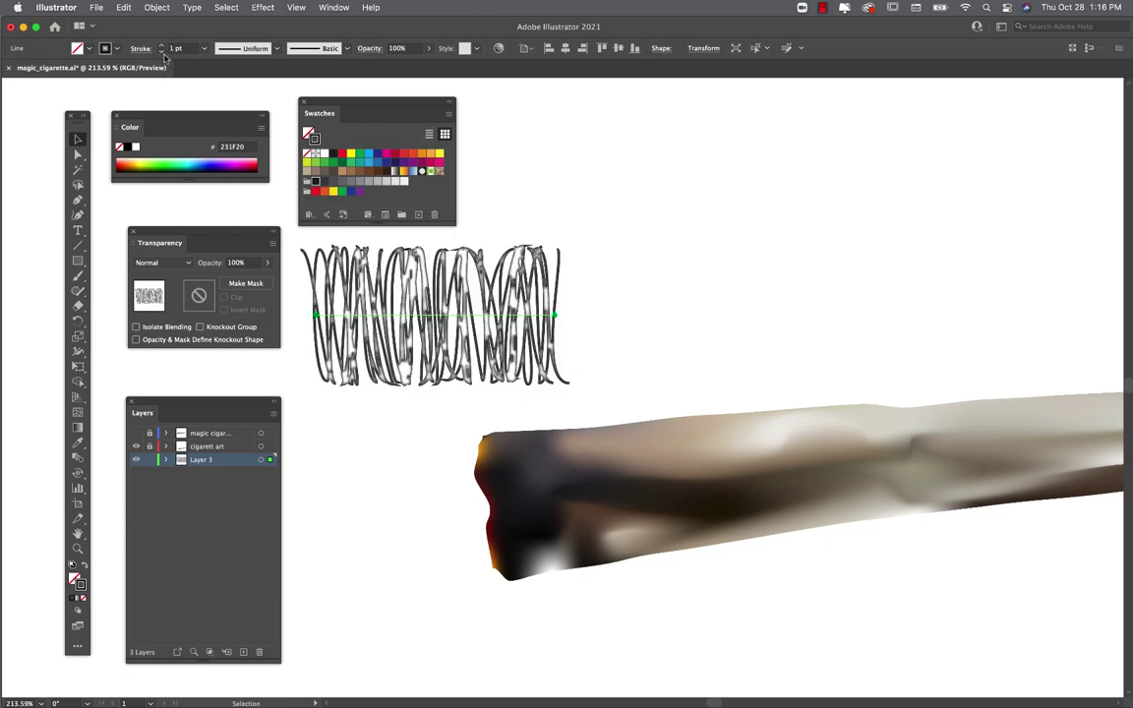
left_click(161, 52)
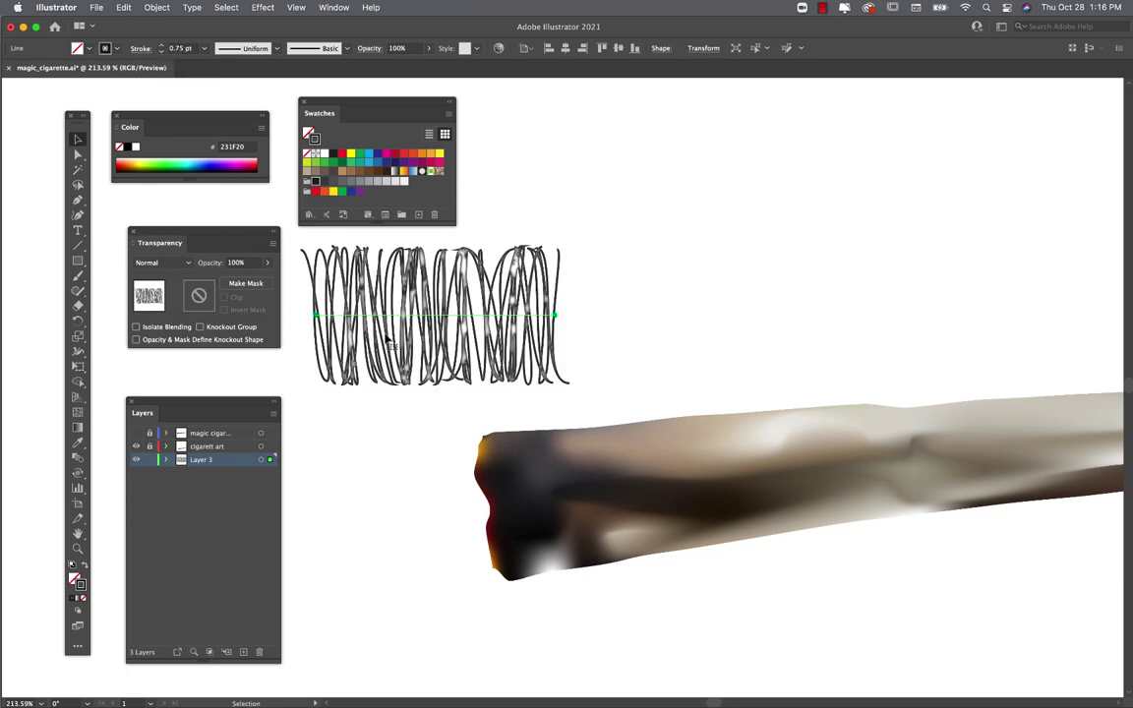
left_click(161, 46)
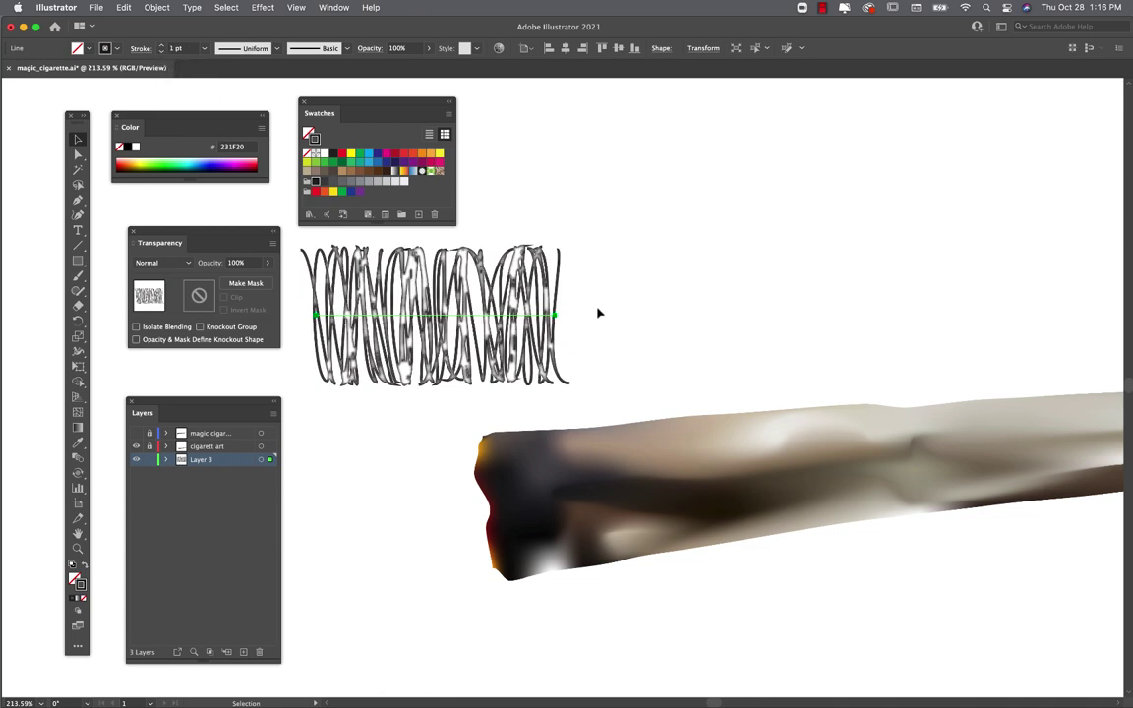
Step: Move the scribbled line down to the cigarette's burnt end so its right part is tucked behind the tip
scroll(596, 314, "down", 2)
scroll(597, 313, "left", 2)
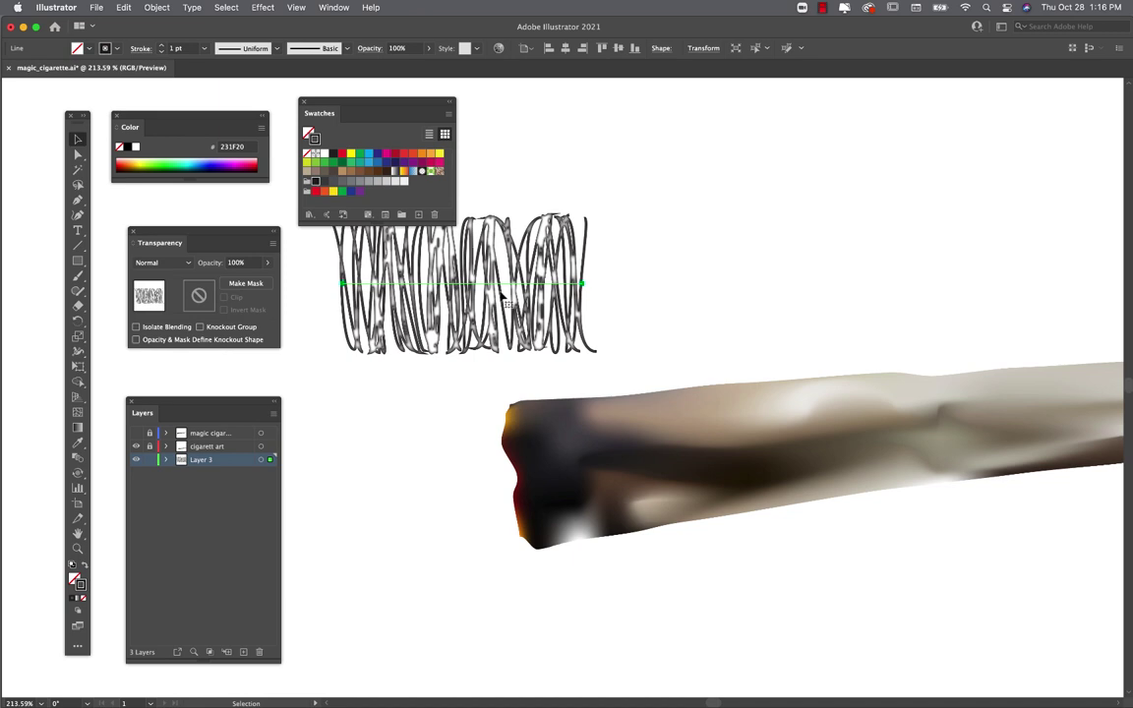
left_click_drag(495, 292, 481, 483)
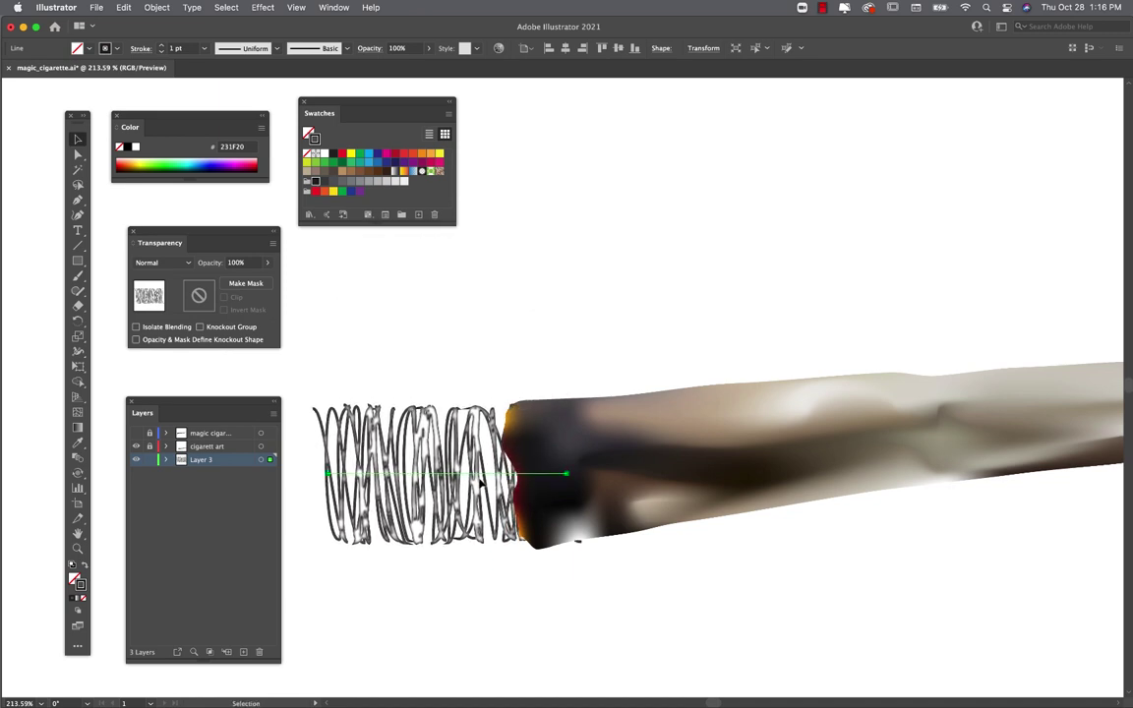
Step: Rotate the scribbled line slightly counterclockwise about a point near its right end to match the cigarette's slant, and deselect it
scroll(531, 546, "down", 3)
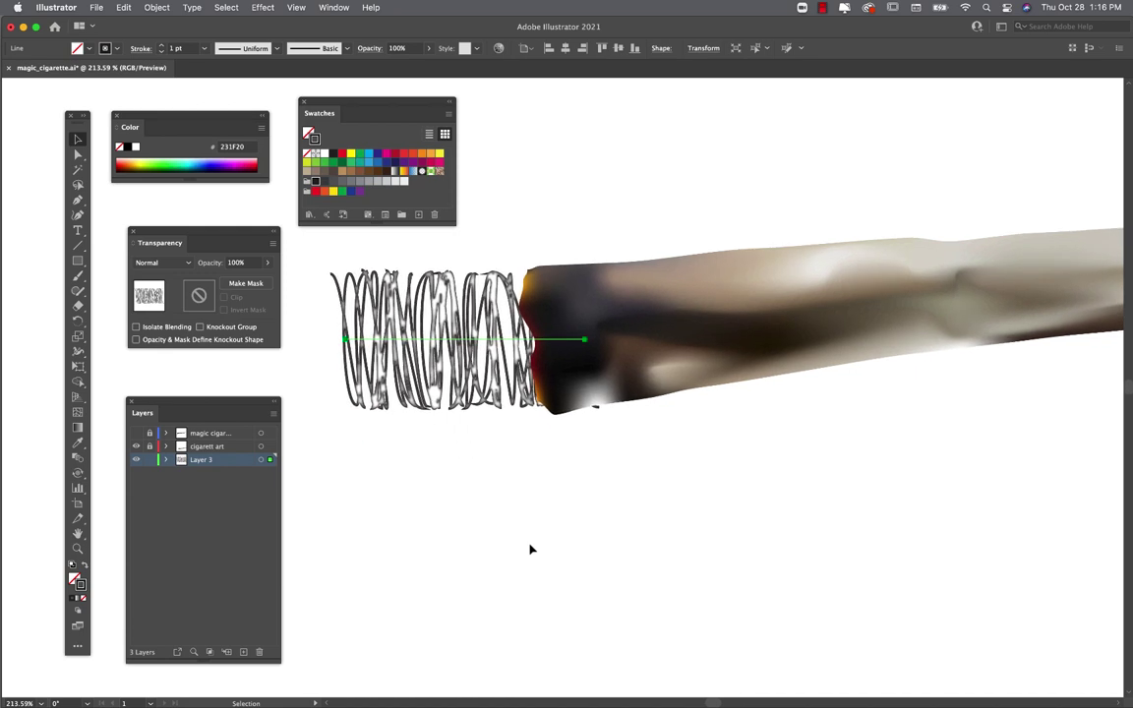
scroll(530, 549, "down", 4)
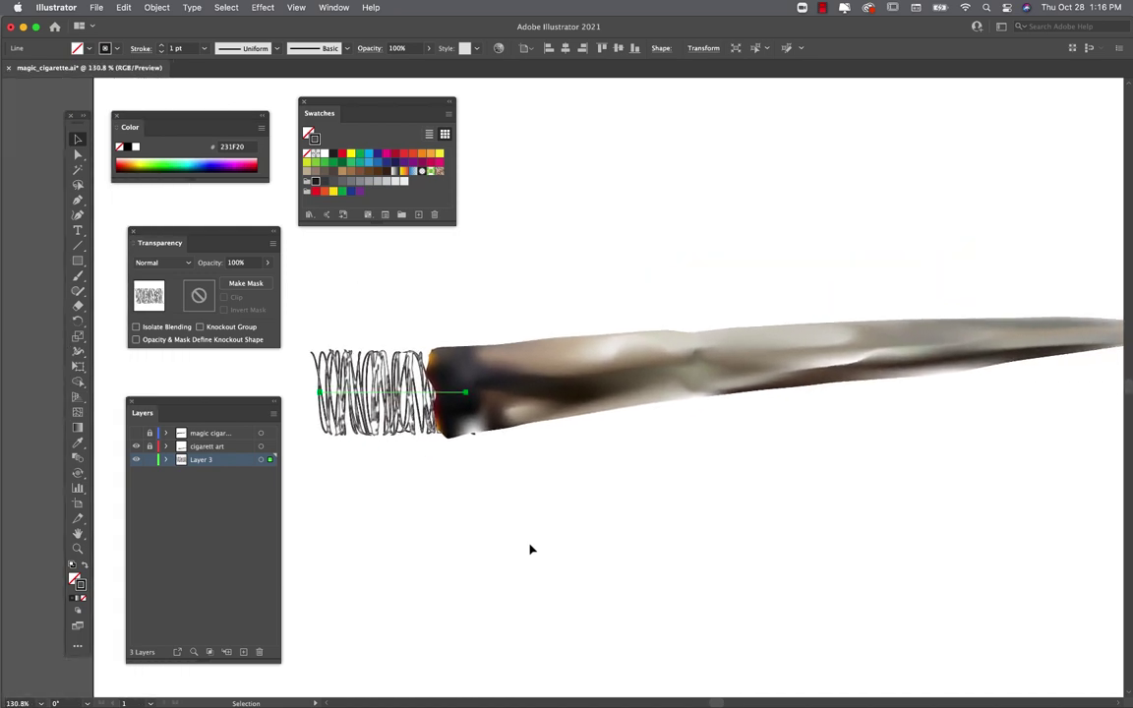
left_click(79, 322)
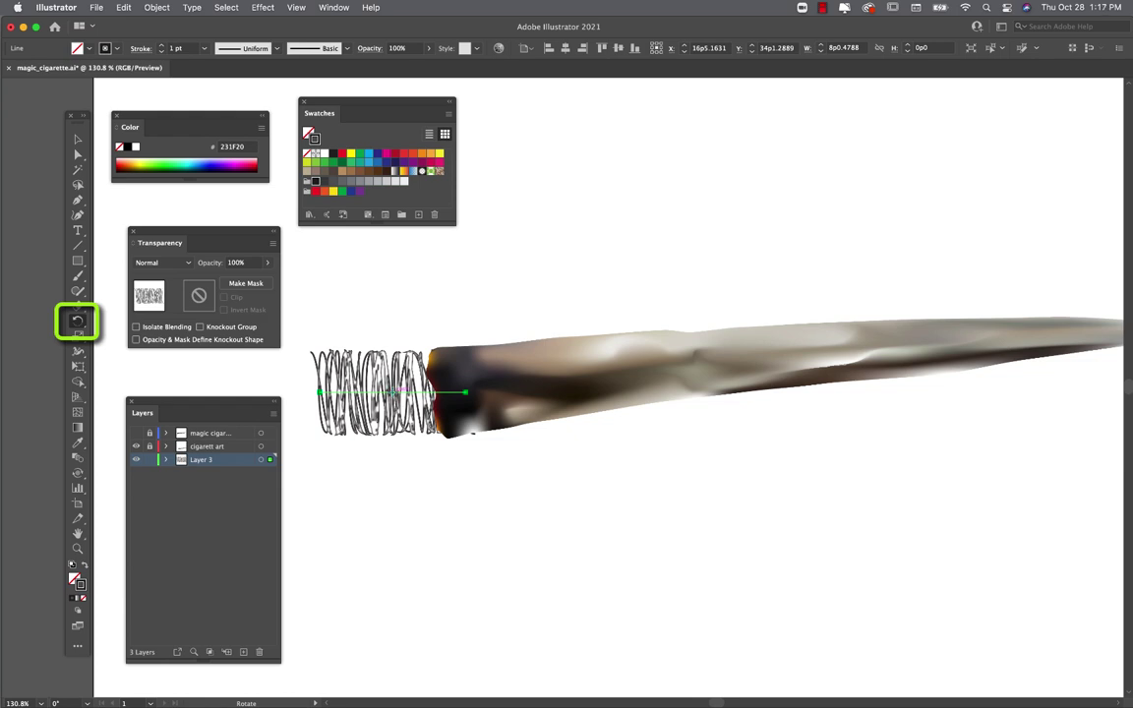
mouse_move(594, 235)
left_mouse_down()
mouse_move(468, 230)
mouse_move(518, 227)
mouse_move(578, 447)
mouse_move(561, 324)
mouse_move(526, 286)
left_mouse_up()
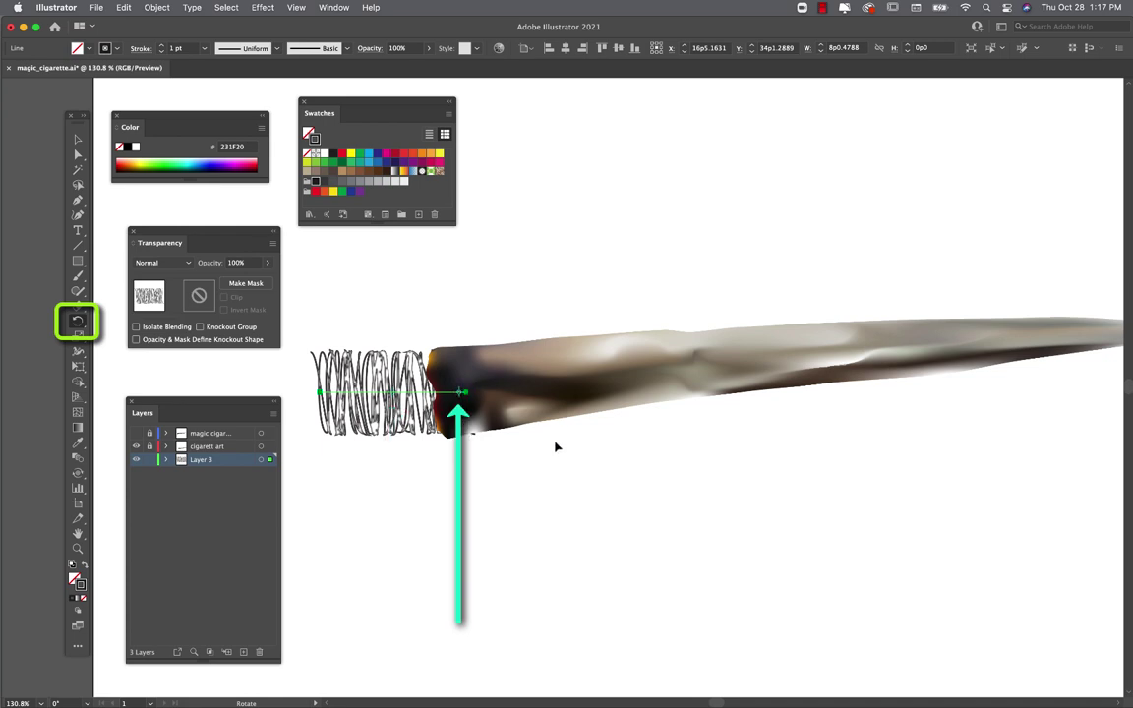
mouse_move(551, 443)
left_mouse_down()
mouse_move(554, 386)
mouse_move(536, 330)
mouse_move(536, 610)
mouse_move(583, 551)
mouse_move(590, 493)
left_mouse_up()
left_click(78, 139)
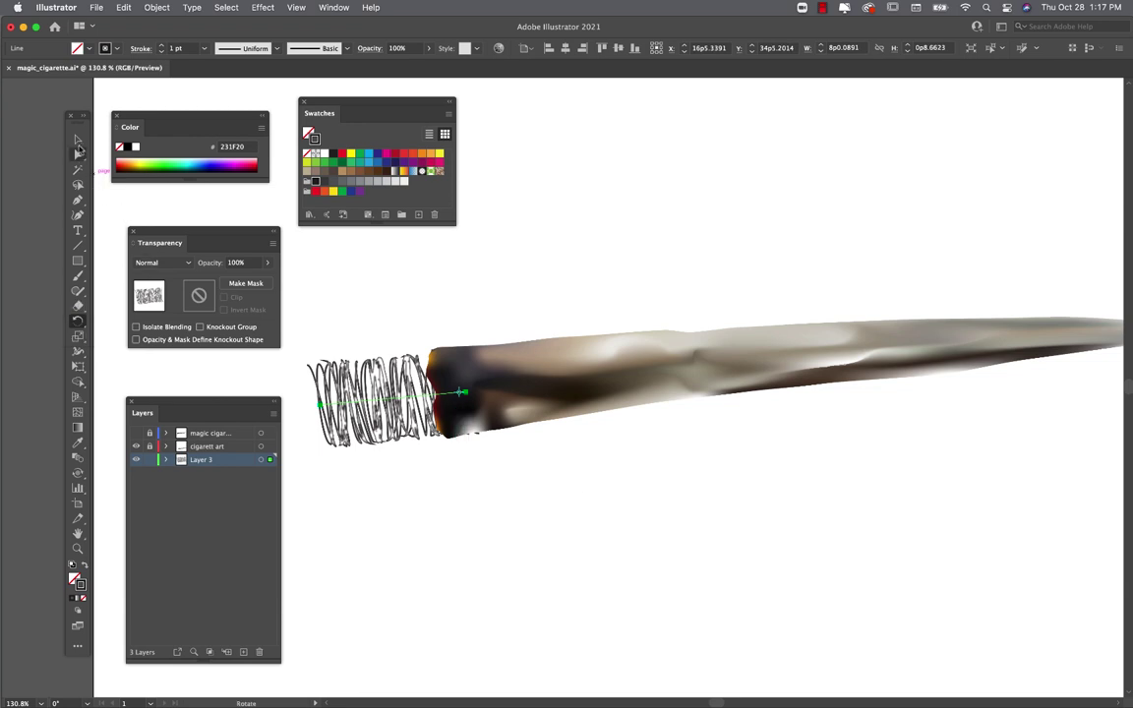
left_click(393, 581)
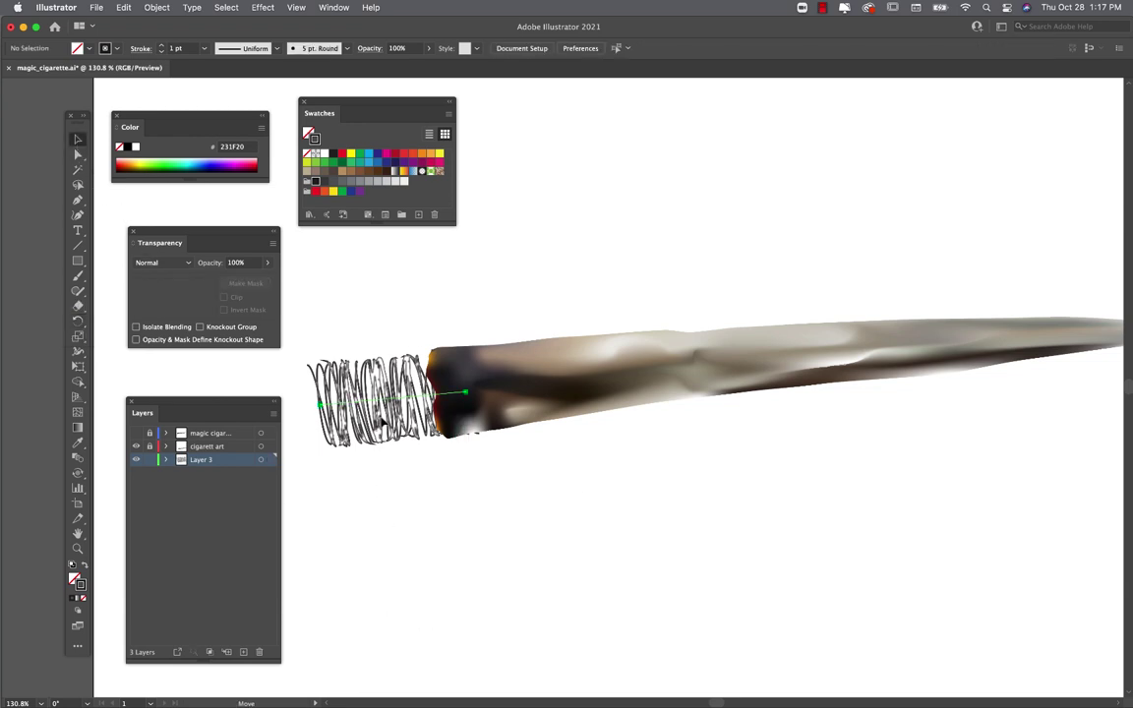
Step: Shorten the scribbled line by moving only its right anchor point left to about X 17p11, Y 34p3.6, just outside the burnt tip
left_click(380, 443)
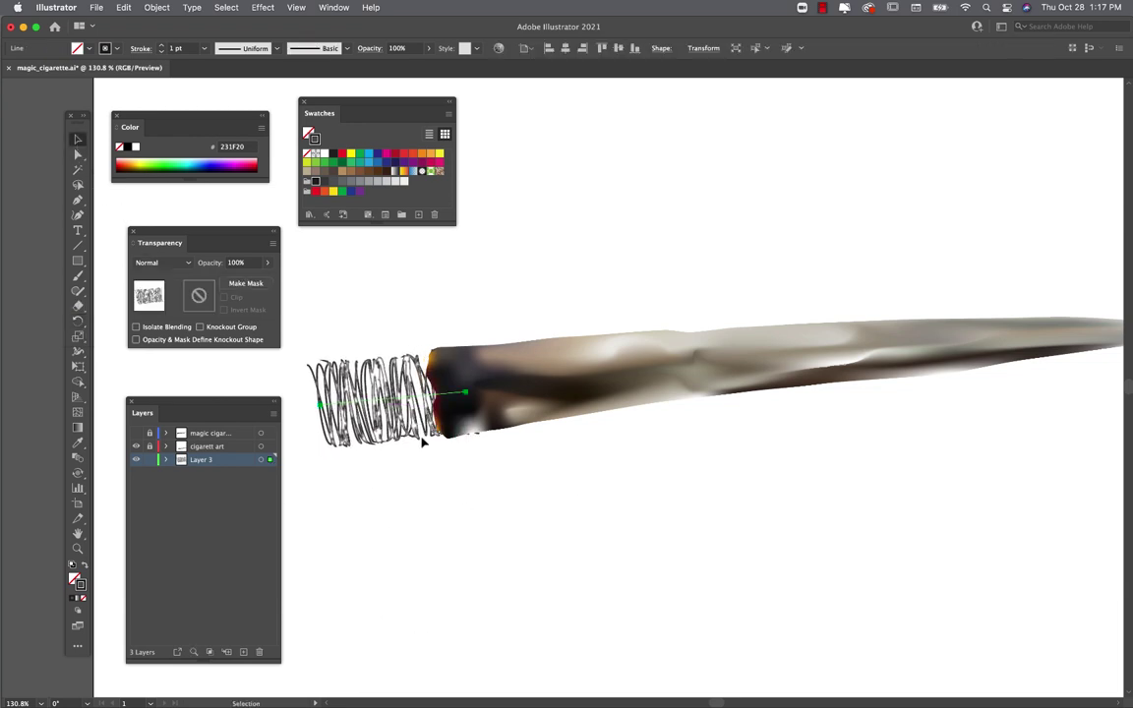
left_click(78, 155)
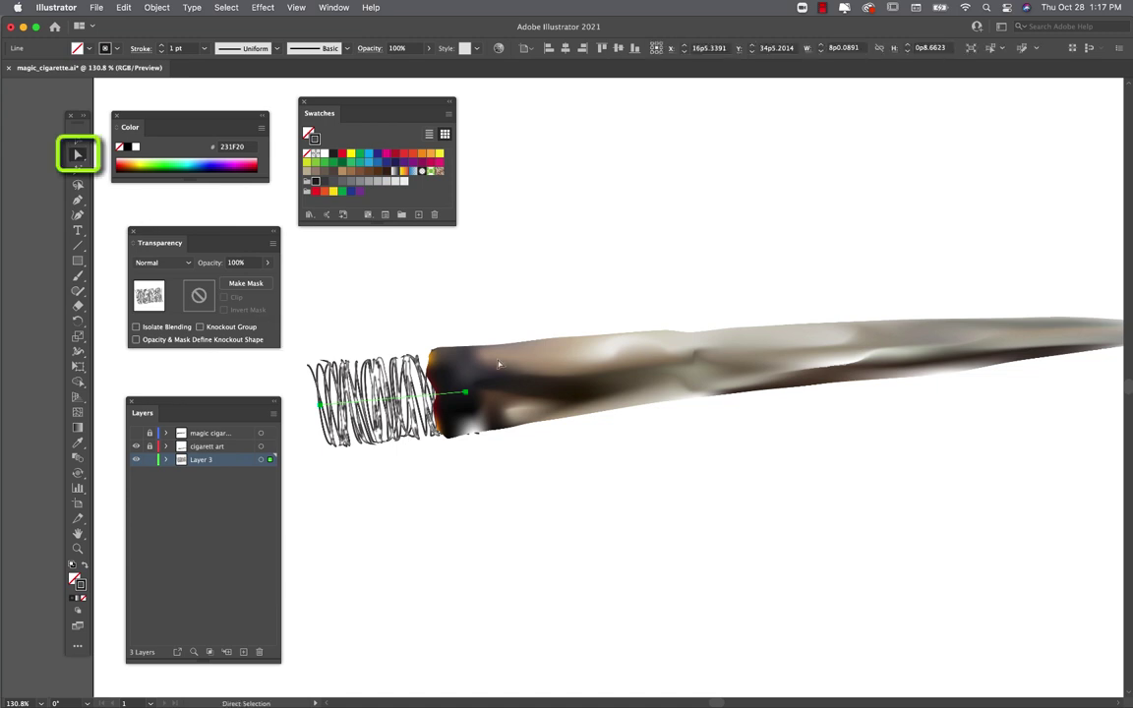
left_click(467, 393)
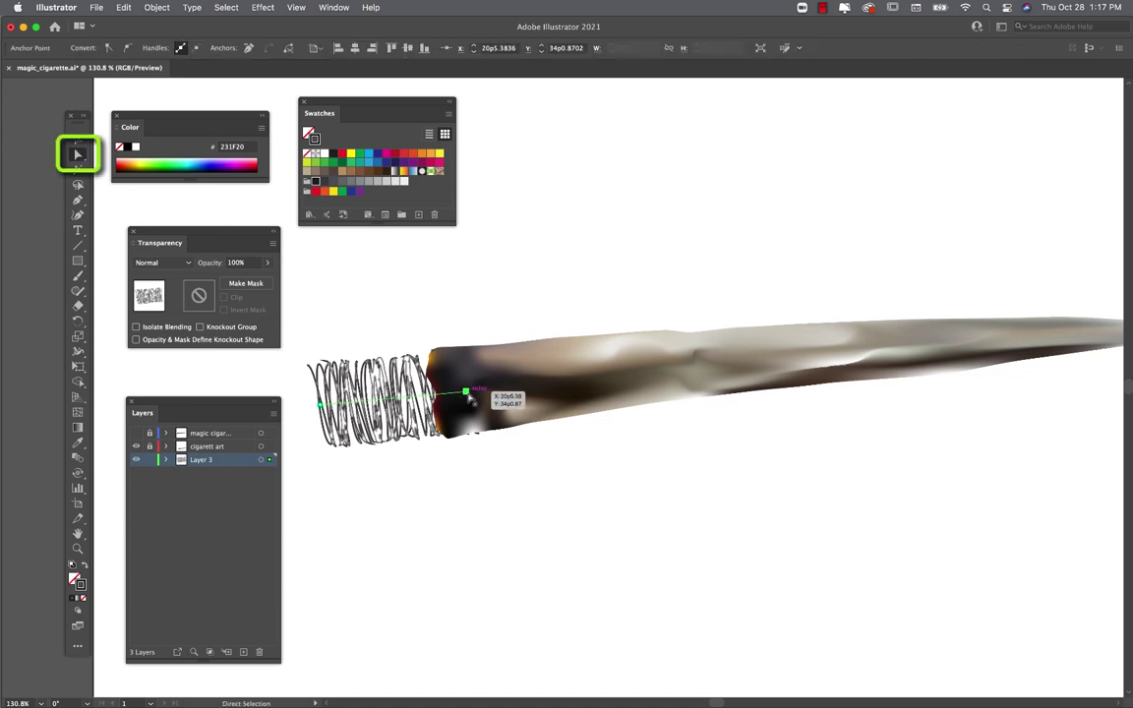
mouse_move(470, 395)
left_mouse_down()
mouse_move(406, 400)
mouse_move(423, 396)
left_mouse_up()
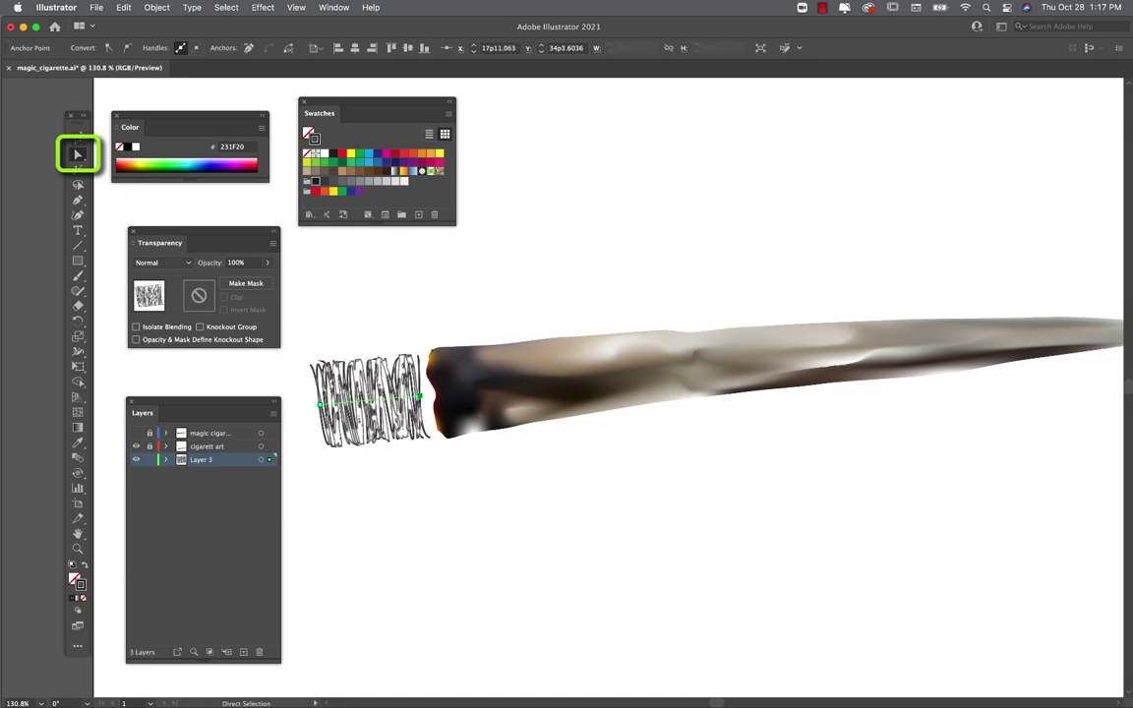
Step: Move the whole shortened scribble to the right so its end tucks behind the burnt tip, and deselect it
left_click(79, 140)
key("v")
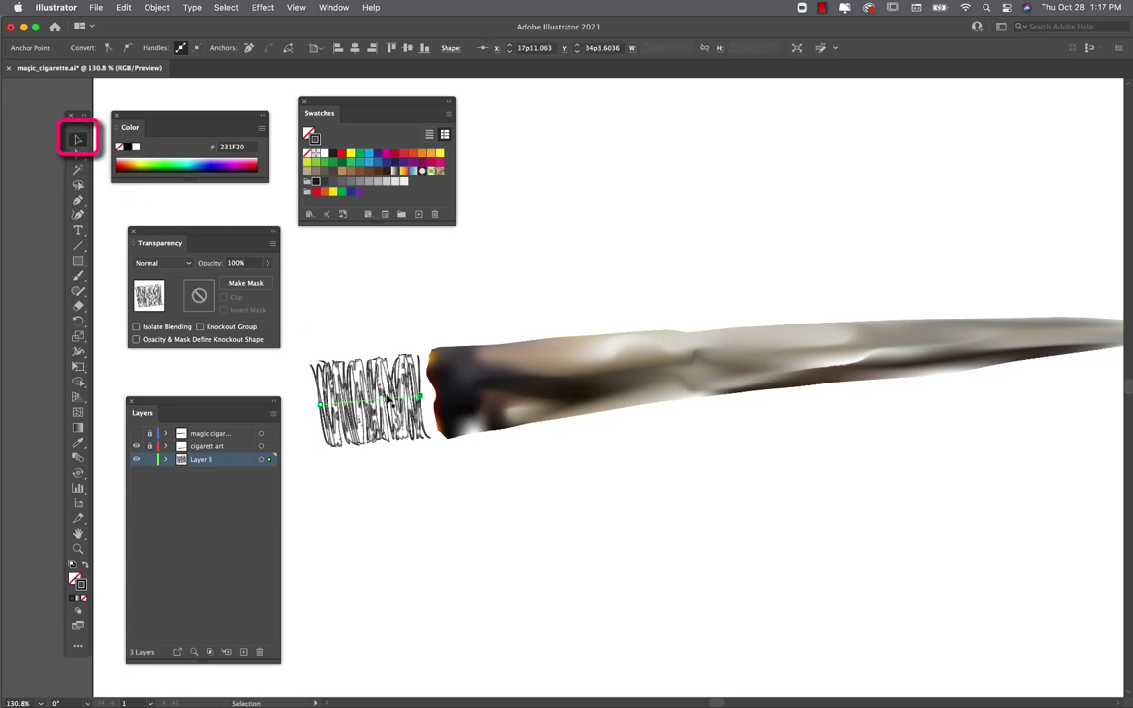
left_click_drag(387, 398, 409, 395)
left_click(450, 475)
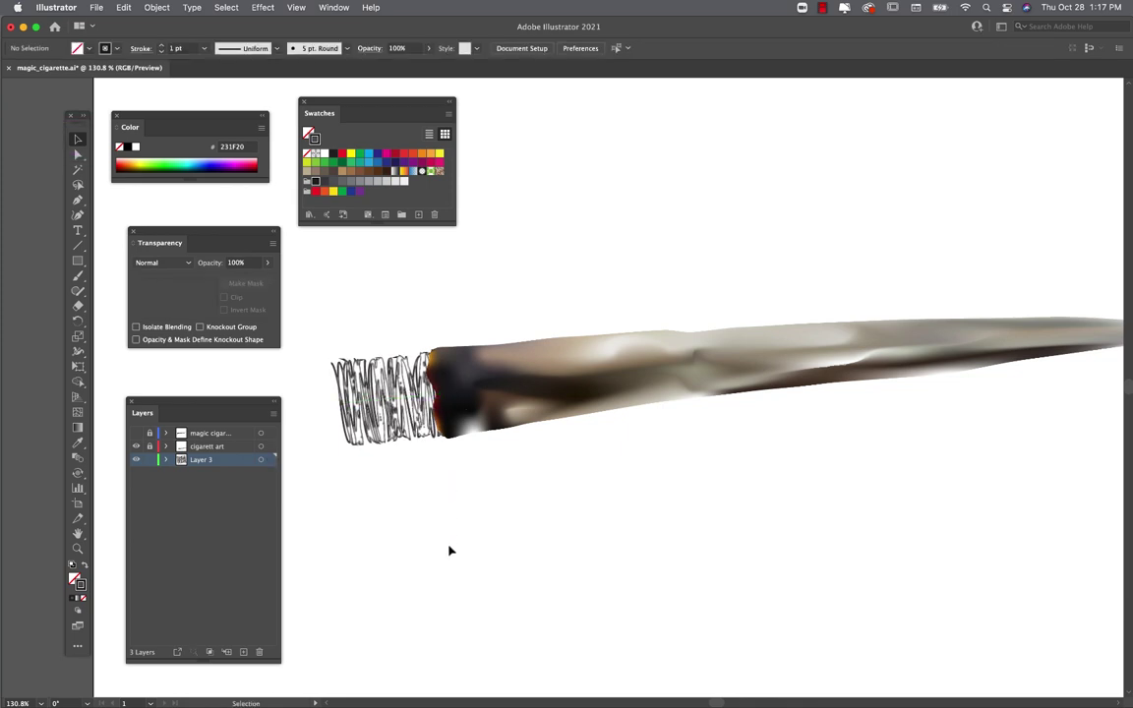
scroll(450, 549, "down", 5)
scroll(450, 550, "up", 5)
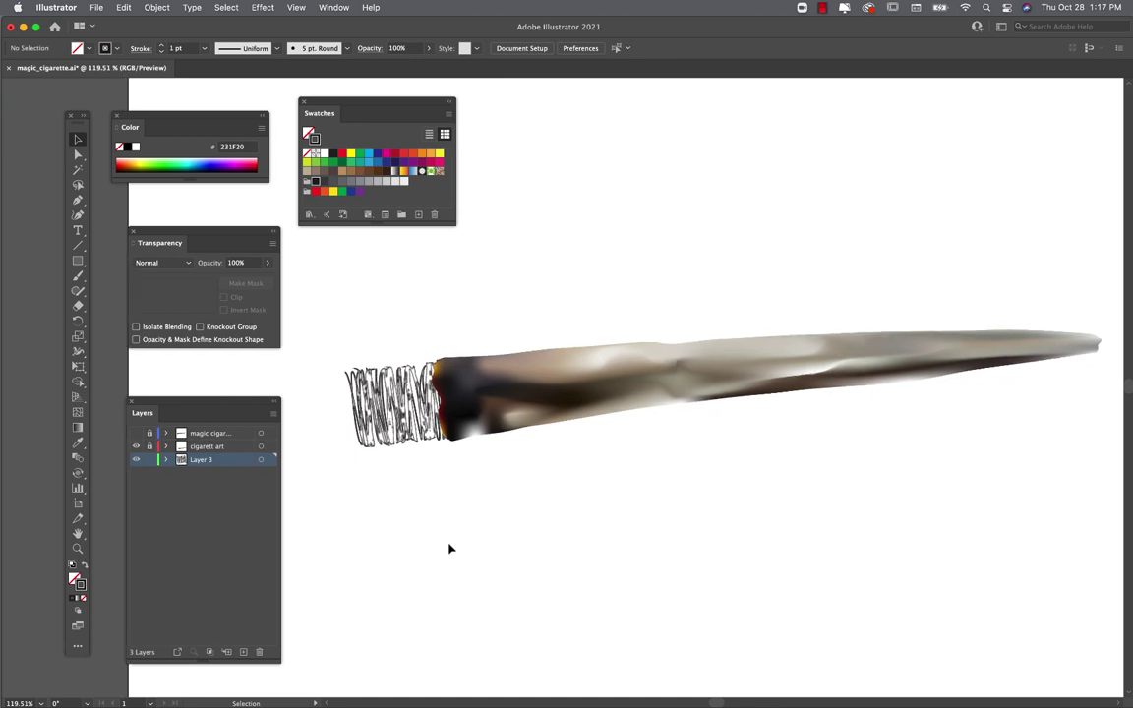
Step: Draw a straight horizontal line about 6p2 long above the existing scribble, and move it slightly left
scroll(421, 481, "up", 3)
scroll(421, 481, "up", 3)
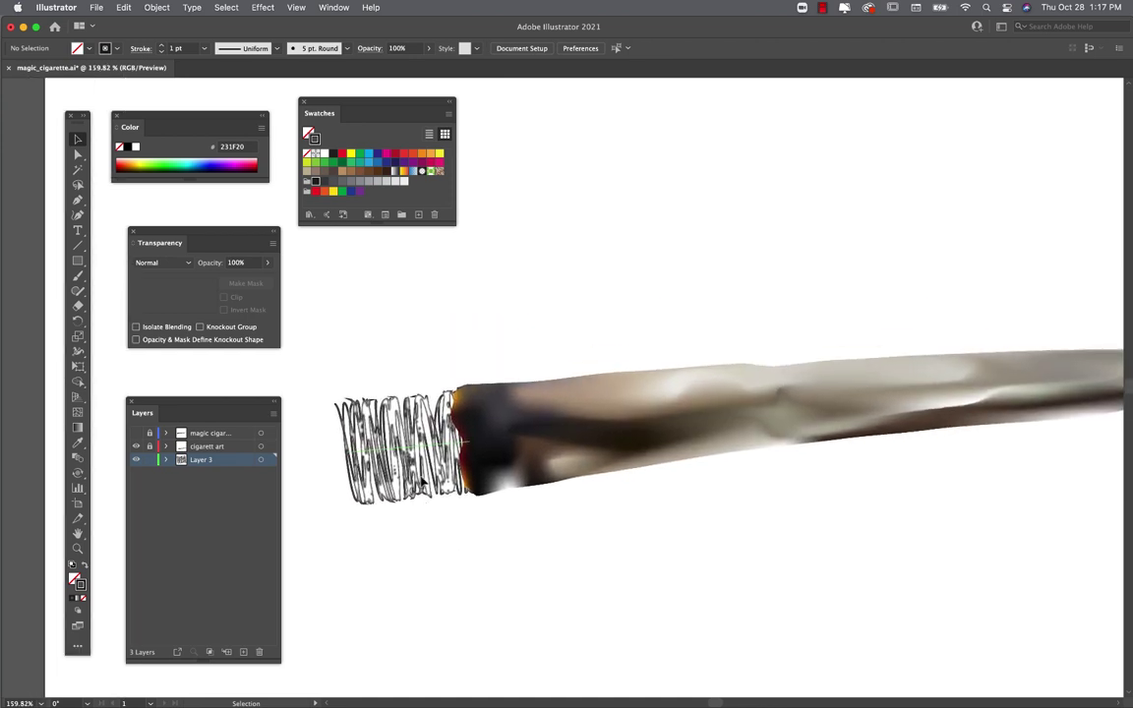
key("backslash")
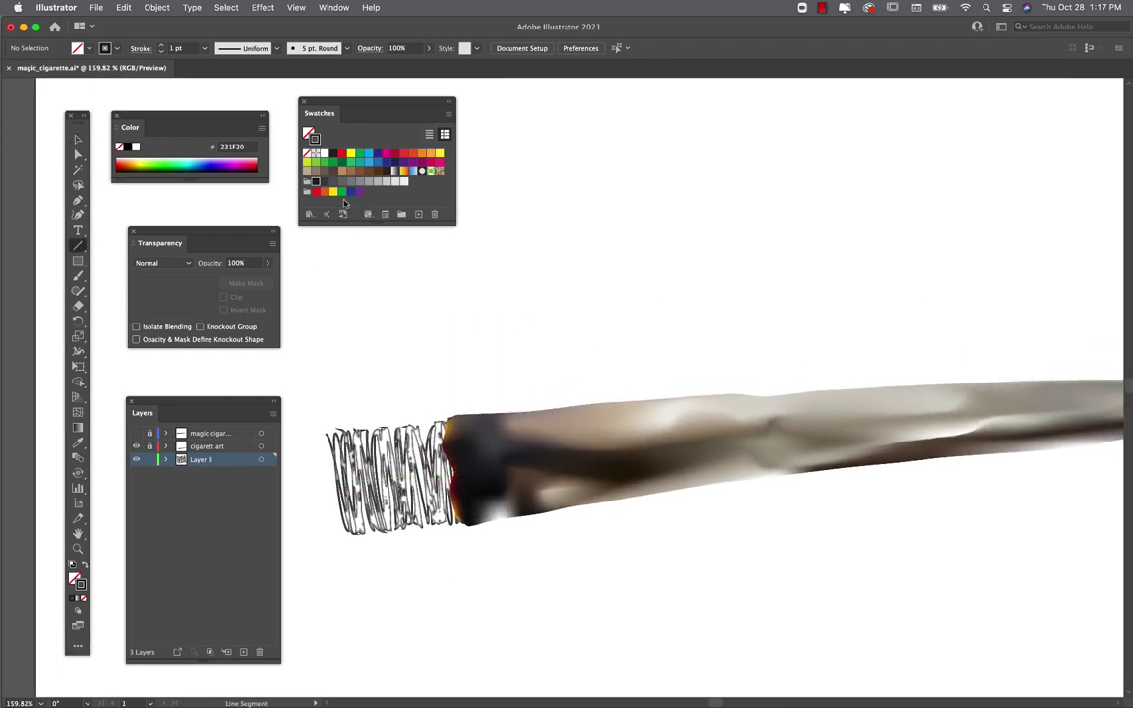
mouse_move(350, 313)
left_mouse_down()
mouse_move(326, 262)
mouse_move(319, 273)
mouse_move(402, 256)
mouse_move(465, 300)
mouse_move(489, 300)
left_mouse_up()
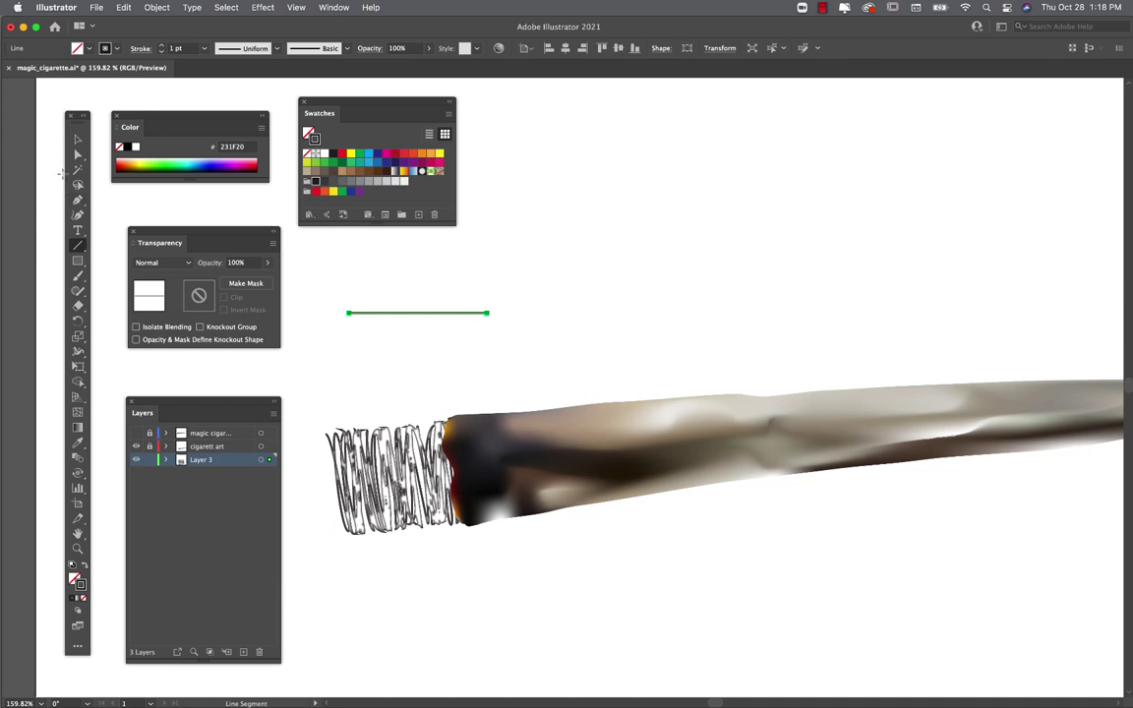
left_click(78, 139)
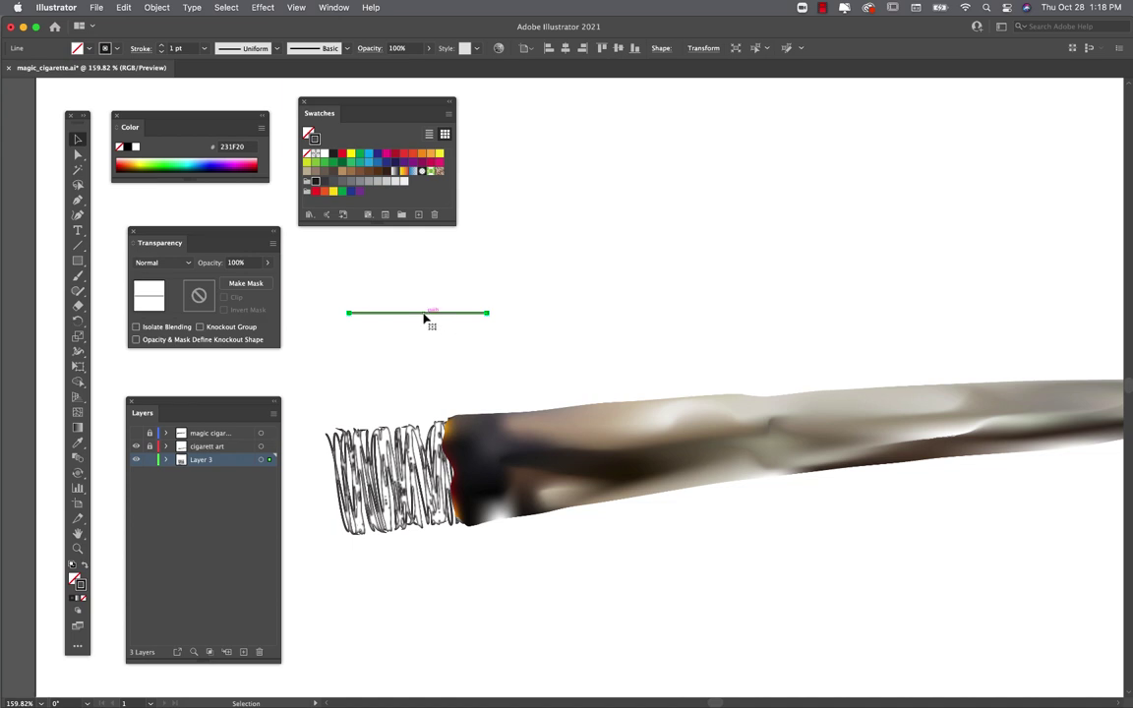
left_click_drag(397, 314, 372, 318)
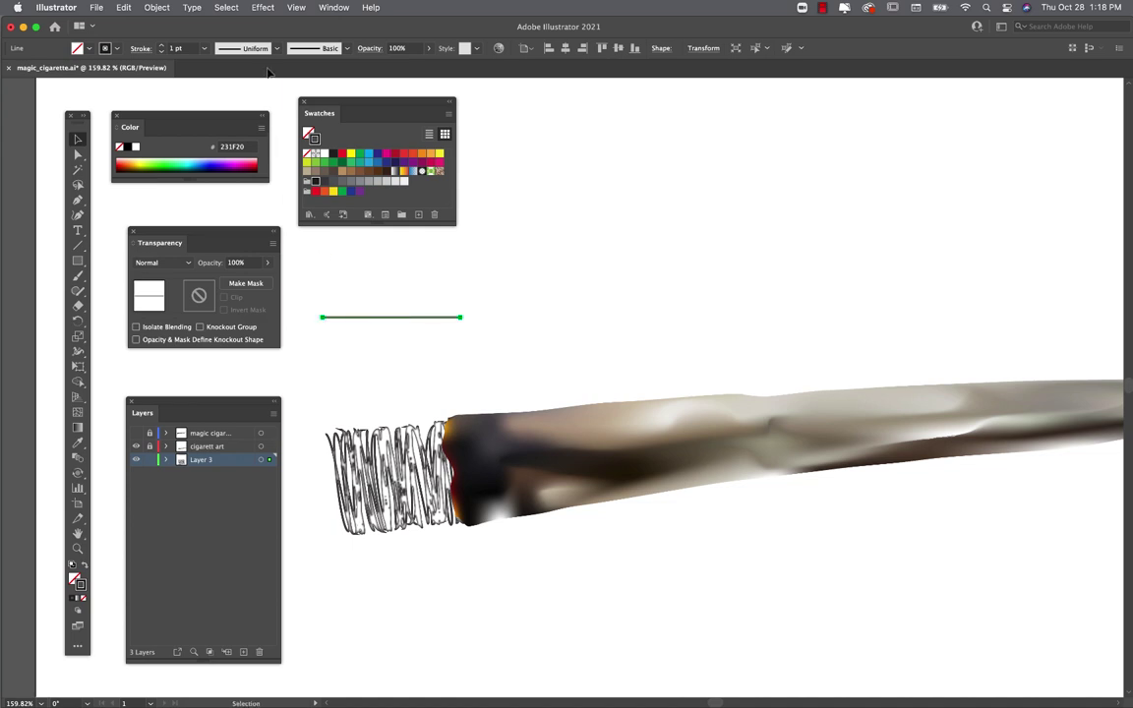
Step: Apply a Zig Zag effect to the new line with absolute size 1p10, 42 ridges per segment and smooth points
left_click(258, 6)
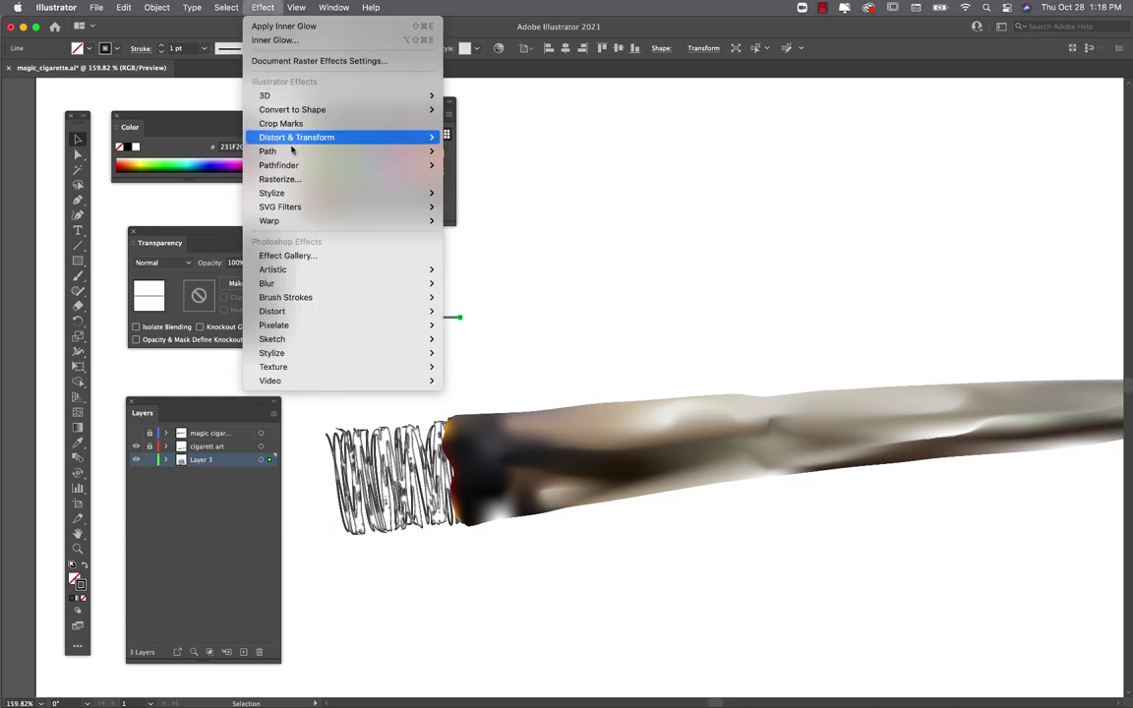
mouse_move(372, 142)
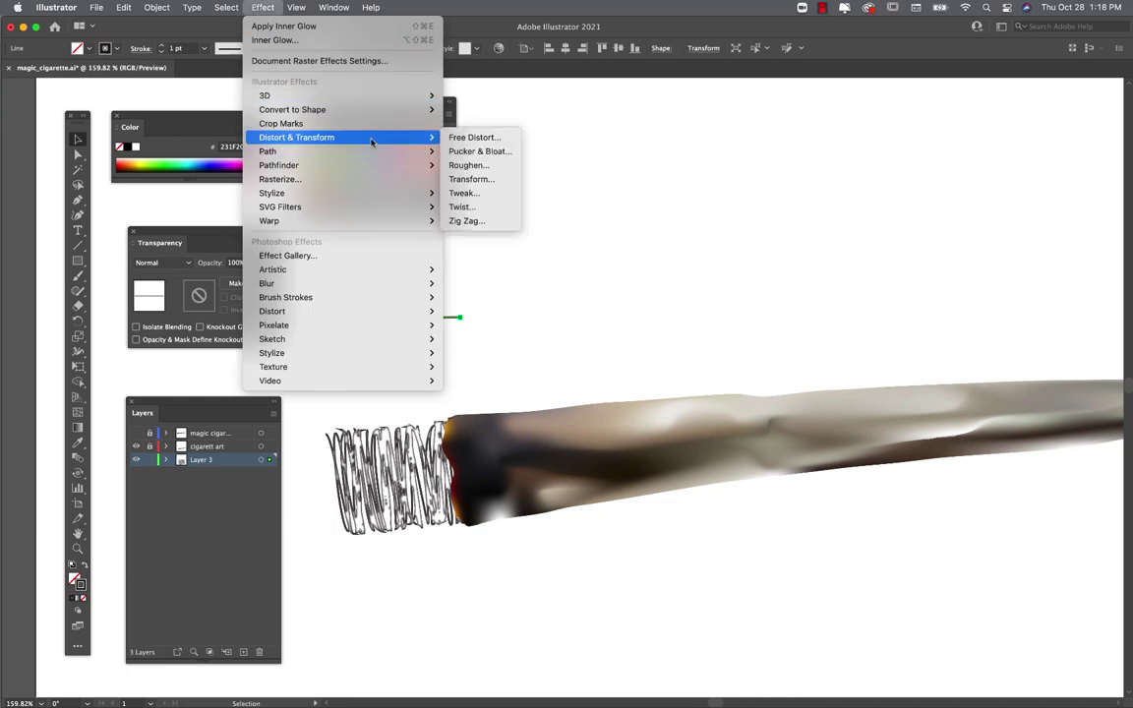
left_click(468, 220)
left_click(657, 210)
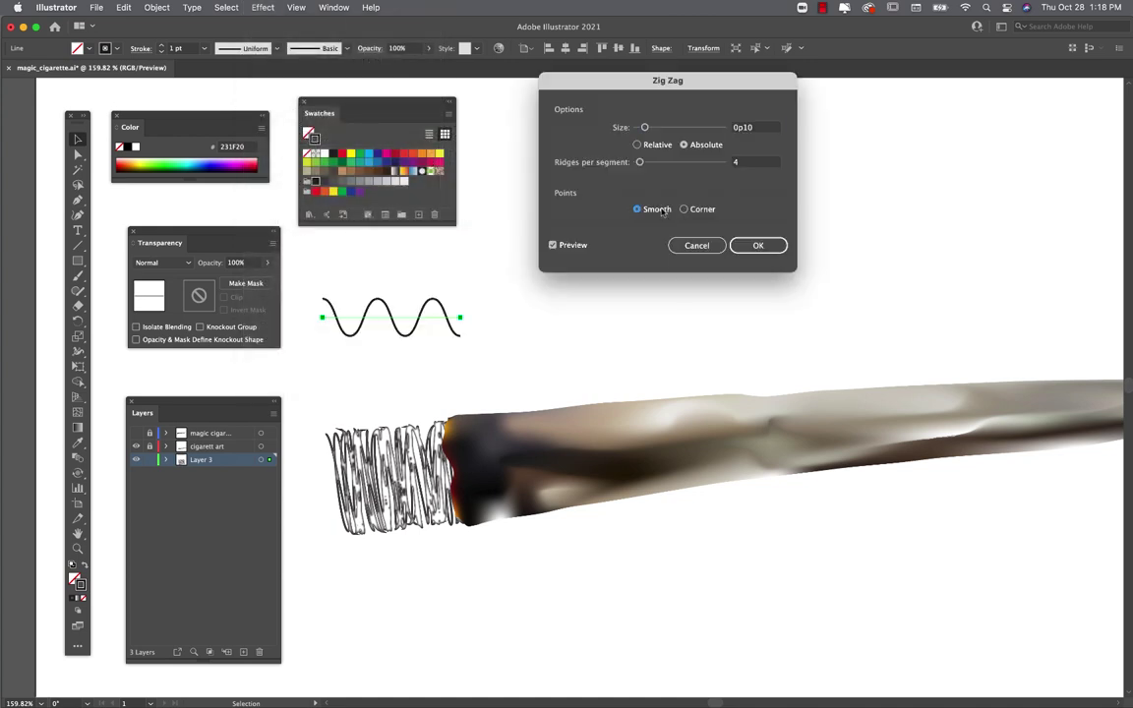
left_click_drag(640, 162, 663, 129)
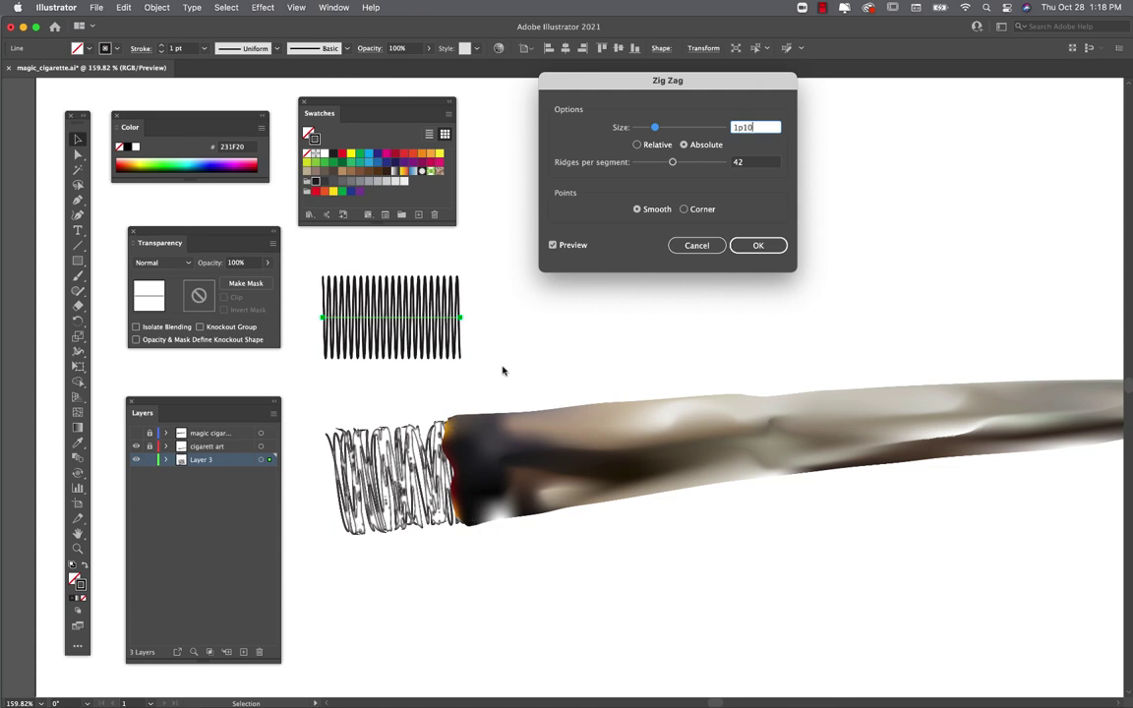
left_click(757, 245)
Step: Apply a relative Tweak effect of 17% horizontal and 3% vertical to the zigzag line, and move it slightly down
left_click(226, 7)
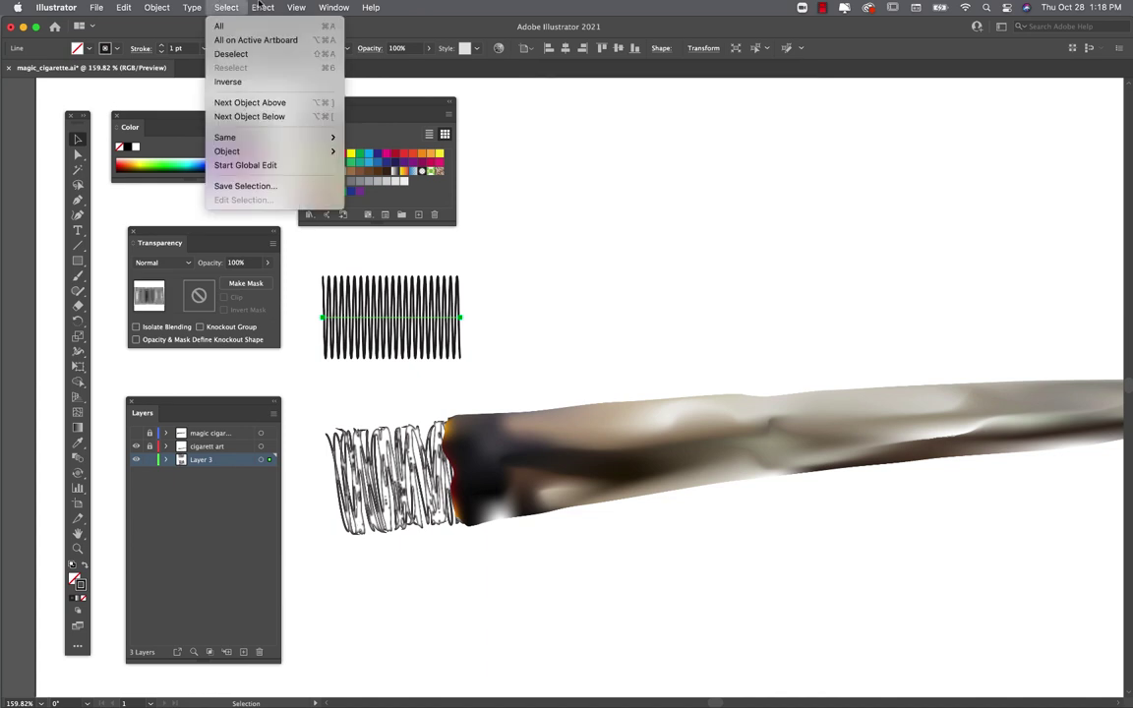
mouse_move(262, 7)
mouse_move(324, 137)
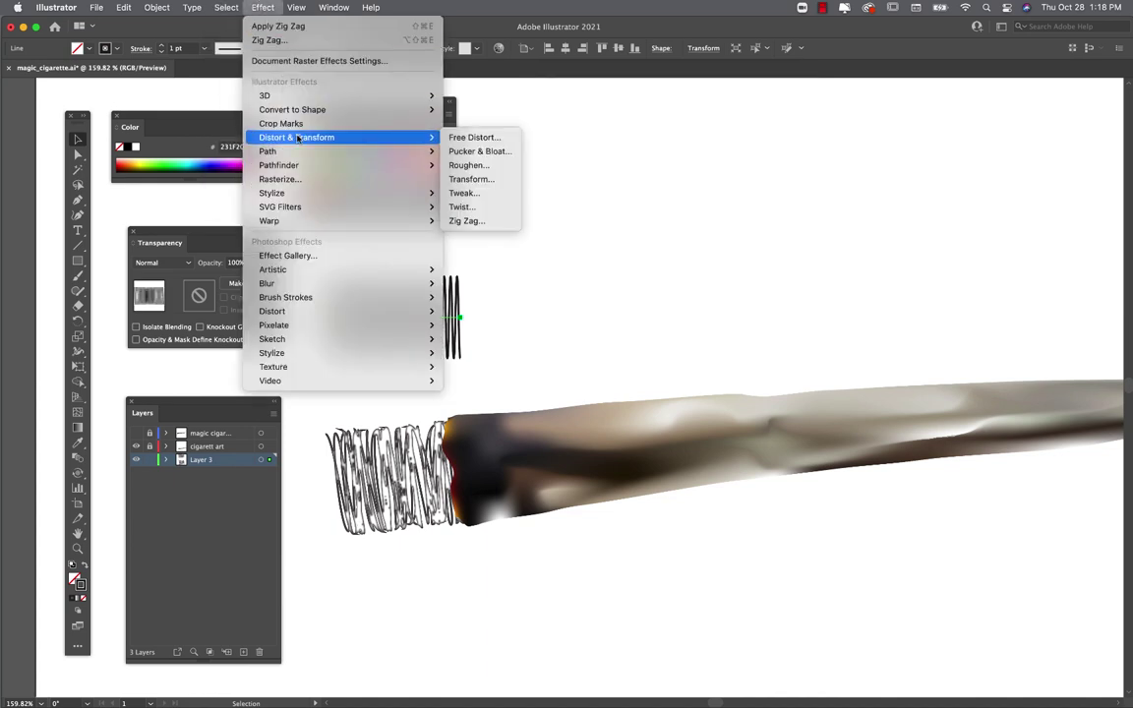
left_click(493, 197)
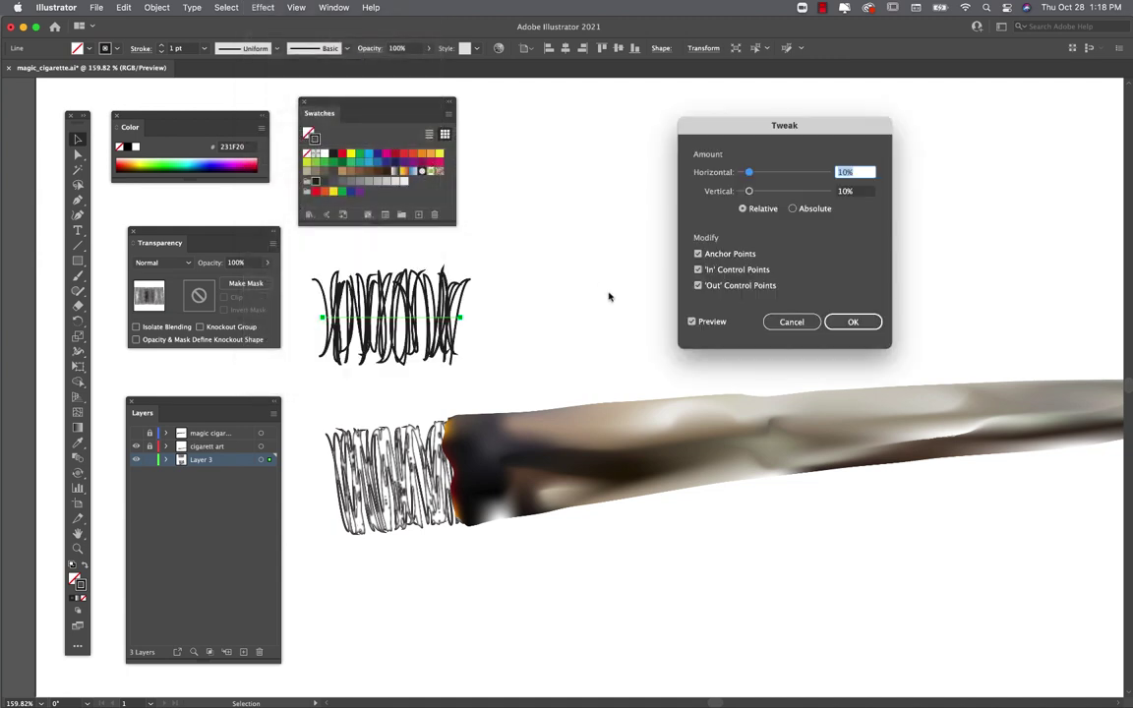
left_click_drag(700, 134, 557, 187)
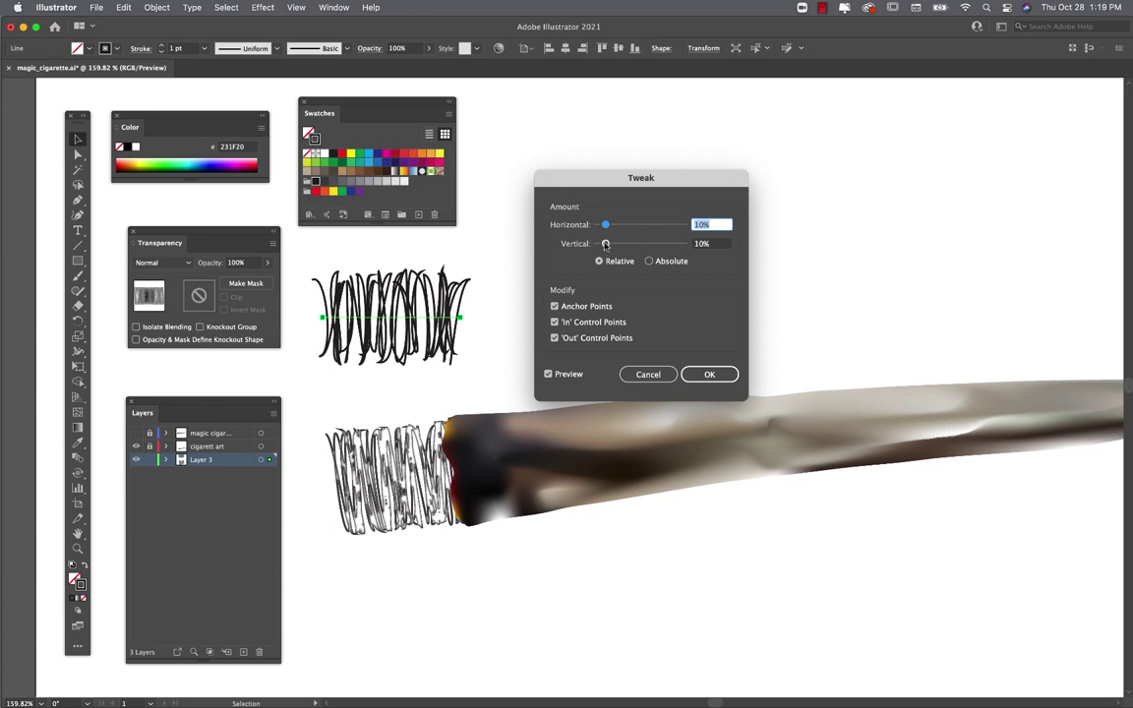
left_click_drag(604, 243, 610, 226)
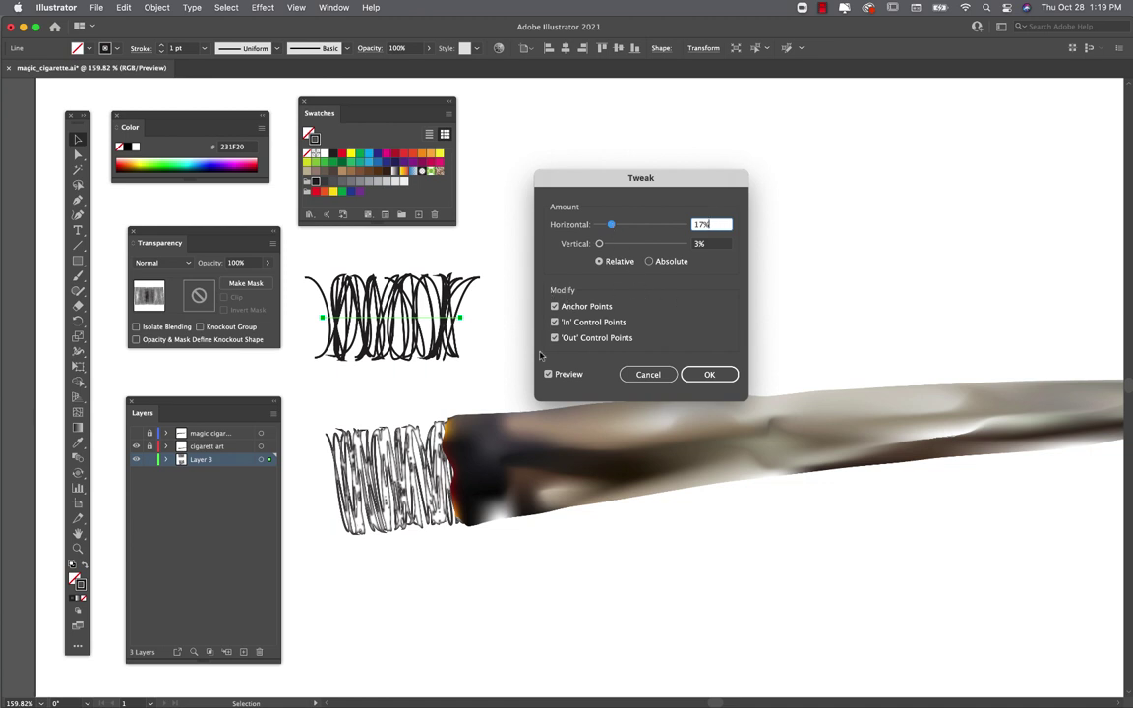
left_click(710, 374)
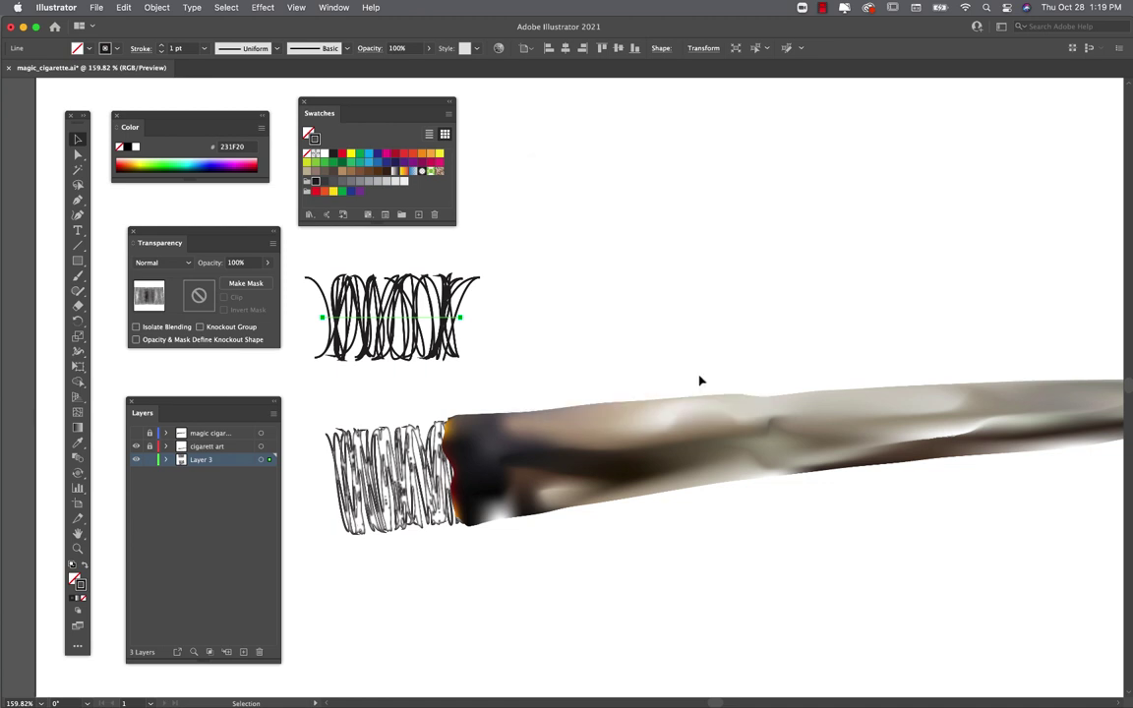
left_click_drag(433, 320, 432, 330)
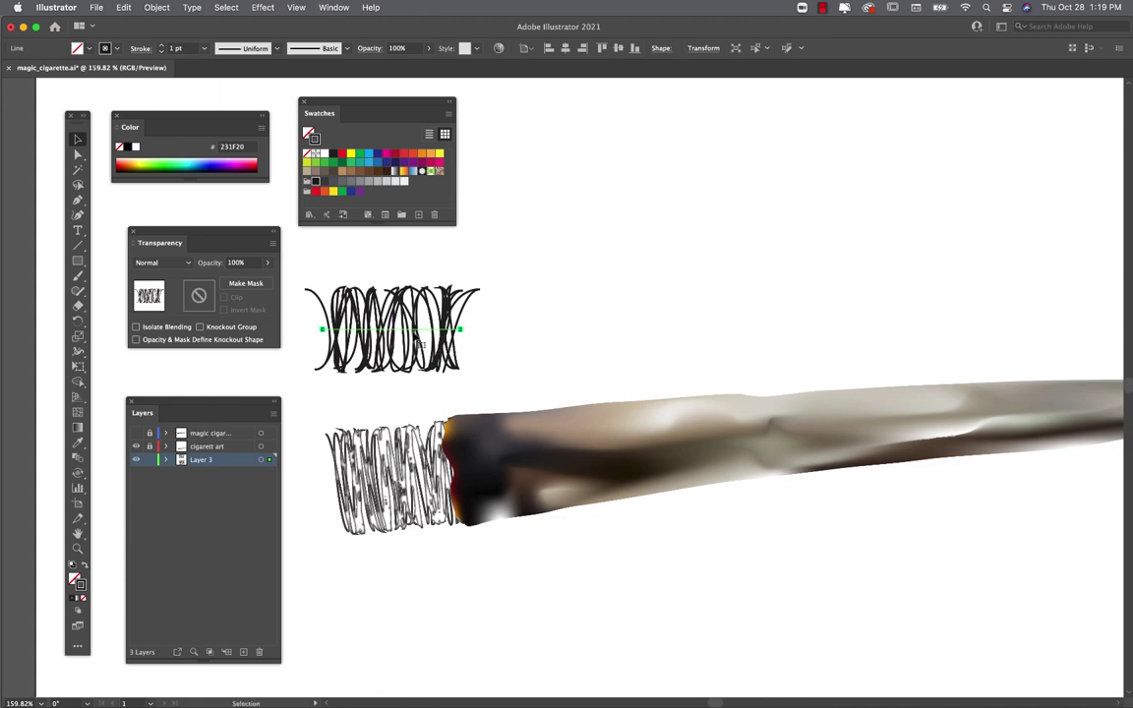
Step: Set up a white Inner Glow on the new scribble in Normal mode, with 0p1 blur from the center
left_click(263, 7)
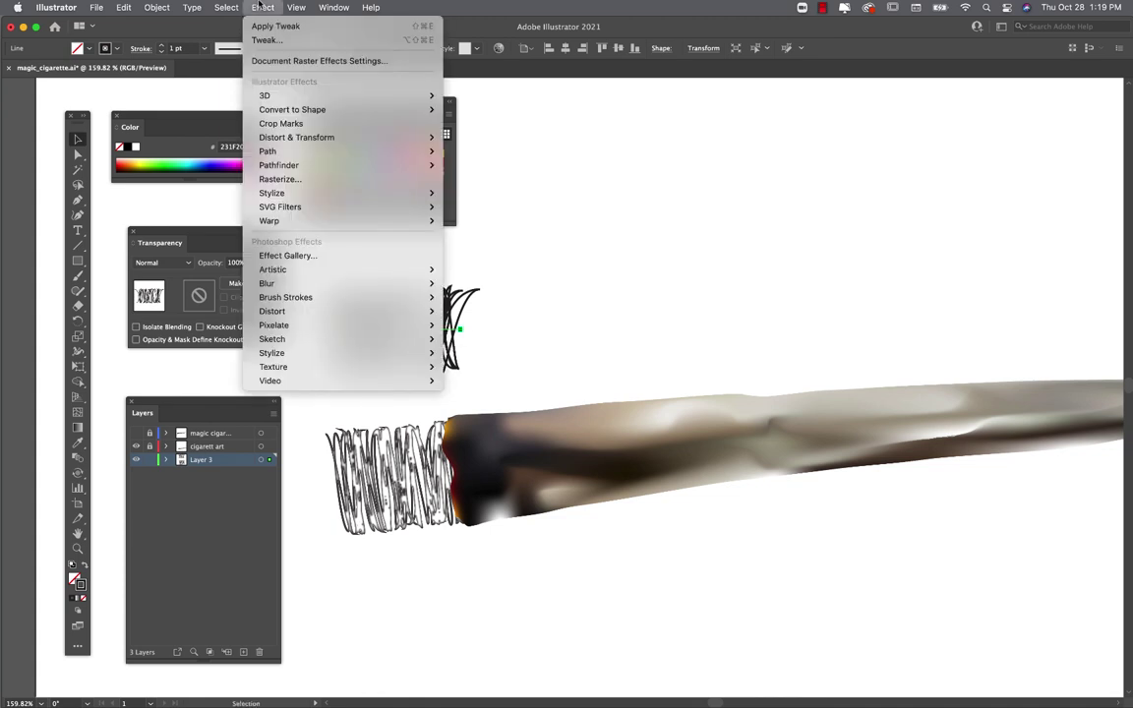
mouse_move(394, 193)
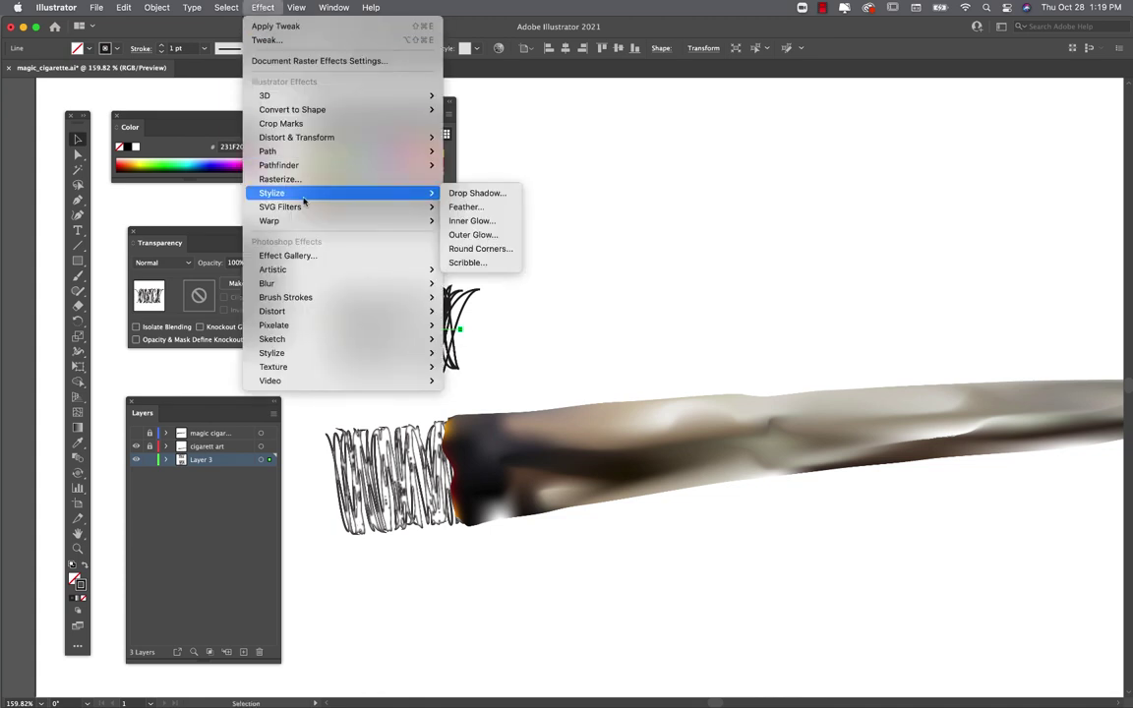
left_click(476, 221)
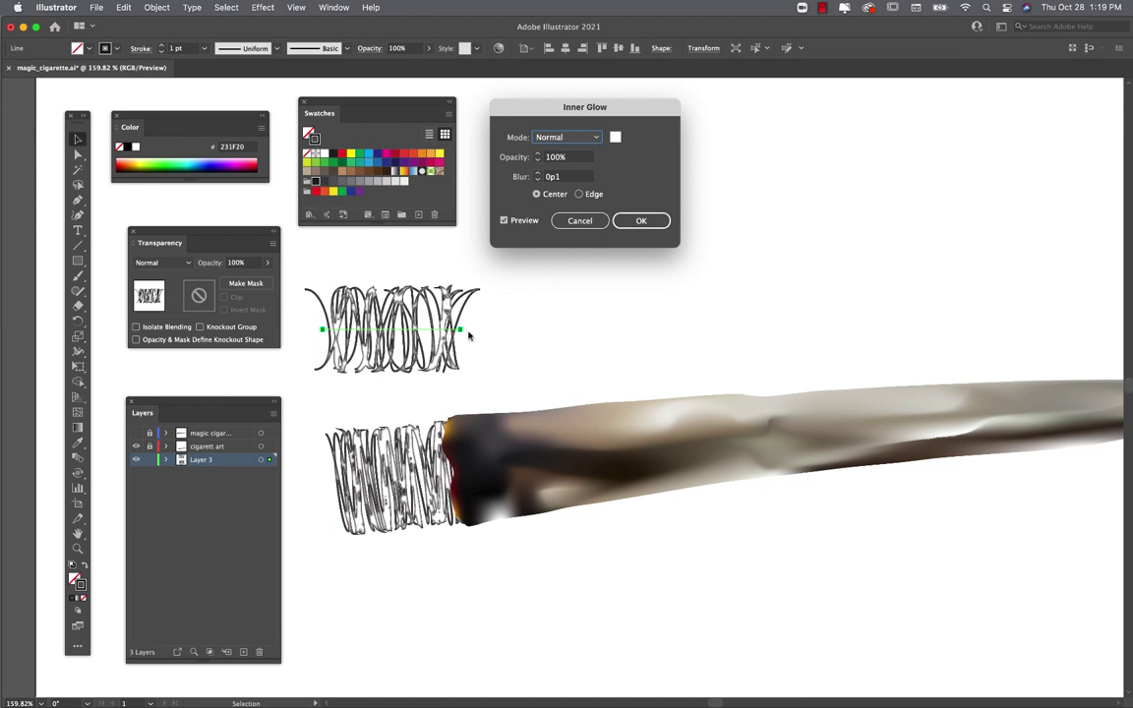
left_click(537, 174)
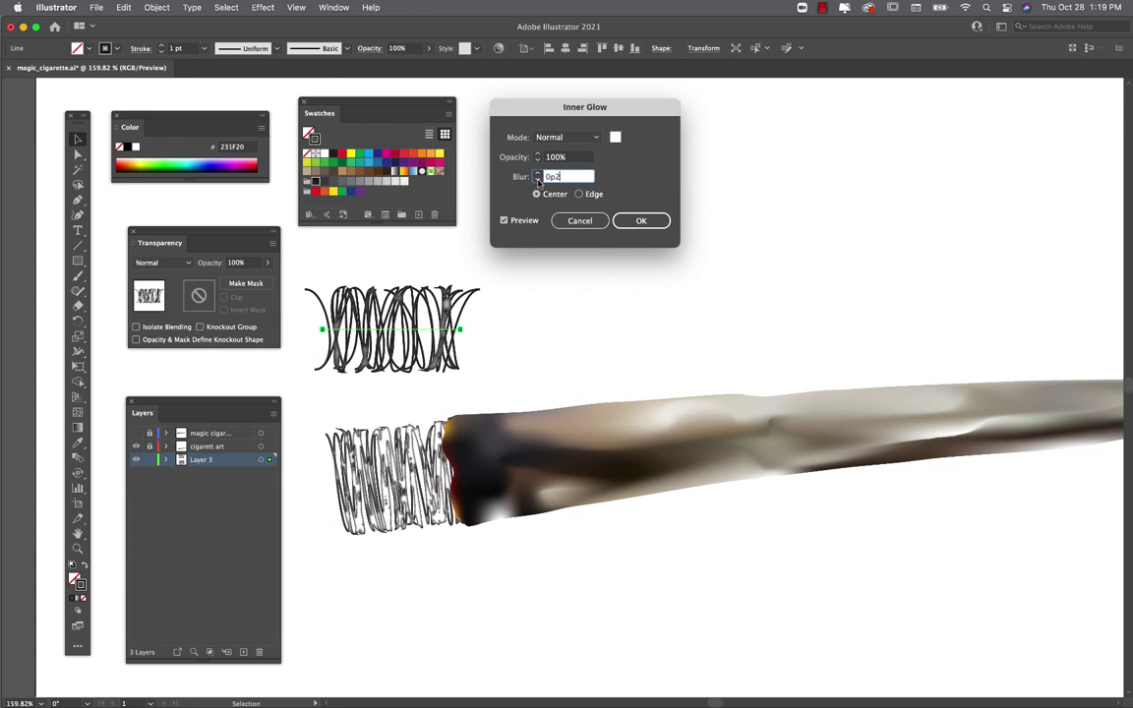
left_click(538, 180)
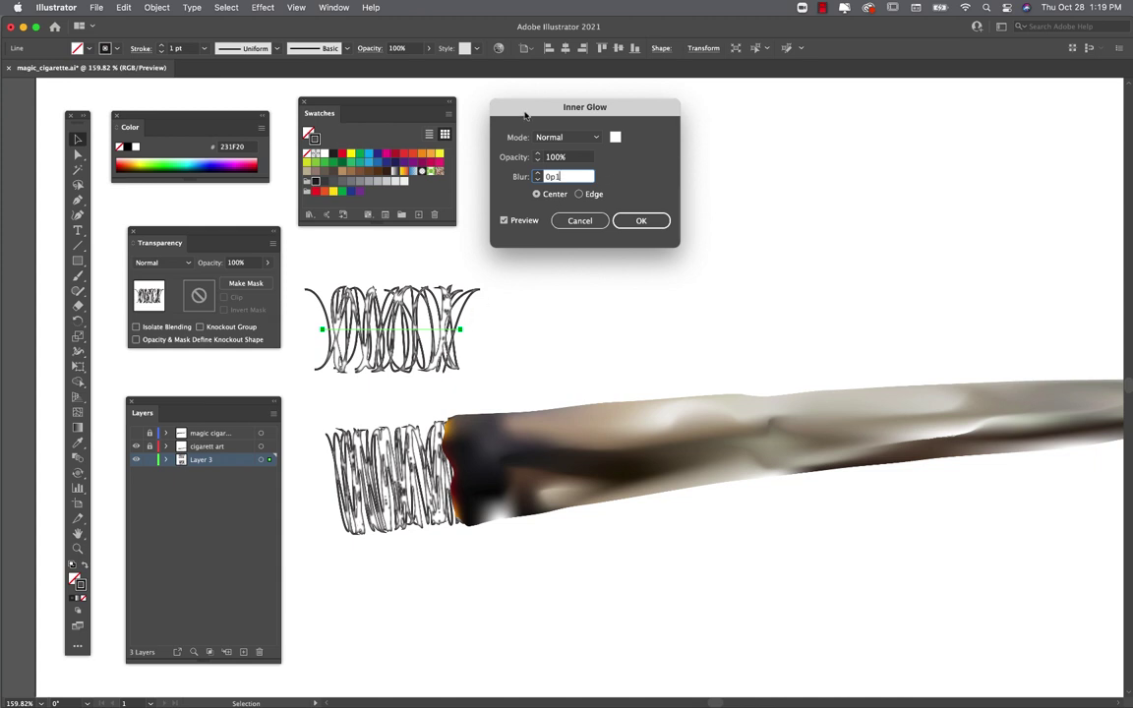
Step: Try lowering the Inner Glow opacity to 80%
left_click_drag(544, 106, 501, 130)
left_click(495, 184)
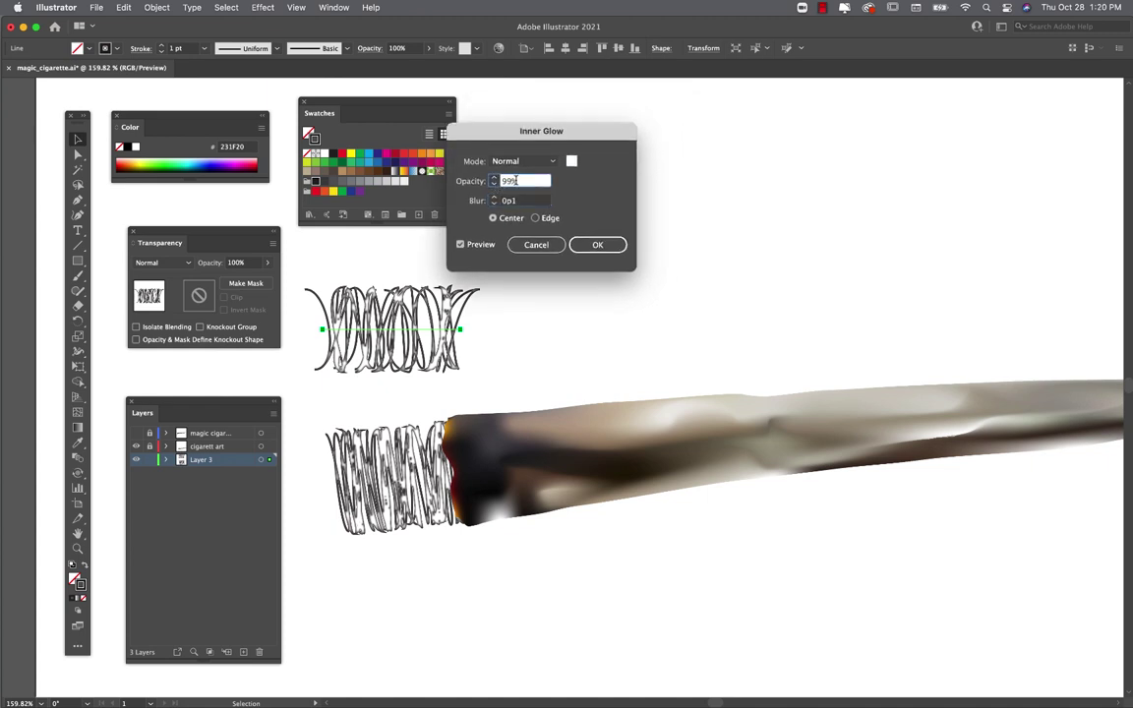
key("Down")
key("Down")
key("Down")
key("Down")
key("Down")
key("Down")
key("Down")
key("Down")
key("Down")
key("Down")
key("Down")
key("Down")
key("Down")
key("Down")
key("Down")
key("Down")
key("Down")
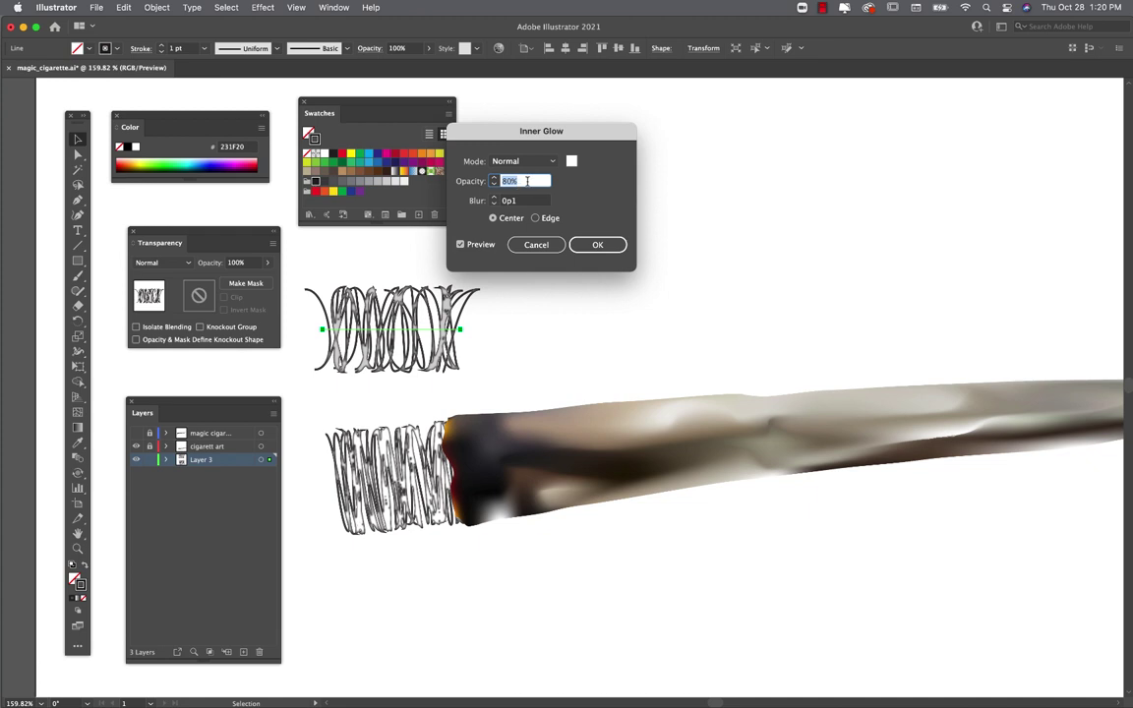
Step: Set the Inner Glow opacity to 100% and apply the effect to the new scribble
type("100")
key("Tab")
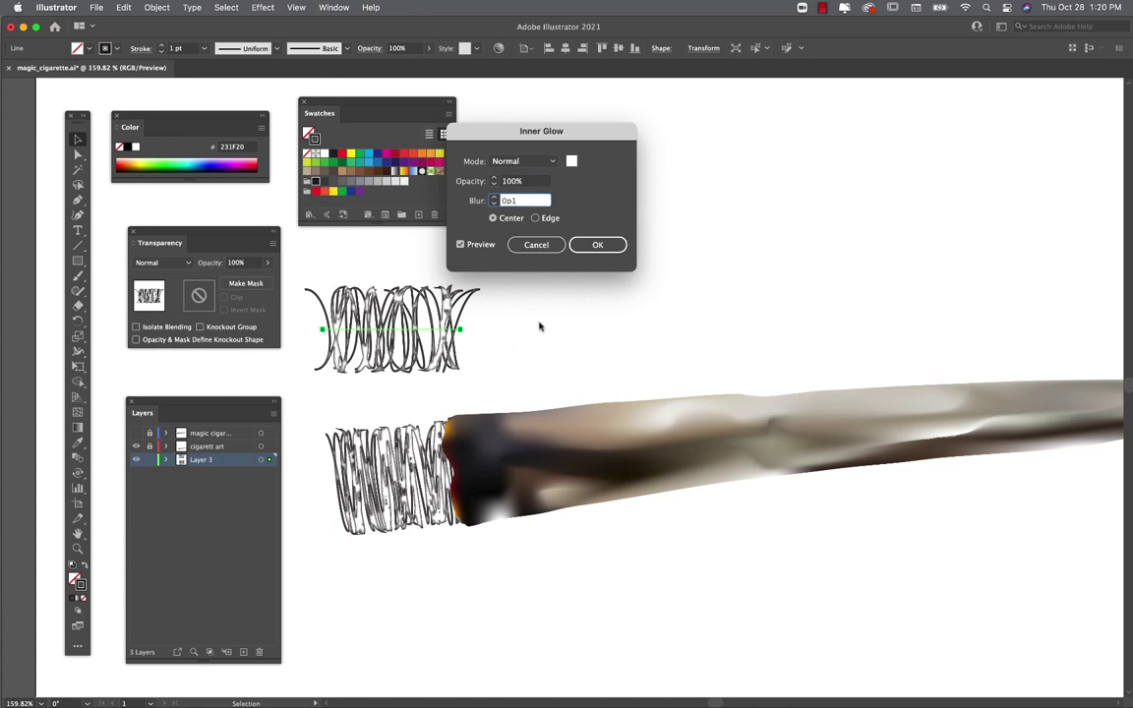
left_click(597, 244)
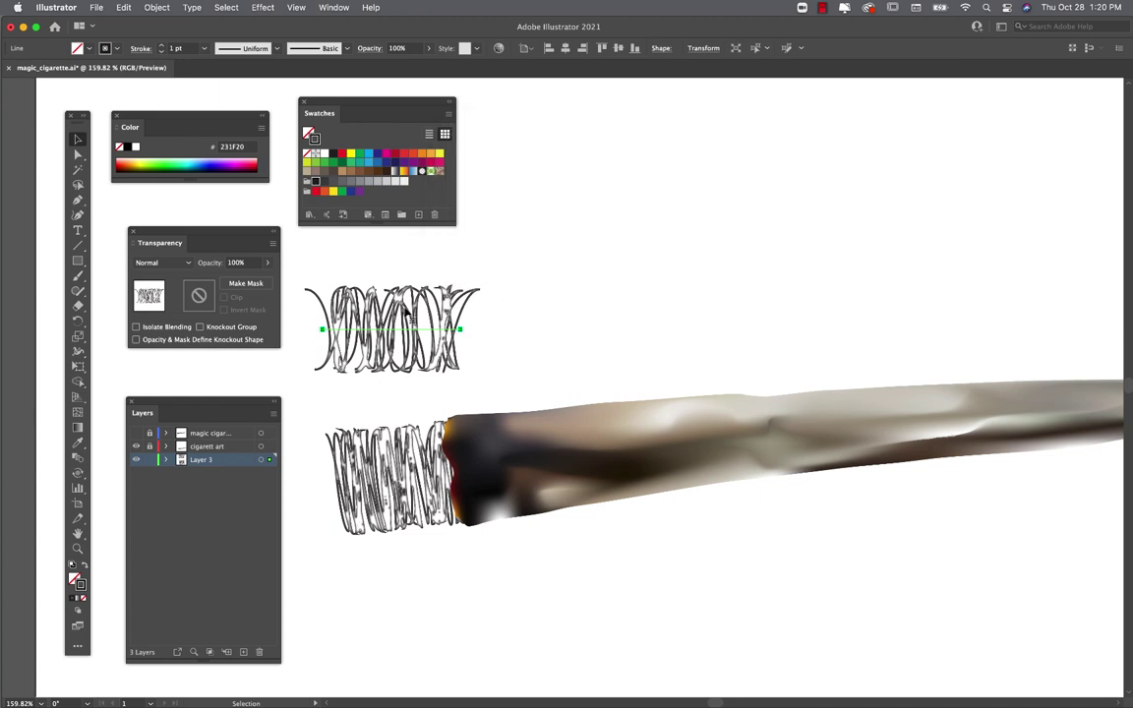
Step: Expand Layer 3 to list its lines and highlight the entry of the new upper scribble
left_click_drag(177, 405, 173, 368)
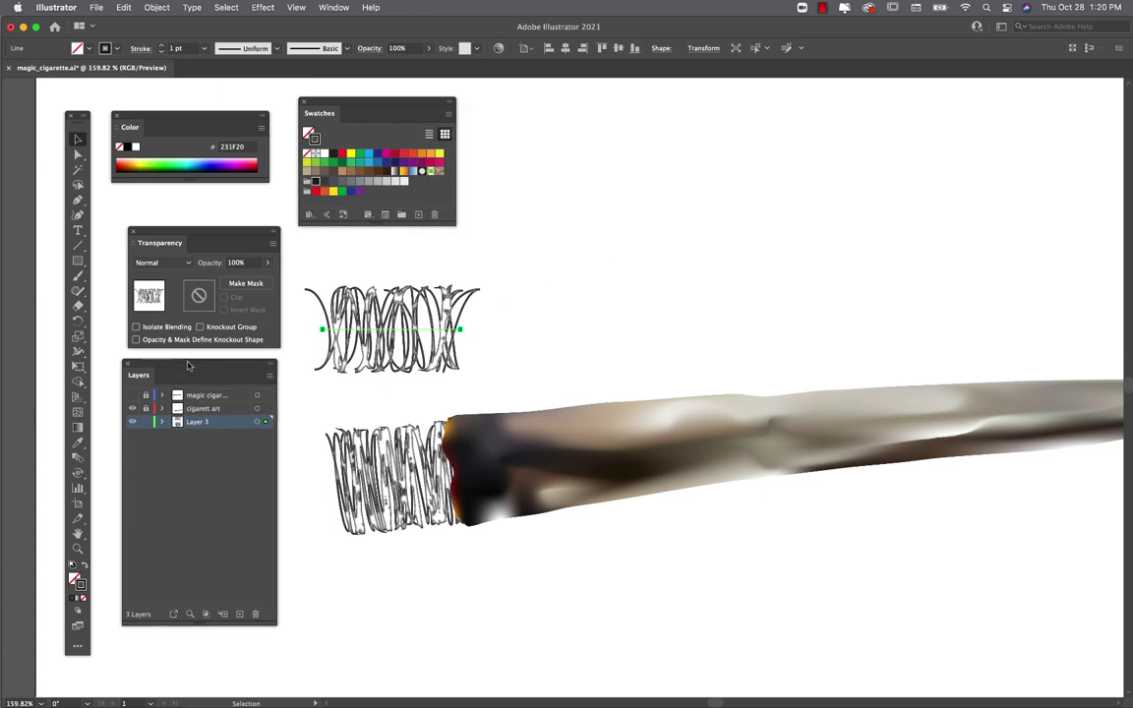
left_click(163, 421)
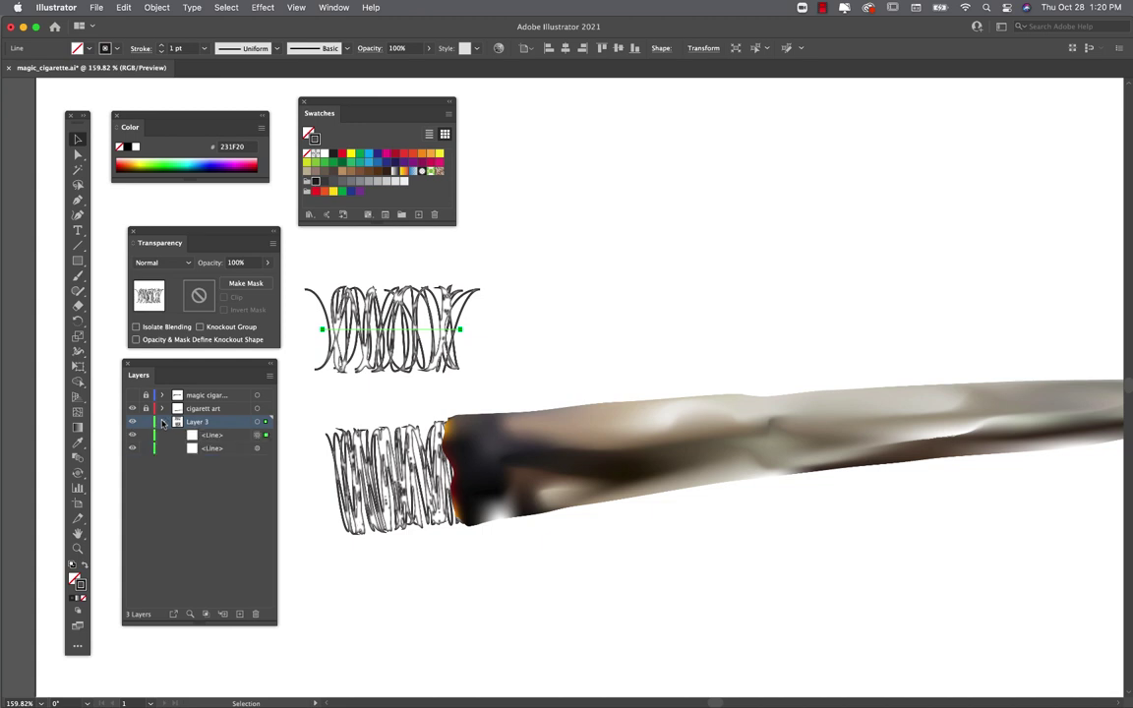
left_click(212, 447)
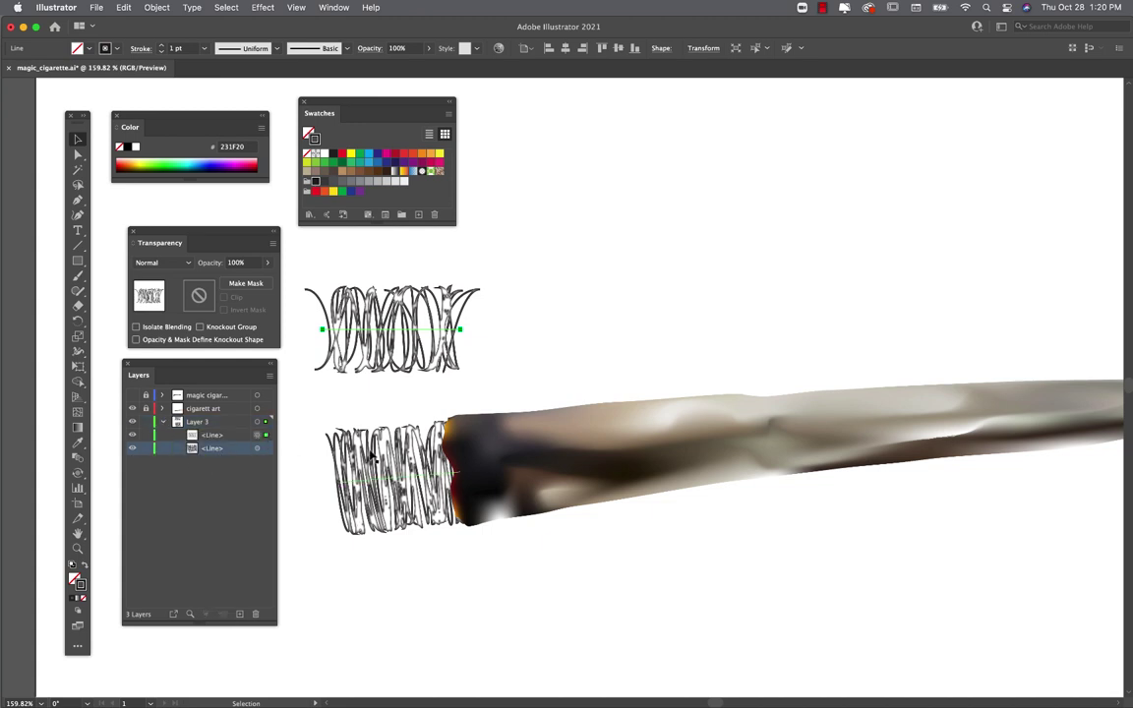
left_click(212, 435)
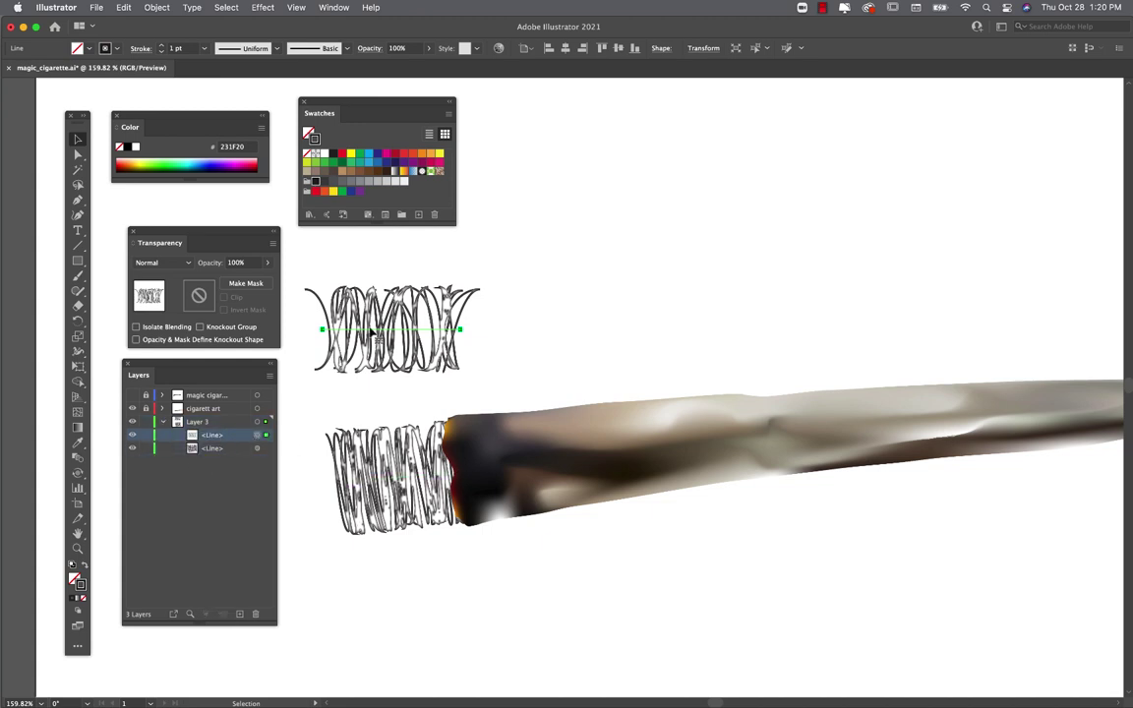
Step: Shorten the upper scribble by moving its end anchor points closer together, tilting it slightly upward to the right, and keep it above the first scribble
mouse_move(368, 326)
left_mouse_down()
mouse_move(334, 441)
mouse_move(356, 476)
mouse_move(379, 476)
mouse_move(369, 346)
left_mouse_up()
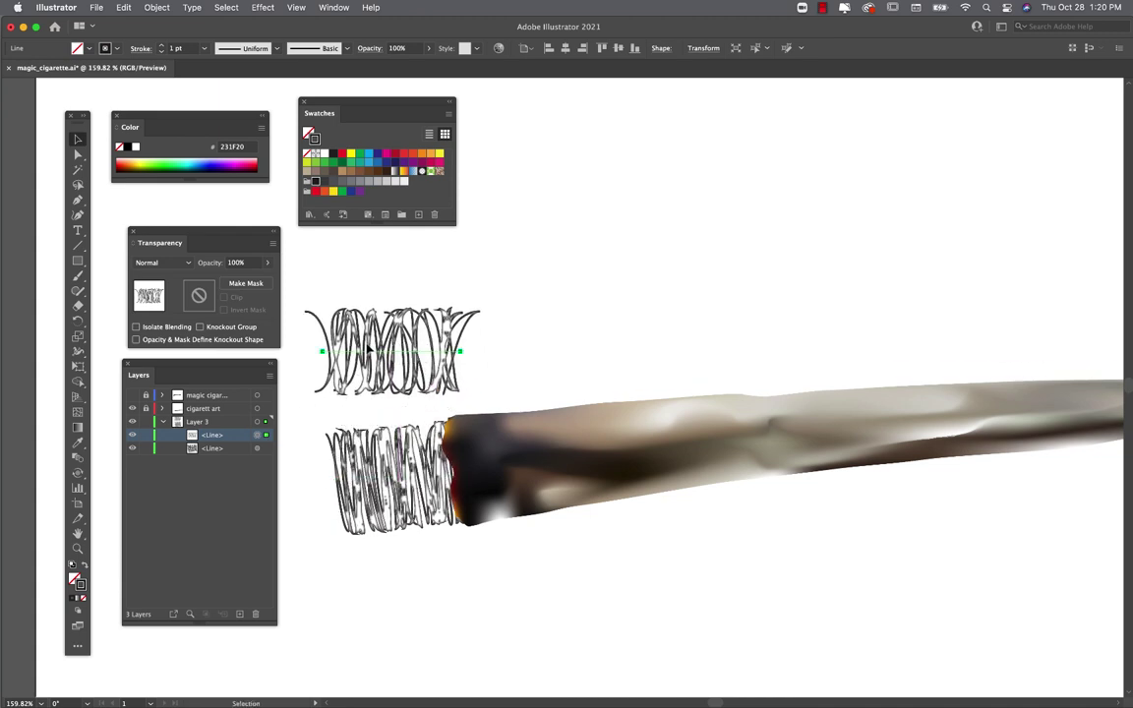
left_click(78, 155)
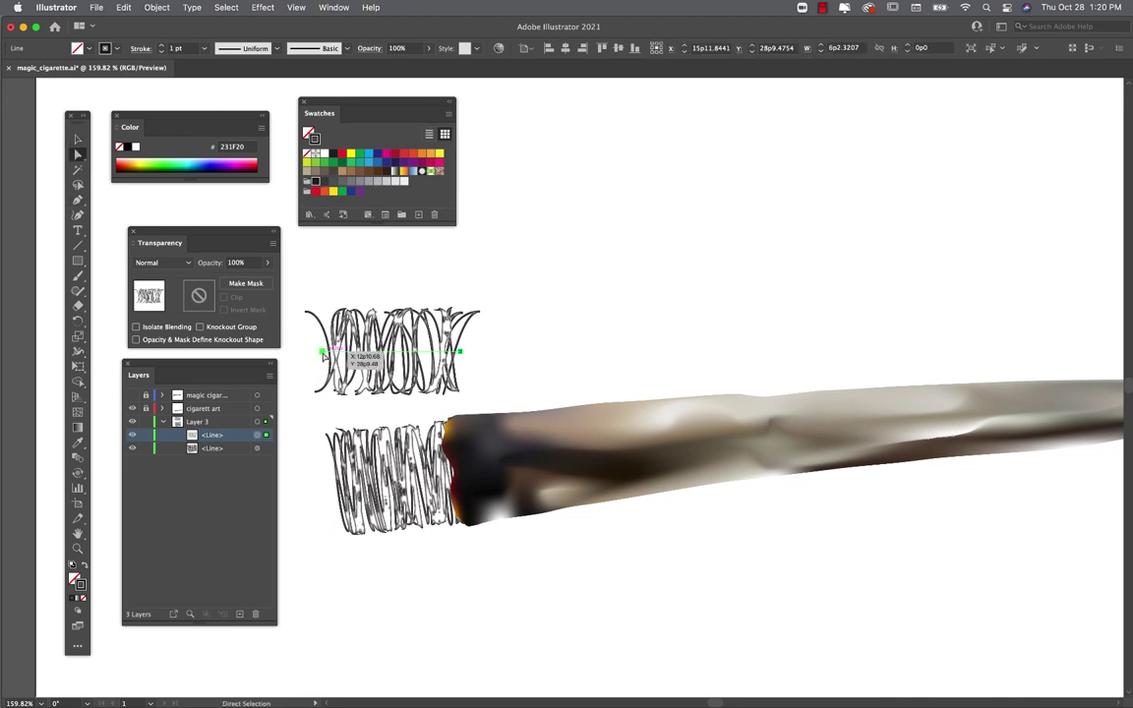
left_click(323, 353)
left_click_drag(324, 357, 437, 349)
left_click(502, 335)
mouse_move(435, 352)
left_mouse_down()
mouse_move(441, 362)
mouse_move(441, 350)
mouse_move(408, 379)
mouse_move(413, 458)
mouse_move(404, 464)
mouse_move(392, 409)
mouse_move(397, 324)
mouse_move(379, 325)
left_mouse_up()
key("v")
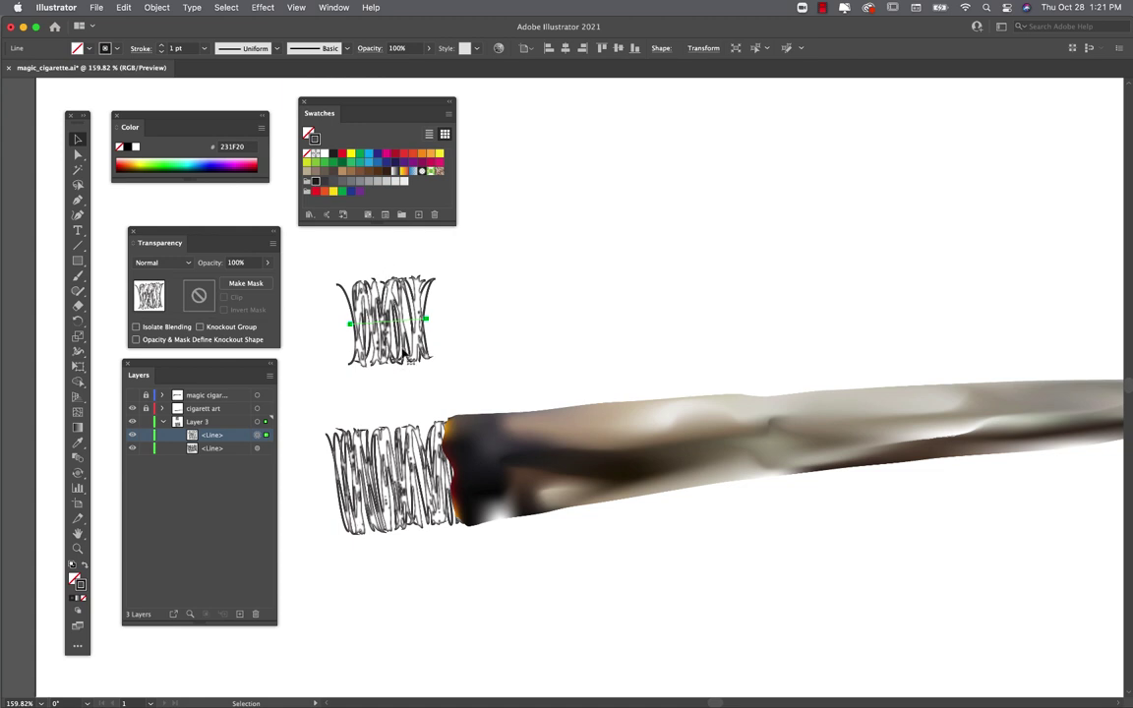
left_click(263, 6)
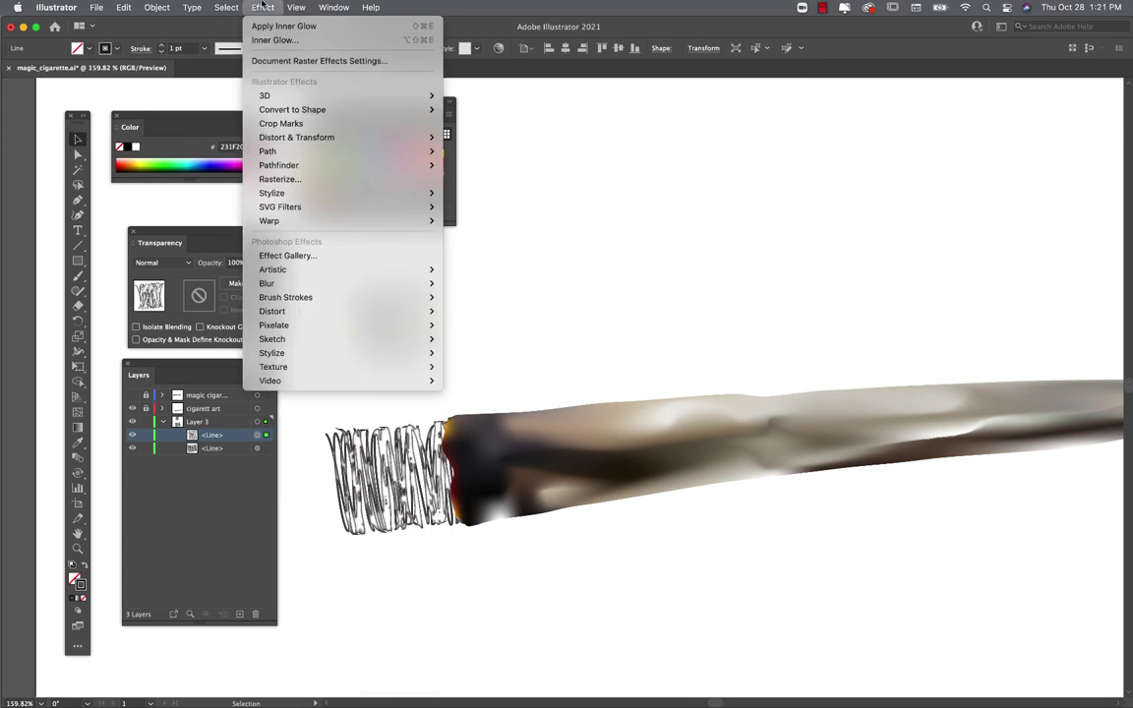
mouse_move(297, 138)
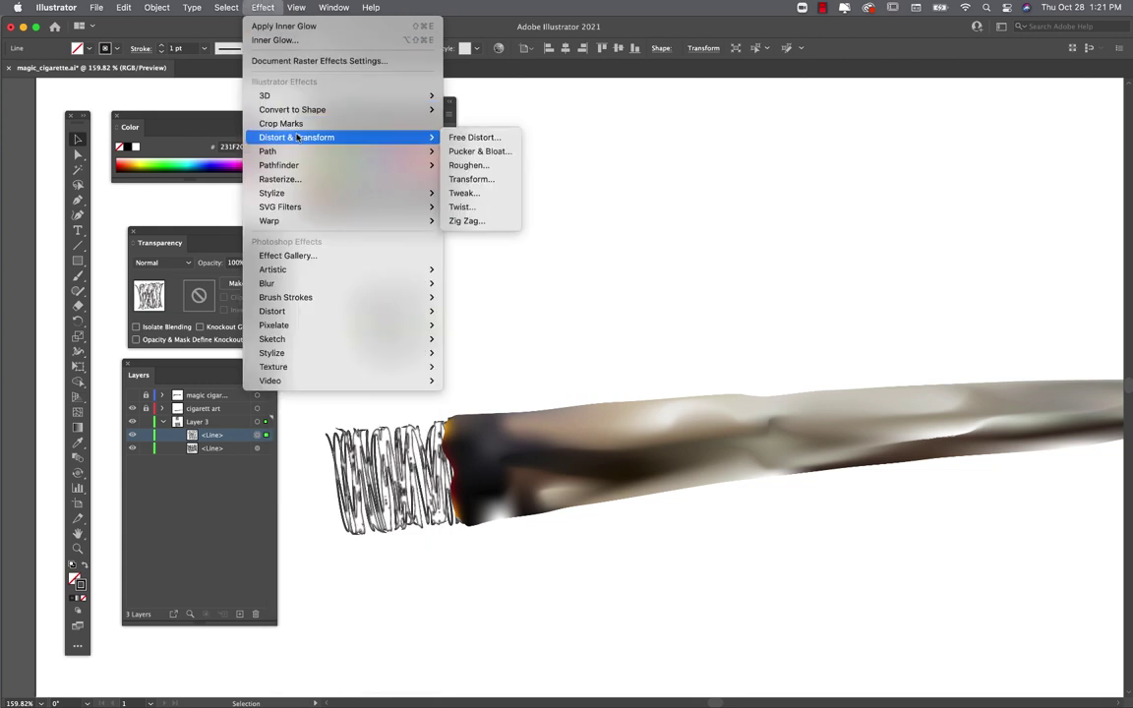
left_click(460, 220)
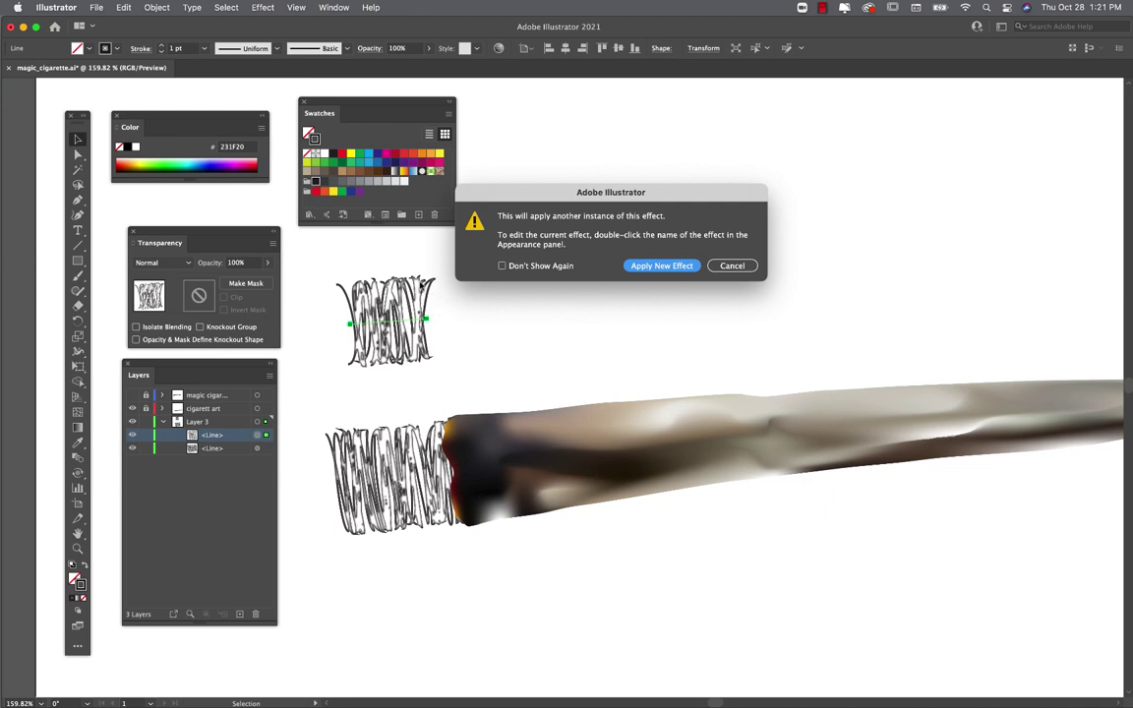
left_click(662, 265)
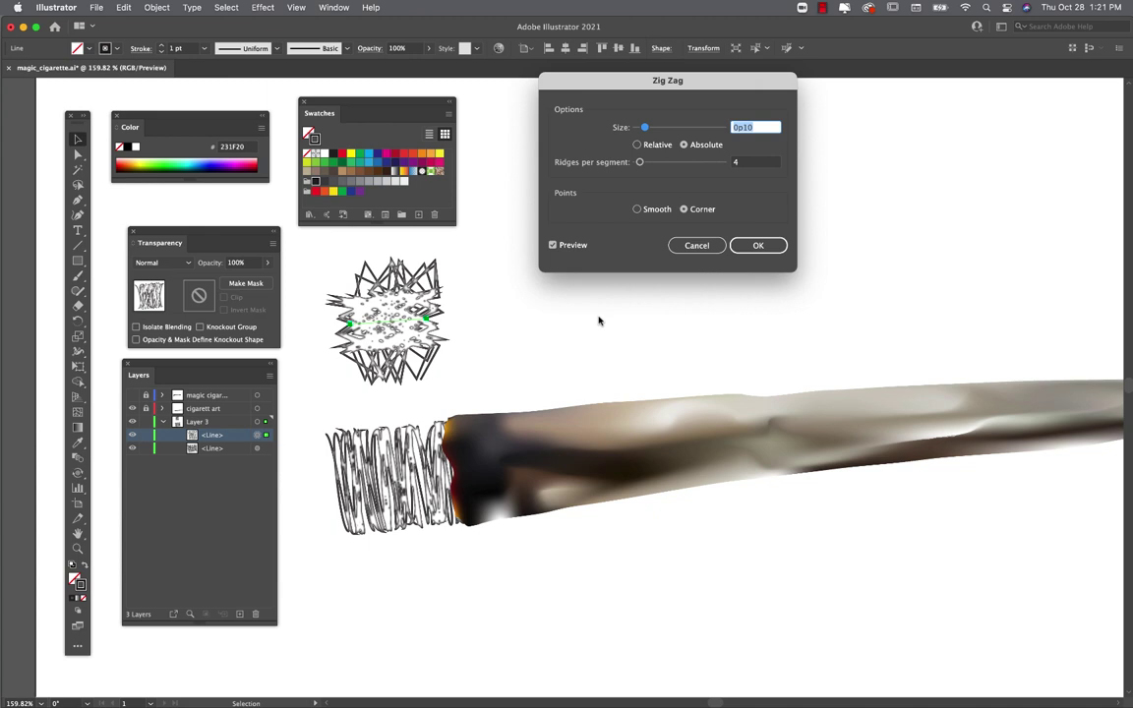
left_click_drag(646, 128, 642, 129)
left_click(714, 245)
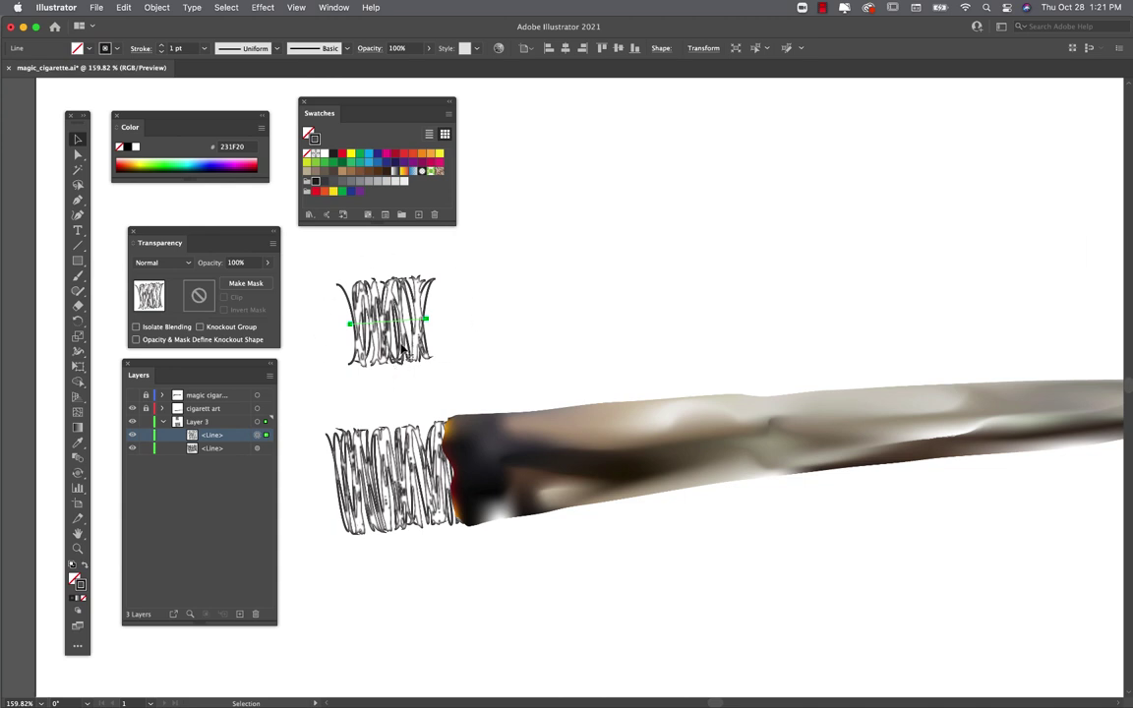
Step: Edit the upper scribble's existing Zig Zag effect to 53 ridges per segment and a size of 2p3, keeping smooth points
left_click(334, 7)
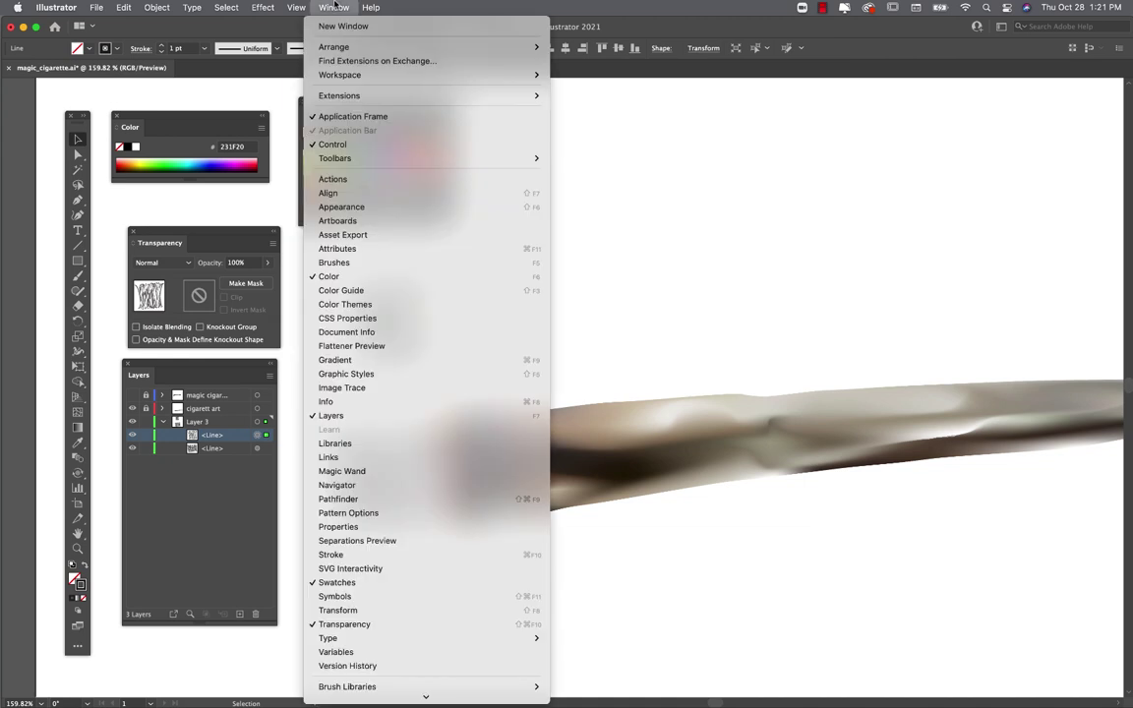
left_click(370, 208)
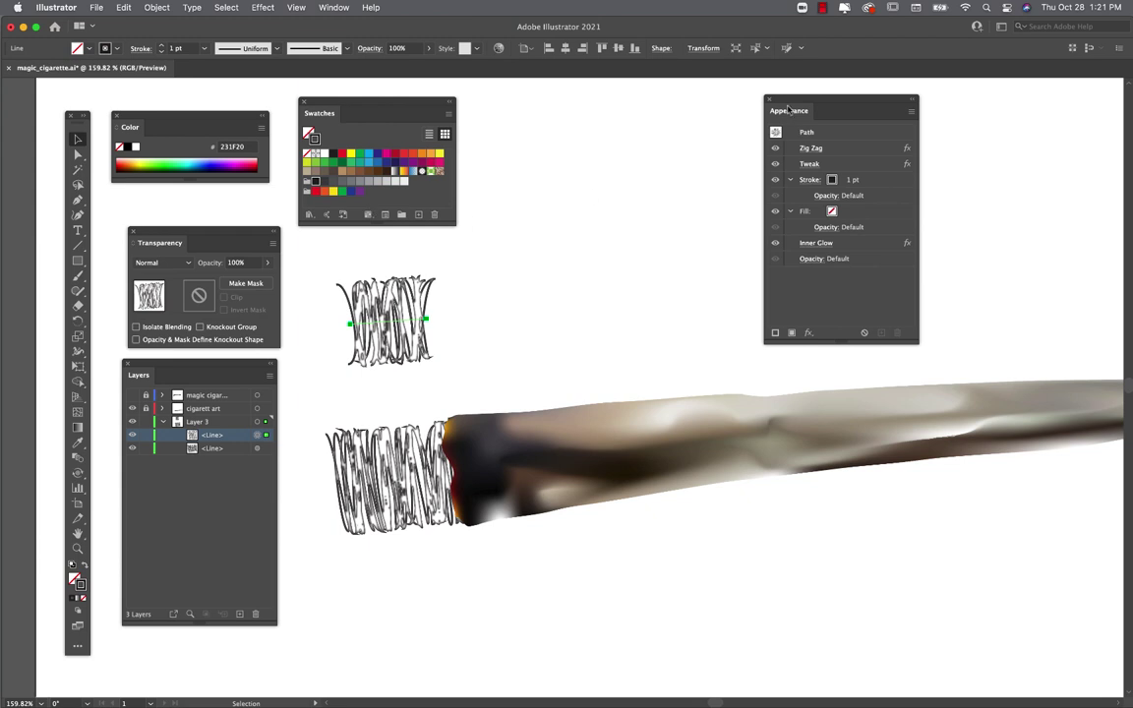
left_click_drag(792, 102, 492, 216)
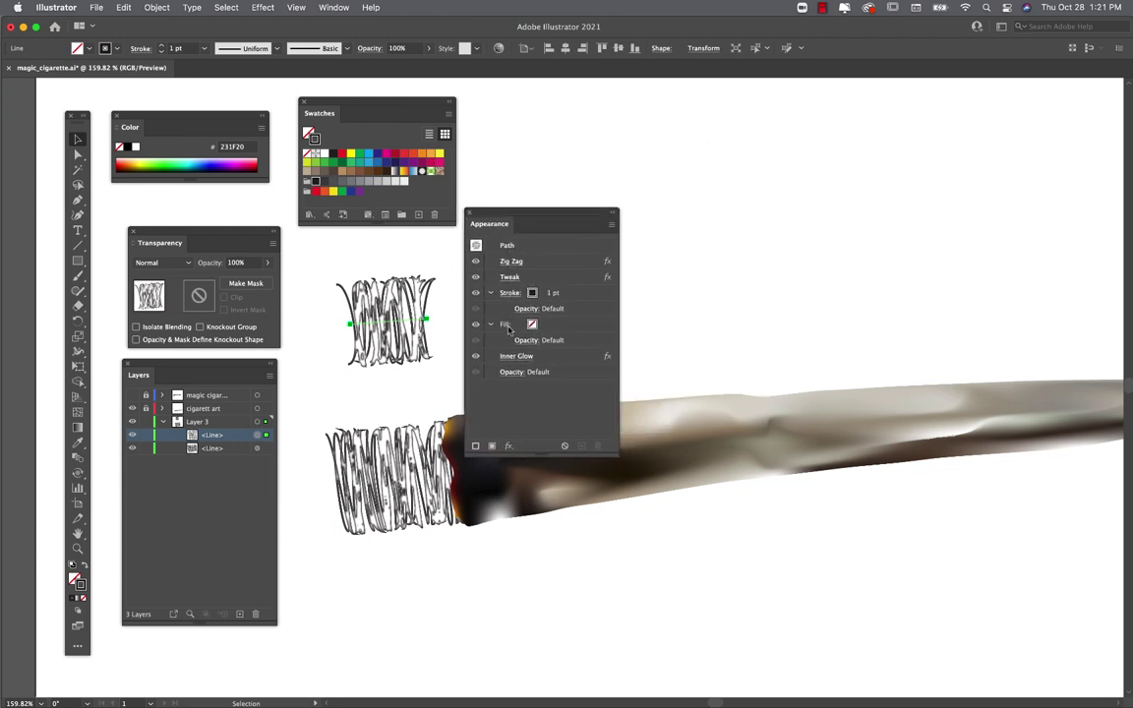
left_click(511, 263)
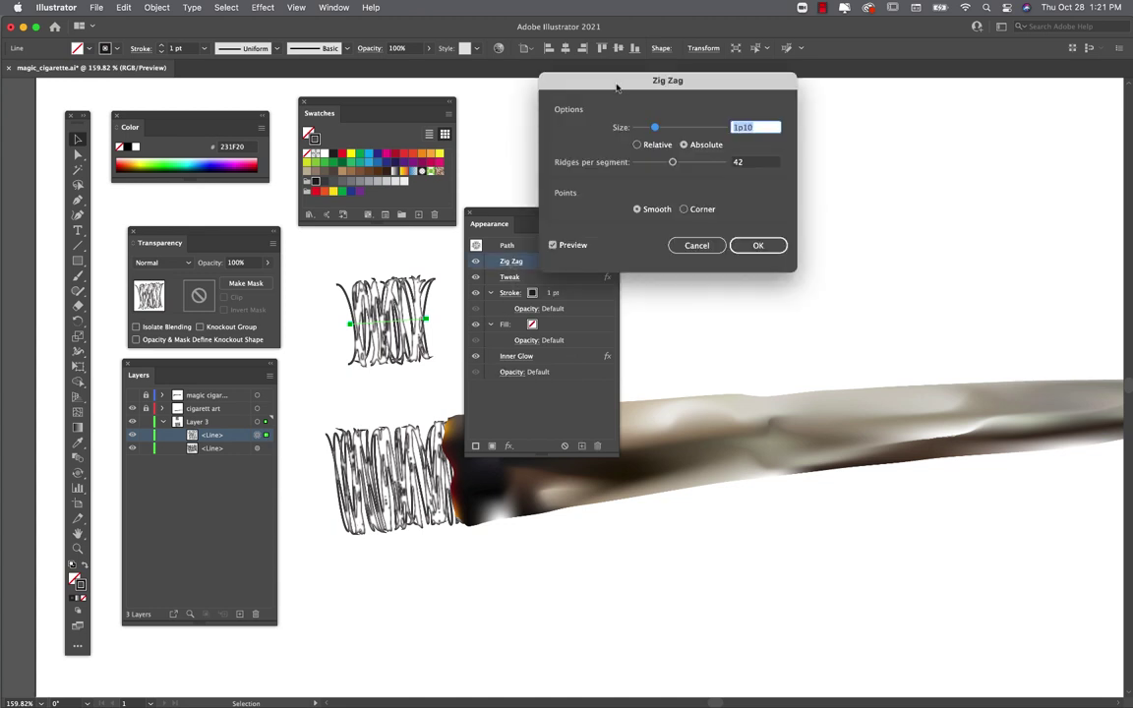
left_click_drag(618, 88, 538, 294)
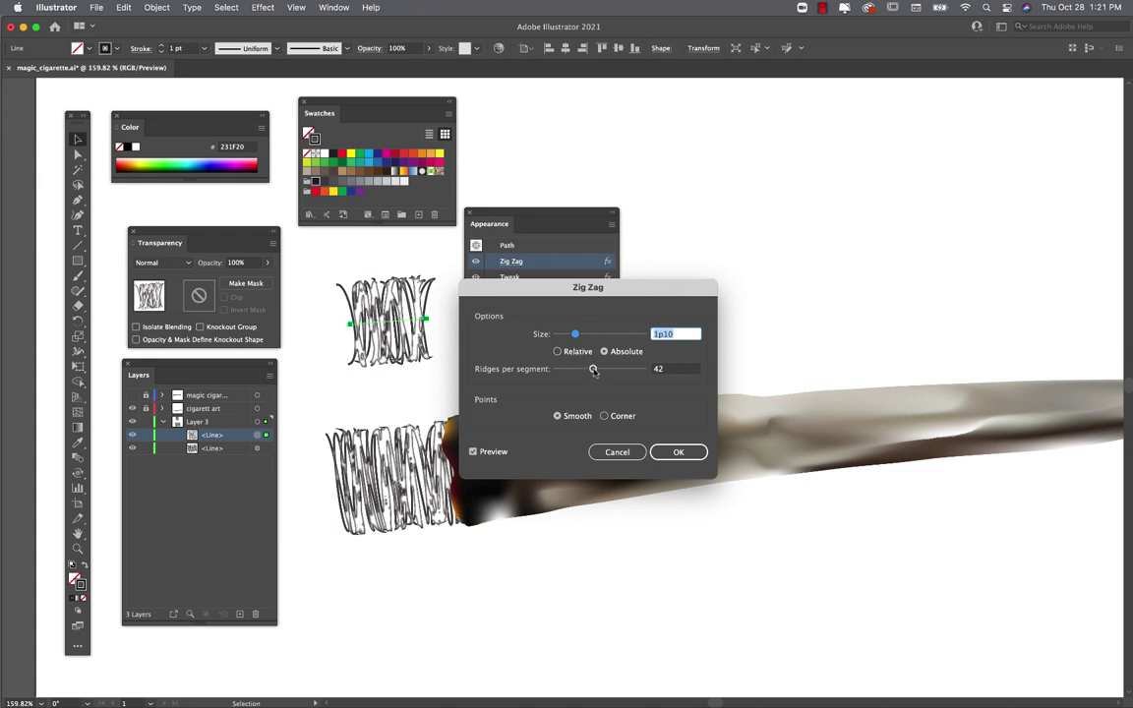
left_click_drag(592, 368, 605, 371)
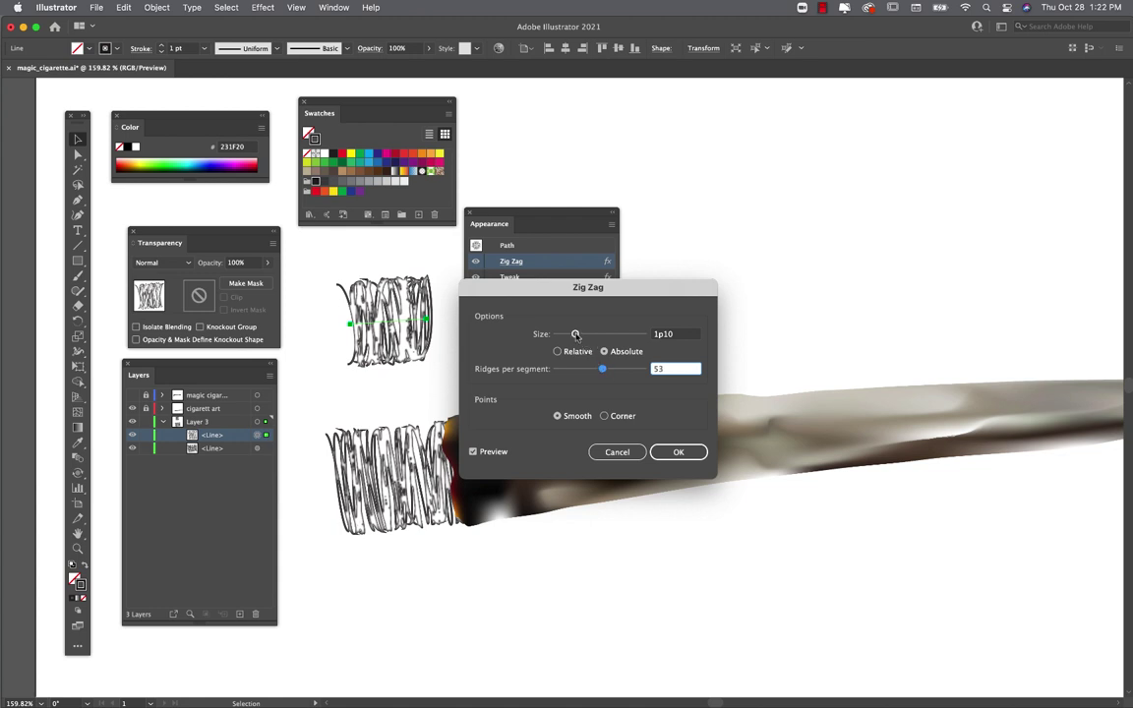
left_click_drag(575, 335, 581, 338)
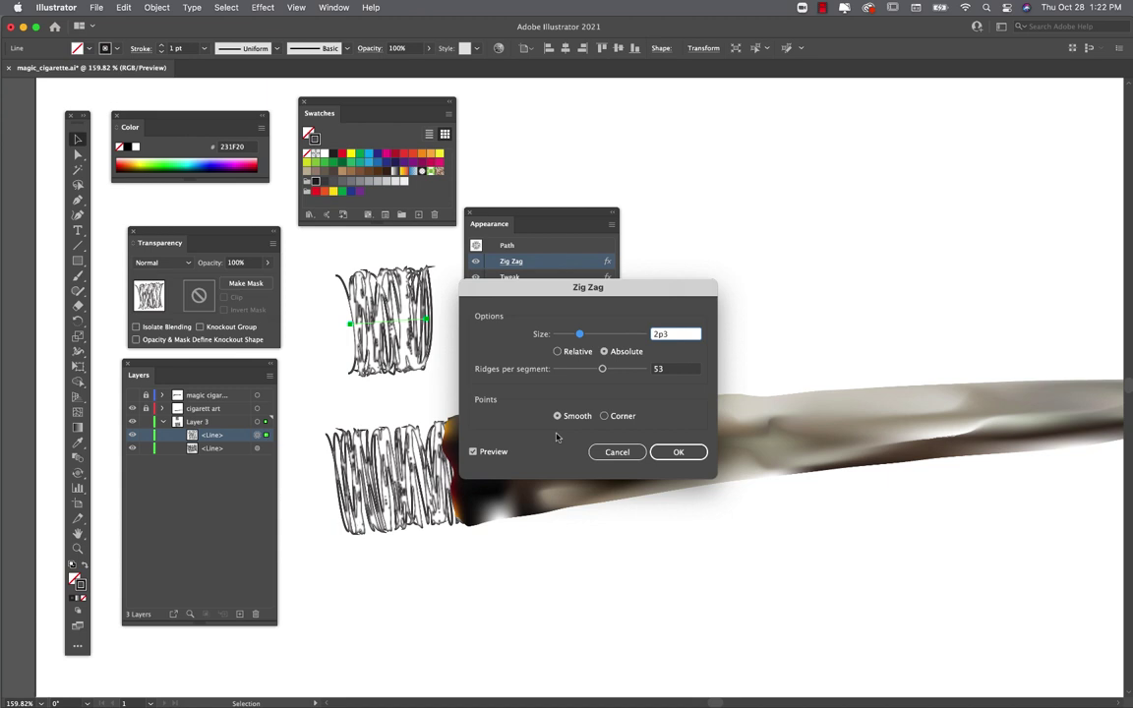
left_click(676, 452)
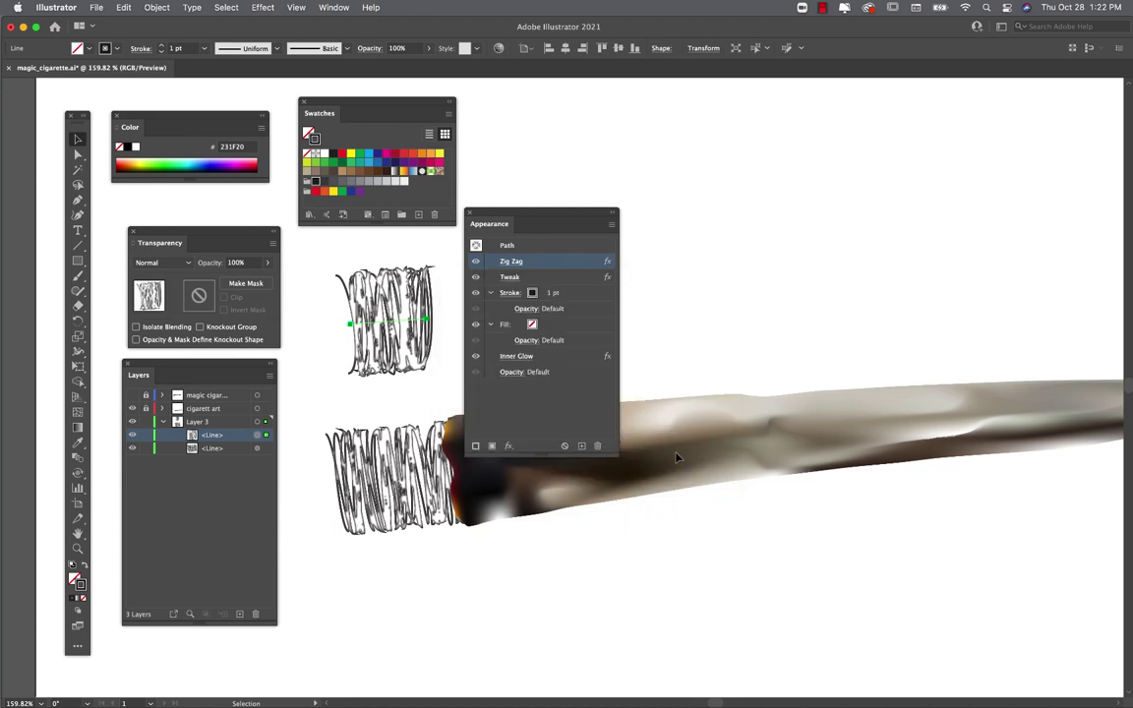
Step: Move the upper scribble down onto the first scribble beside the burnt end, deselect it, and shift the Appearance panel clear of the artwork
left_click_drag(363, 297, 375, 382)
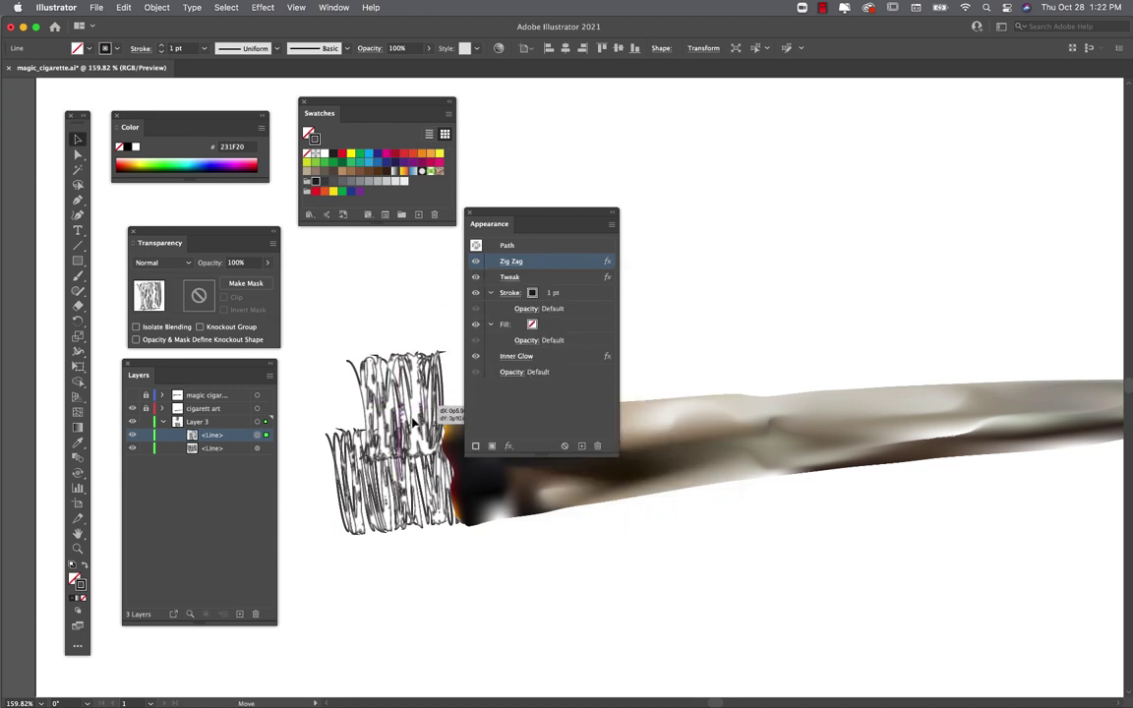
mouse_move(413, 423)
left_mouse_down()
mouse_move(435, 464)
mouse_move(429, 481)
left_mouse_up()
left_click(513, 566)
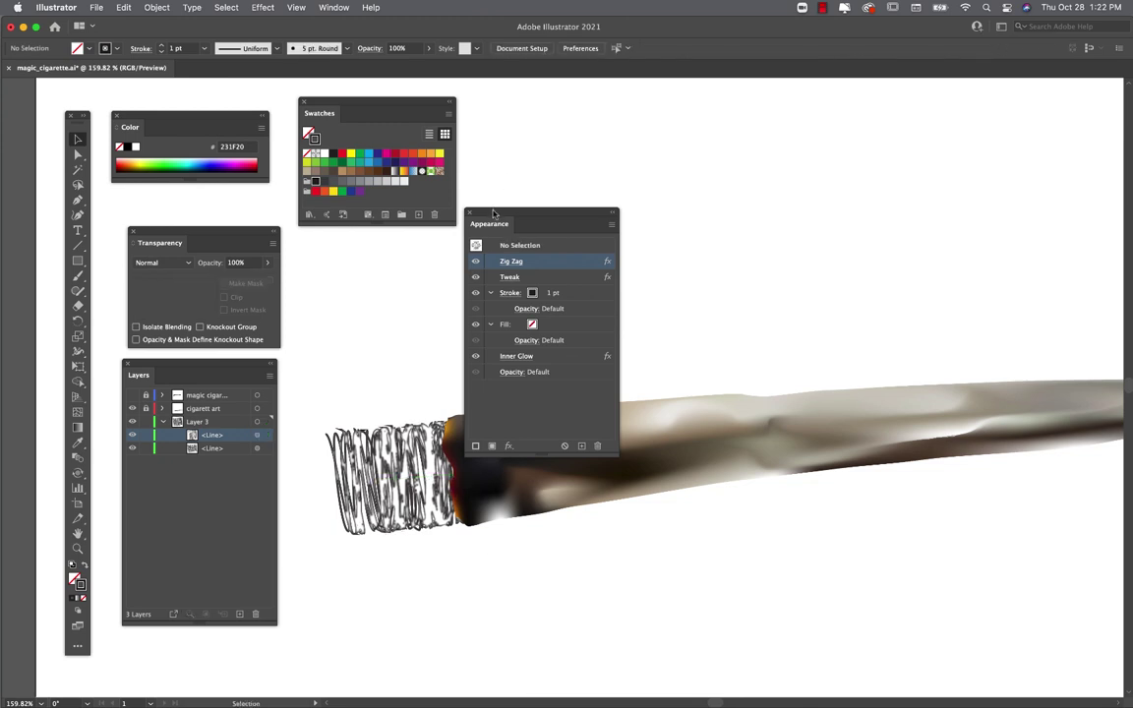
left_click_drag(493, 212, 622, 102)
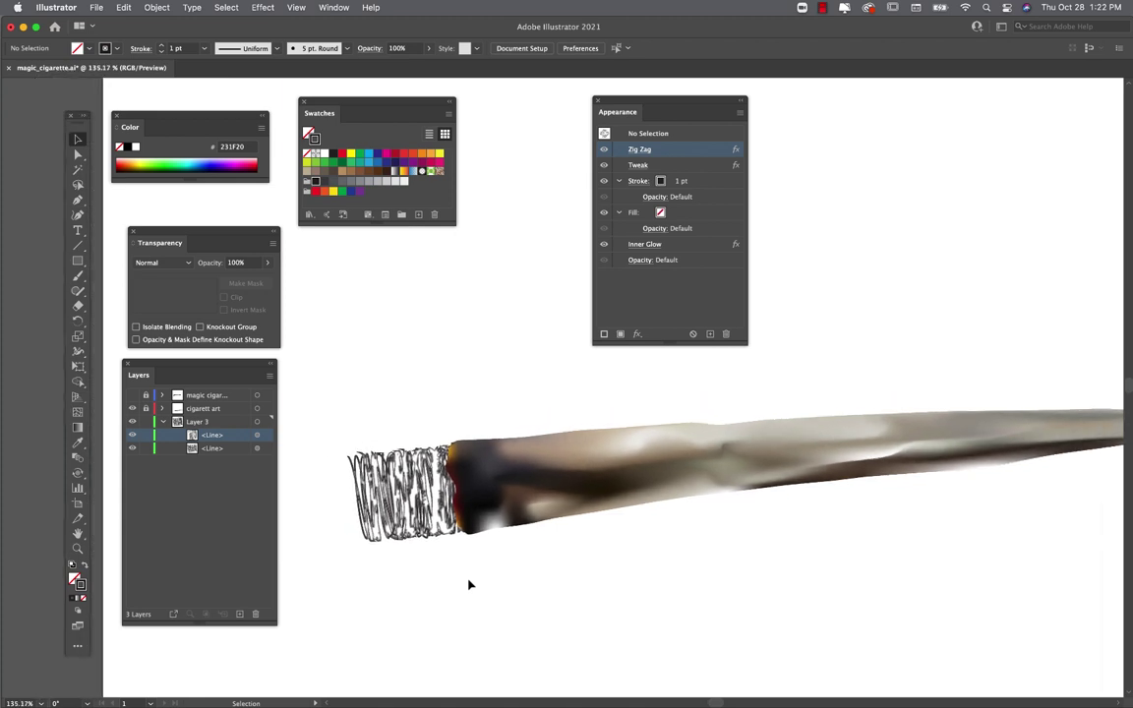
Step: Draw a rectangle about 2p11.6 by 3p3.3 below the burnt end and swap its stroke and fill so it is solid black
scroll(469, 585, "up", 3)
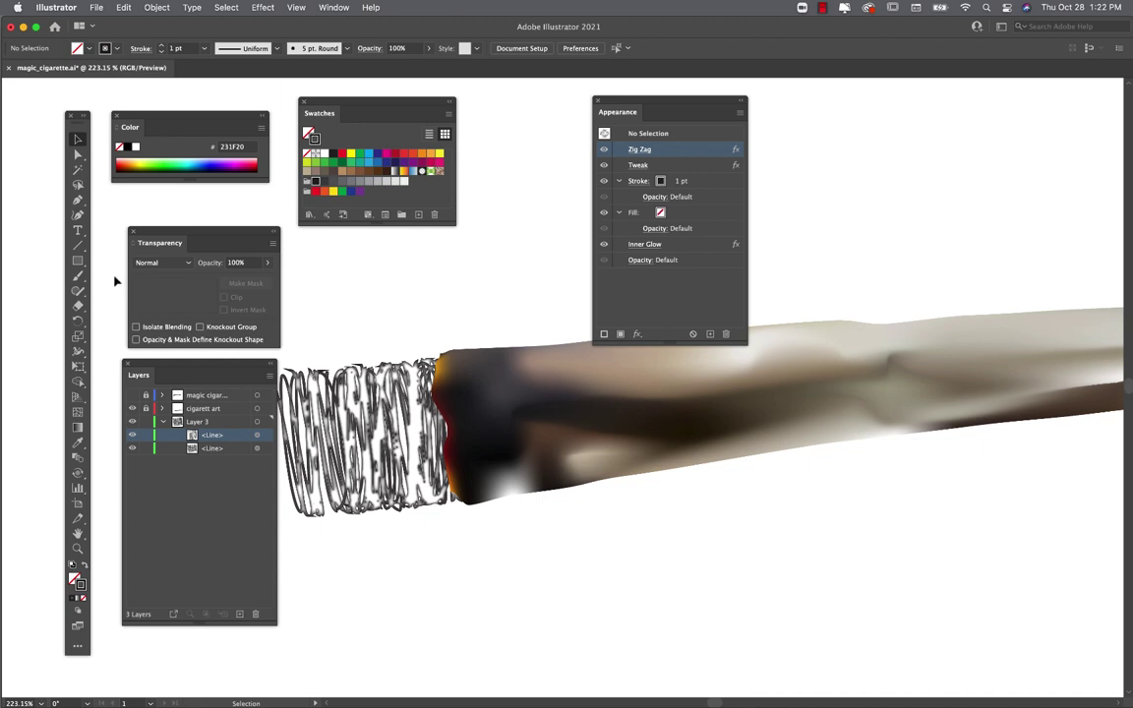
left_click(78, 260)
left_click_drag(430, 533, 524, 635)
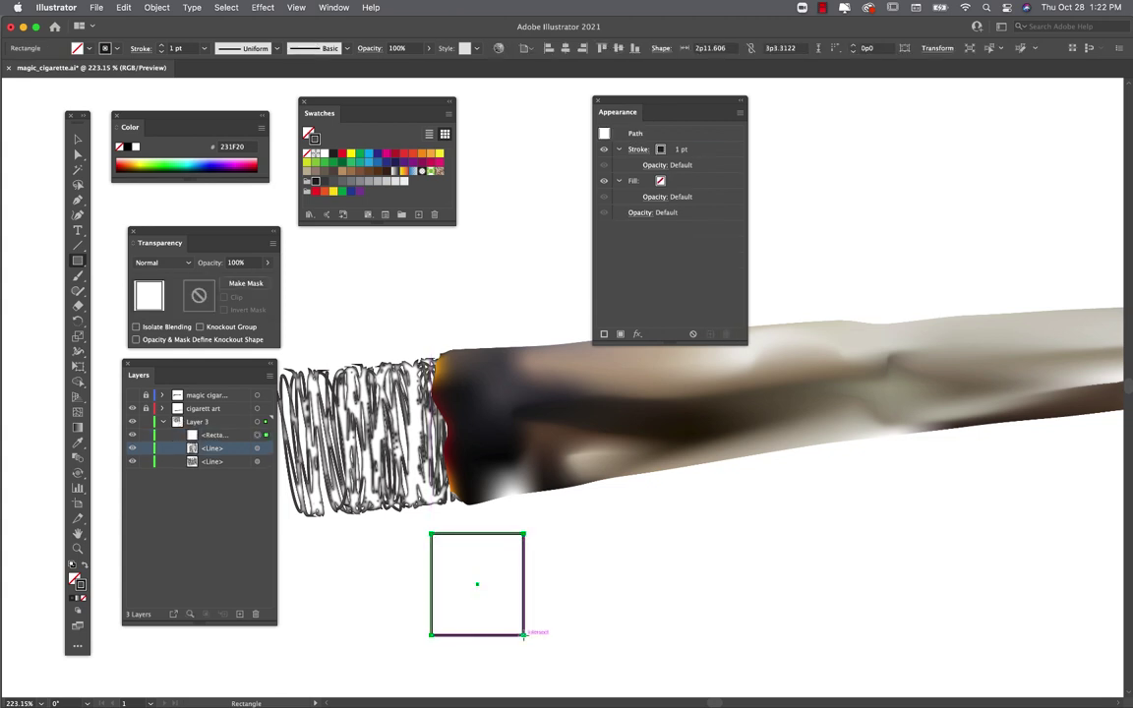
left_click(84, 568)
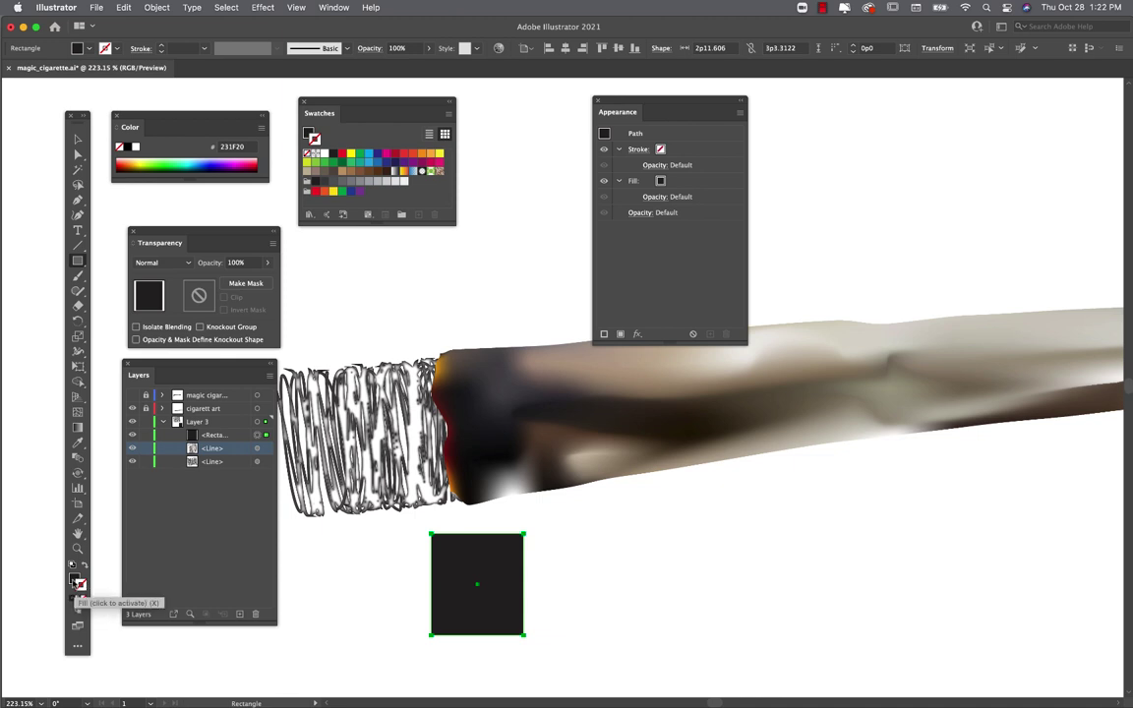
Step: Mix an orange fill for the rectangle with RGB values 208, 89, 0
left_click(76, 582)
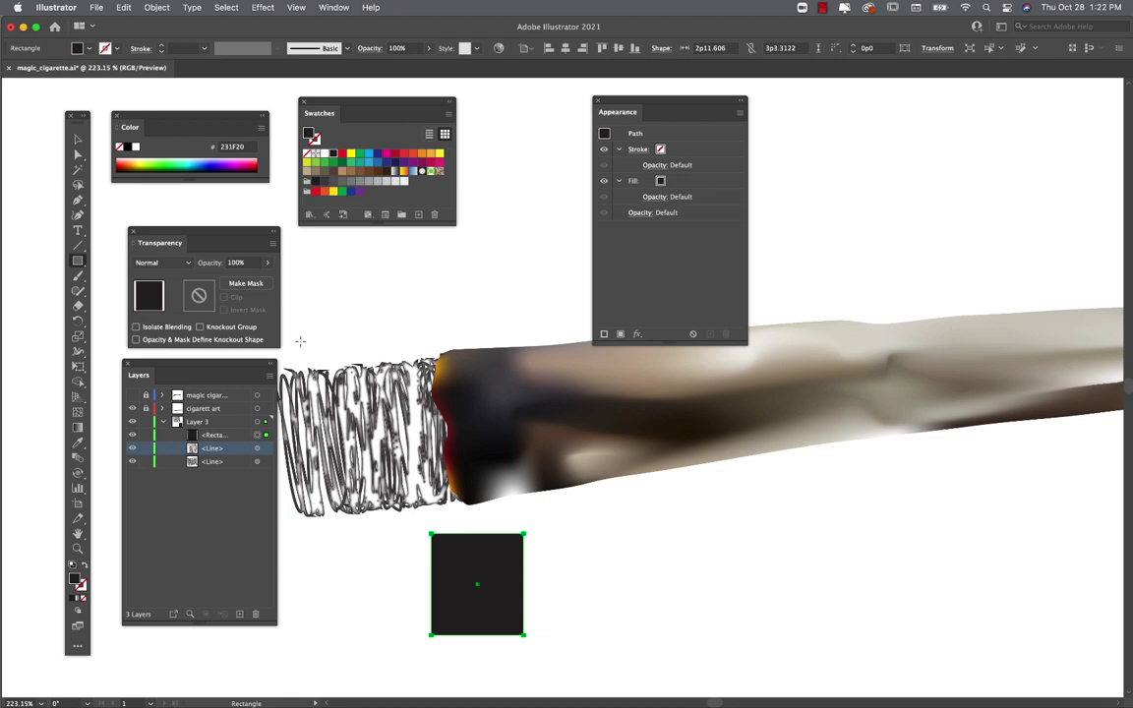
double_click(77, 581)
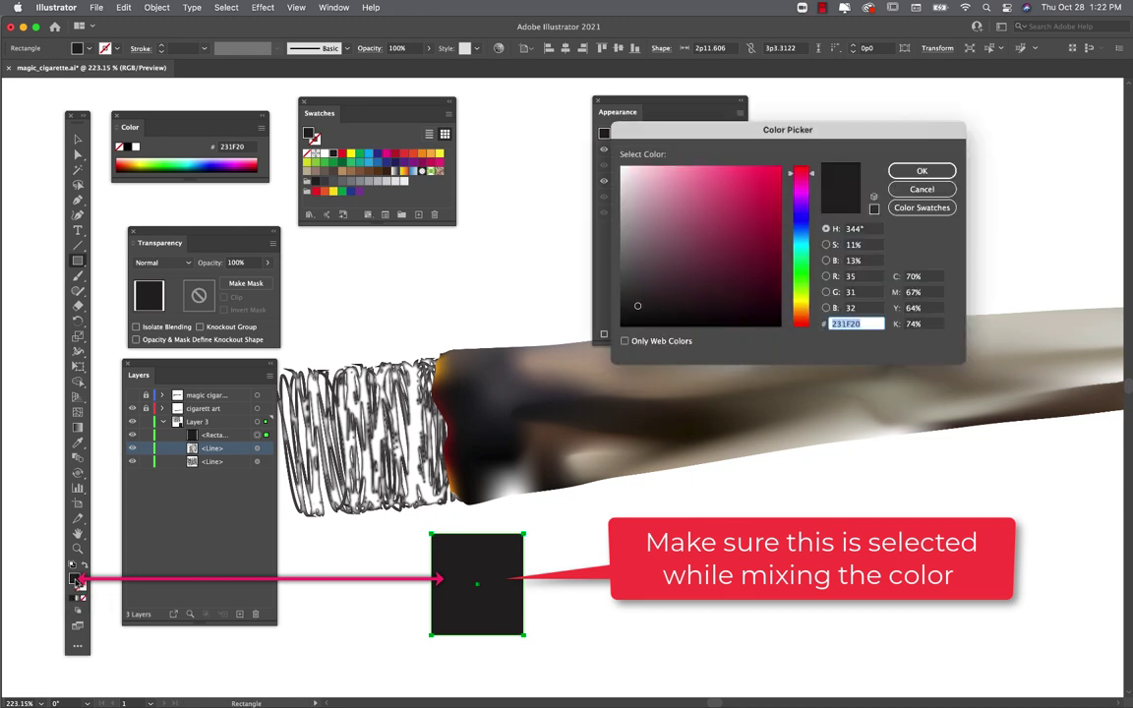
left_click_drag(647, 127, 381, 220)
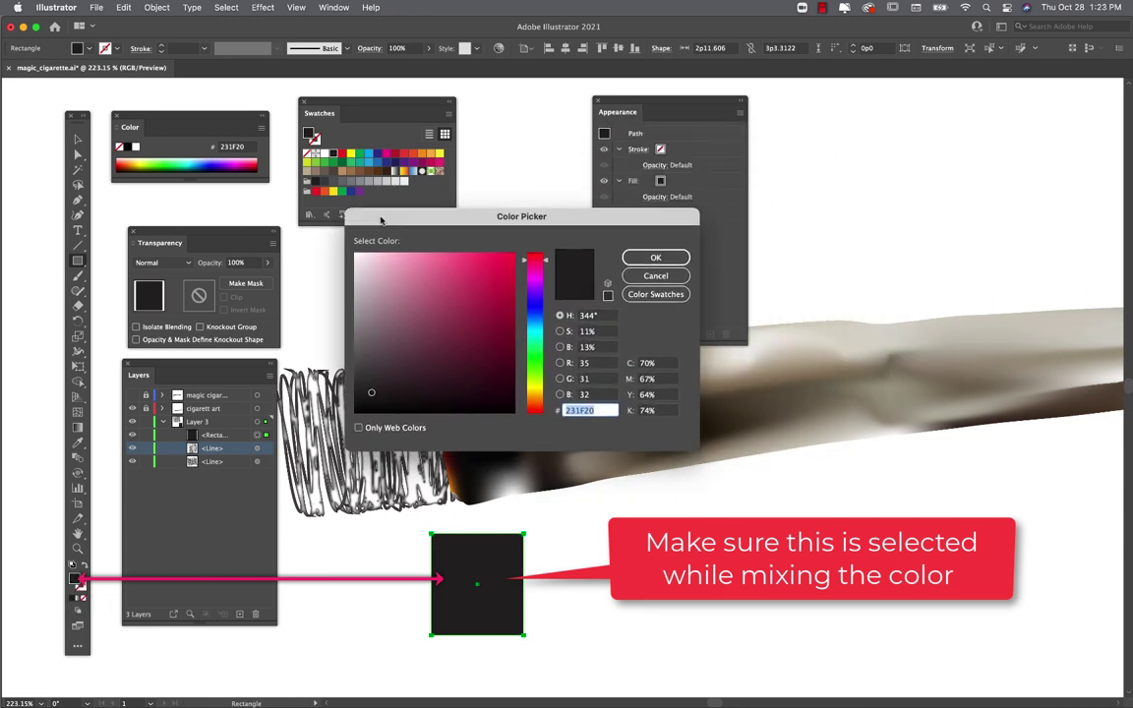
left_click_drag(479, 362, 461, 310)
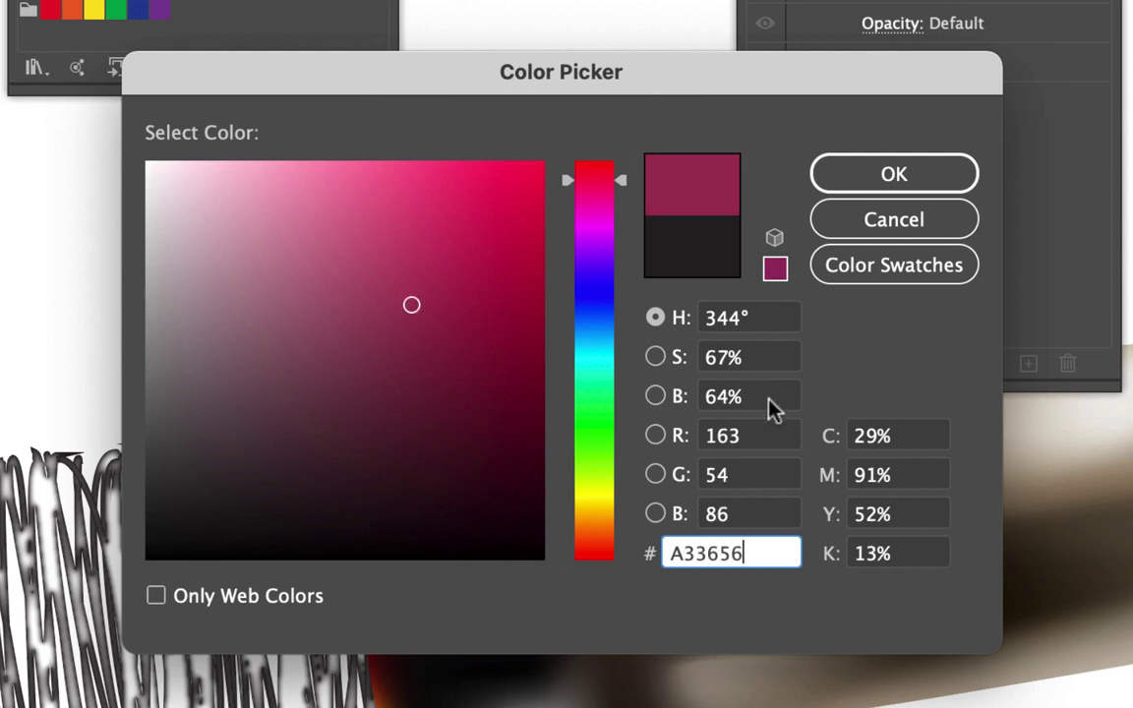
mouse_move(430, 213)
left_mouse_down()
mouse_move(425, 189)
mouse_move(469, 224)
mouse_move(467, 237)
left_mouse_up()
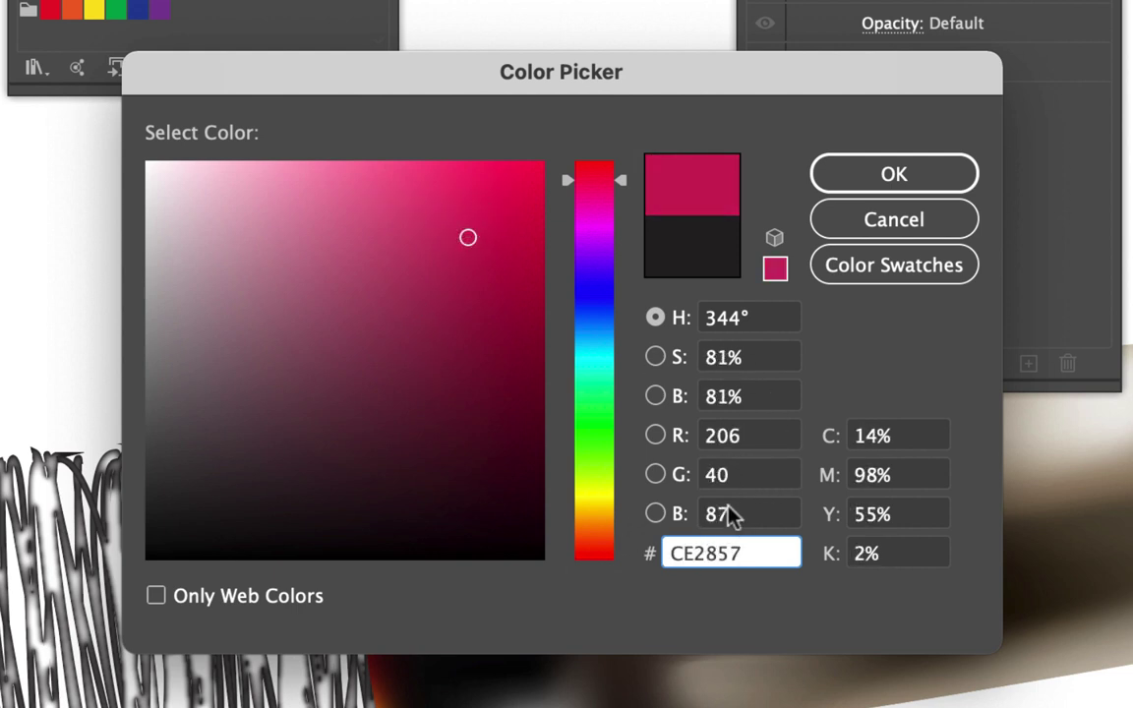
left_click(770, 438)
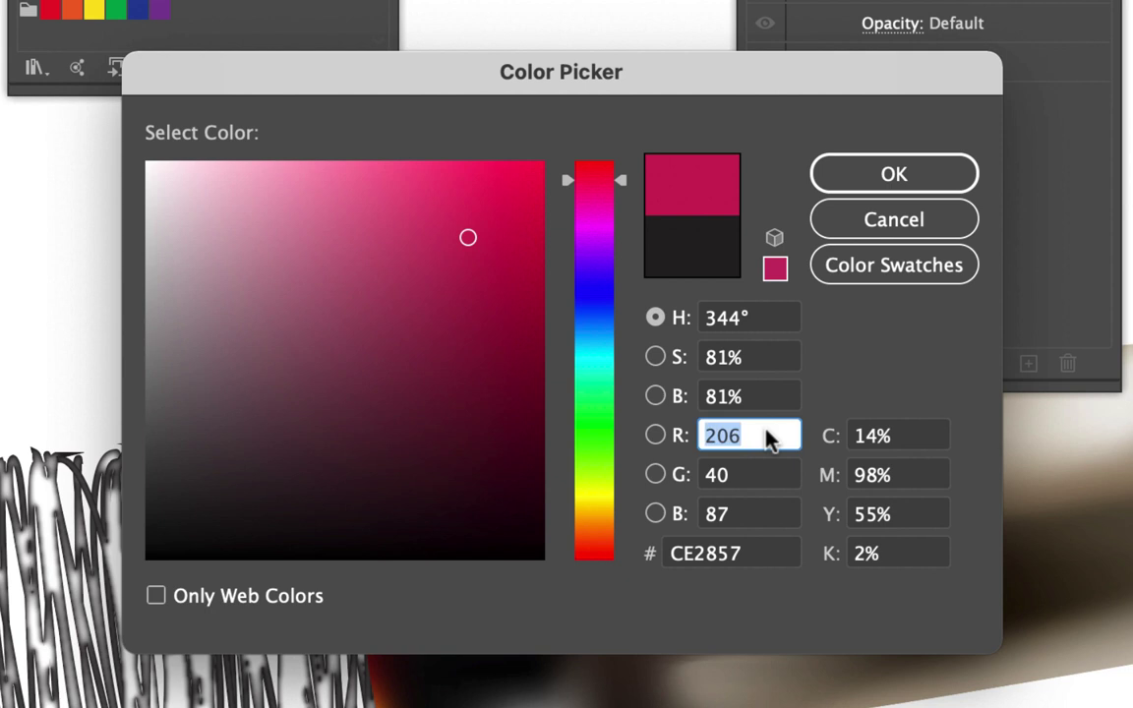
type("208")
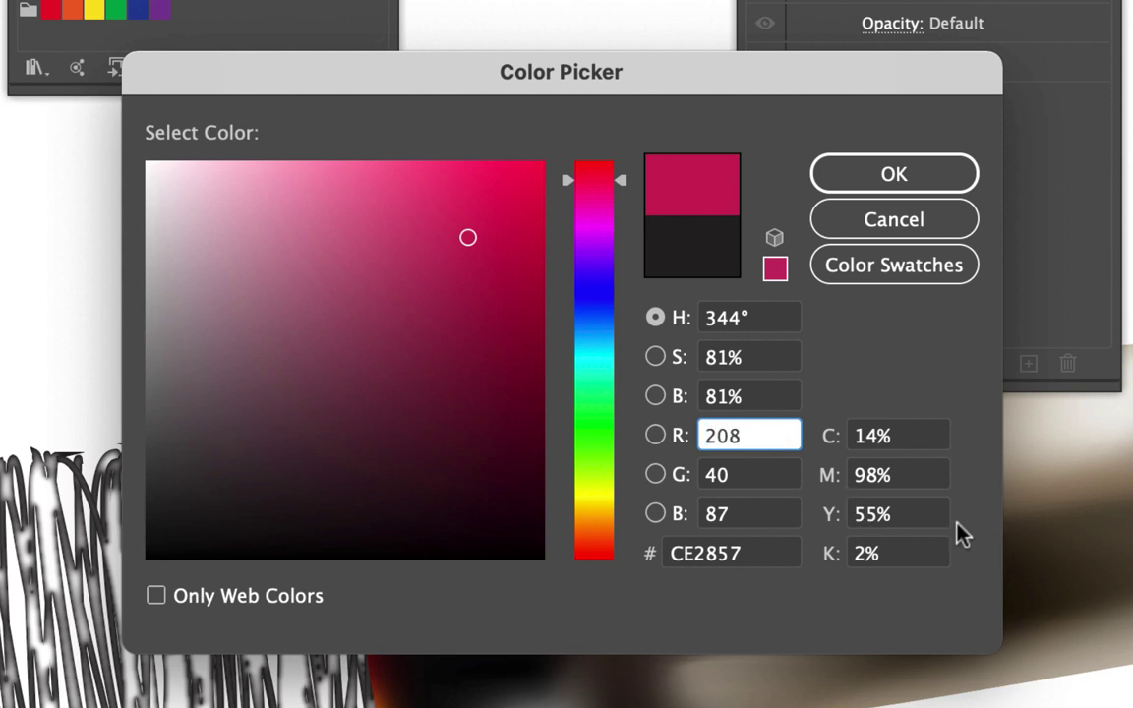
key("Tab")
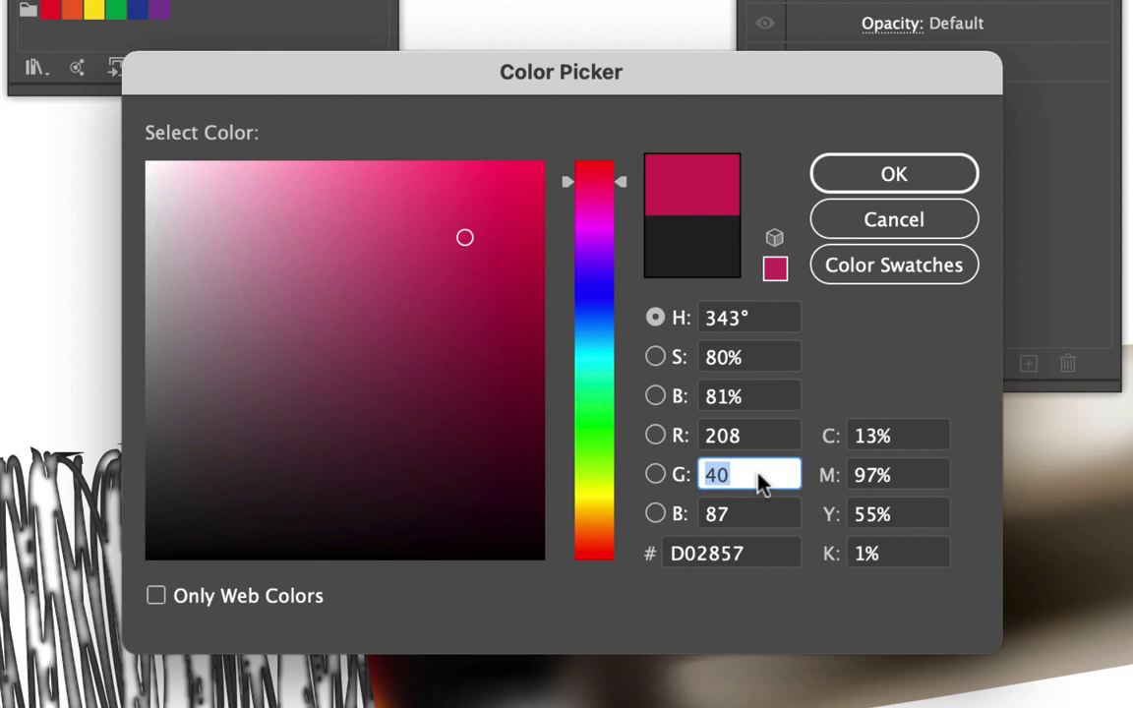
type("89")
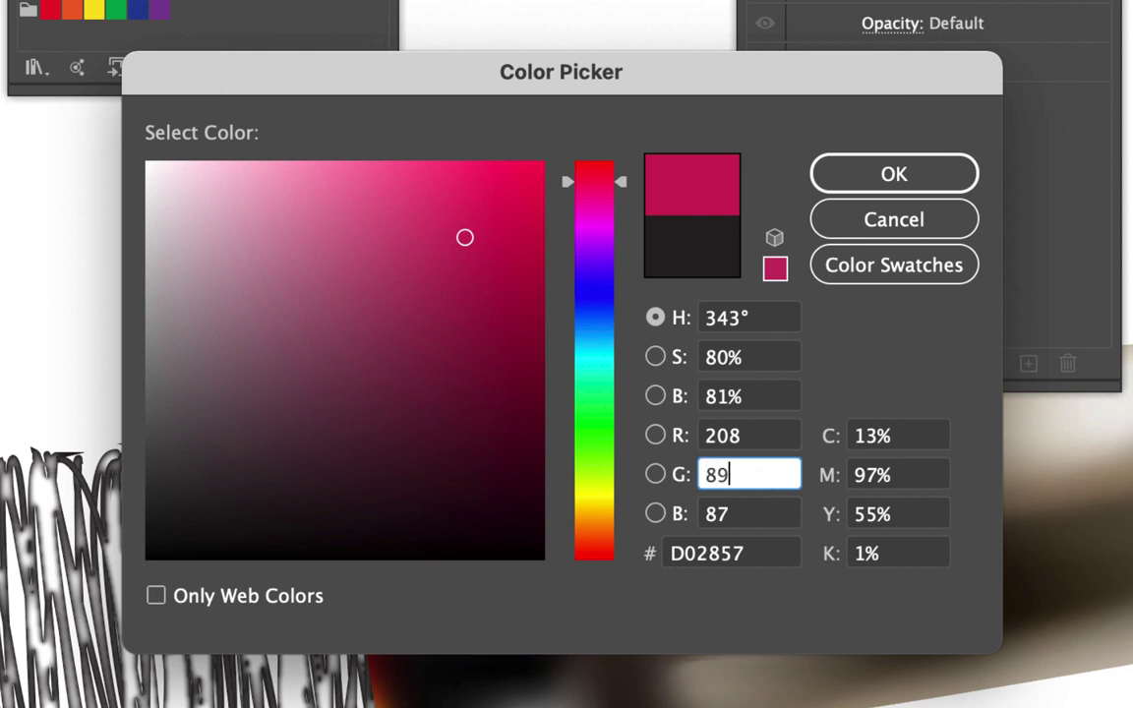
left_click(754, 521)
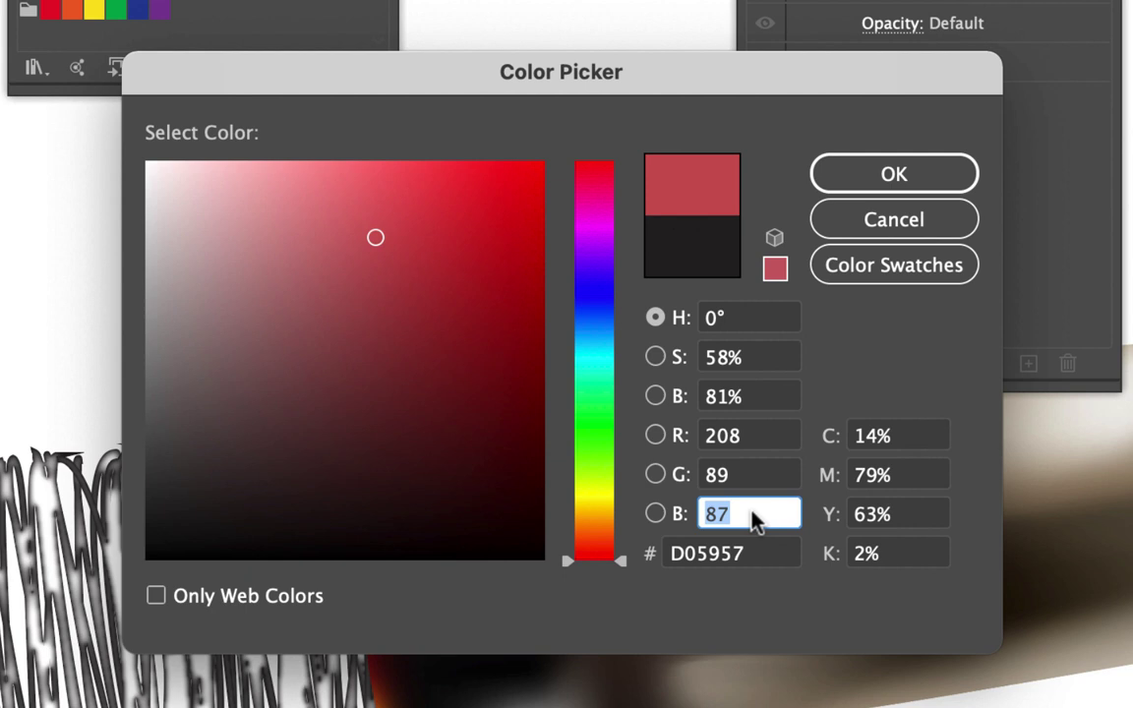
type("0")
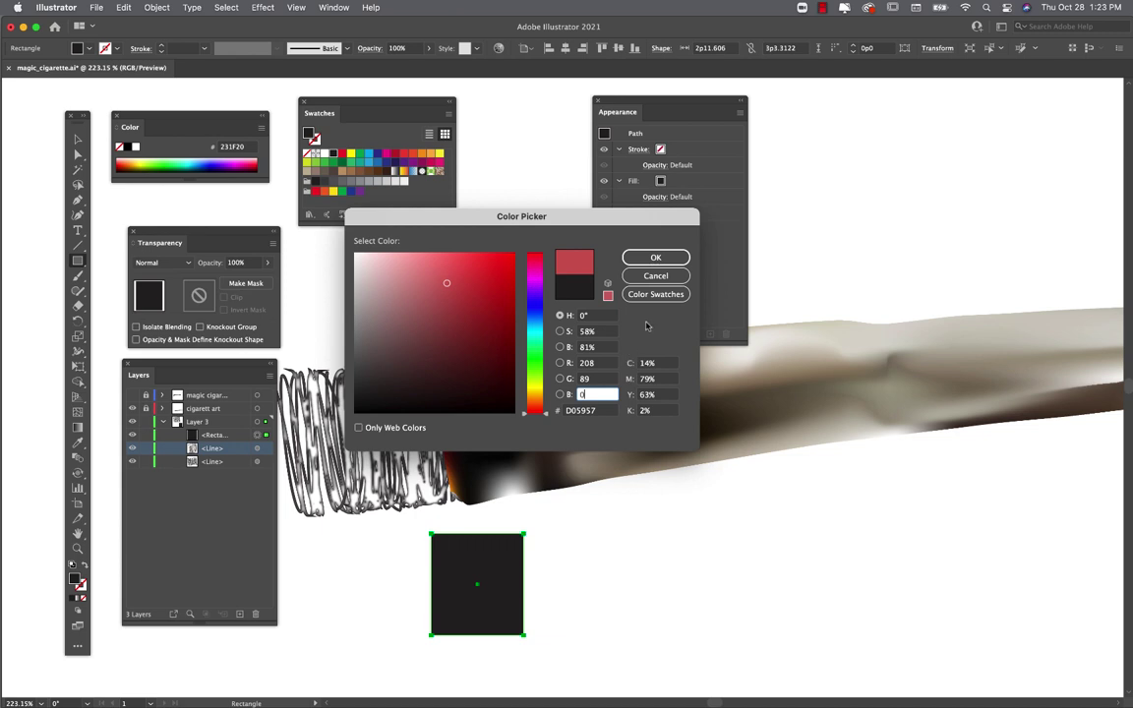
left_click(649, 258)
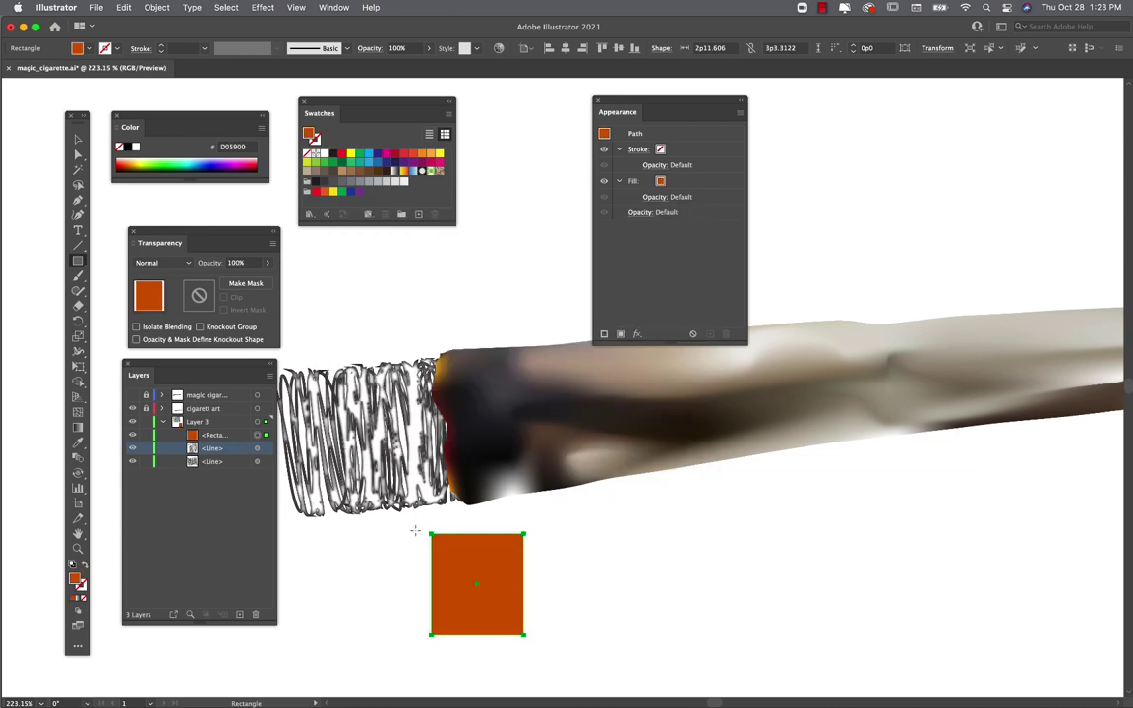
Step: Select the orange rectangle's entry in Layer 3 and move the rectangle over the scribbles at the cigarette's burnt edge
left_click(78, 139)
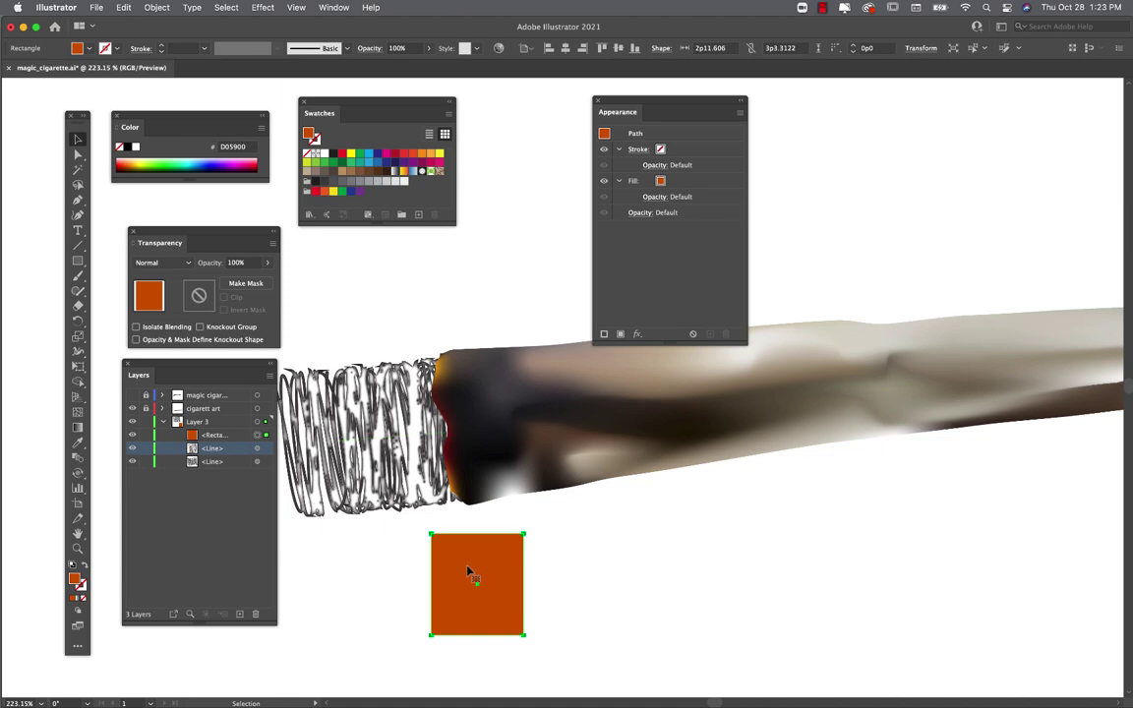
left_click(232, 437)
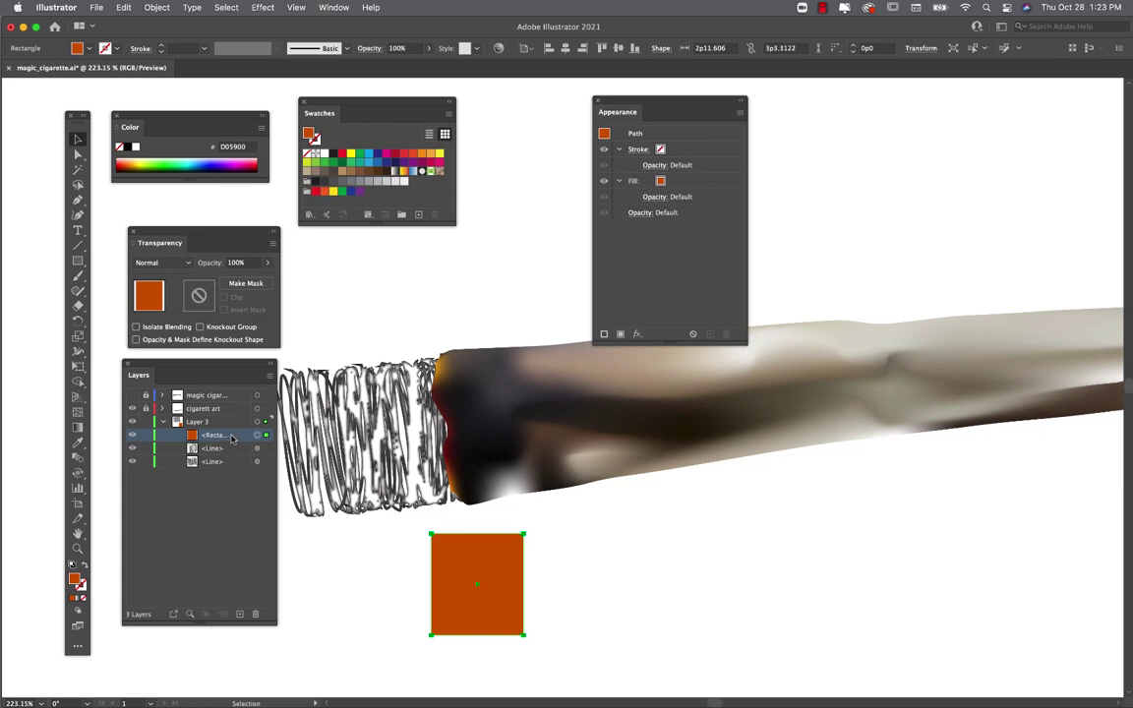
left_click_drag(232, 439, 212, 394)
left_click_drag(476, 590, 423, 426)
Step: Reshape the orange rectangle by moving its lower corner points down and nudging its upper-left point to follow the cigarette's slant
left_click(77, 154)
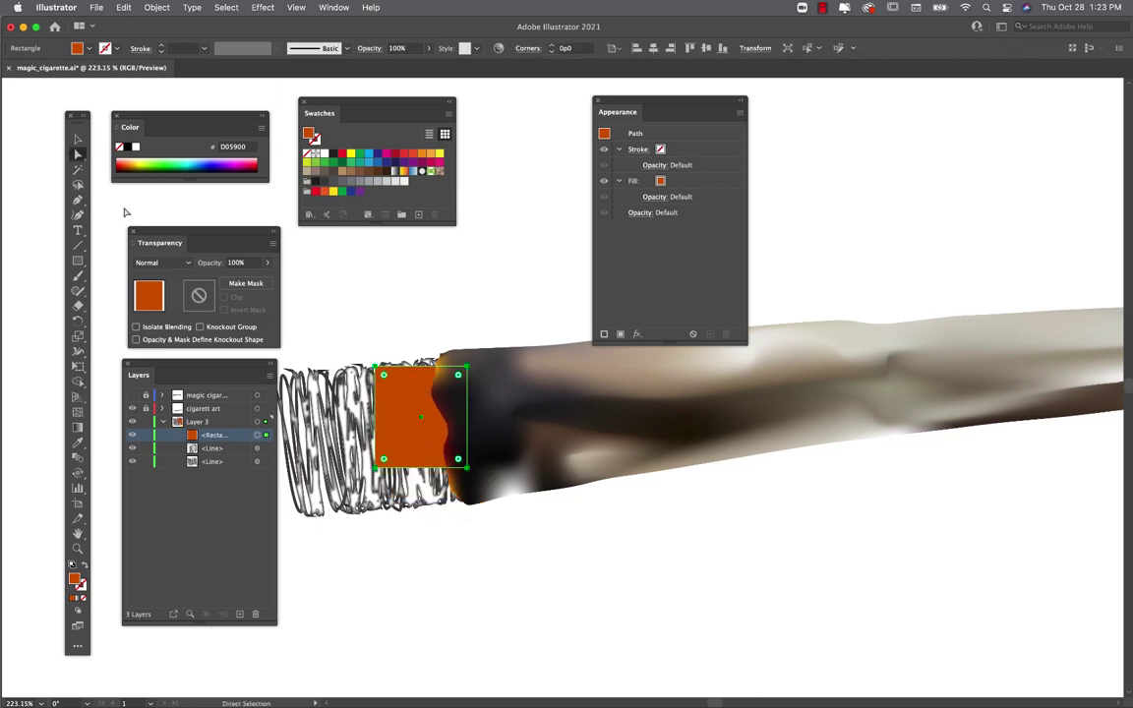
left_click_drag(382, 460, 393, 504)
left_click_drag(466, 468, 478, 494)
mouse_move(377, 366)
left_mouse_down()
mouse_move(390, 377)
mouse_move(380, 371)
left_mouse_up()
left_click(401, 318)
left_click(397, 388)
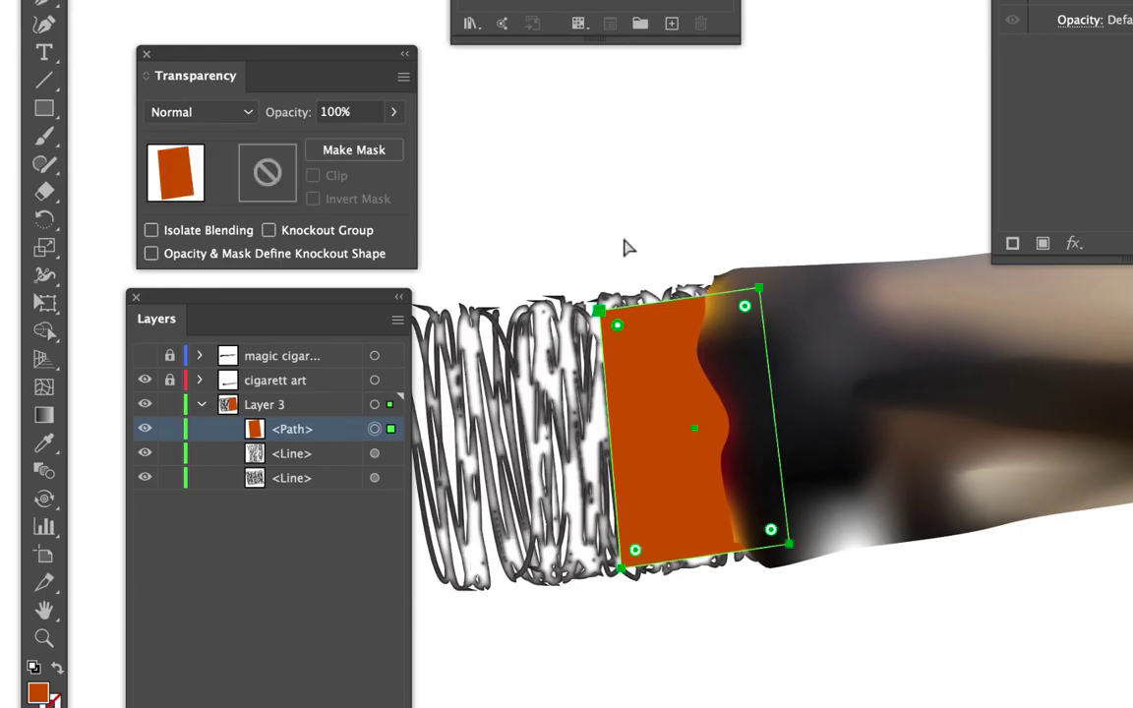
Step: Round the orange shape's two outer corners slightly, giving the lower one the larger radius
left_click(616, 324)
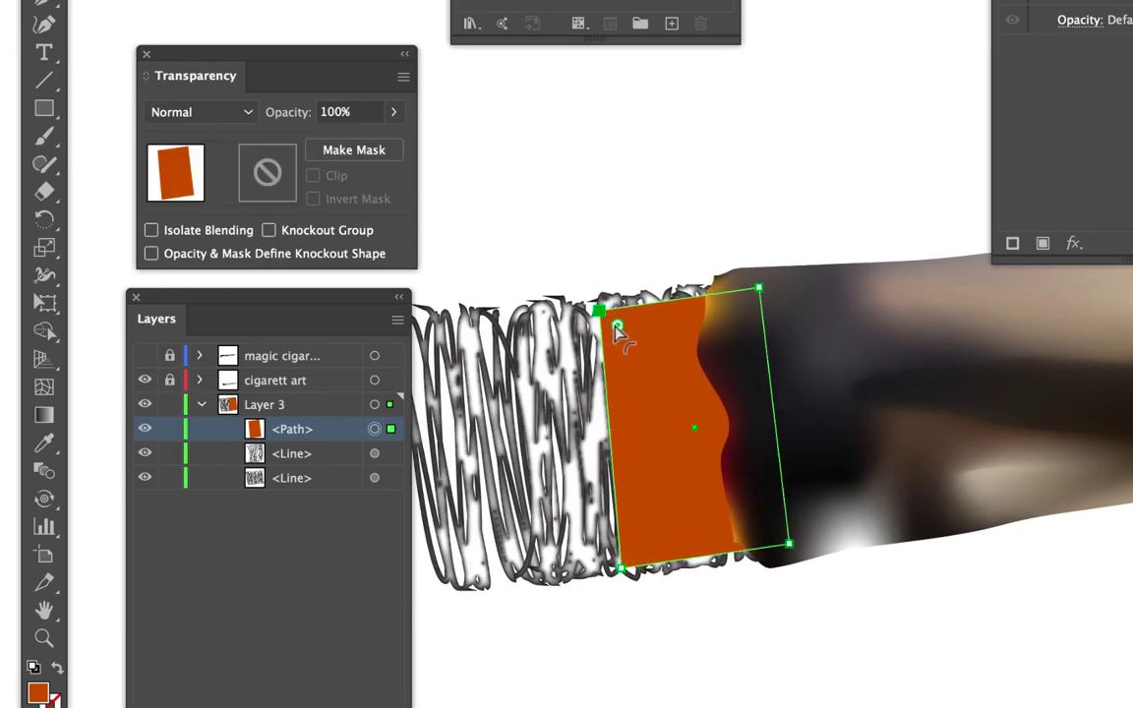
left_click_drag(616, 328, 611, 325)
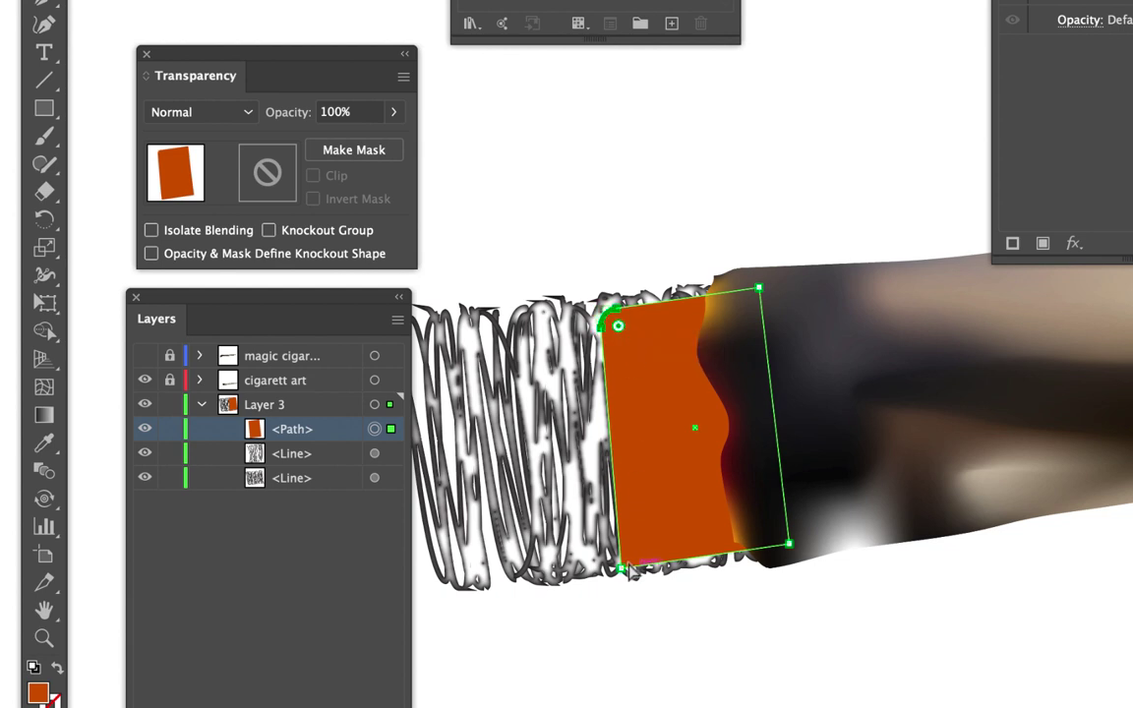
left_click(625, 568)
left_click_drag(633, 547, 652, 536)
left_click(730, 669)
left_click(686, 445)
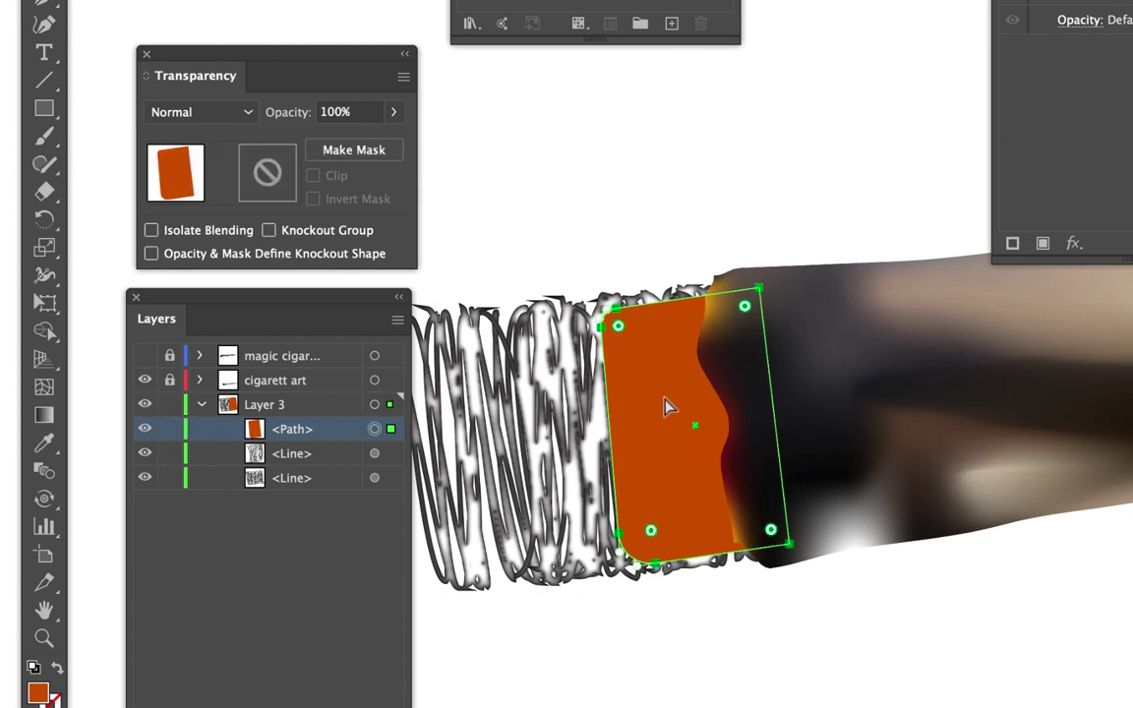
Step: Reshape the orange shape's outer edge by moving its upper anchor outward and its lower anchor up and inward into an irregular slant
mouse_move(602, 333)
left_mouse_down()
mouse_move(606, 317)
mouse_move(591, 321)
left_mouse_up()
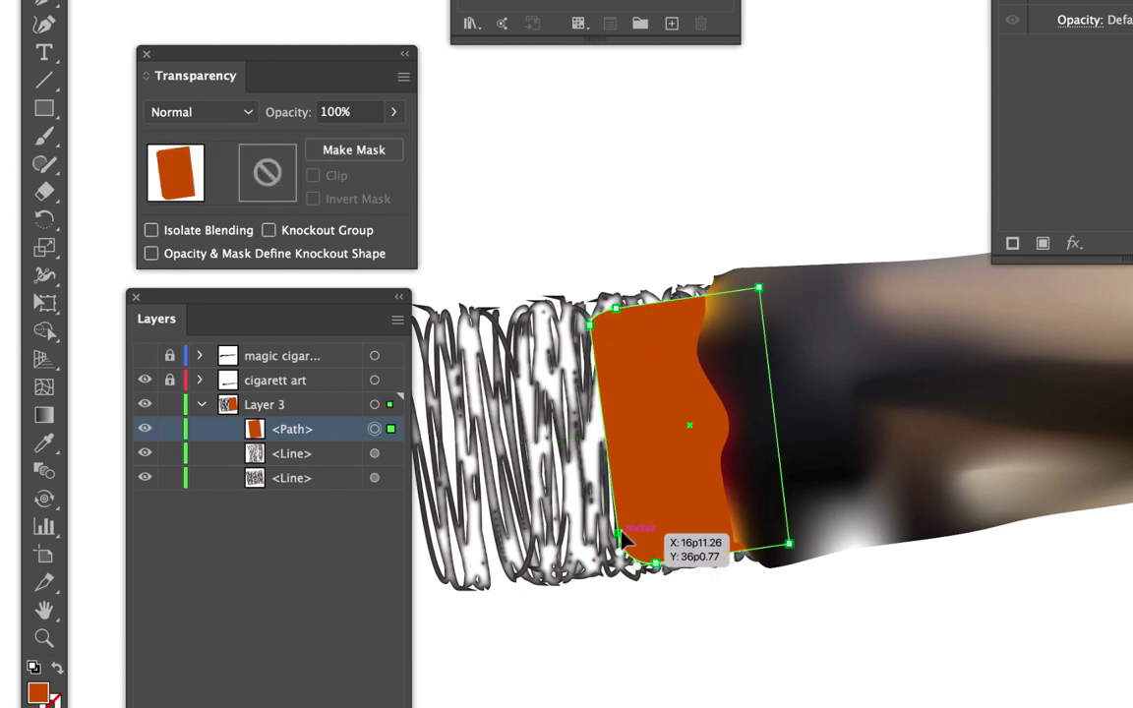
left_click_drag(620, 536, 638, 469)
left_click(716, 660)
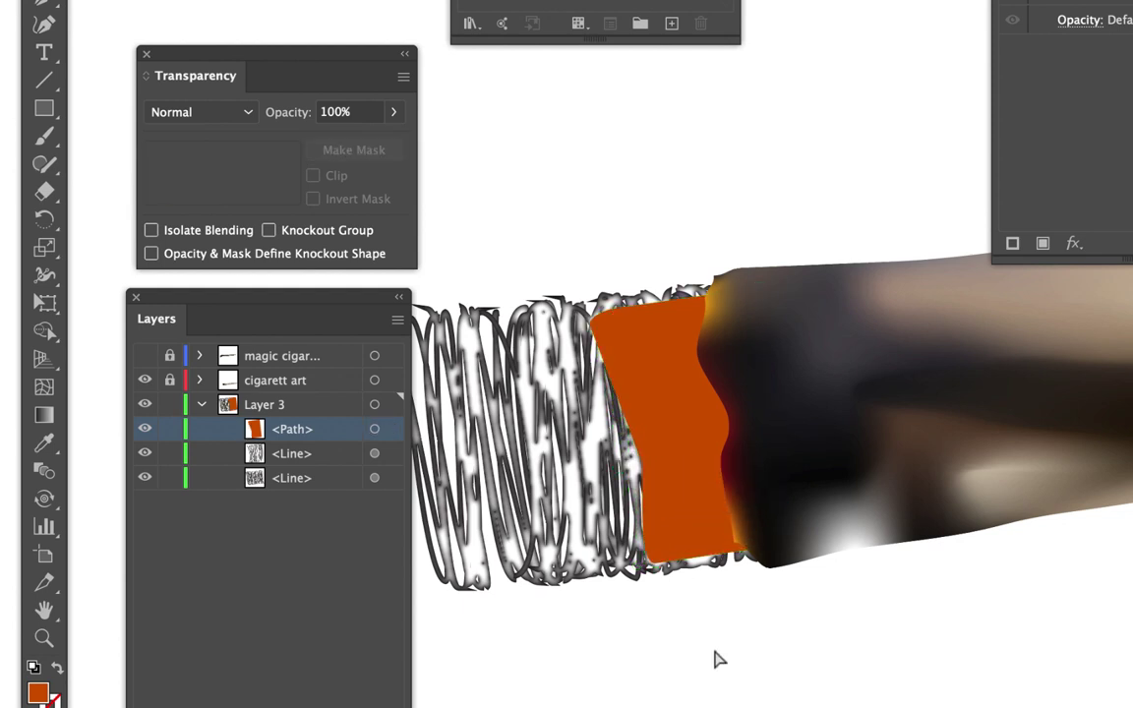
Step: Set the orange shape's blending mode to Hard Light
left_click(657, 374)
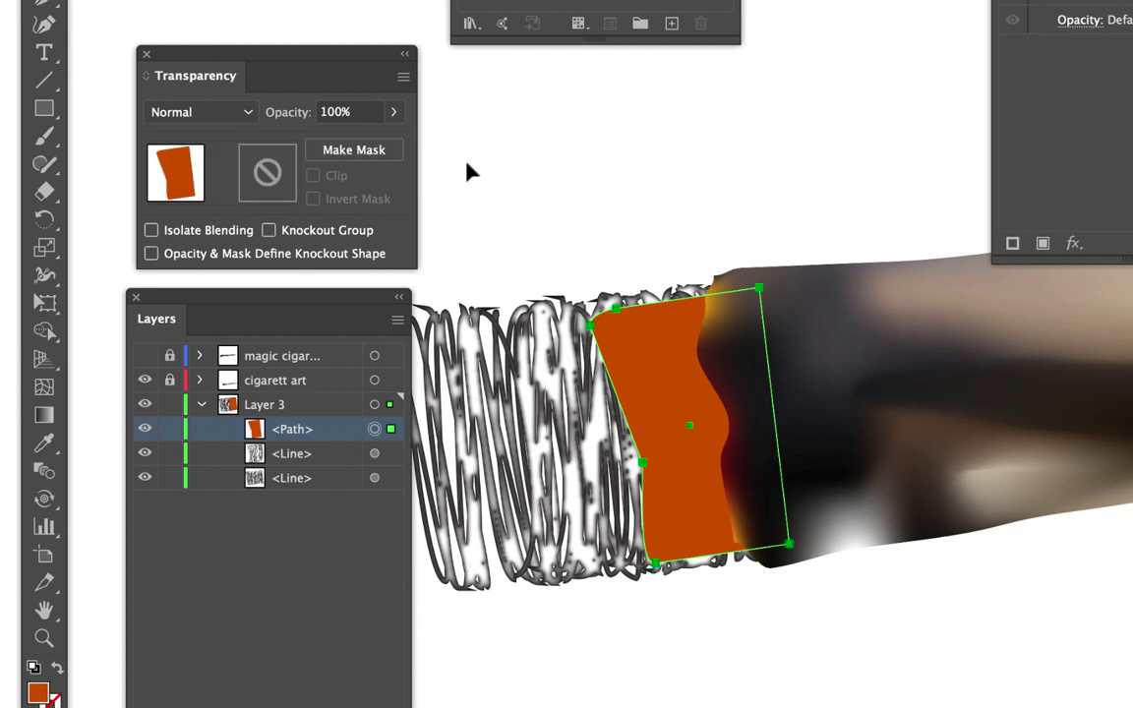
left_click_drag(330, 57, 334, 13)
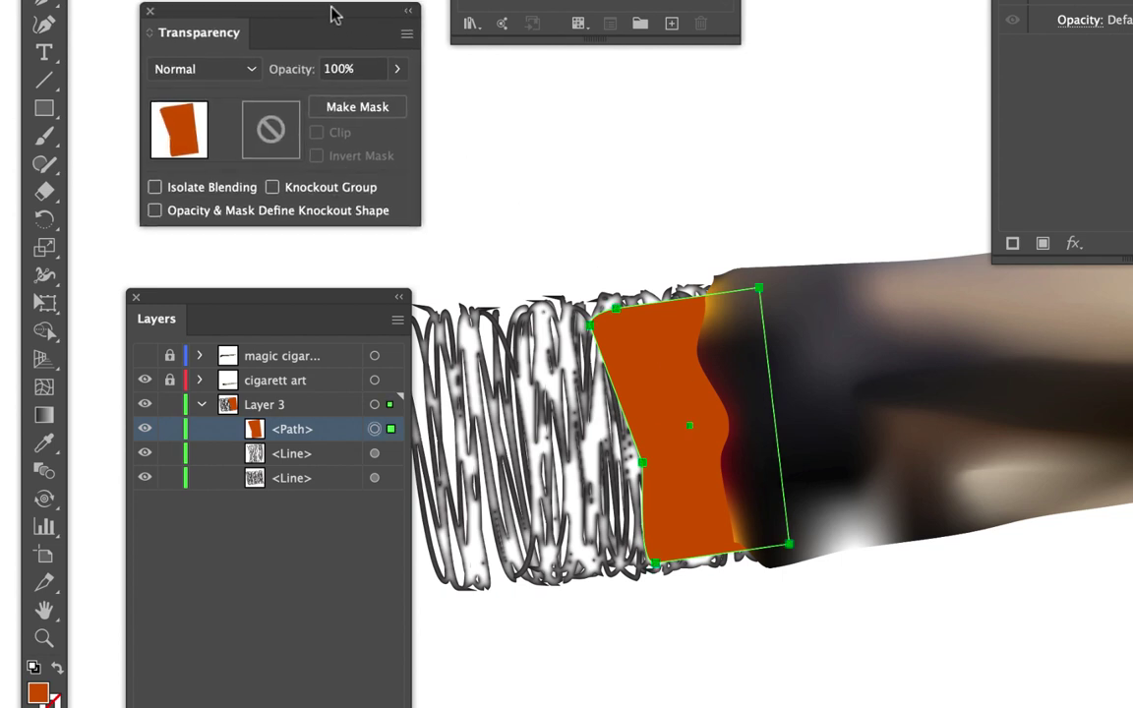
left_click(250, 70)
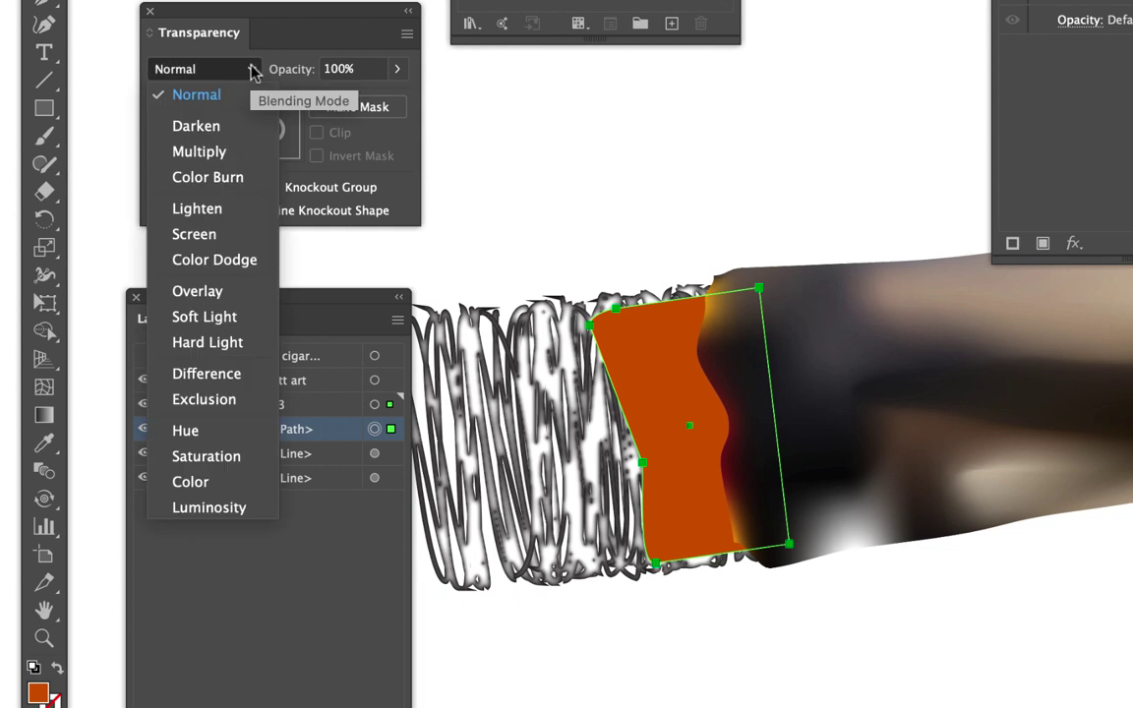
left_click(254, 342)
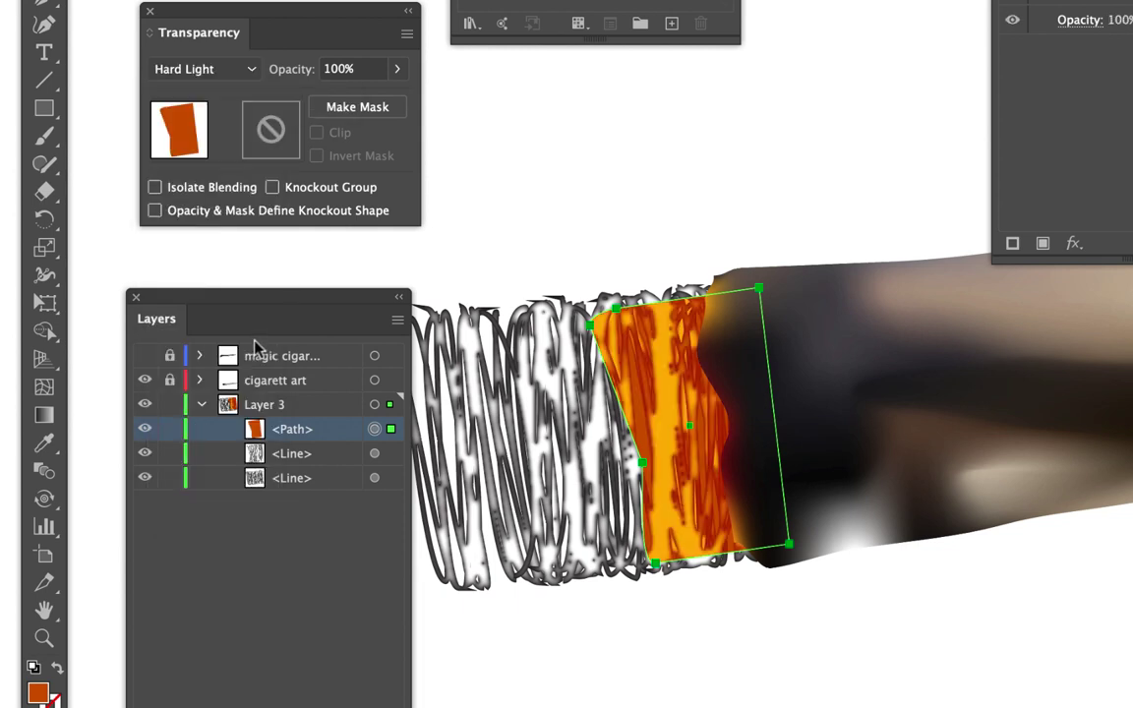
left_click(726, 701)
Step: Change the orange shape's blending mode to Overlay
left_click(695, 506)
left_click(236, 69)
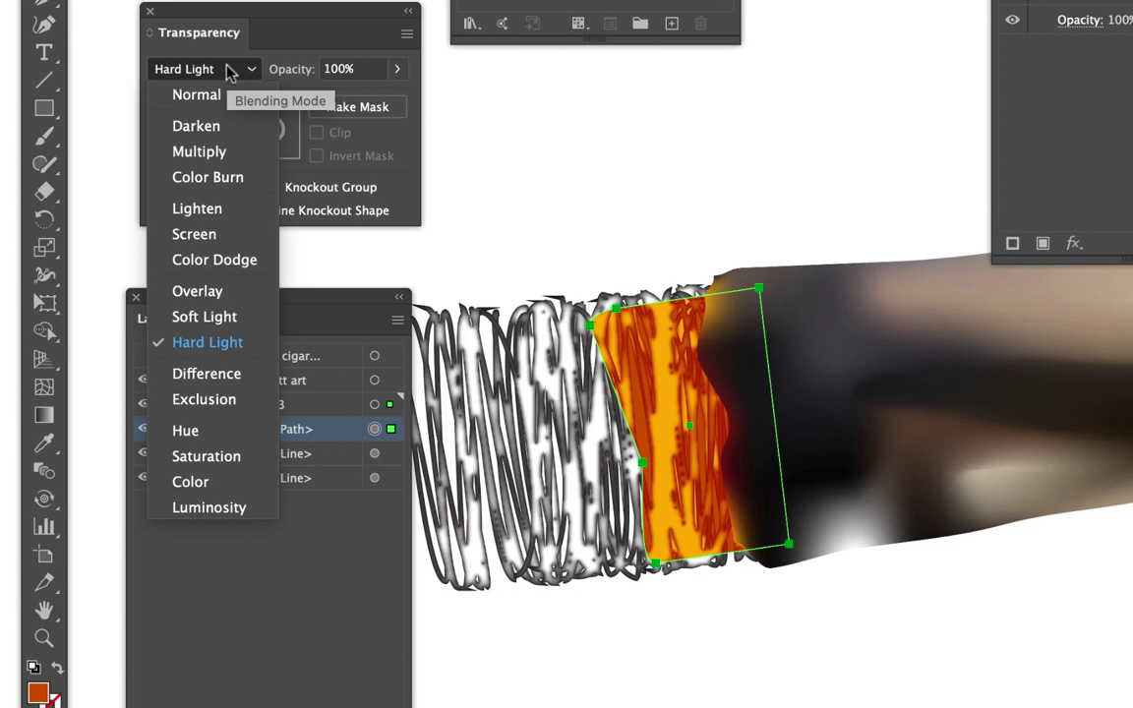
left_click(235, 295)
left_click(739, 647)
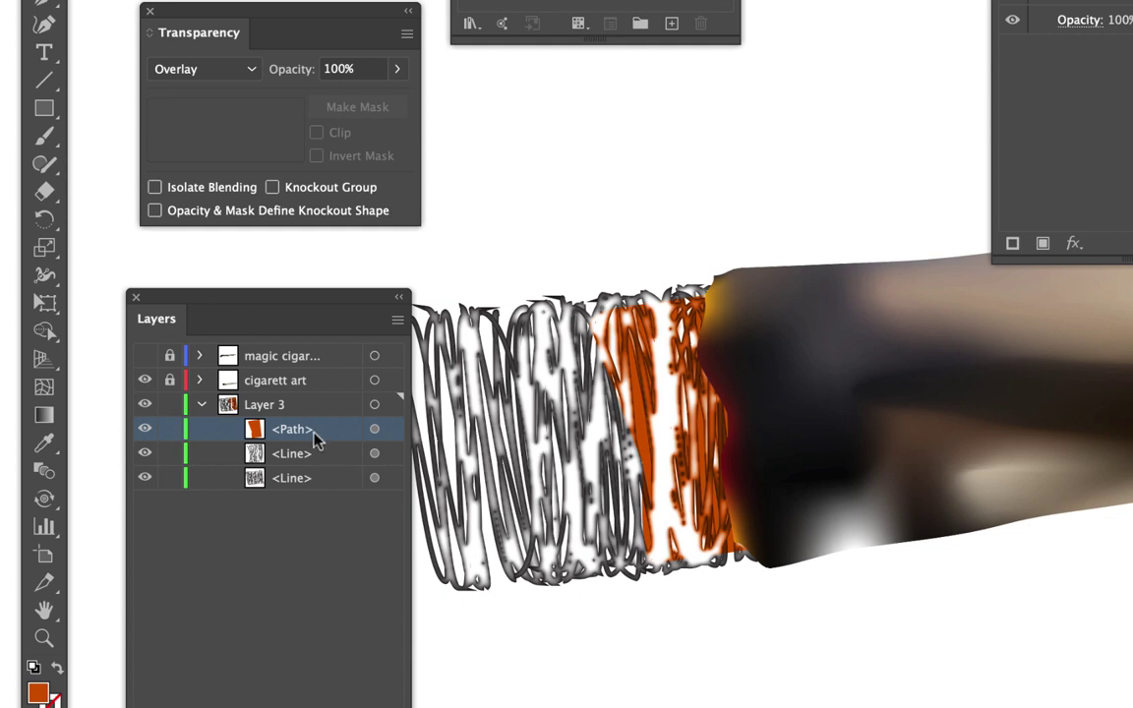
Step: Restack the orange path between the two scribble lines in Layer 3 and try Soft Light and Hard Light blending on it
left_click_drag(318, 433, 317, 466)
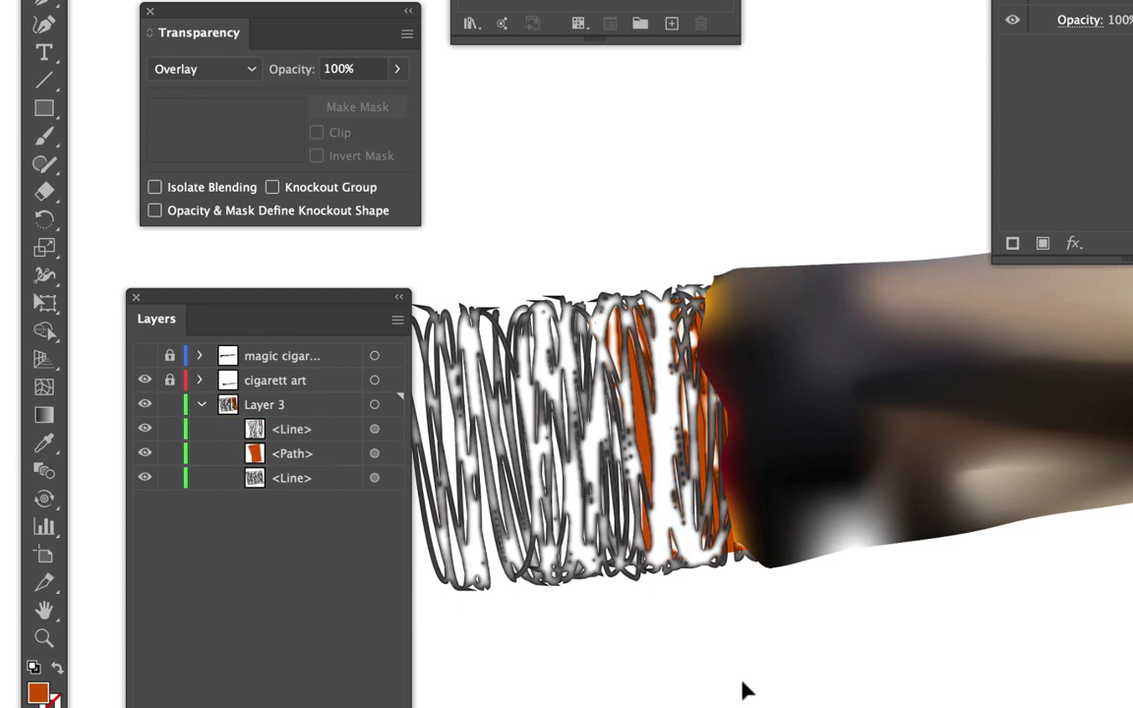
left_click(375, 454)
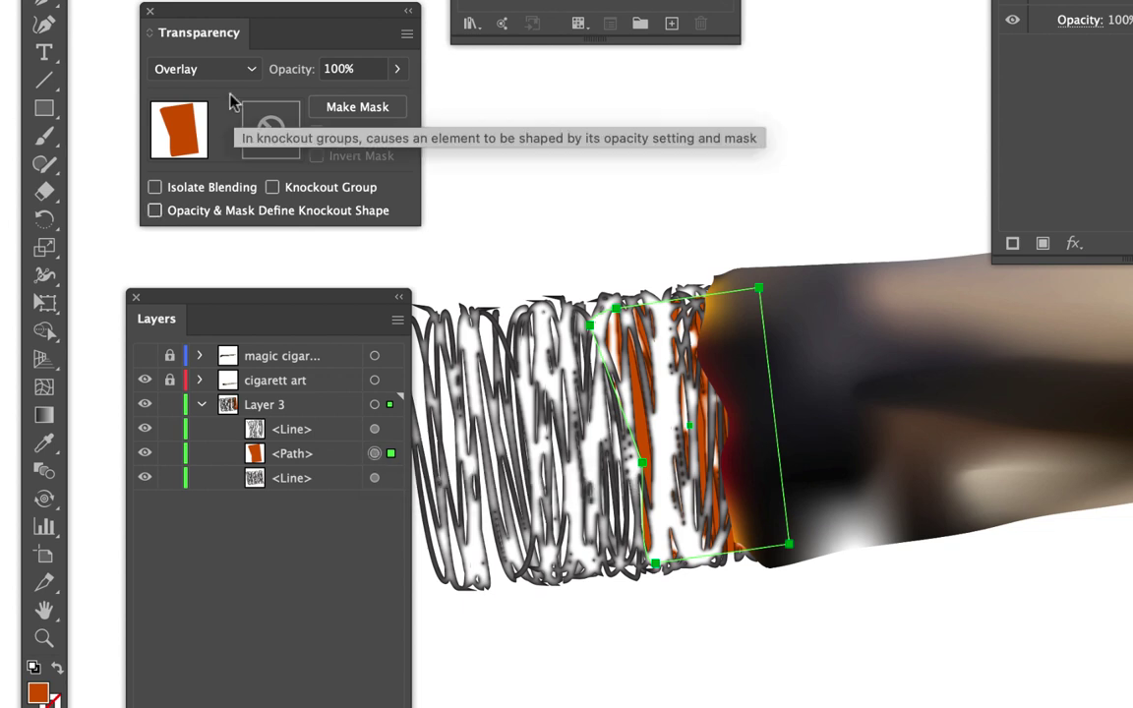
left_click(209, 69)
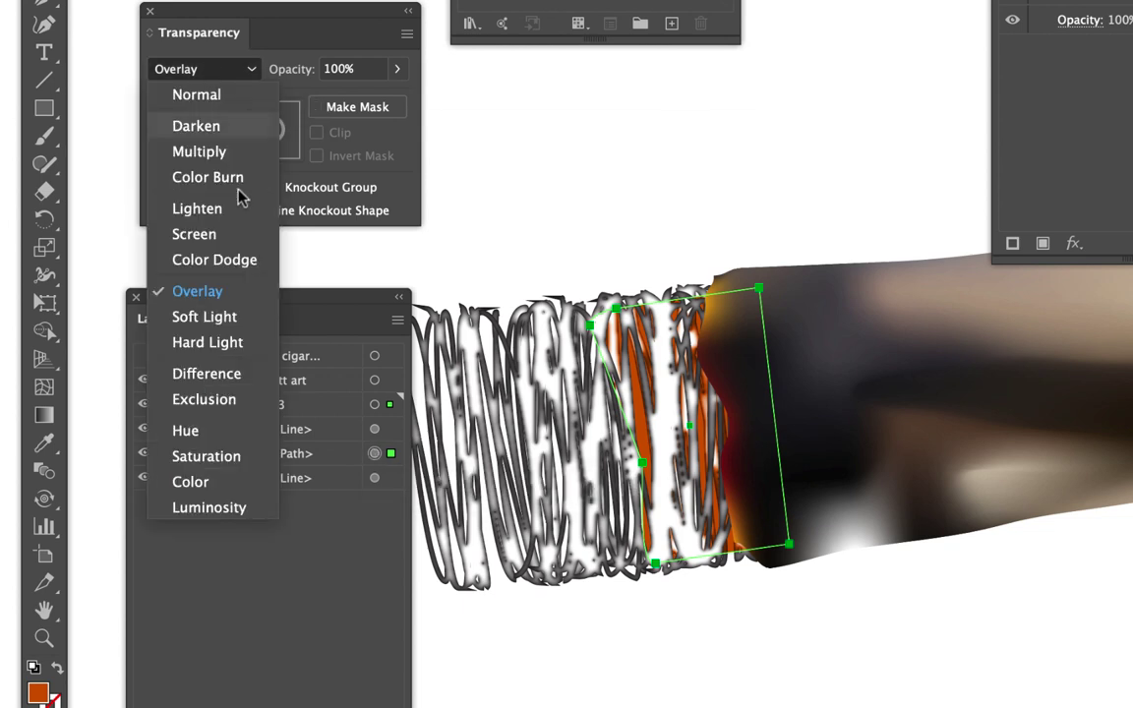
left_click(246, 316)
left_click(213, 70)
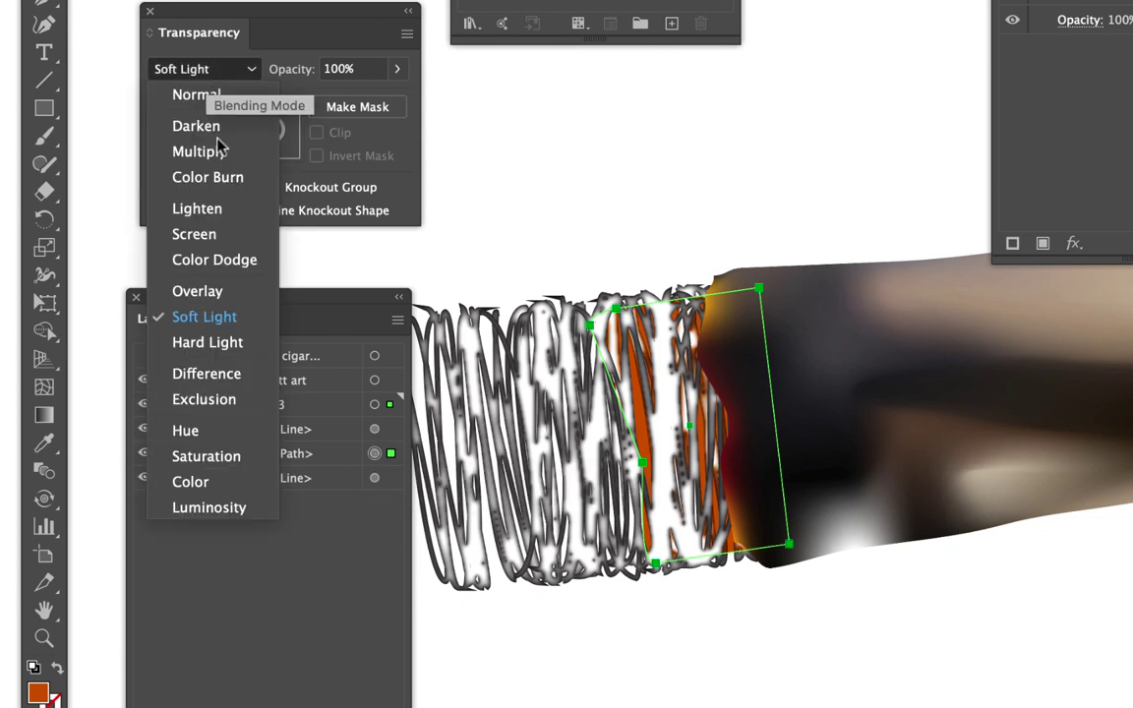
left_click(236, 346)
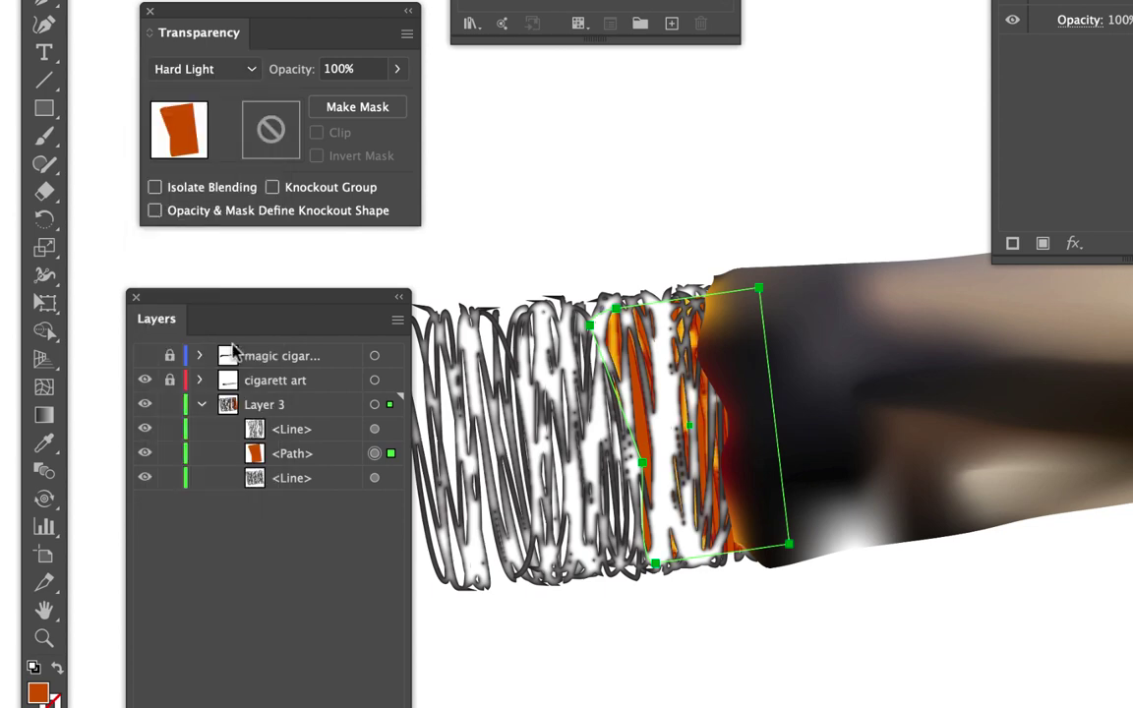
left_click(728, 700)
scroll(811, 629, "down", 4)
scroll(814, 632, "up", 4)
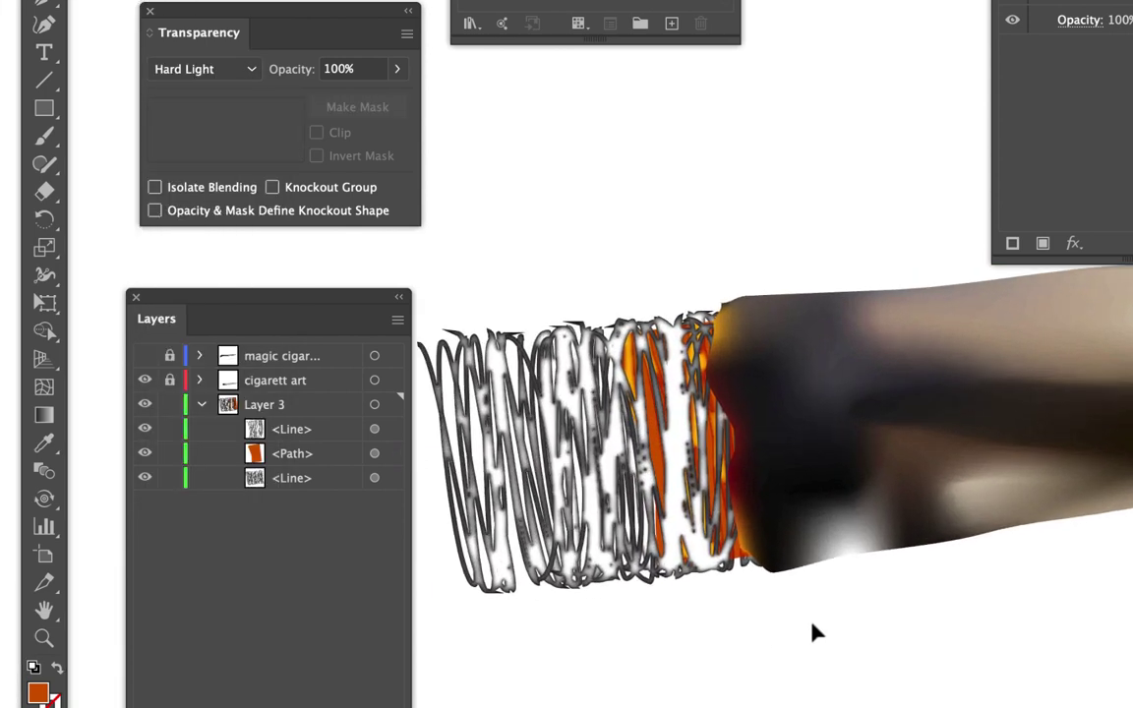
scroll(815, 632, "up", 2)
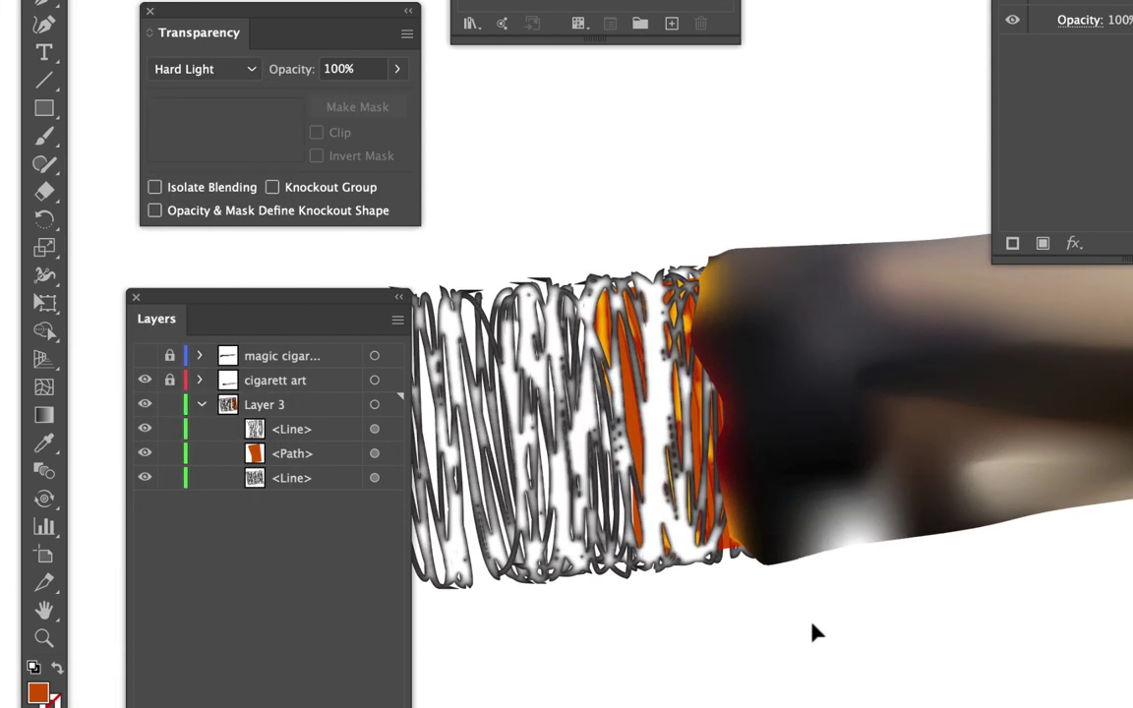
Step: Restack the orange path above both scribble lines in Layer 3 and try placing it between them again
left_click(373, 454)
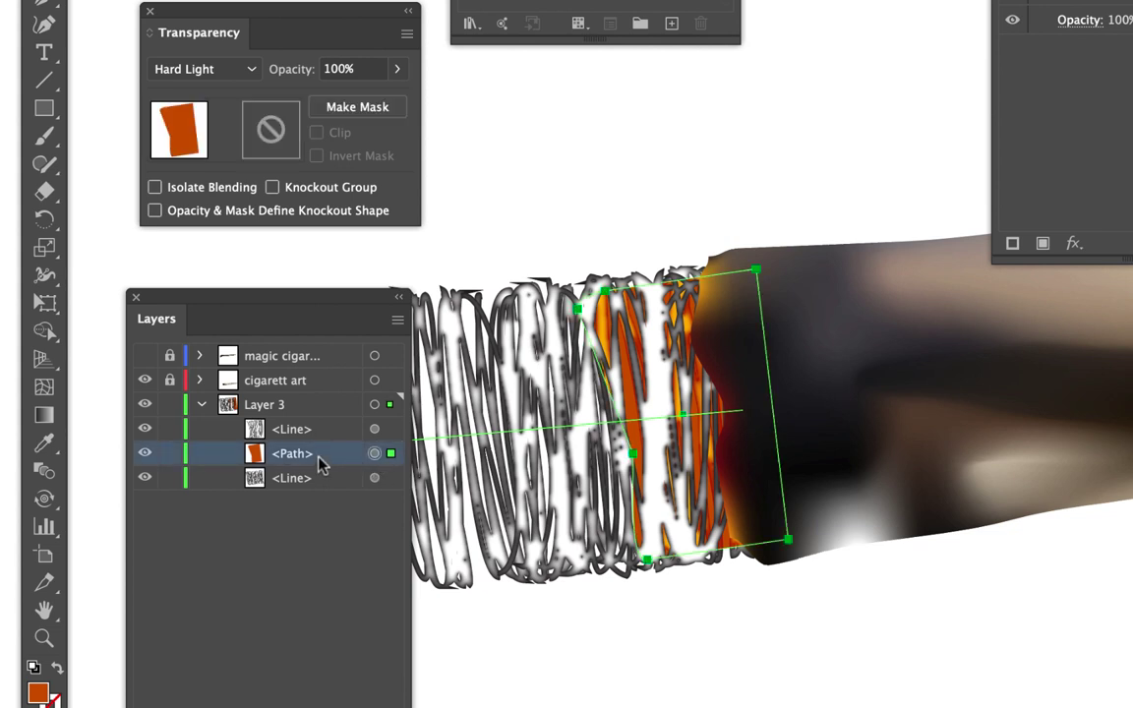
left_click_drag(319, 459, 318, 421)
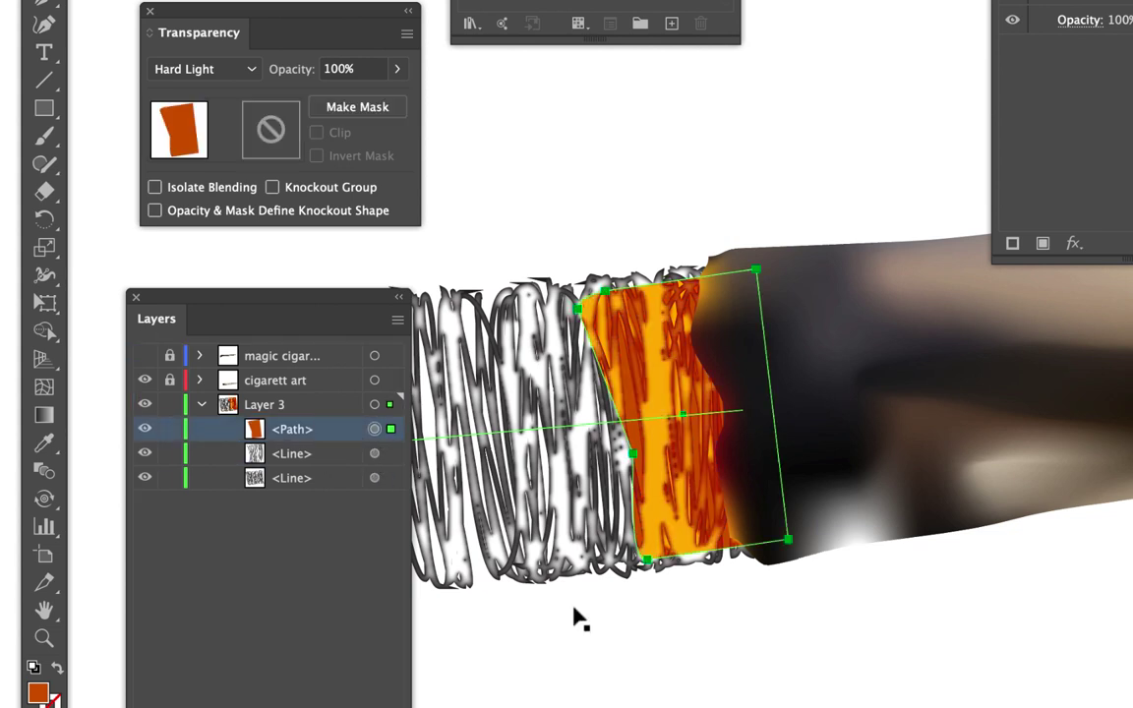
left_click(670, 683)
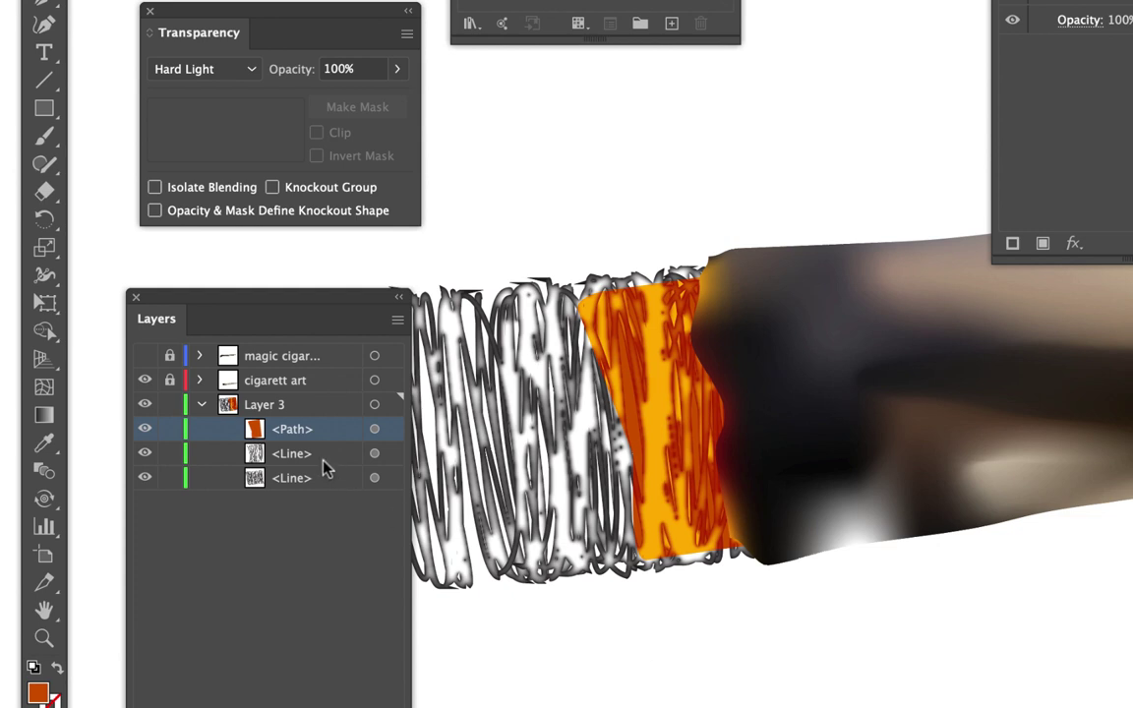
left_click_drag(321, 427, 328, 463)
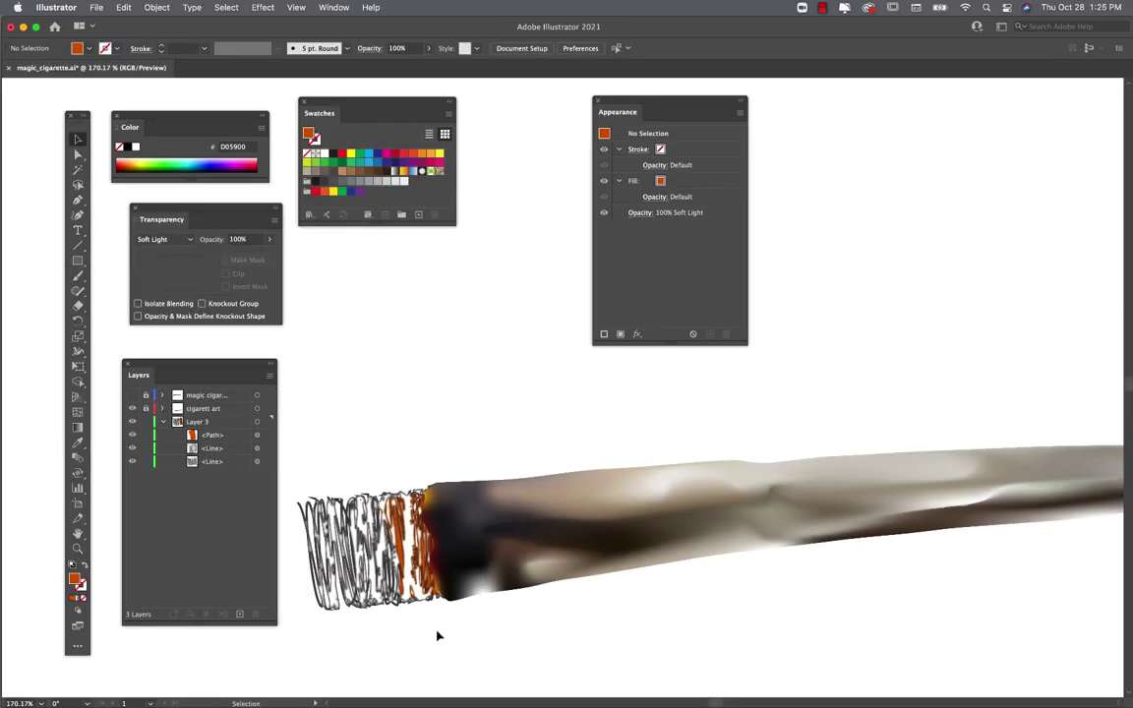
Step: Widen the orange ember shape by moving its outer upper and lower anchor points farther over the ash scribbles
left_click(78, 156)
left_click(256, 435)
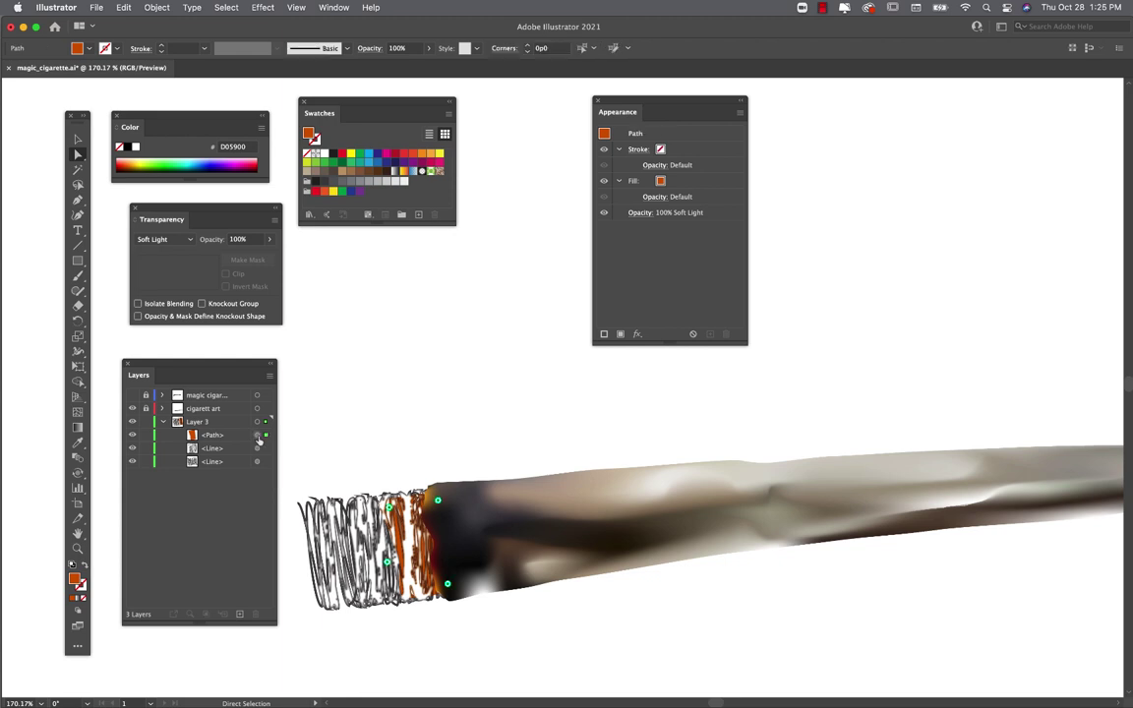
left_click_drag(379, 506, 366, 504)
left_click_drag(389, 604, 373, 606)
left_click(435, 638)
scroll(435, 637, "down", 5)
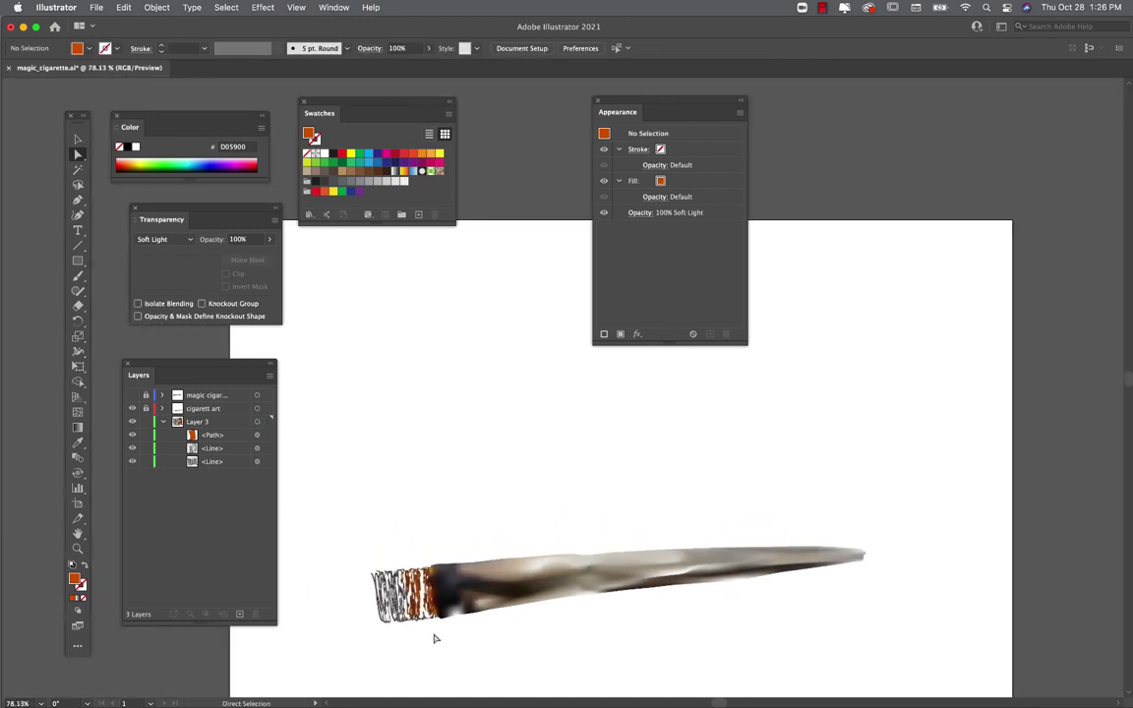
scroll(434, 637, "up", 4)
scroll(434, 637, "down", 3)
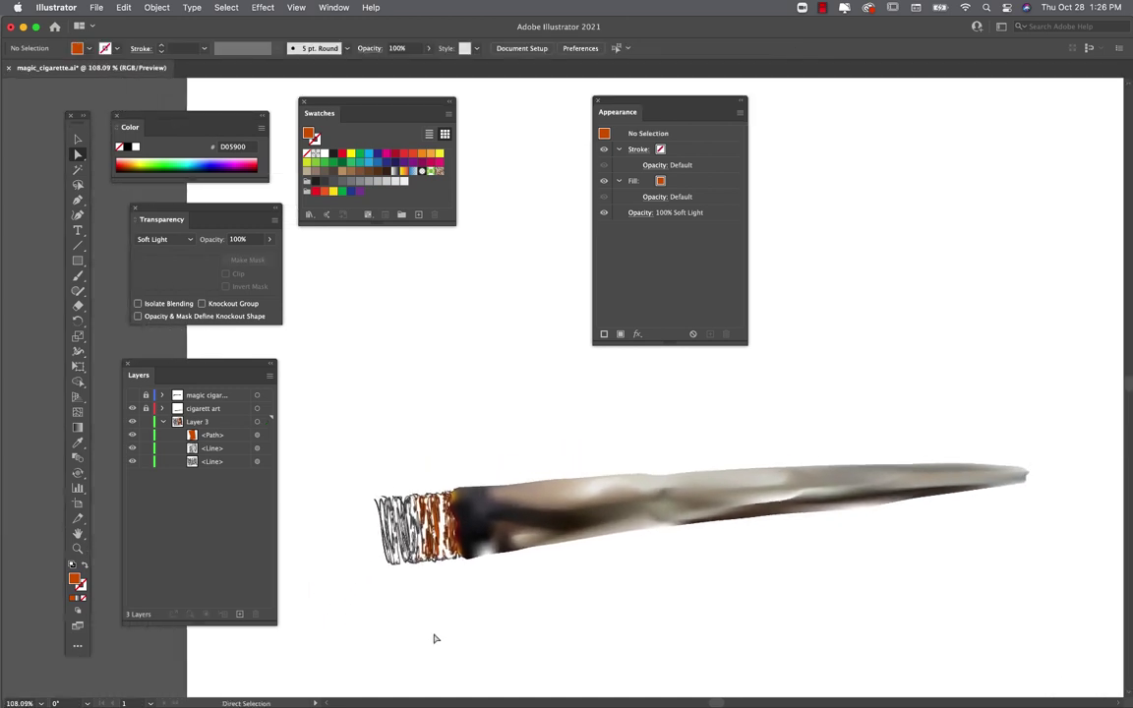
scroll(527, 616, "down", 1)
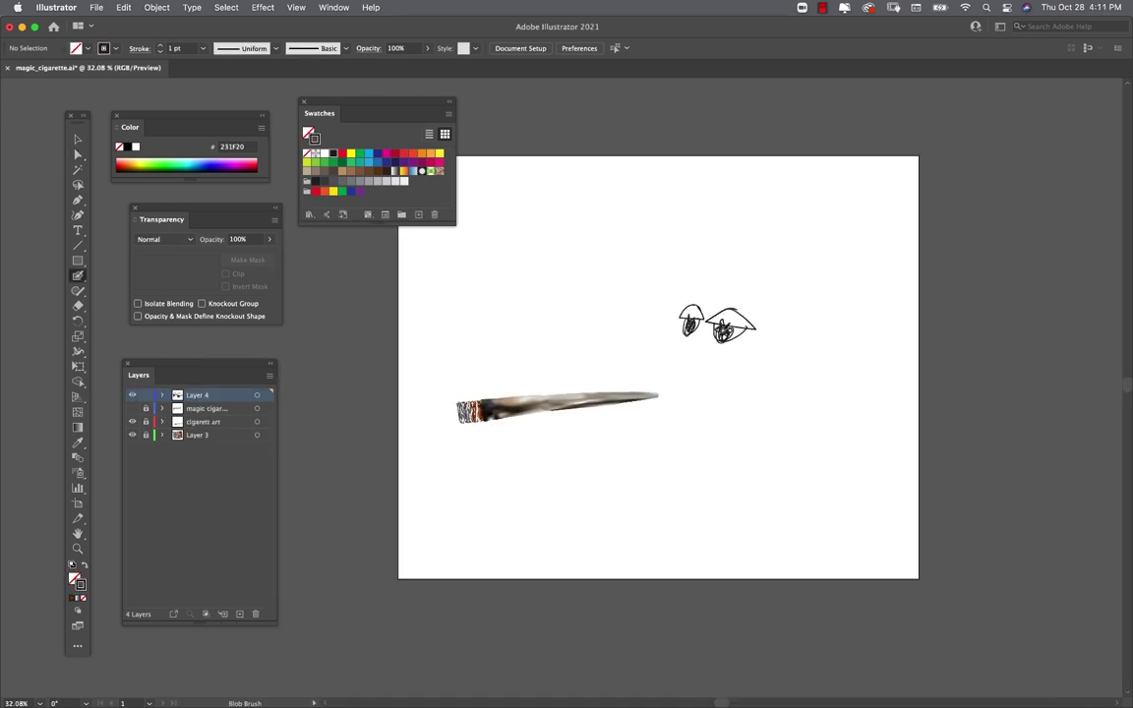
Step: Paint the face's eyes, eyebrows, nose, lips and cheek line with the Blob Brush at the cigarette's mouth end in Layer 4
mouse_move(691, 319)
left_mouse_down()
mouse_move(702, 360)
mouse_move(684, 333)
mouse_move(677, 397)
mouse_move(722, 357)
mouse_move(674, 360)
mouse_move(674, 327)
mouse_move(706, 307)
mouse_move(733, 340)
left_mouse_up()
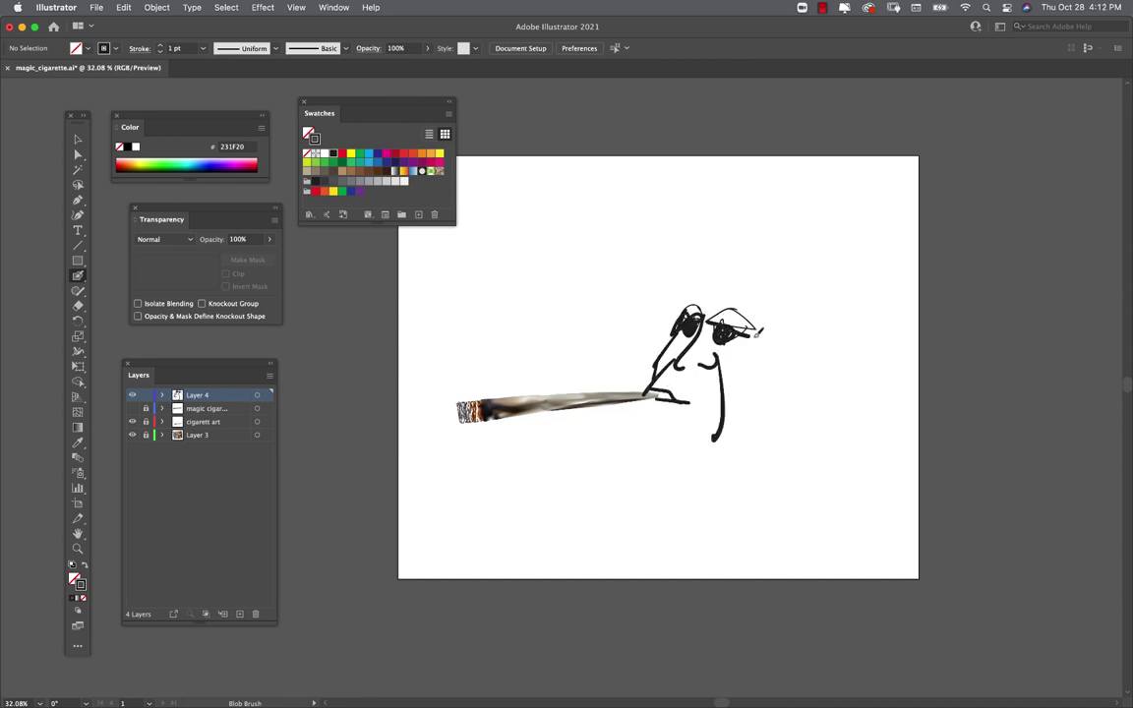
mouse_move(677, 296)
left_mouse_down()
mouse_move(746, 299)
mouse_move(657, 378)
left_mouse_up()
Step: Set the Eraser size to 10 and clean up stray strokes around the nose and eyes
left_click(78, 306)
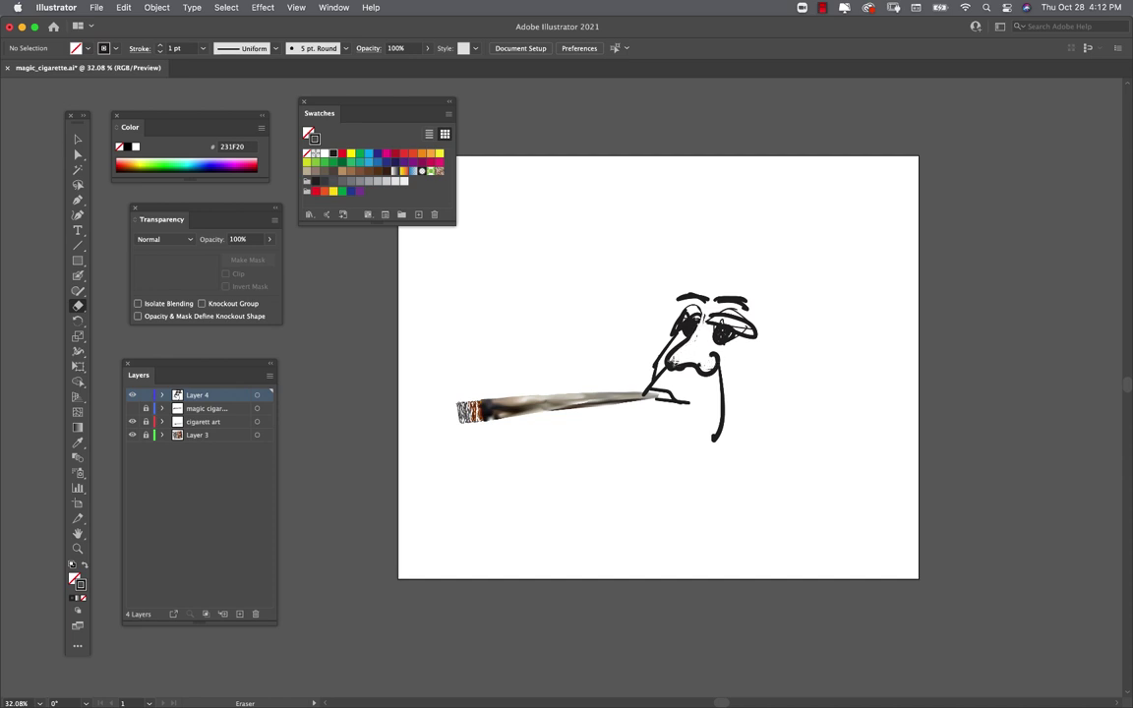
key("Return")
type("10")
key("Return")
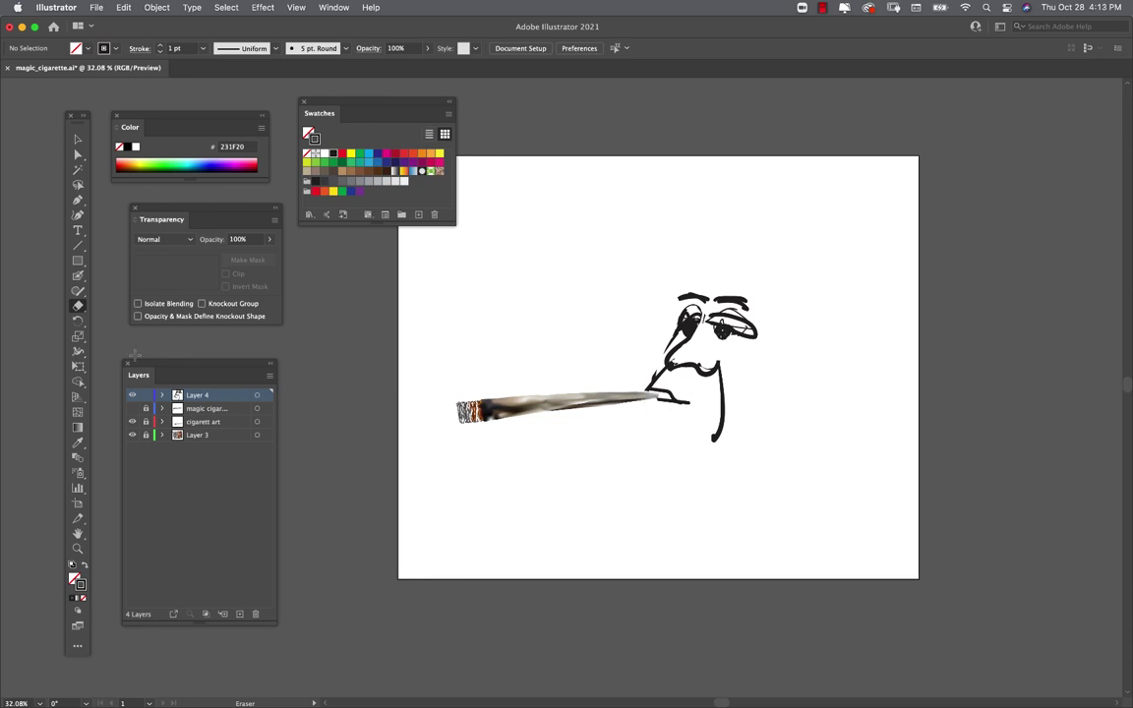
Step: Paint the long hair, jaw, chin and lips of the face with the Blob Brush
key("shift+b")
left_click_drag(720, 267, 831, 421)
left_click_drag(792, 295, 817, 413)
mouse_move(694, 277)
left_mouse_down()
mouse_move(768, 248)
mouse_move(791, 399)
left_mouse_up()
left_click_drag(767, 270, 777, 403)
left_click_drag(651, 395, 777, 424)
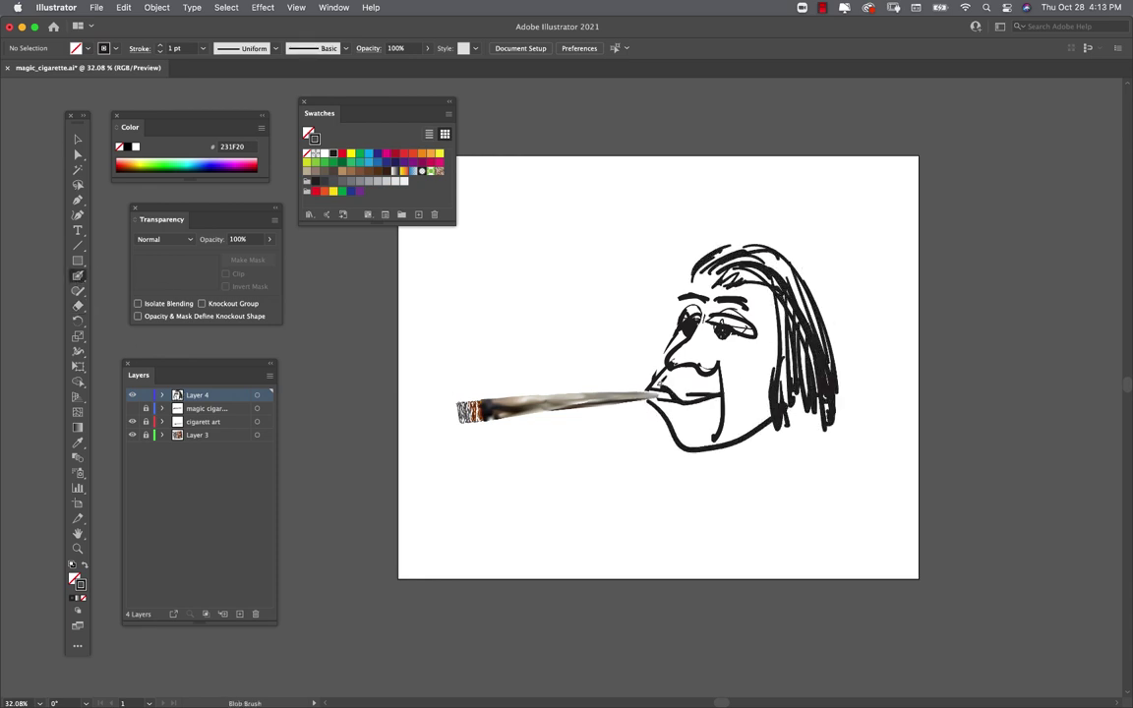
Step: Rework the lips and far eye with the Eraser and Blob Brush, adding a forehead contour and wrinkles under the near eye
key("v")
key("v")
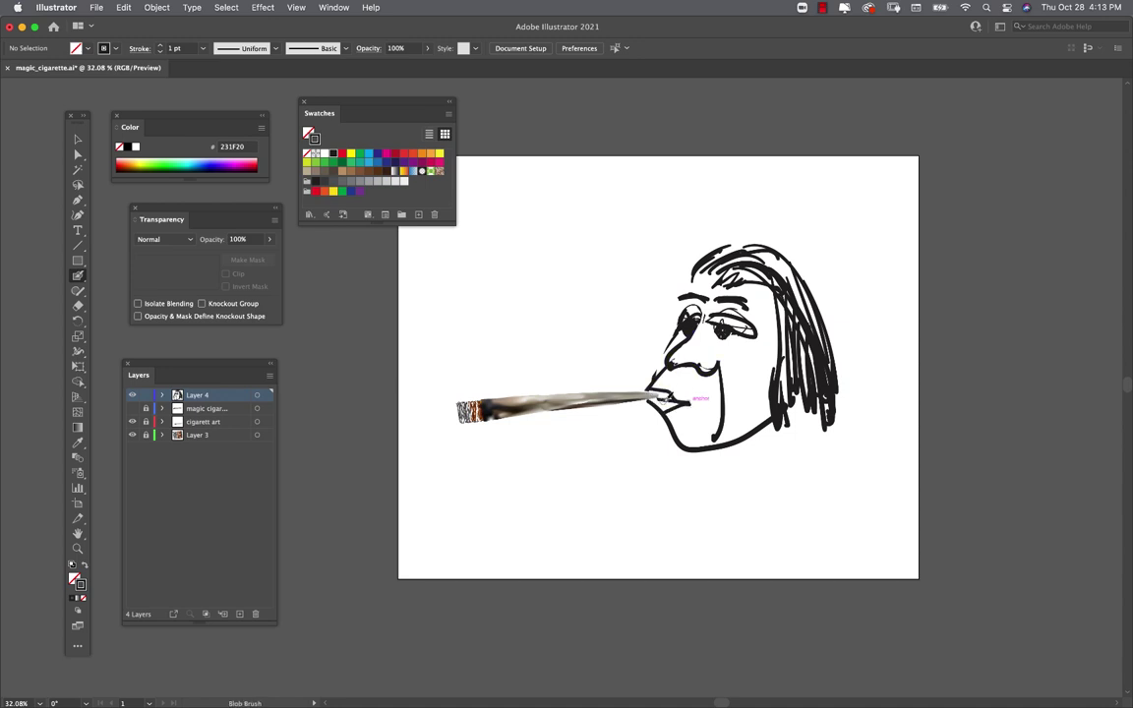
key("shift+e")
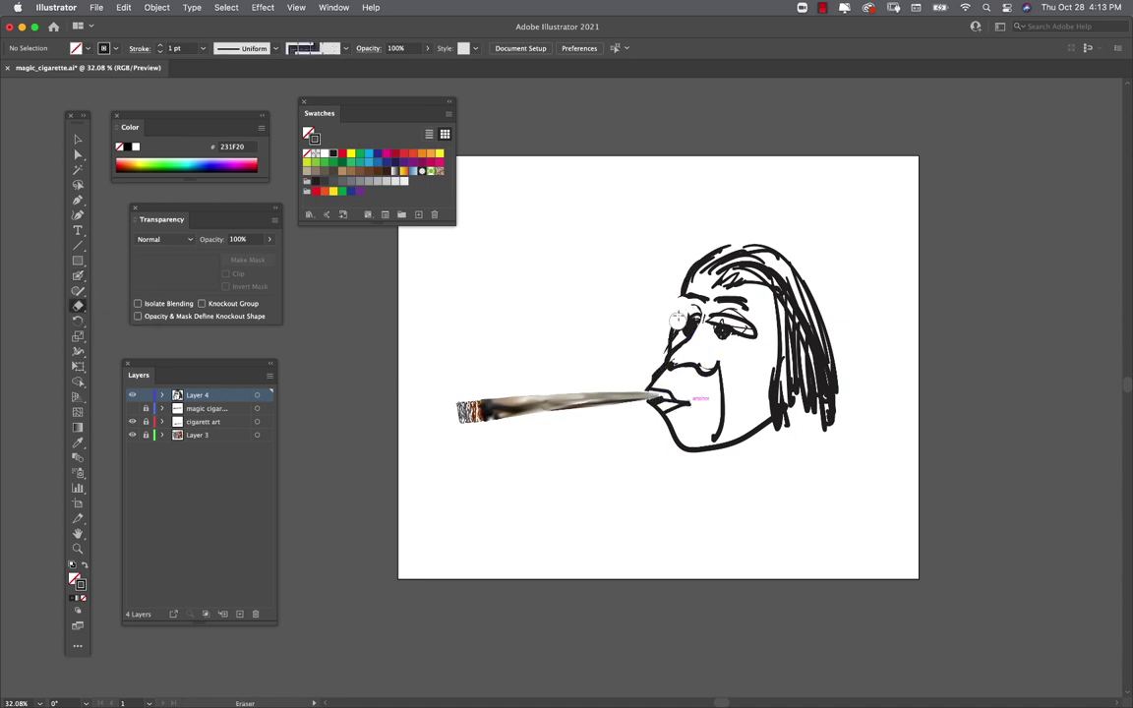
key("shift+b")
mouse_move(679, 283)
left_mouse_down()
mouse_move(675, 329)
mouse_move(739, 391)
left_mouse_up()
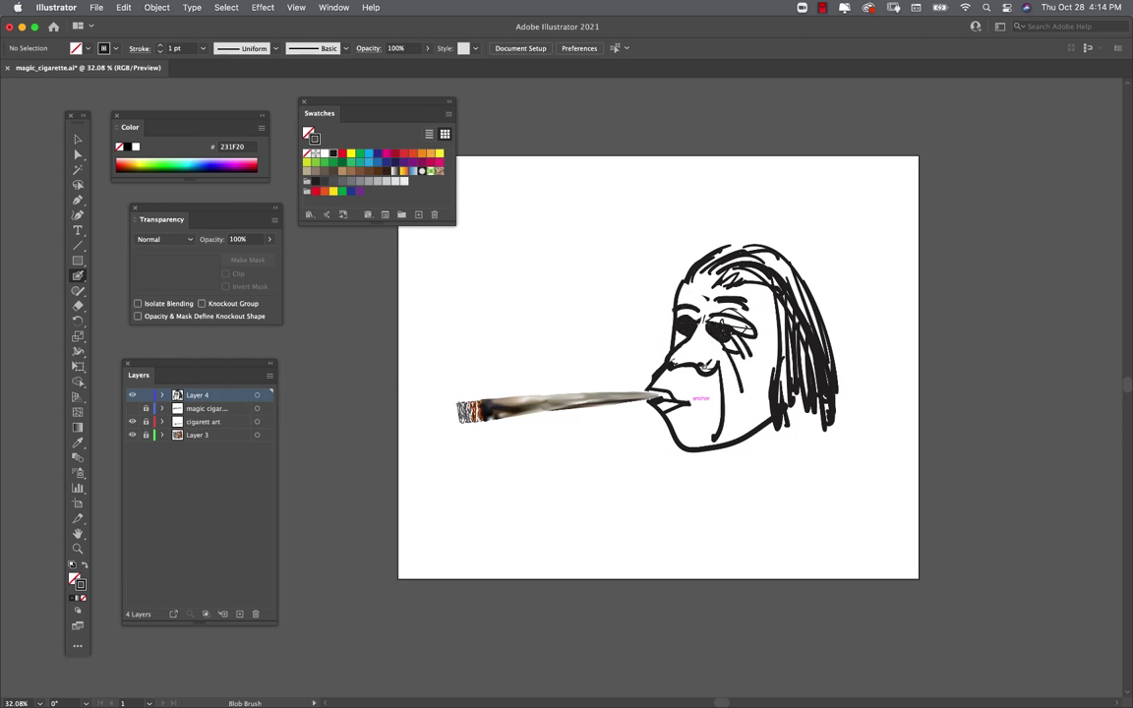
Step: Draw thin wavy smoke wisps above the cigarette's burnt end and a short crease mark near the jaw
left_click_drag(470, 251, 465, 369)
left_click_drag(476, 208, 462, 384)
left_click_drag(723, 425, 747, 421)
Step: Thicken and fill the hair over the forehead and down the back of the head, and touch up the cheek area
mouse_move(679, 256)
left_mouse_down()
mouse_move(670, 295)
mouse_move(777, 324)
mouse_move(802, 462)
left_mouse_up()
left_click_drag(786, 285, 837, 450)
left_click_drag(718, 241, 804, 474)
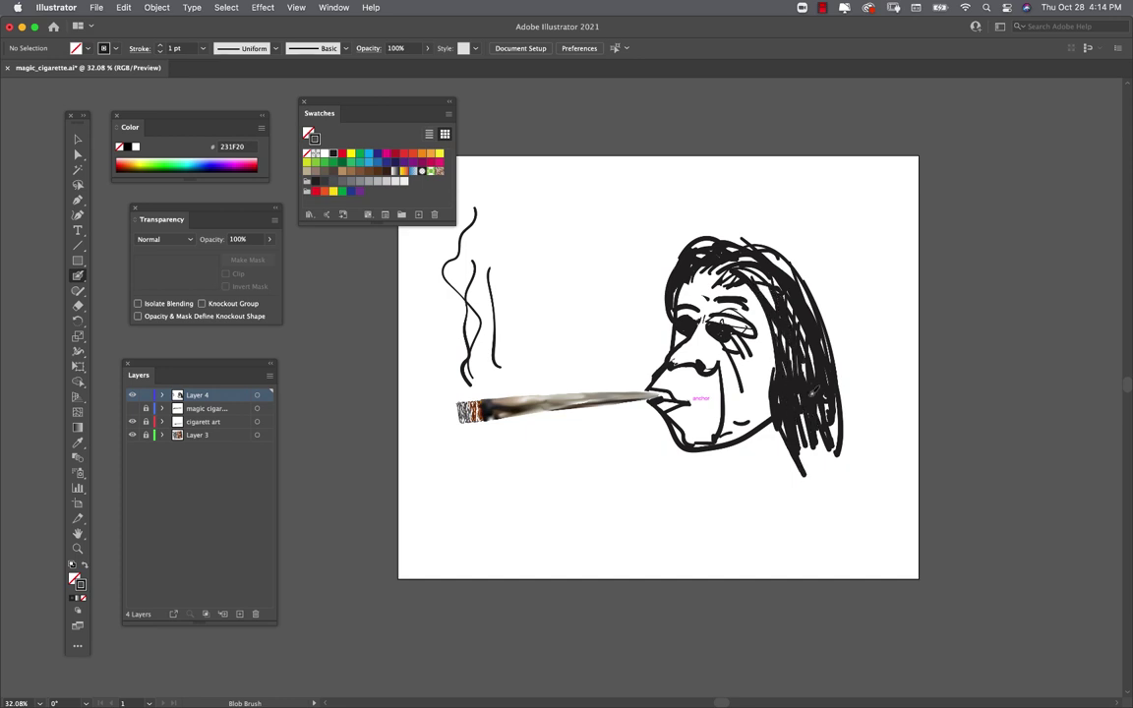
mouse_move(713, 369)
left_mouse_down()
mouse_move(747, 413)
mouse_move(737, 433)
left_mouse_up()
Step: Carve the whites out of both black eyes and thin the near eyebrow and under-eye wrinkles with the Eraser
key("super+equal")
key("super+equal")
key("super+equal")
key("super+equal")
key("super+equal")
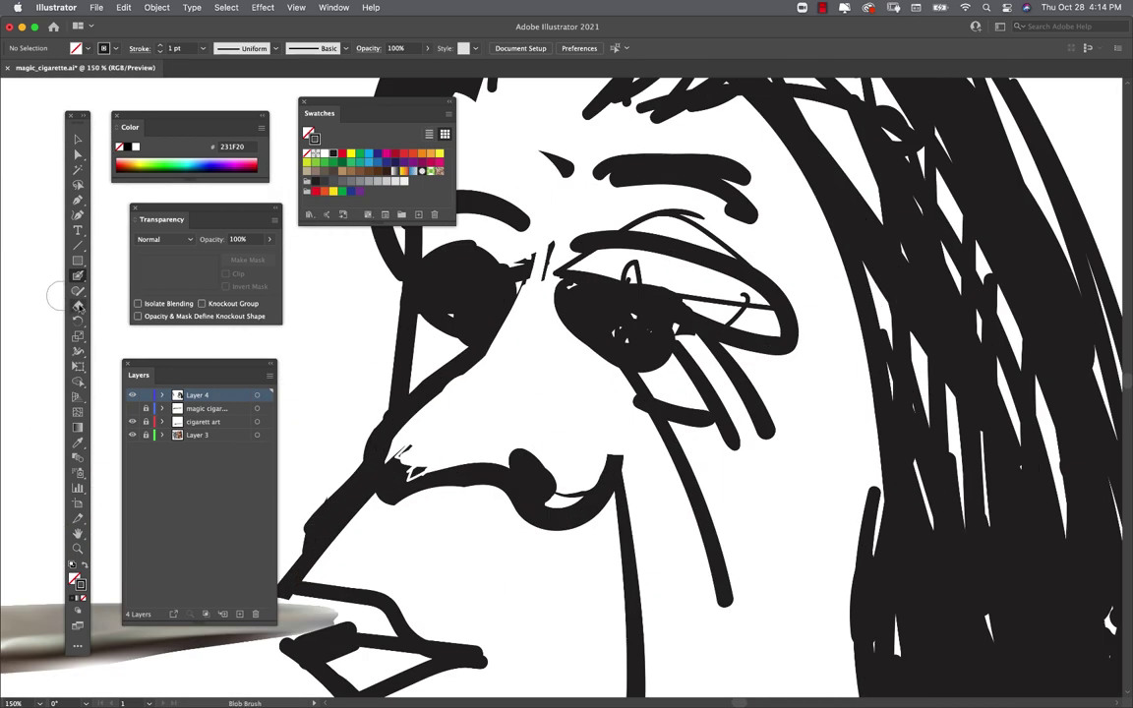
left_click(78, 306)
mouse_move(567, 351)
left_mouse_down()
mouse_move(584, 300)
mouse_move(571, 341)
mouse_move(659, 326)
mouse_move(587, 296)
left_mouse_up()
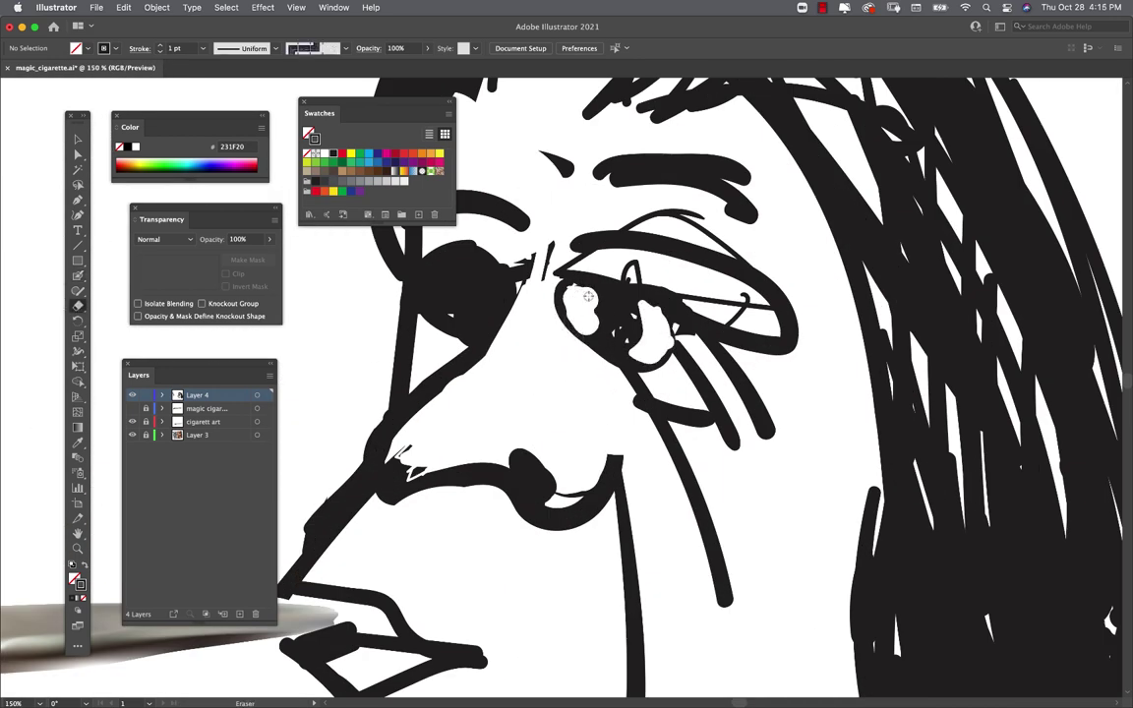
mouse_move(388, 246)
left_mouse_down()
mouse_move(413, 248)
mouse_move(448, 295)
mouse_move(444, 250)
mouse_move(551, 260)
mouse_move(727, 172)
mouse_move(757, 378)
mouse_move(629, 379)
mouse_move(654, 556)
mouse_move(356, 423)
mouse_move(540, 473)
mouse_move(482, 437)
left_mouse_up()
Step: Reshape the nose with a rounder tip and a bold near nostril using the Blob Brush, and thin its contour with the Eraser
key("shift+b")
mouse_move(423, 462)
left_mouse_down()
mouse_move(349, 462)
mouse_move(394, 324)
mouse_move(452, 463)
left_mouse_up()
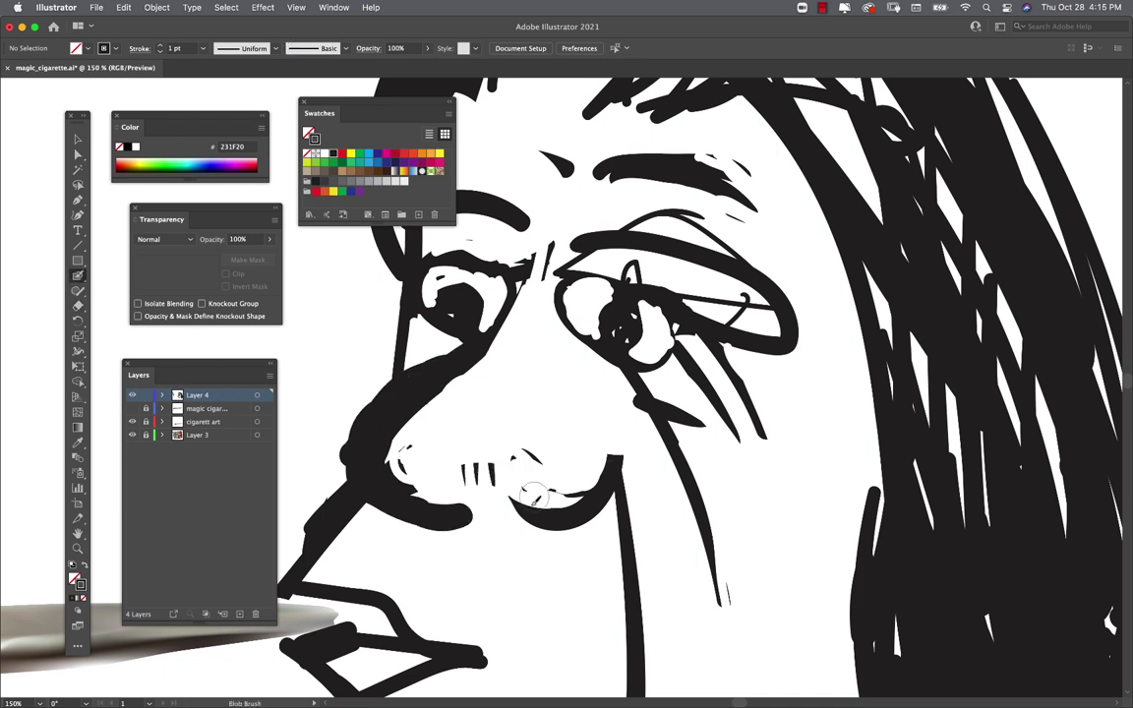
left_click_drag(533, 494, 575, 423)
key("shift+e")
mouse_move(448, 313)
left_mouse_down()
mouse_move(344, 379)
mouse_move(340, 428)
mouse_move(448, 320)
left_mouse_up()
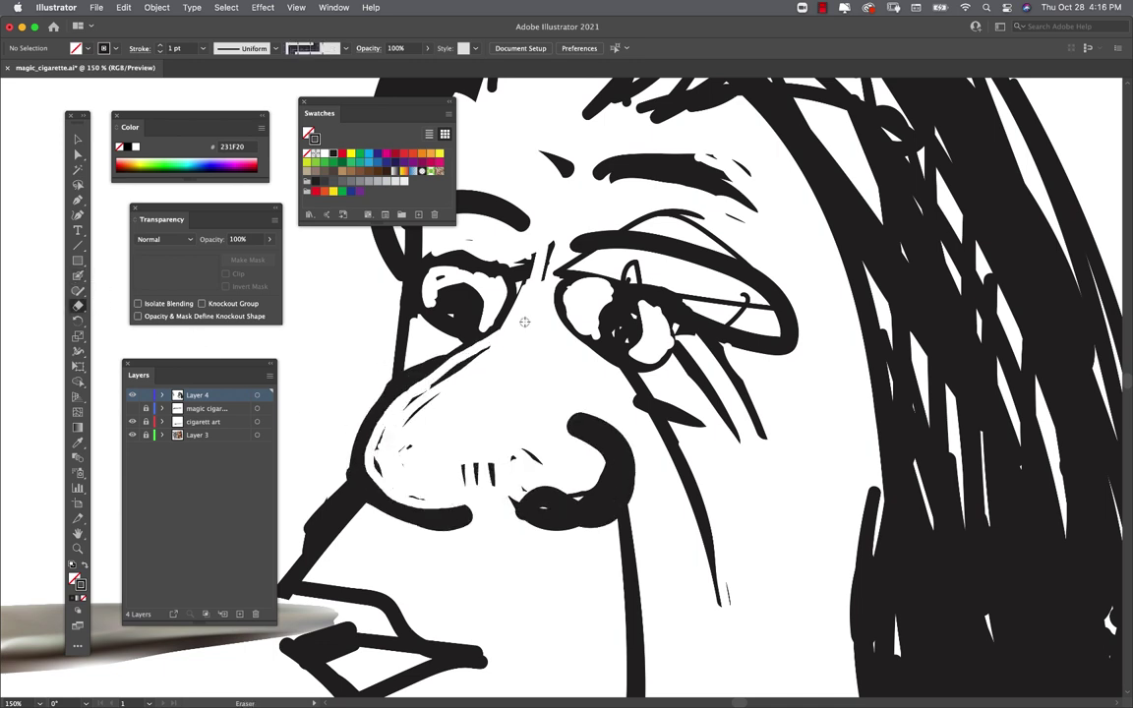
mouse_move(524, 322)
left_mouse_down()
mouse_move(536, 432)
mouse_move(482, 472)
mouse_move(528, 412)
left_mouse_up()
Step: Paint short stubble strokes around the mouth and along the cheek crease with the Blob Brush
left_click(563, 416, "alt+super")
left_click(564, 416, "alt+super")
left_click(564, 416, "alt+super")
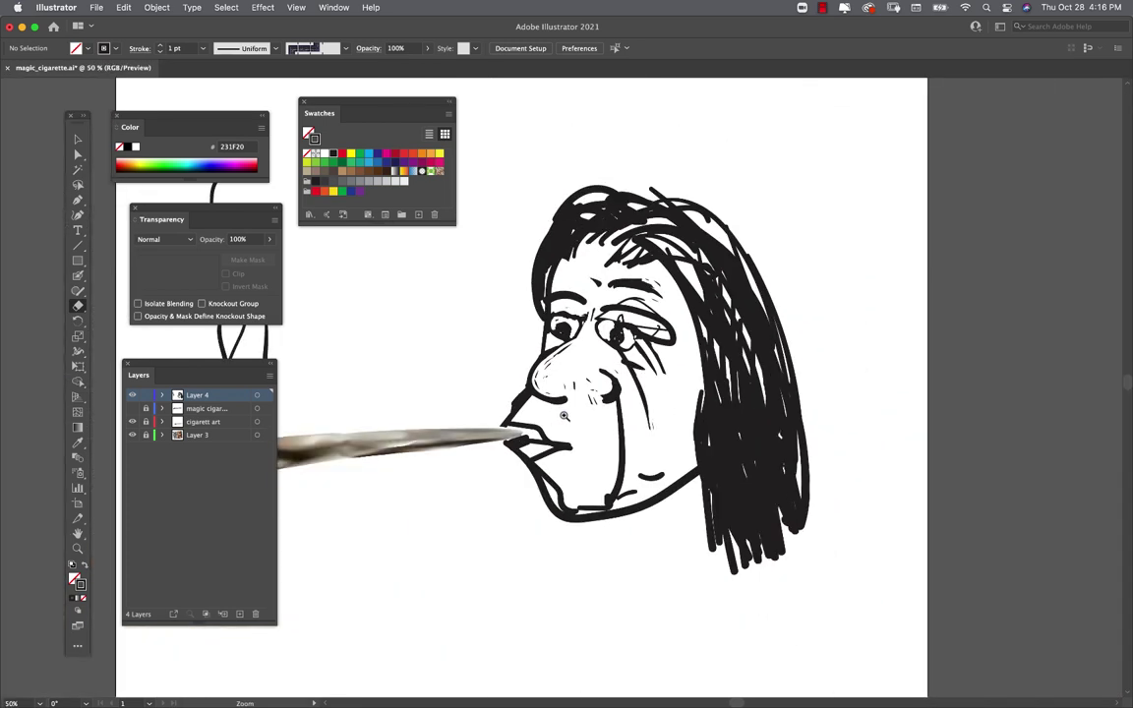
left_click(563, 417)
left_click(563, 416)
left_click(78, 275)
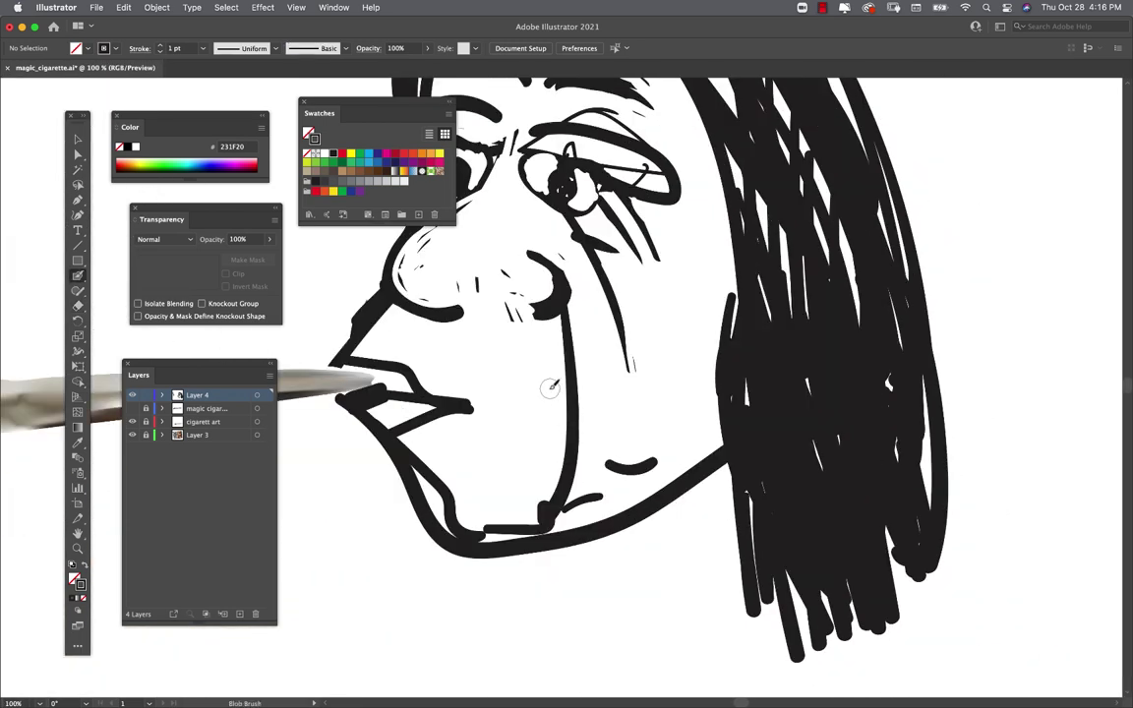
left_click_drag(555, 351, 536, 371)
left_click_drag(551, 325, 566, 346)
left_click_drag(470, 395, 466, 432)
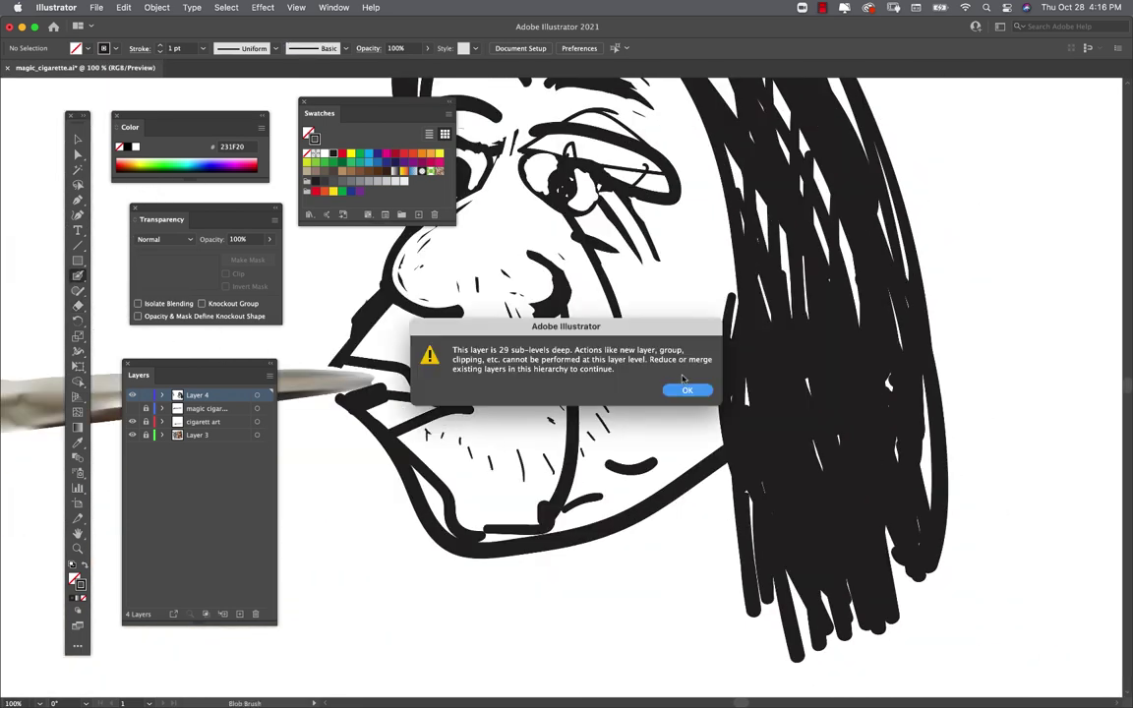
key("Return")
Step: Extend the stubble over the chin and the lower cheek with more short Blob Brush strokes
left_click_drag(589, 326, 596, 340)
left_click_drag(512, 462, 505, 479)
left_click_drag(450, 425, 462, 448)
mouse_move(546, 391)
left_mouse_down()
mouse_move(570, 408)
mouse_move(585, 401)
left_mouse_up()
left_click_drag(566, 323, 590, 338)
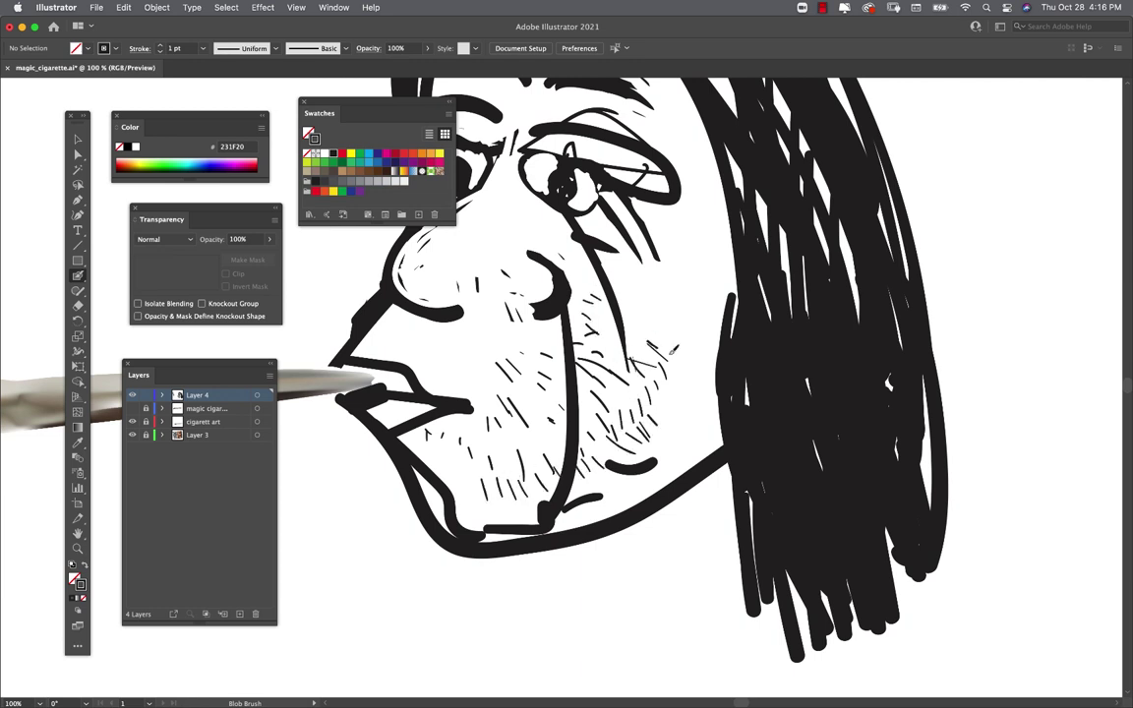
left_click_drag(591, 295, 608, 318)
left_click_drag(593, 393, 618, 423)
left_click_drag(563, 259, 585, 283)
left_click_drag(600, 309, 620, 328)
Step: Fill in stubble above the upper lip, along the jawline and out across the cheek toward the hair
left_click_drag(359, 295, 373, 319)
left_click_drag(423, 291, 444, 348)
left_click_drag(392, 379, 402, 413)
left_click_drag(478, 376, 496, 418)
left_click_drag(411, 430, 423, 464)
left_click_drag(539, 422, 551, 458)
left_click_drag(684, 295, 694, 322)
left_click_drag(600, 344, 618, 405)
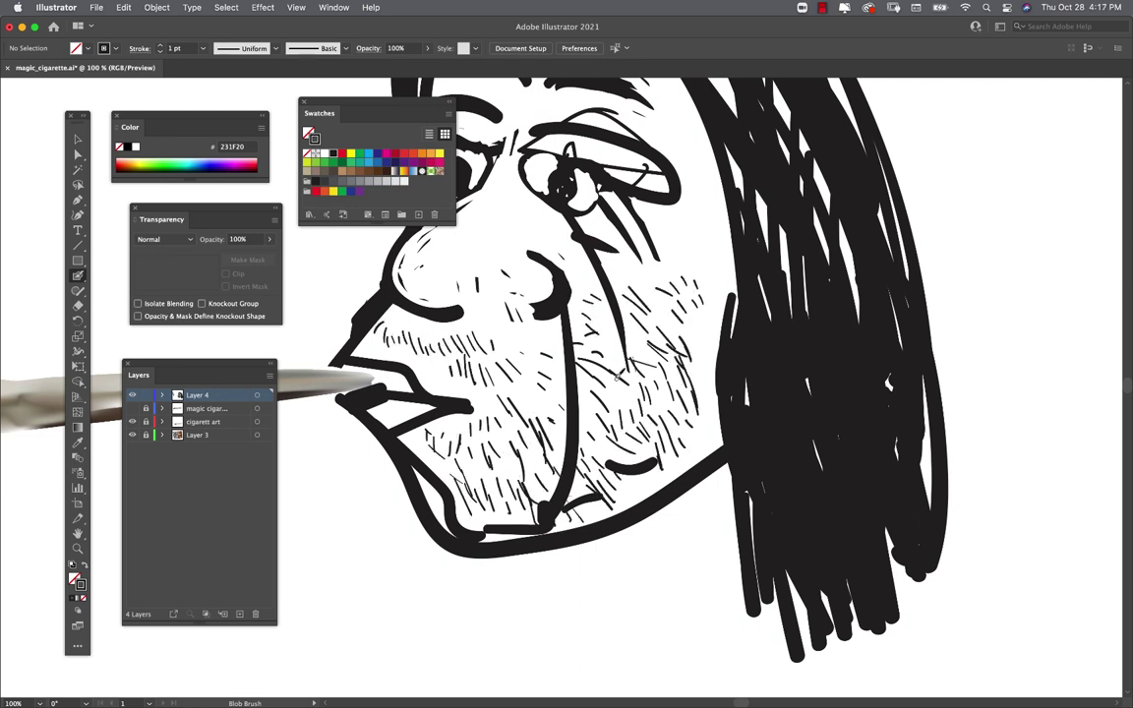
Step: Shade both lips with fine hatching strokes and erase small highlights inside them
left_click_drag(511, 374, 536, 412)
left_click_drag(369, 372, 408, 392)
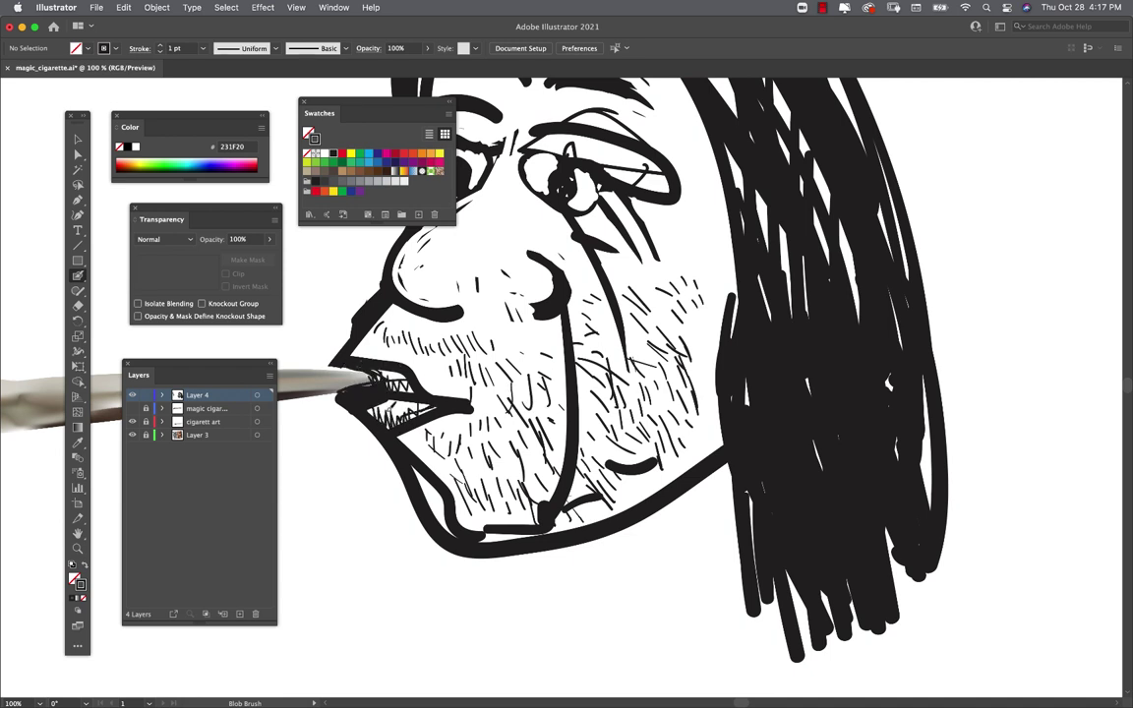
key("shift+e")
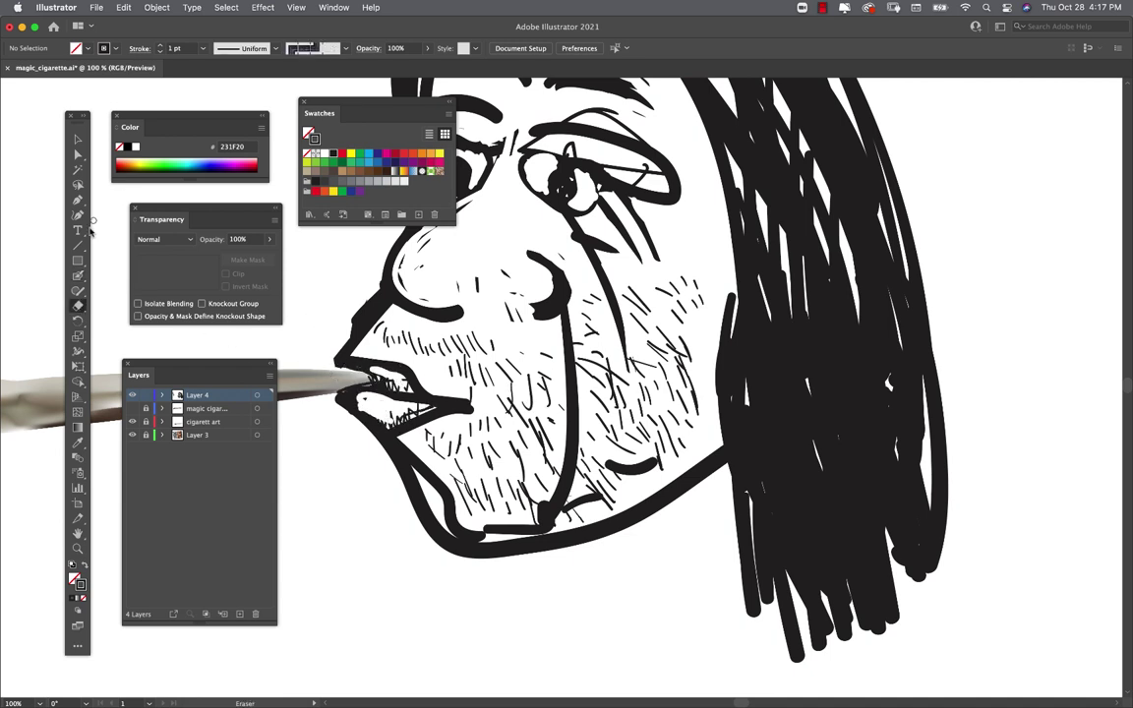
Step: Add fine hairs to the far eyebrow, hatch the near eyelid and erase the stray lines around the near eye
left_click_drag(78, 276, 114, 292)
scroll(519, 167, "left", 5)
scroll(519, 168, "up", 3)
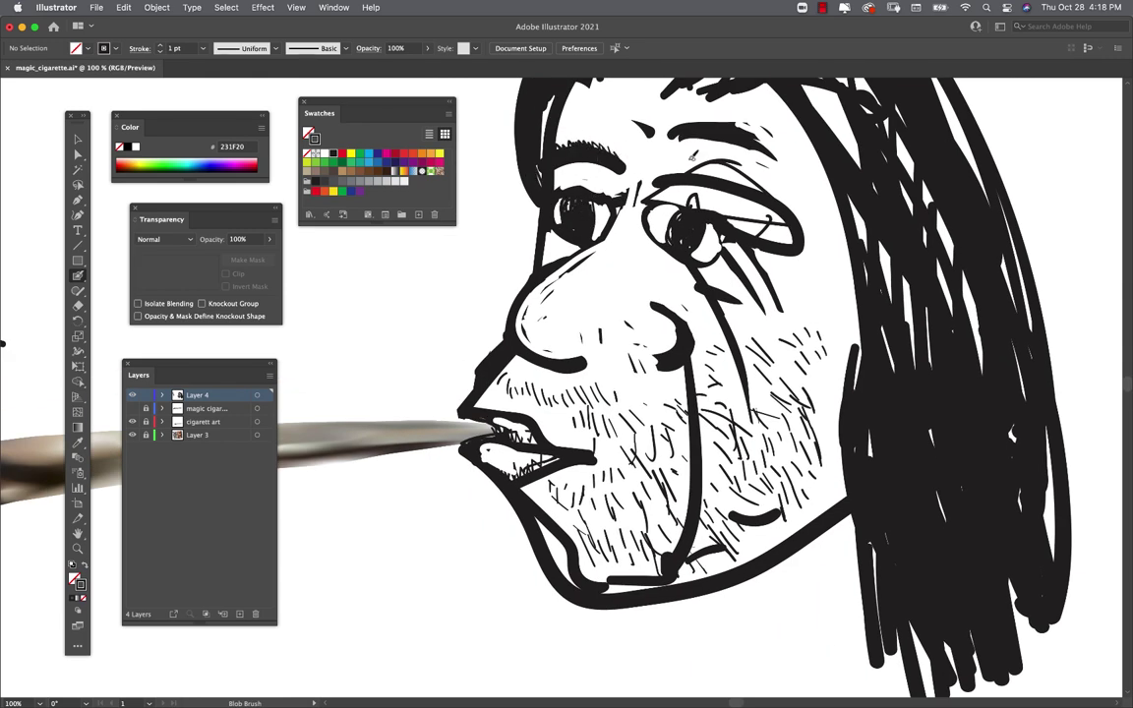
key("shift+e")
mouse_move(678, 202)
left_mouse_down()
mouse_move(708, 236)
mouse_move(688, 203)
left_mouse_up()
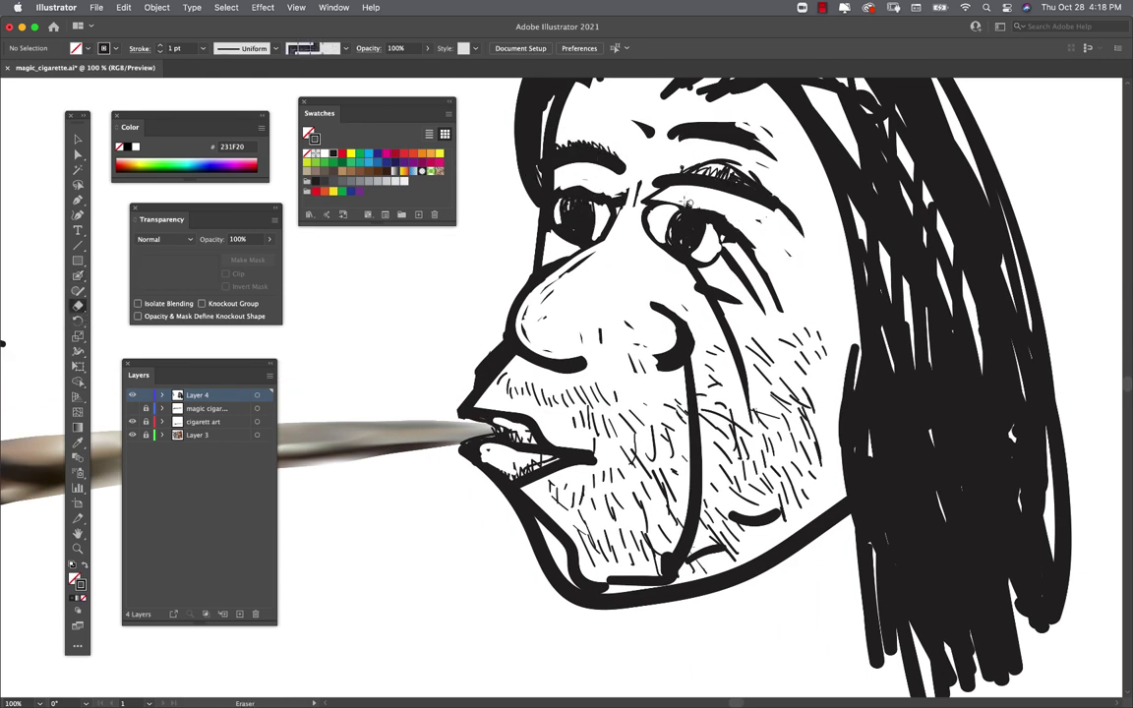
Step: Add fine Blob Brush strokes to the fringe and crown, and paint the neck and shirt collar
key("shift+b")
scroll(598, 162, "up", 6)
scroll(598, 163, "right", 2)
mouse_move(551, 177)
left_mouse_down()
mouse_move(521, 187)
mouse_move(609, 182)
mouse_move(733, 212)
mouse_move(679, 275)
left_mouse_up()
left_click_drag(723, 133, 773, 192)
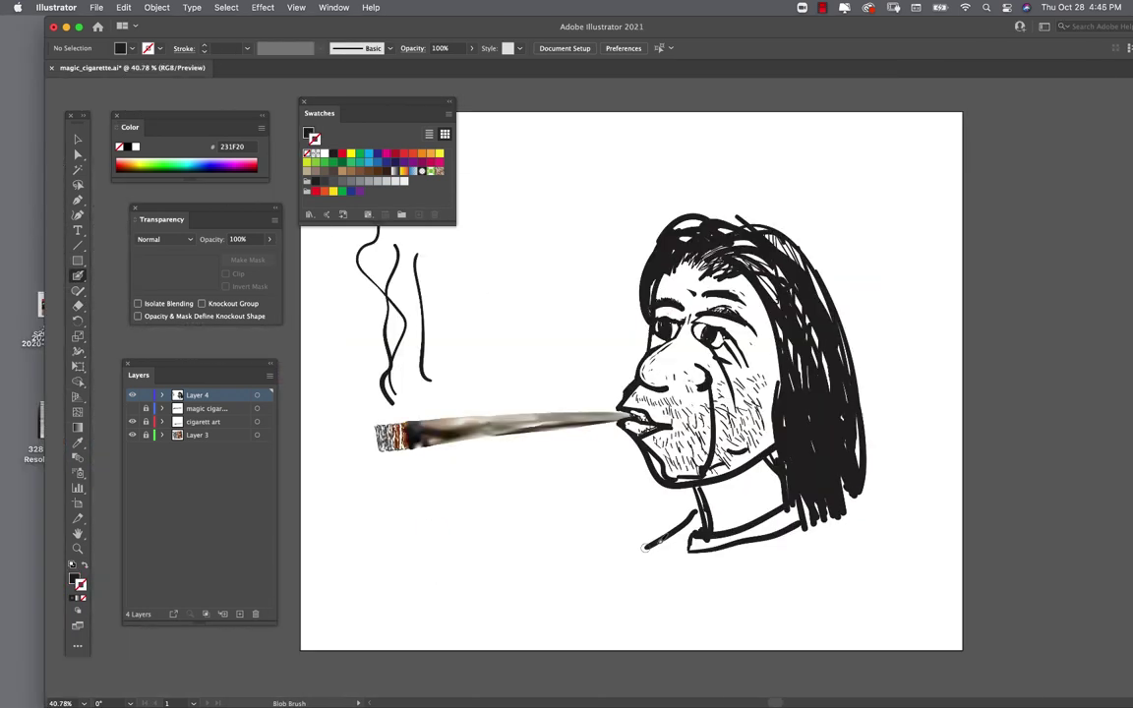
Step: Paint both shoulders and the sleeve lines of the shirt down to the artboard's lower edge
left_click_drag(644, 548, 600, 644)
left_click_drag(846, 503, 871, 536)
mouse_move(873, 506)
left_mouse_down()
mouse_move(953, 602)
mouse_move(968, 649)
left_mouse_up()
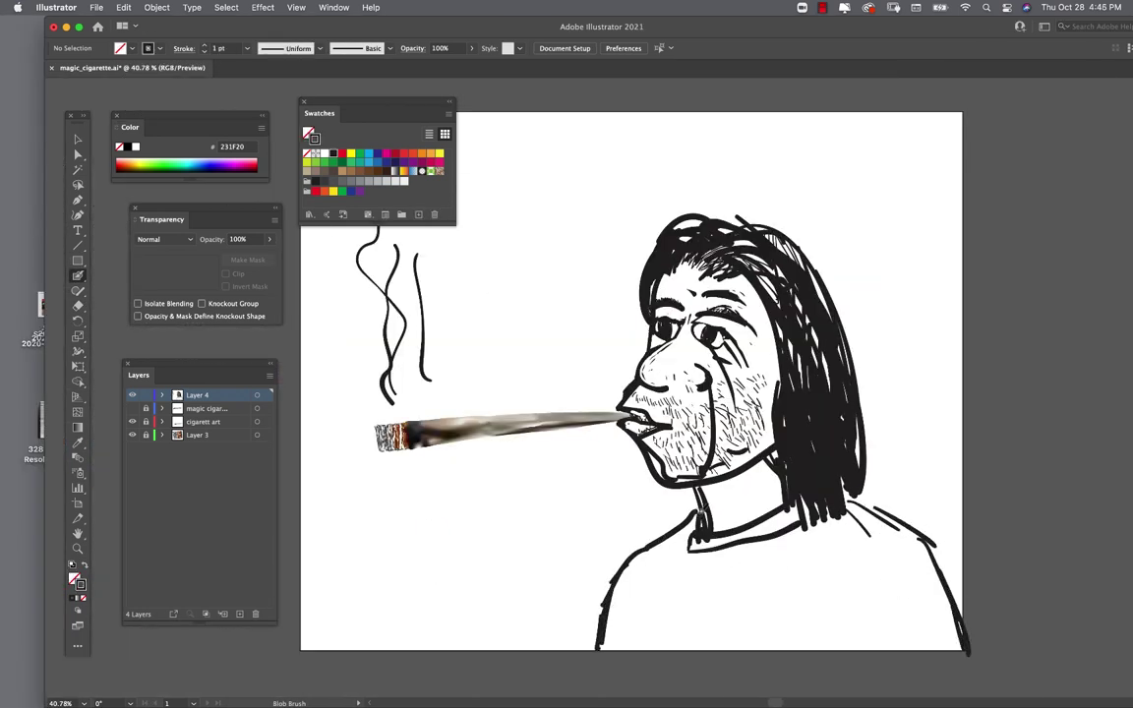
left_click_drag(858, 580, 879, 657)
Step: Paint a forearm and a hand with one raised finger below the cigarette's burnt end, and thin the finger's outline with the Eraser
mouse_move(472, 577)
left_mouse_down()
mouse_move(551, 605)
mouse_move(593, 639)
left_mouse_up()
mouse_move(451, 650)
left_mouse_down()
mouse_move(421, 604)
mouse_move(462, 568)
mouse_move(405, 472)
mouse_move(442, 539)
mouse_move(406, 529)
mouse_move(382, 565)
left_mouse_up()
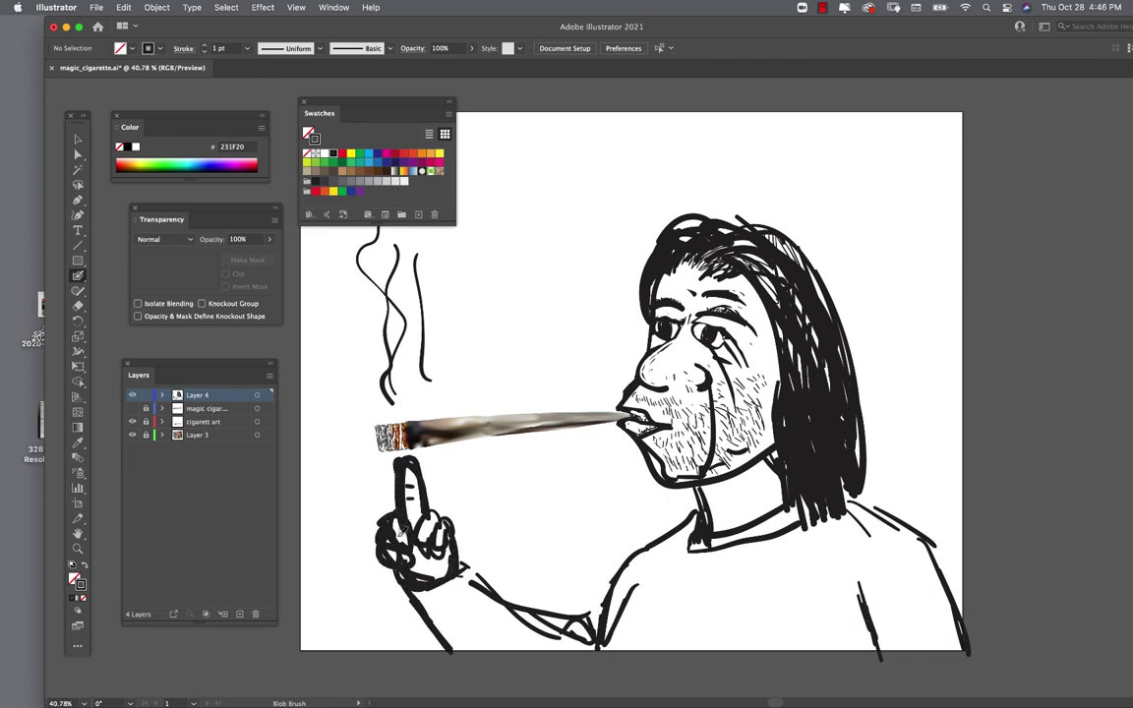
scroll(393, 521, "up", 5)
key("shift+e")
left_click_drag(420, 352, 443, 454)
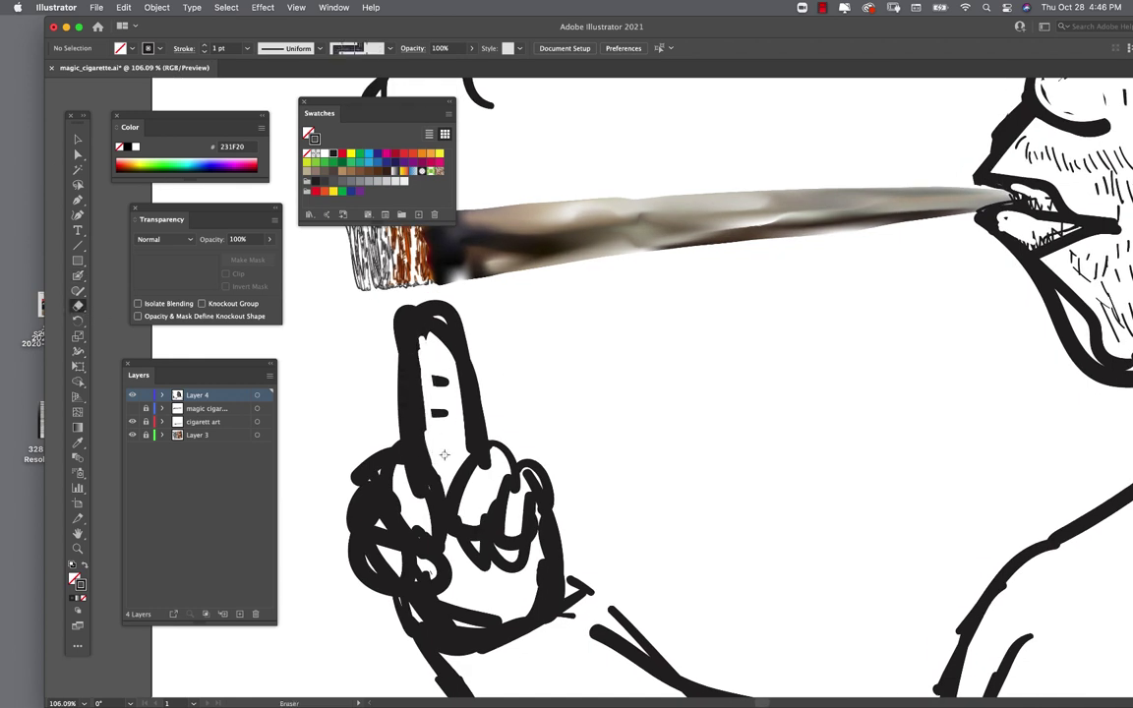
Step: Rework the curled fingers with the Eraser and Blob Brush, adding a thumb on the hand's outer side
mouse_move(367, 493)
left_mouse_down()
mouse_move(339, 521)
mouse_move(356, 531)
mouse_move(401, 516)
mouse_move(381, 541)
mouse_move(393, 413)
mouse_move(363, 280)
mouse_move(432, 363)
mouse_move(490, 475)
mouse_move(477, 432)
mouse_move(369, 433)
mouse_move(356, 480)
mouse_move(285, 496)
mouse_move(295, 531)
mouse_move(359, 534)
left_mouse_up()
key("shift+b")
key("shift+e")
left_click_drag(283, 477, 398, 578)
key("super+0")
key("super+equal")
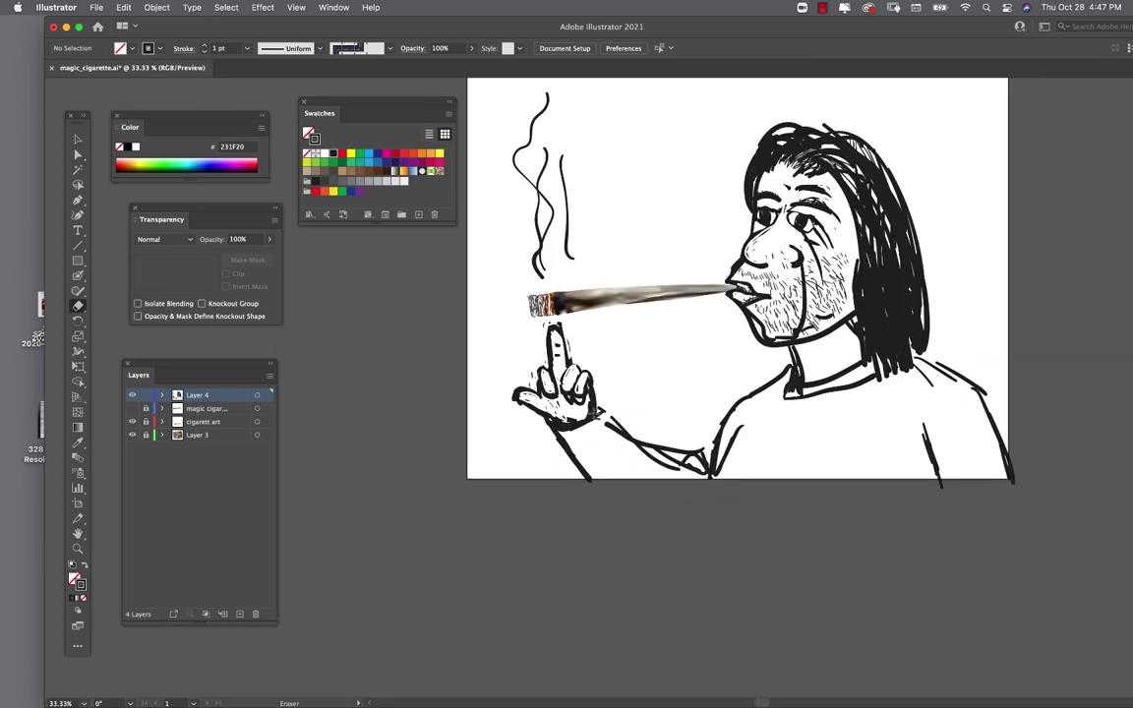
Step: Thicken the hand's outlines and paint a new thumb on the side facing the body with the Blob Brush
key("super+1")
key("shift+b")
left_click_drag(539, 271, 546, 349)
left_click_drag(413, 286, 428, 359)
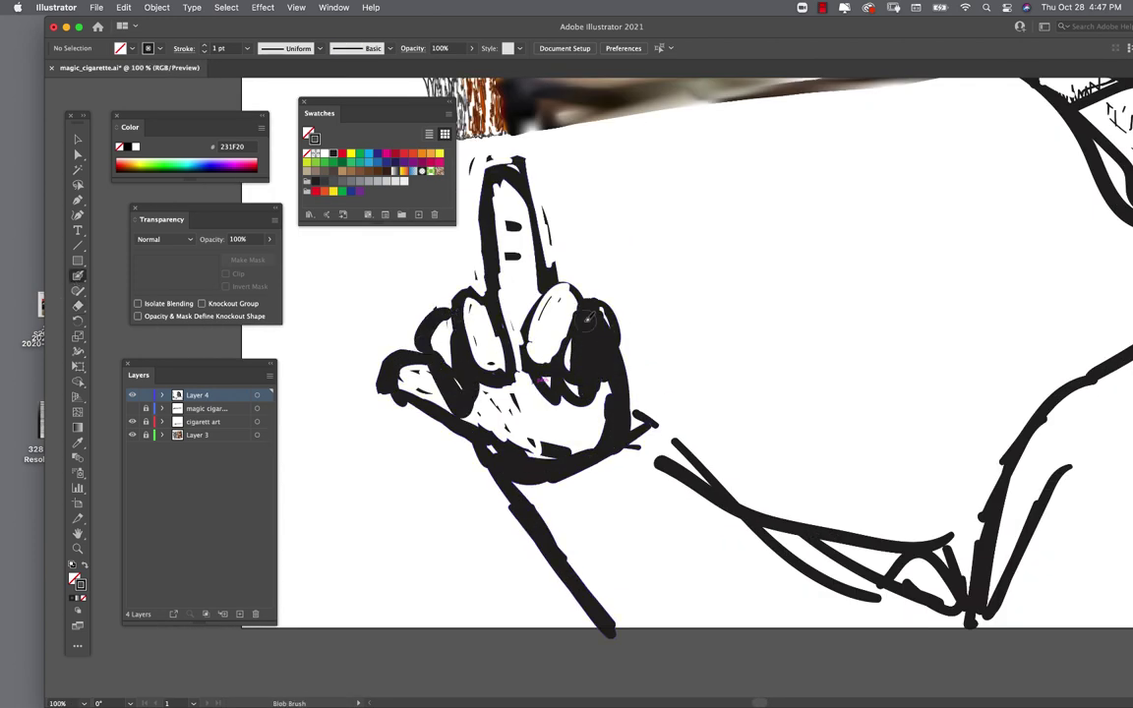
left_click_drag(560, 295, 614, 384)
left_click_drag(590, 325, 683, 344)
Step: Erase the old thumb on the hand's outer side and clean up the edges around the fingers
key("shift+n")
key("shift+e")
mouse_move(379, 379)
left_mouse_down()
mouse_move(422, 398)
mouse_move(443, 369)
left_mouse_up()
mouse_move(585, 290)
left_mouse_down()
mouse_move(614, 327)
mouse_move(496, 354)
mouse_move(551, 339)
mouse_move(496, 423)
mouse_move(423, 384)
left_mouse_up()
key("super+0")
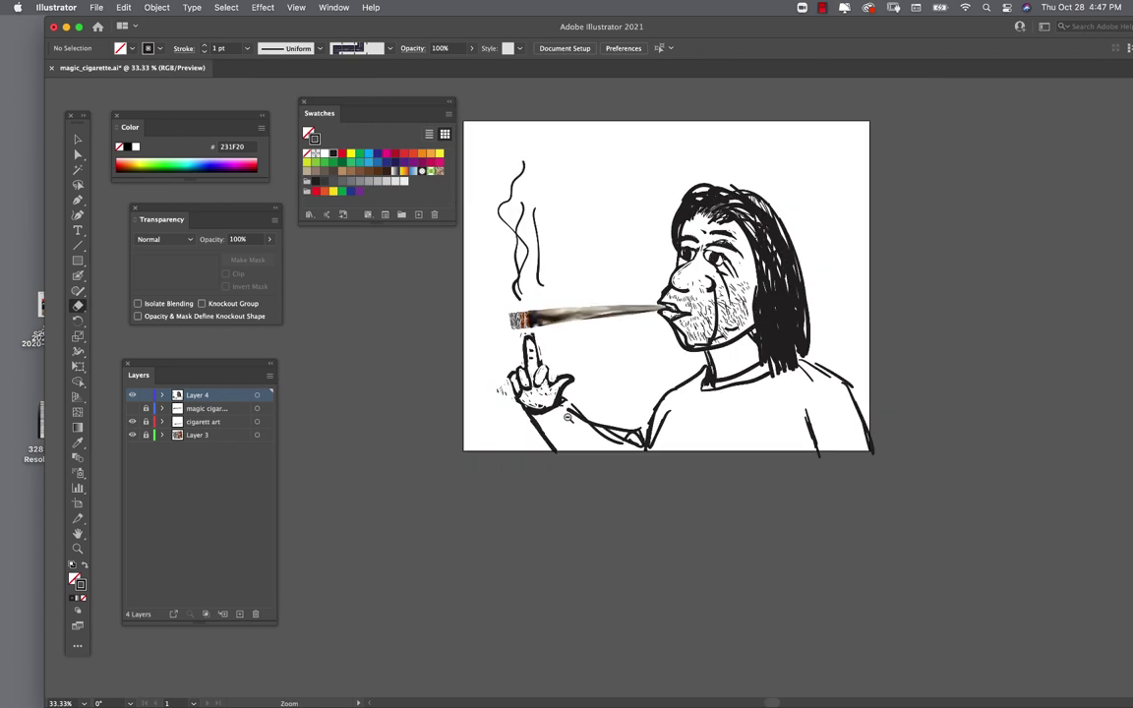
Step: Thicken and shade the raised finger's outline with the Blob Brush, and tidy its edges with the Eraser
key("super+equal")
key("super+equal")
key("shift+b")
left_click_drag(499, 356, 504, 393)
key("shift+e")
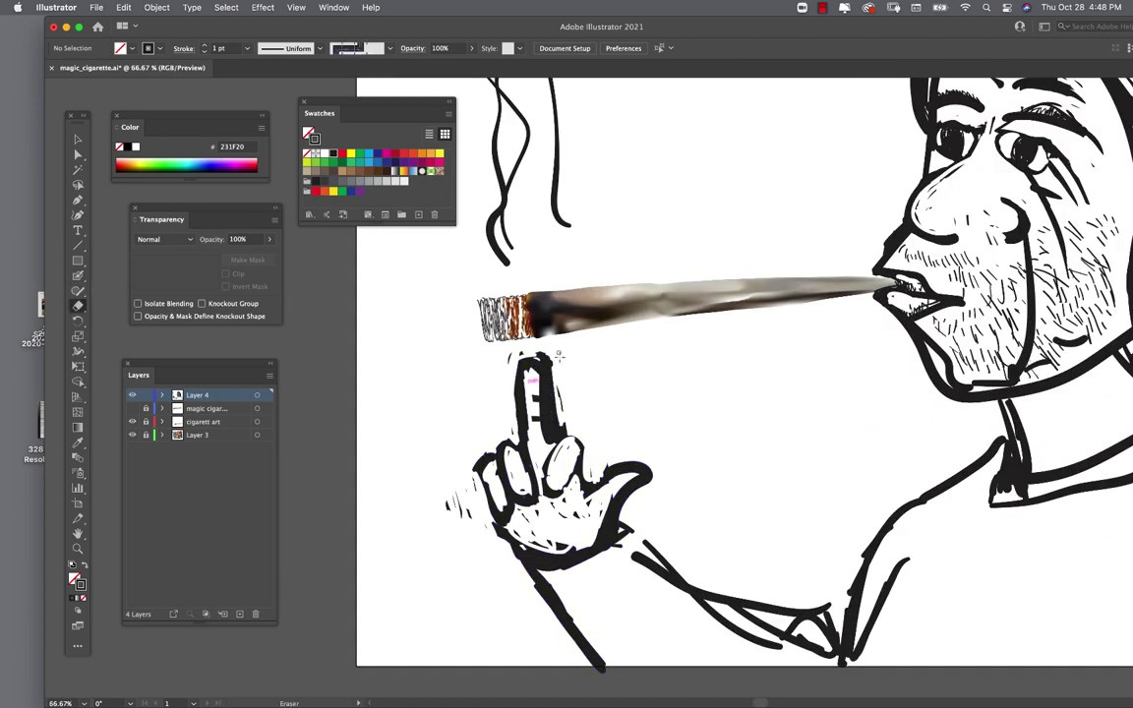
Step: Draw a large speech bubble over the smoke wisps with its tail pointing at the face, using the Blob Brush
key("super+0")
key("super+equal")
key("super+minus")
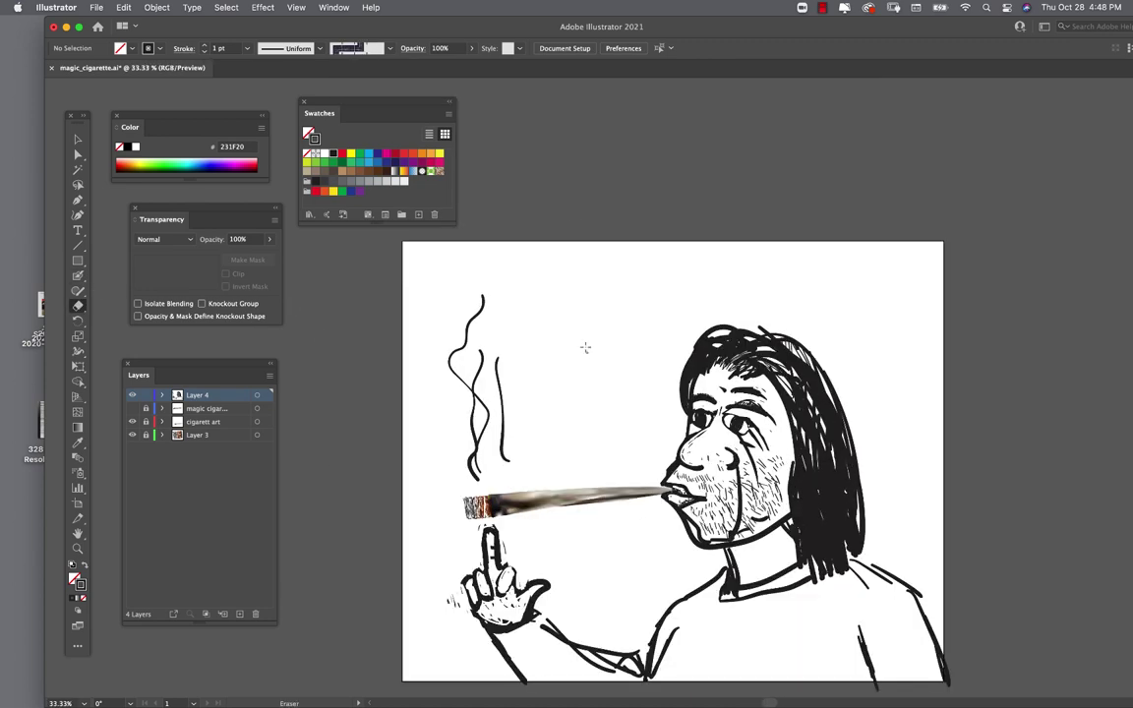
key("shift+b")
mouse_move(615, 392)
left_mouse_down()
mouse_move(551, 261)
mouse_move(629, 394)
left_mouse_up()
Step: Hand-letter "Hey Man..." as the first line inside the speech bubble
key("super+equal")
key("super+equal")
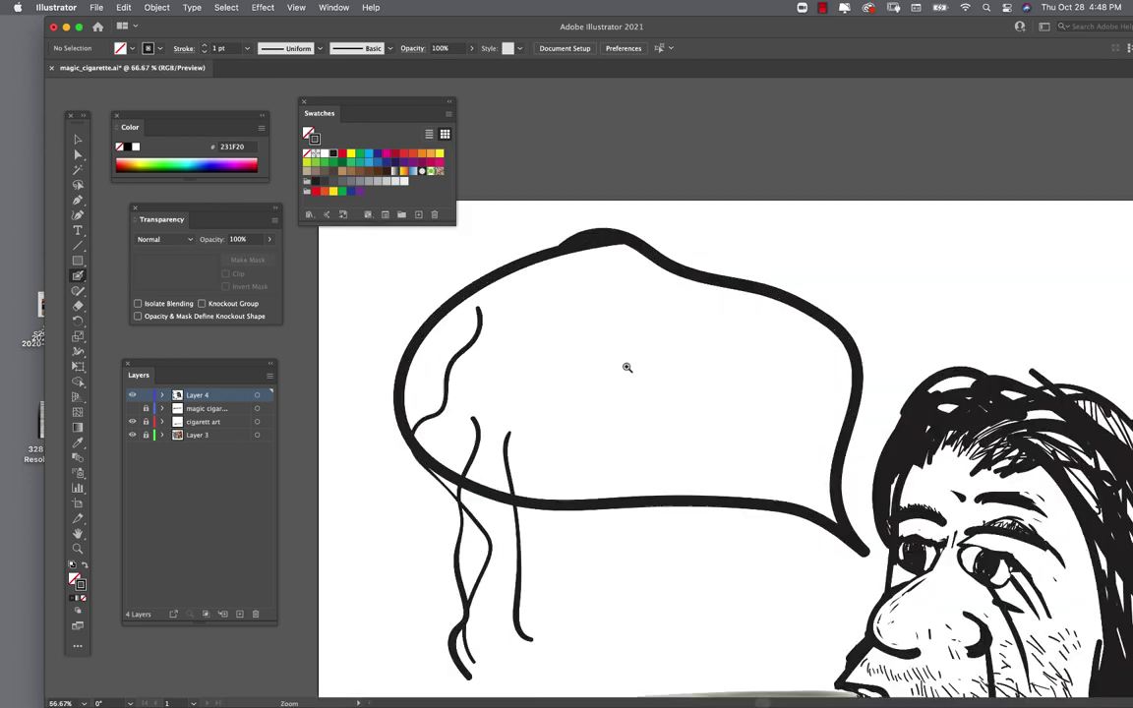
left_click_drag(472, 304, 482, 372)
mouse_move(492, 303)
left_mouse_down()
mouse_move(508, 371)
mouse_move(505, 332)
left_mouse_up()
mouse_move(521, 336)
left_mouse_down()
mouse_move(567, 350)
mouse_move(549, 393)
left_mouse_up()
left_click_drag(613, 352, 724, 350)
left_click(734, 347)
left_click(748, 347)
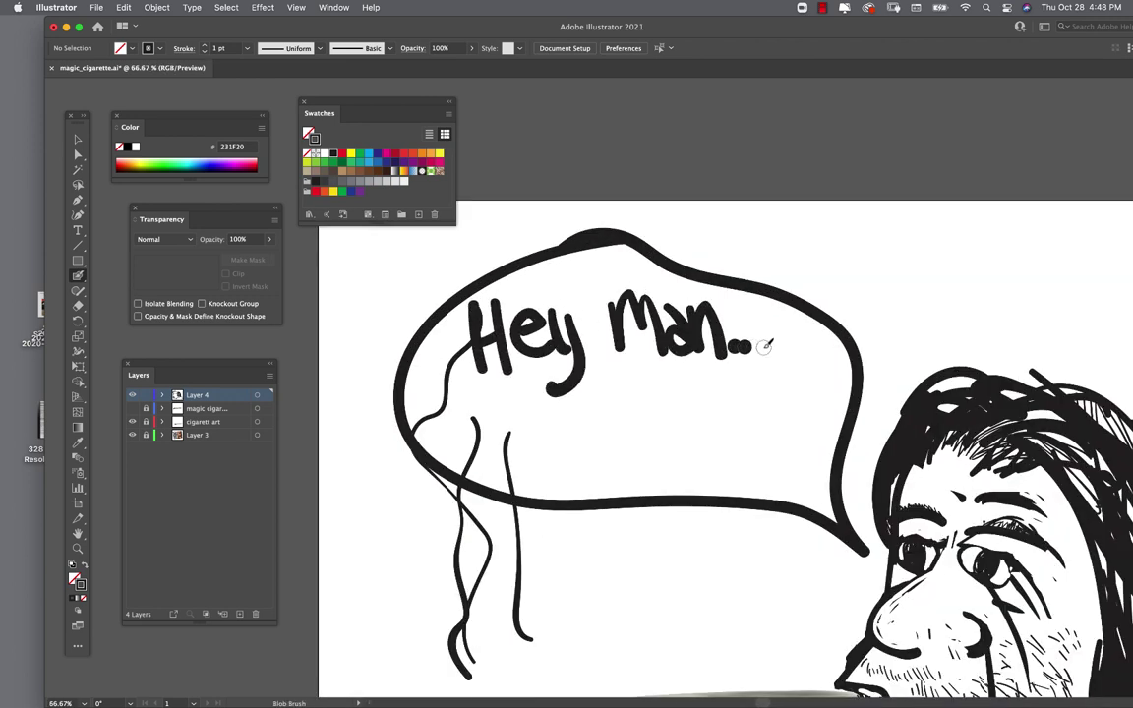
Step: Hand-letter "It's society" as the second line inside the speech bubble
left_click_drag(458, 399, 461, 453)
left_click_drag(484, 392, 492, 452)
left_click_drag(531, 413, 519, 450)
left_click_drag(580, 403, 551, 448)
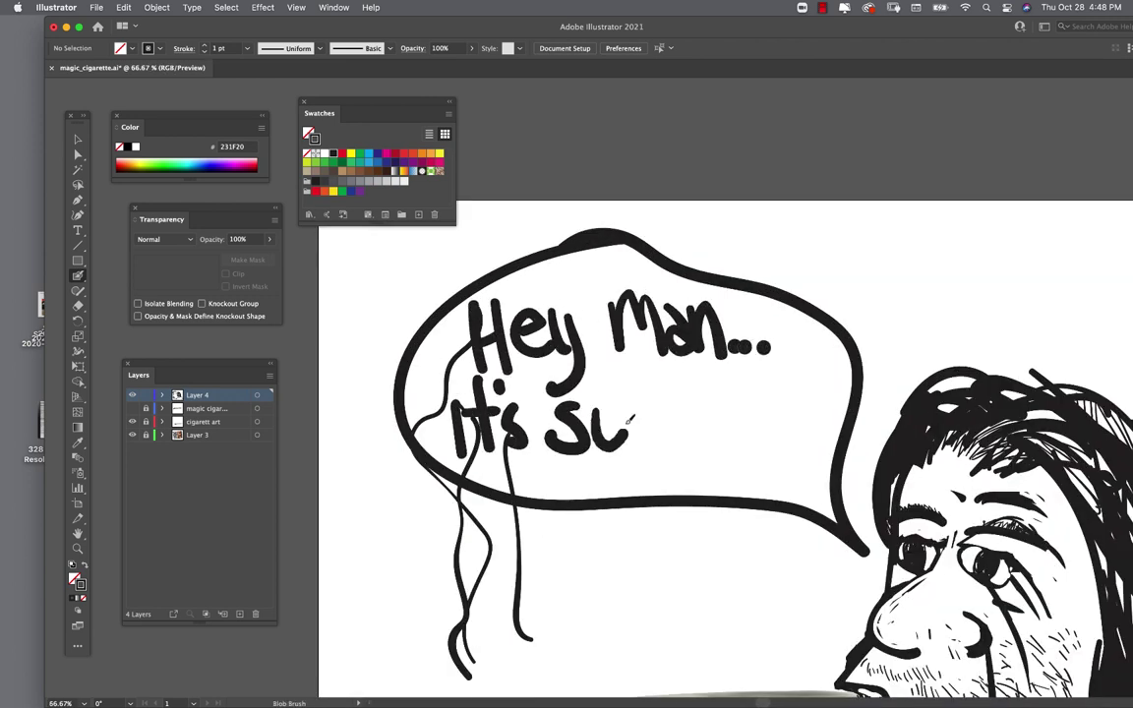
left_click_drag(615, 403, 651, 450)
left_click_drag(707, 433, 732, 433)
left_click_drag(757, 409, 767, 454)
Step: Hand-letter "thats the problem.." below the second line and extend the bubble's outline around the added words
mouse_move(526, 462)
left_mouse_down()
mouse_move(519, 523)
mouse_move(688, 514)
left_mouse_up()
left_click_drag(512, 507, 821, 512)
left_click_drag(526, 551, 566, 580)
left_click_drag(743, 560, 817, 588)
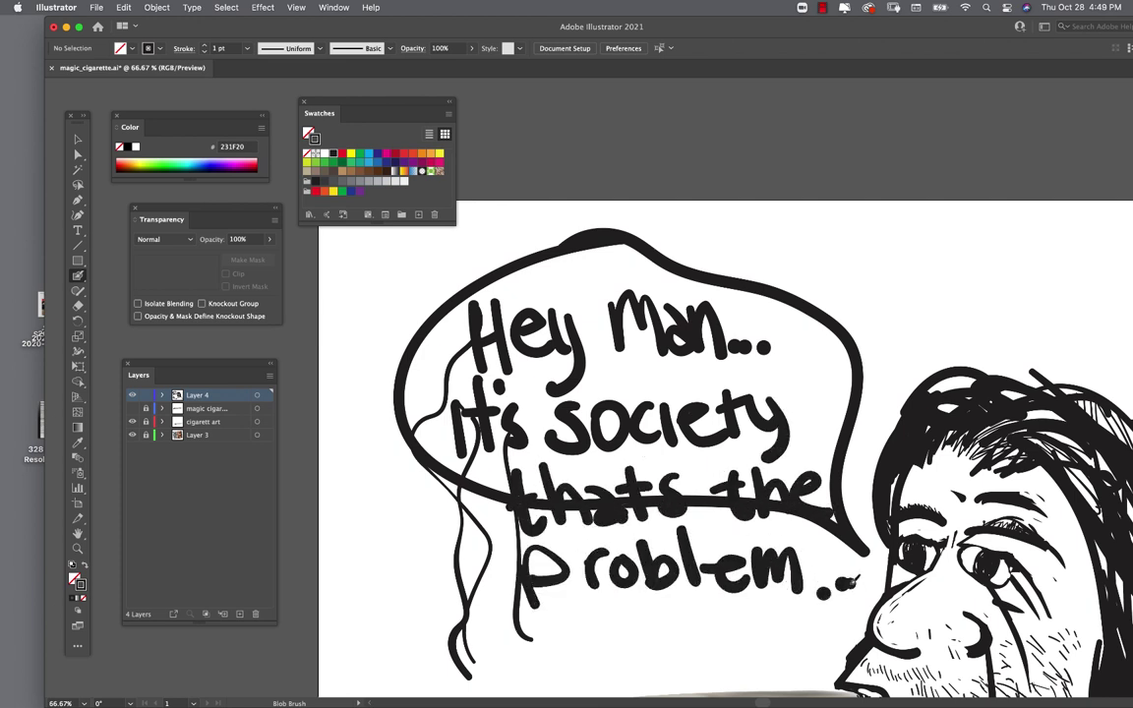
mouse_move(340, 330)
left_mouse_down()
mouse_move(463, 566)
mouse_move(792, 482)
left_mouse_up()
Step: Erase the smoke wisps and the old bubble edge running through the lettering
key("shift+e")
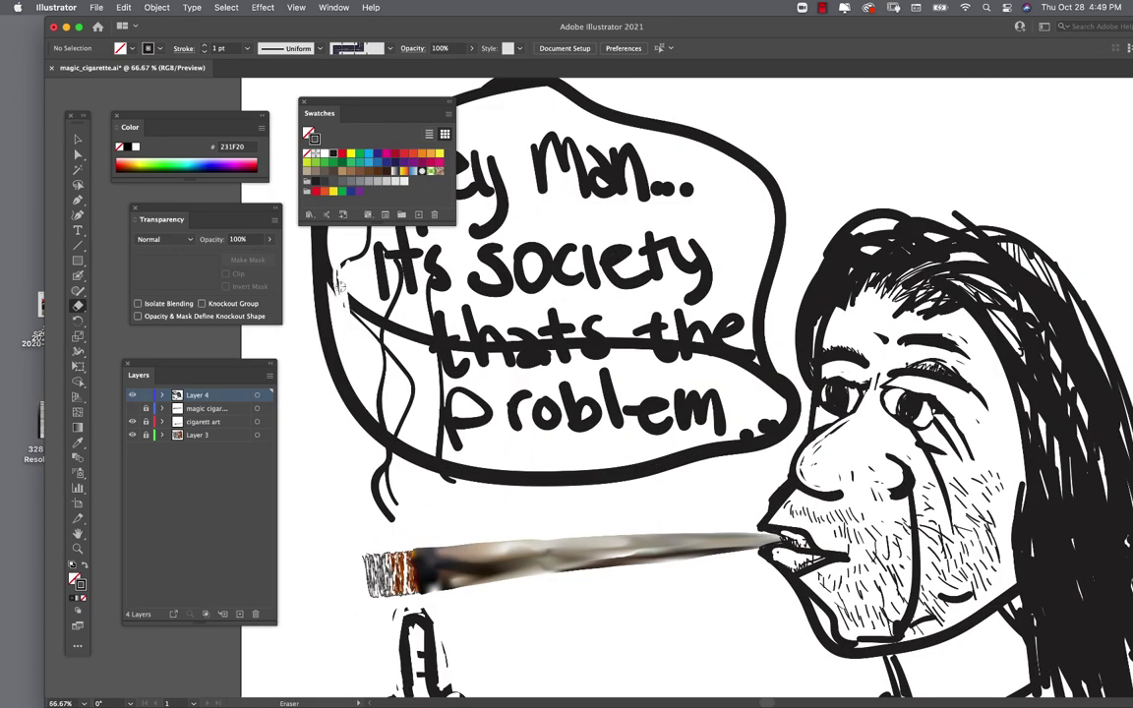
mouse_move(312, 236)
left_mouse_down()
mouse_move(378, 339)
mouse_move(395, 403)
left_mouse_up()
scroll(491, 423, "up", 5)
scroll(492, 423, "left", 2)
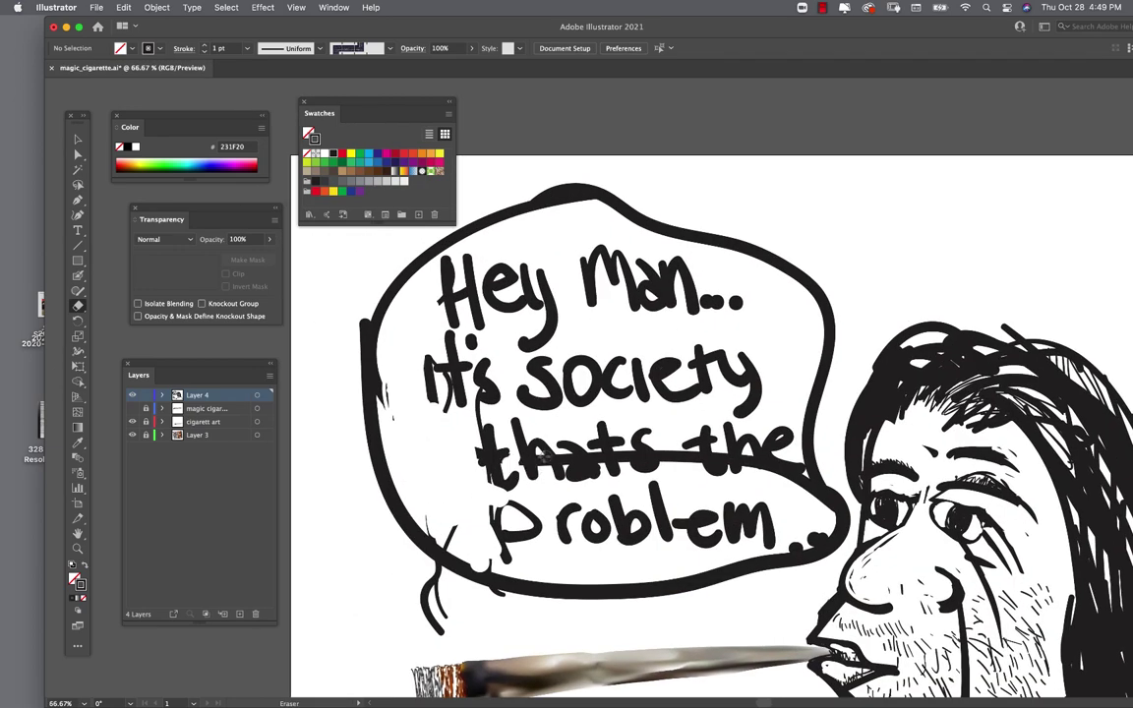
mouse_move(482, 458)
left_mouse_down()
mouse_move(777, 467)
mouse_move(802, 545)
left_mouse_up()
Step: Paint four small flies with thin wavy trails above and behind the hair using the Blob Brush
key("shift+b")
scroll(441, 523, "down", 3)
scroll(633, 308, "up", 5)
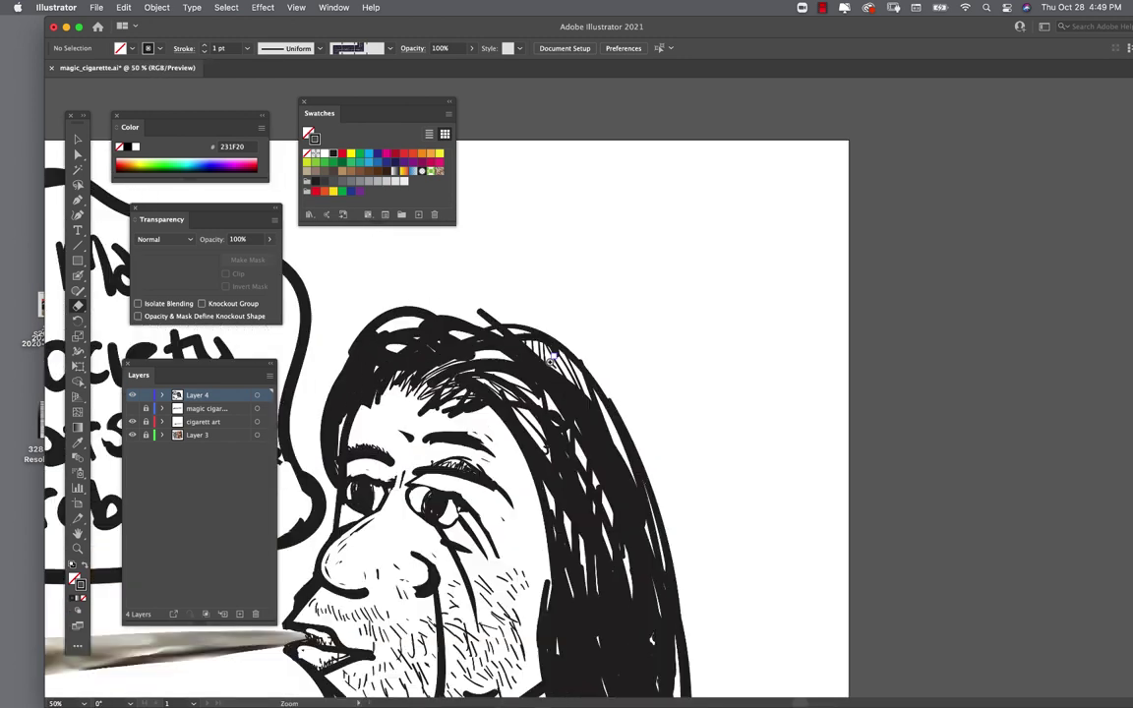
left_click_drag(668, 327, 686, 339)
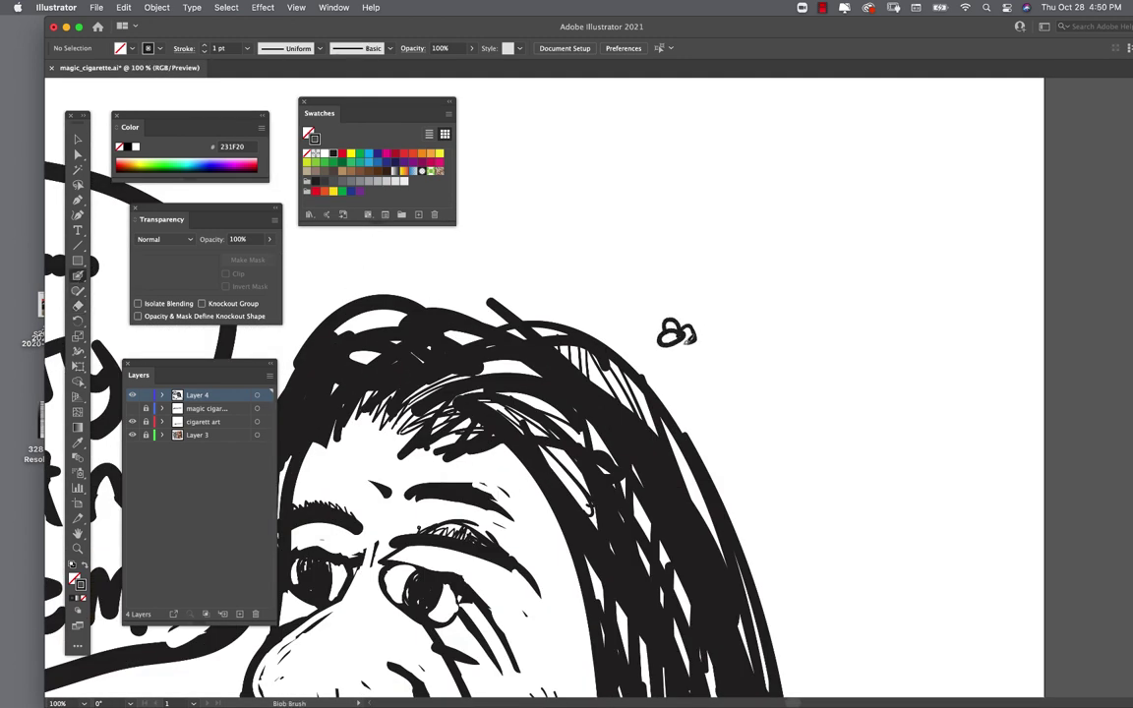
left_click_drag(589, 219, 611, 243)
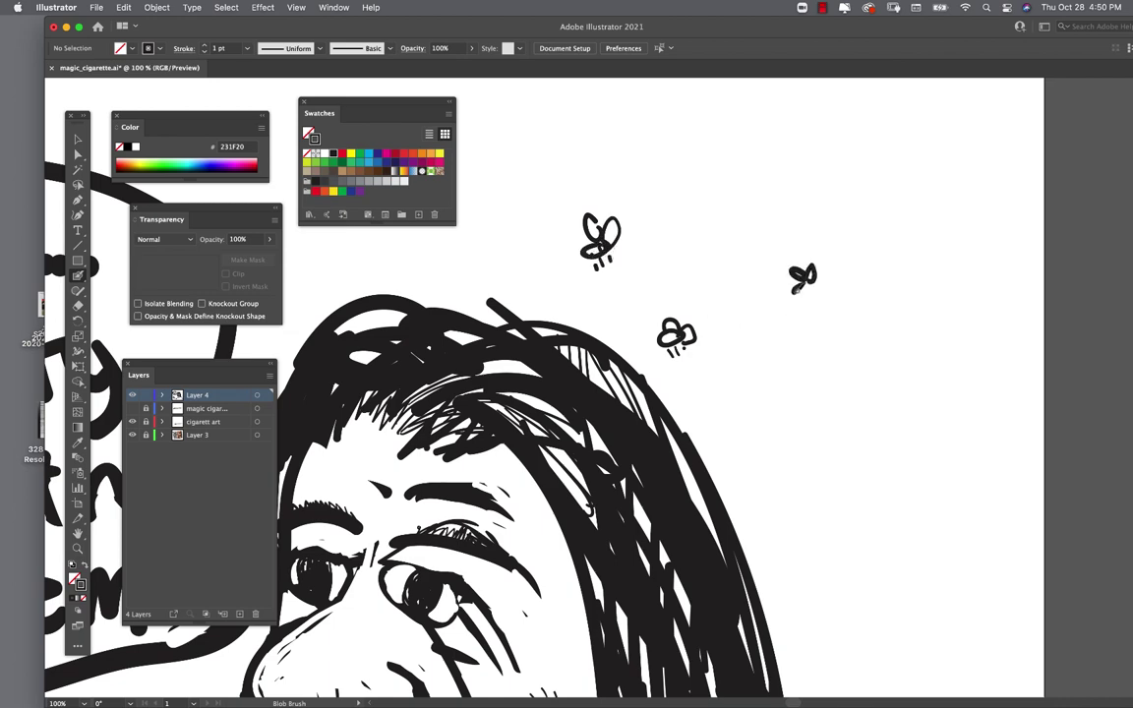
left_click_drag(542, 115, 553, 138)
scroll(698, 278, "down", 3)
left_click_drag(727, 346, 719, 430)
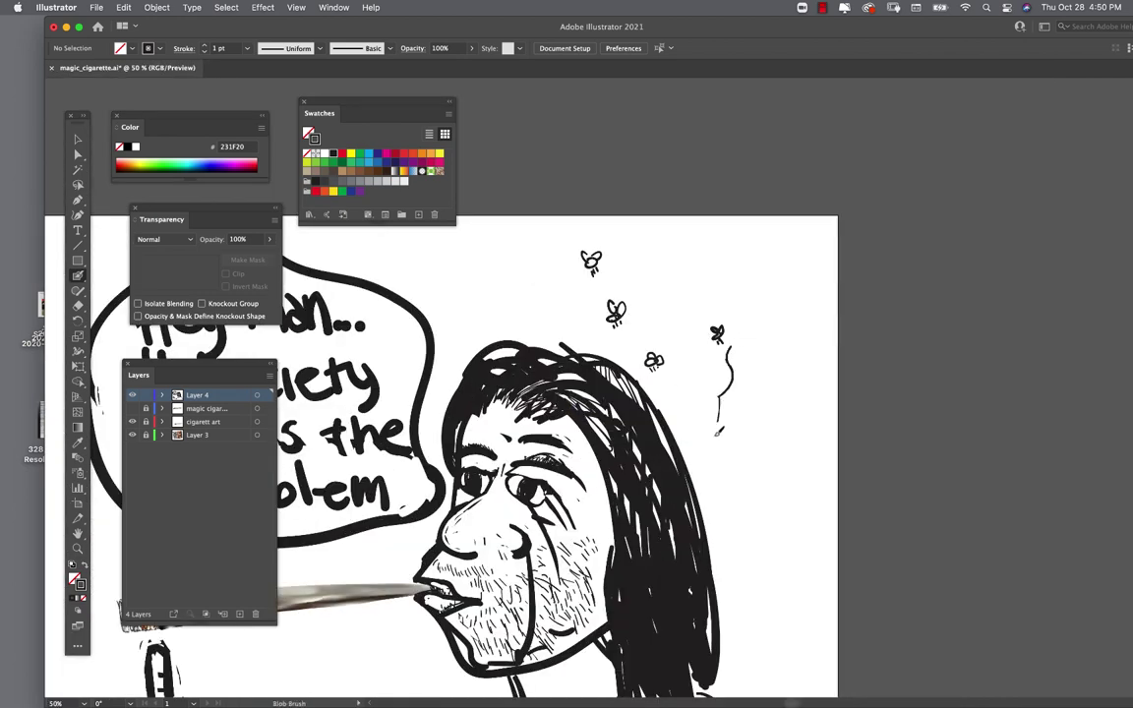
Step: Hand-letter the label "Flies" beside the insects above the head
left_click_drag(699, 252, 699, 278)
left_click_drag(712, 266, 726, 277)
left_click_drag(747, 251, 736, 277)
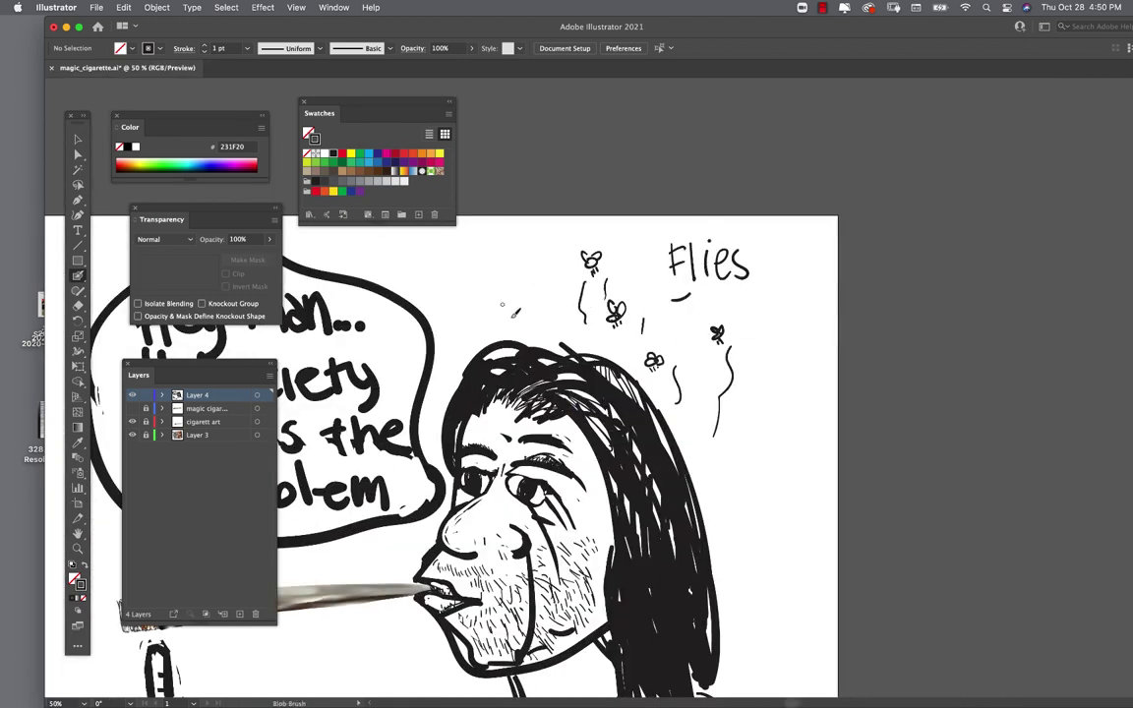
Step: Hand-letter "DIRTY Hippie" between the speech bubble and the flies, with a curved arrow pointing at the head
scroll(513, 312, "up", 2)
scroll(513, 313, "left", 3)
left_click_drag(524, 286, 547, 284)
left_click_drag(552, 286, 561, 305)
left_click_drag(569, 285, 563, 329)
left_click_drag(511, 334, 511, 379)
left_click_drag(524, 336, 525, 356)
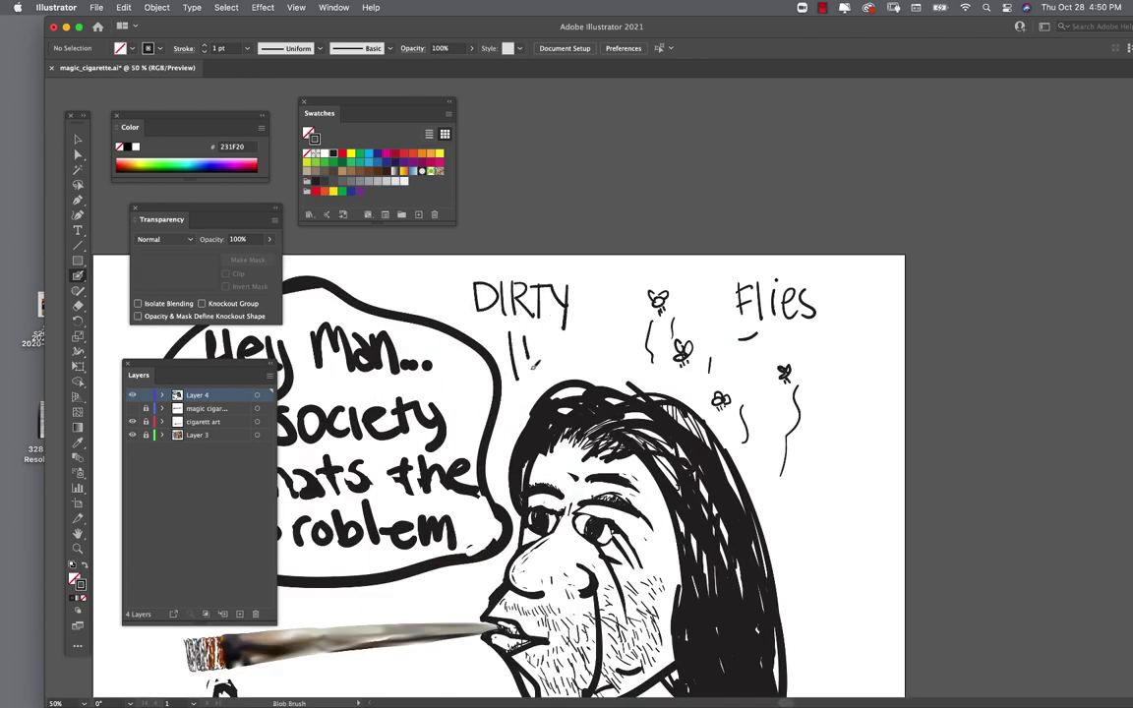
key("super+minus")
scroll(607, 325, "down", 2)
scroll(607, 324, "left", 2)
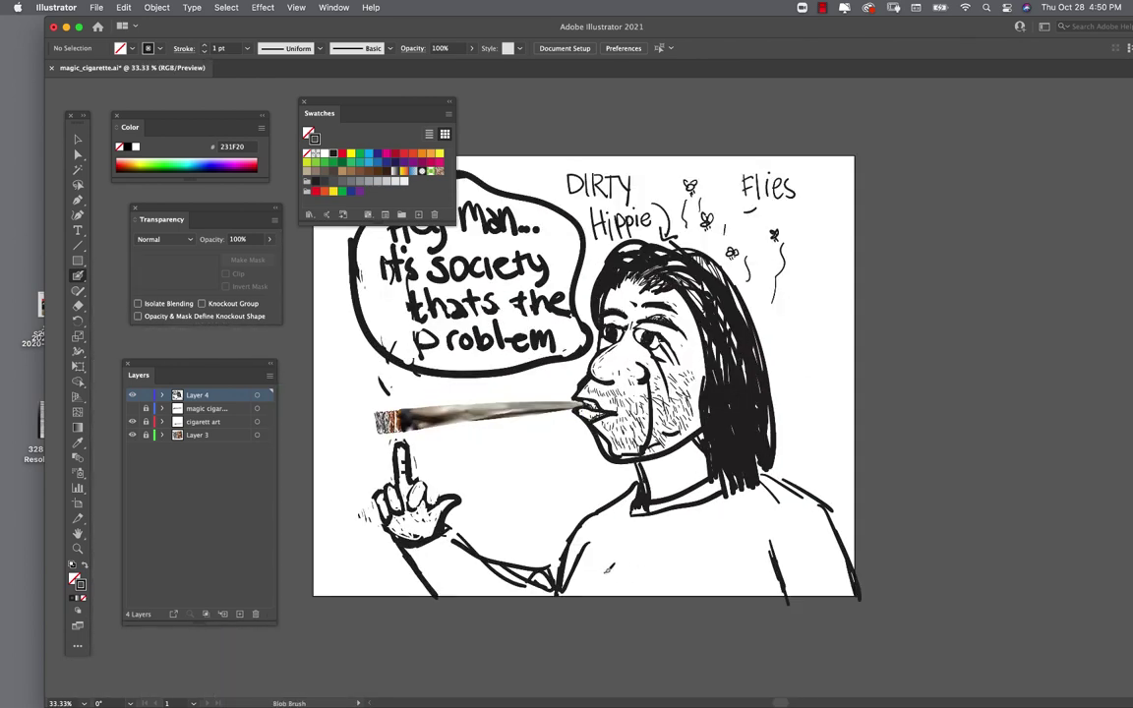